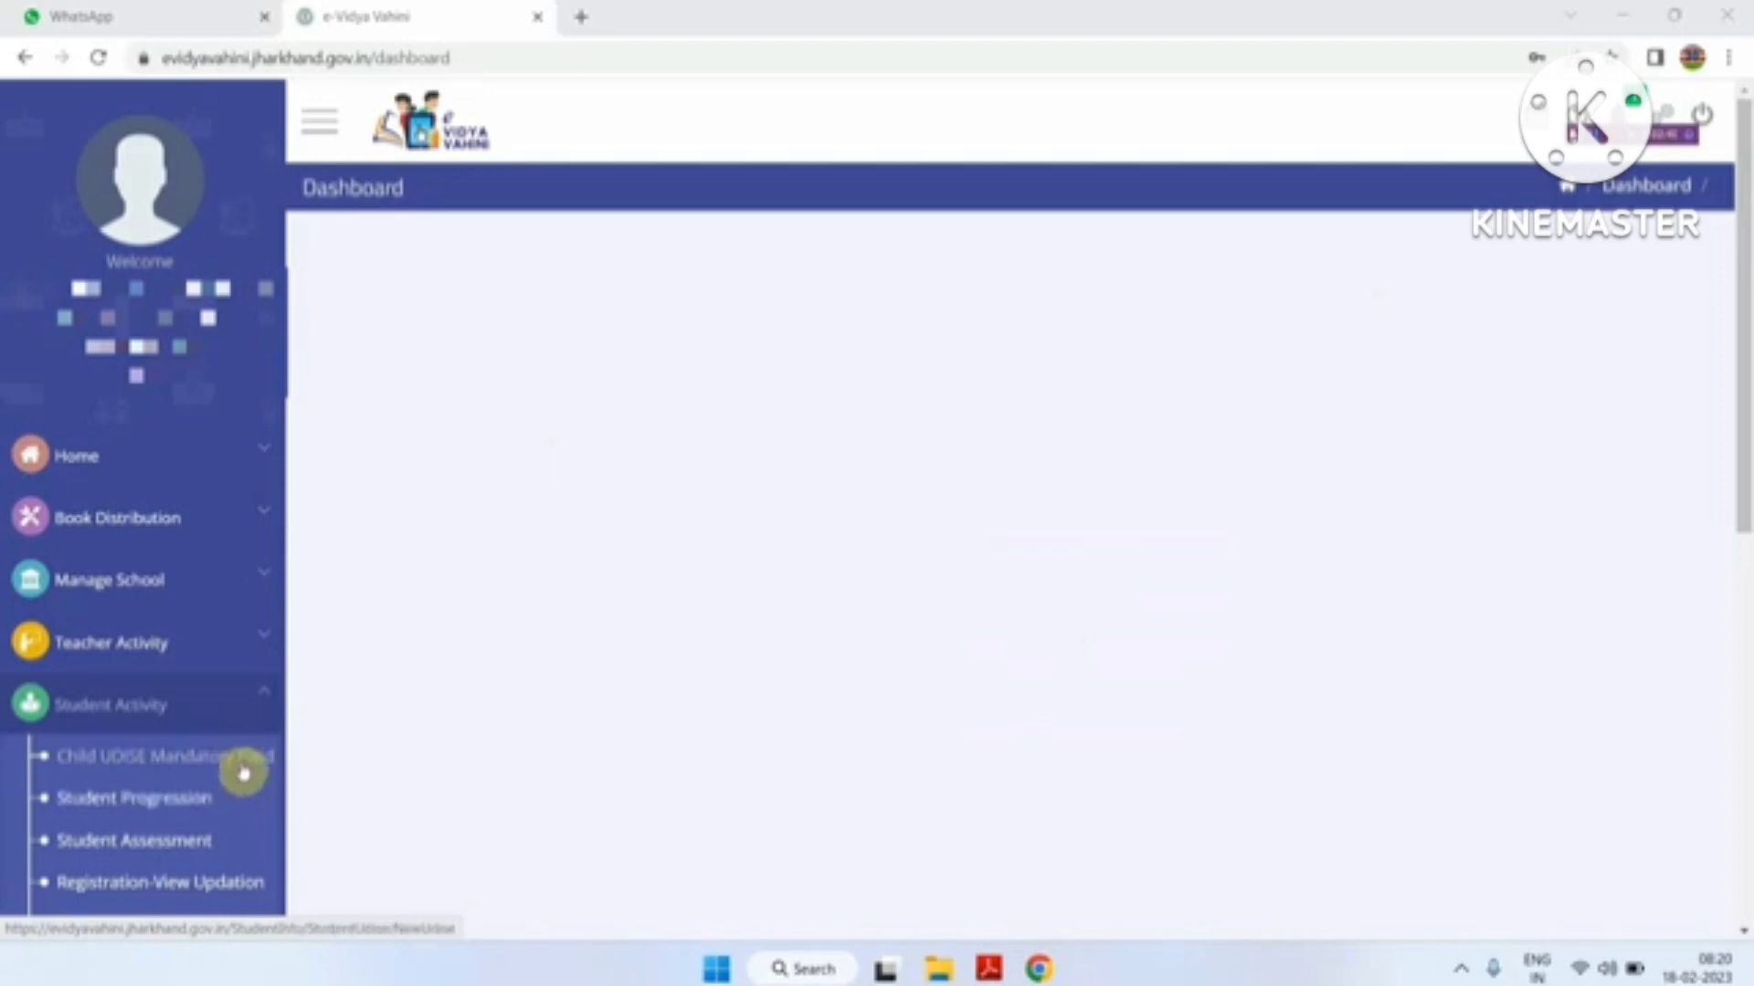
# Open the Child UDISE Mandatory Field page and list the Class 9 students.
pyautogui.click(243, 772)
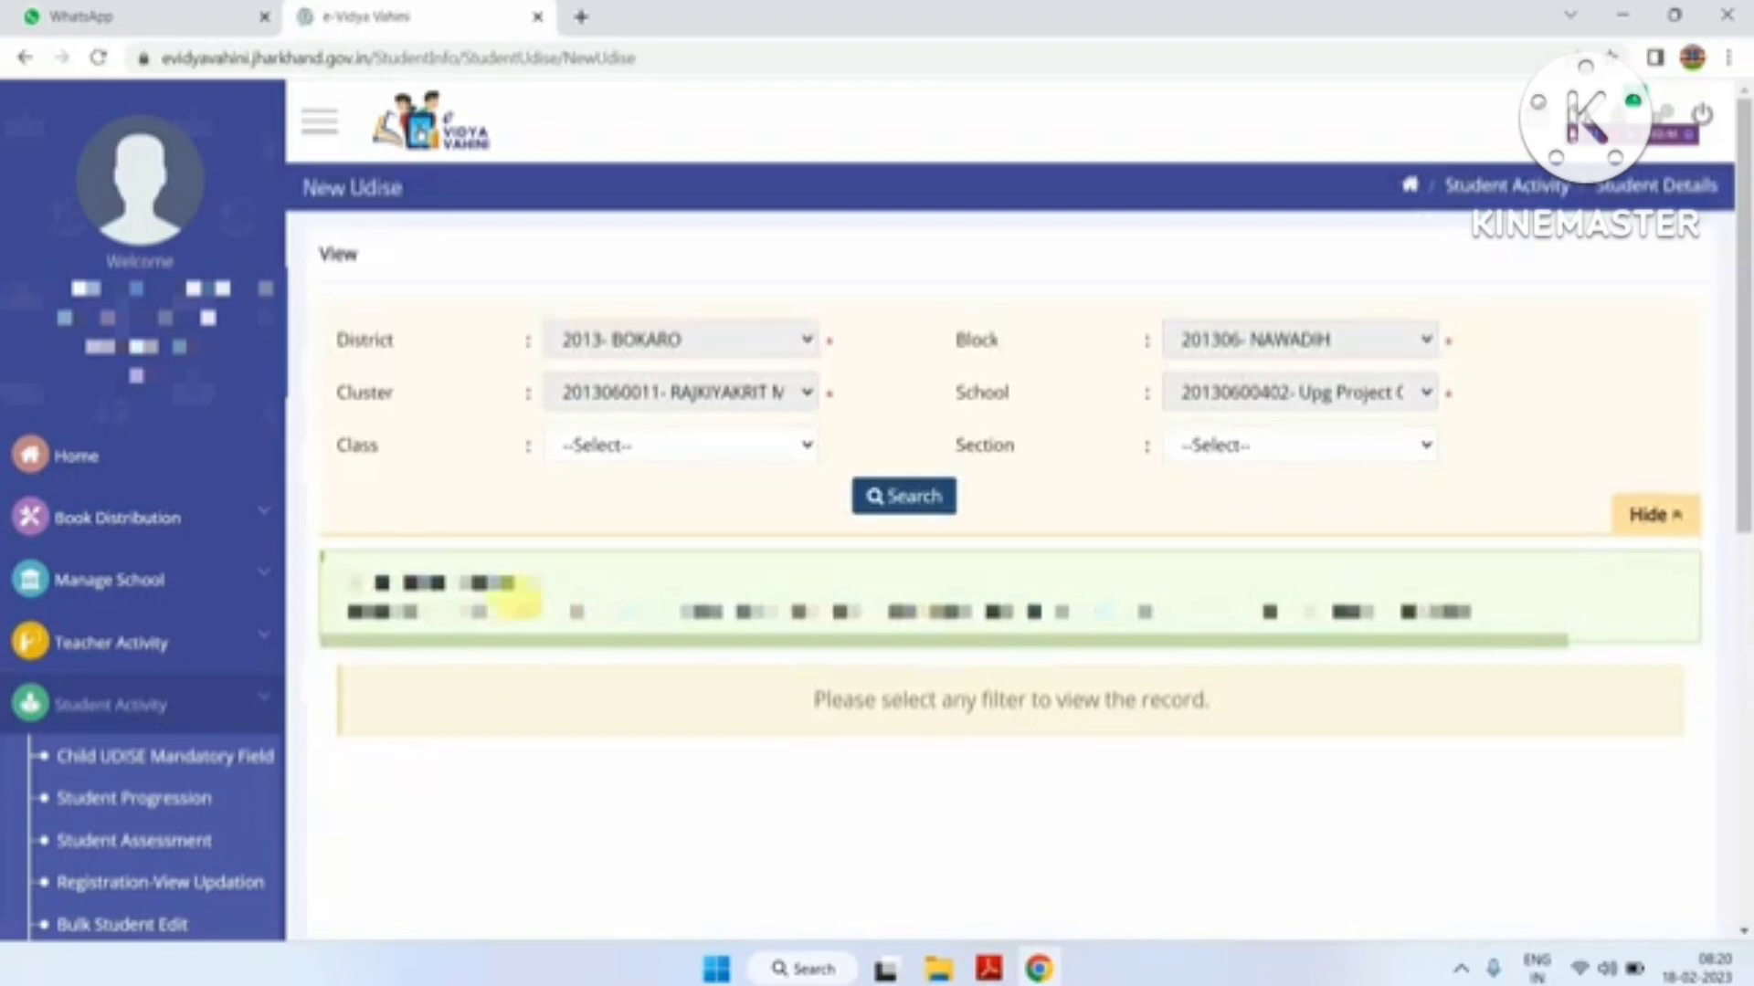
pyautogui.click(581, 445)
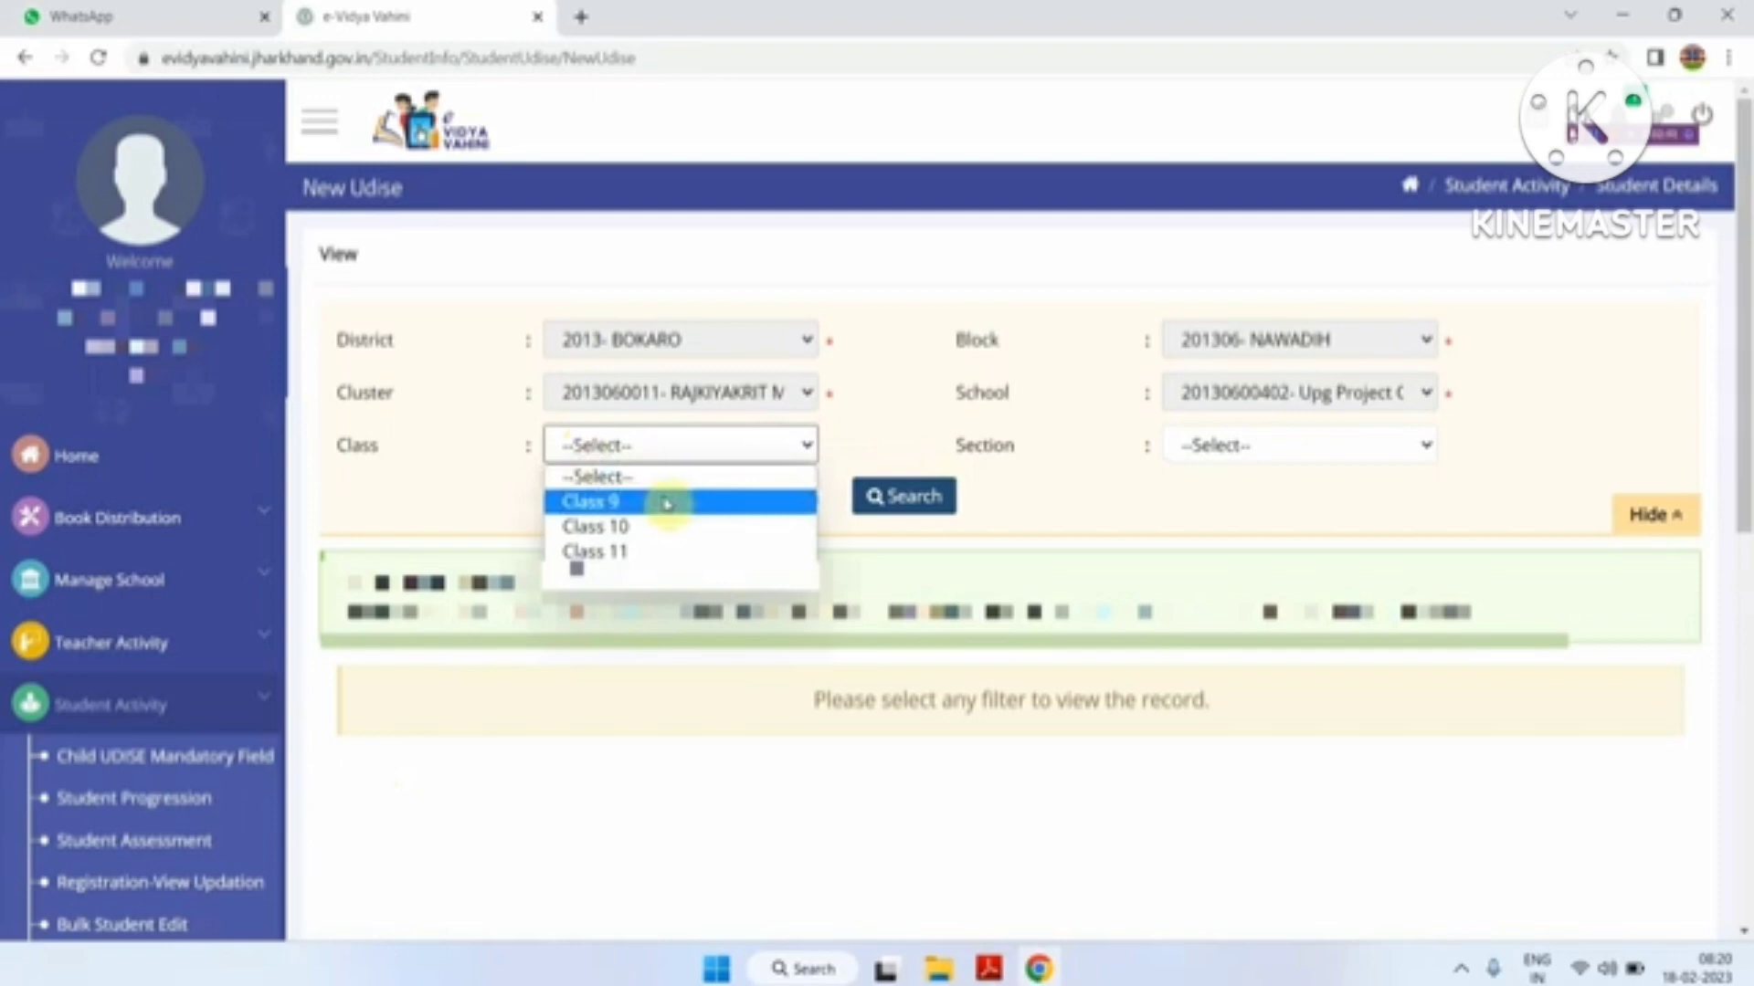
pyautogui.click(668, 503)
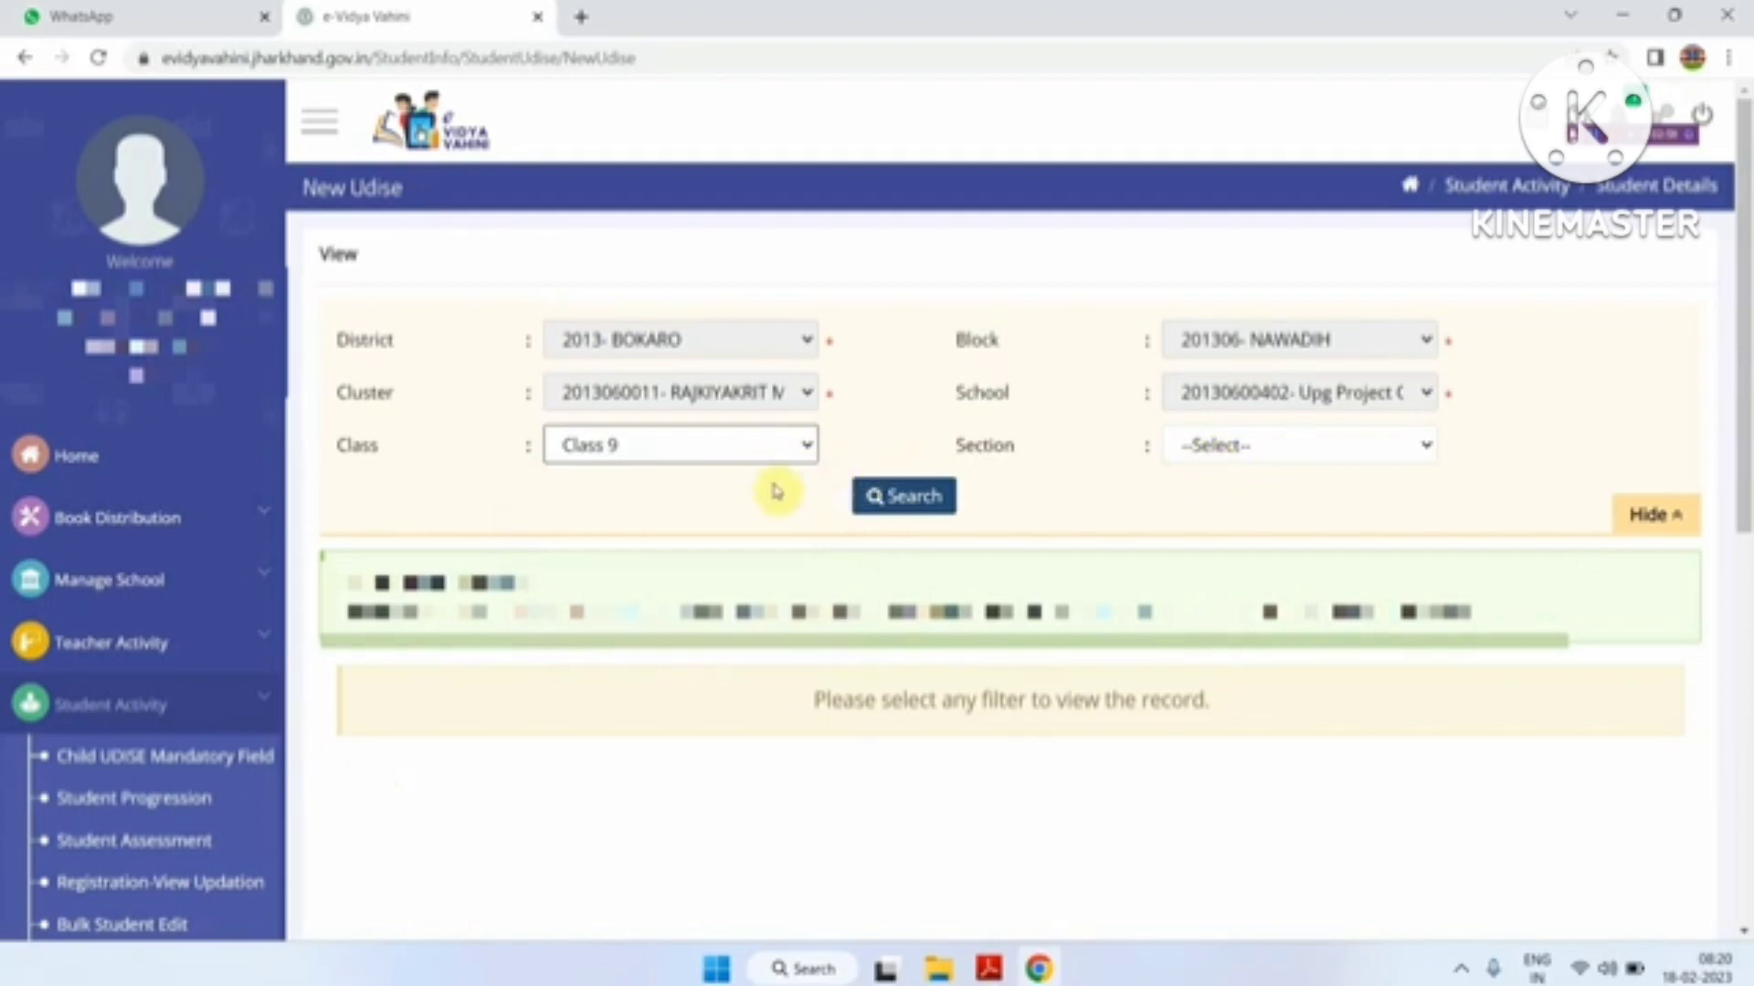
pyautogui.click(900, 505)
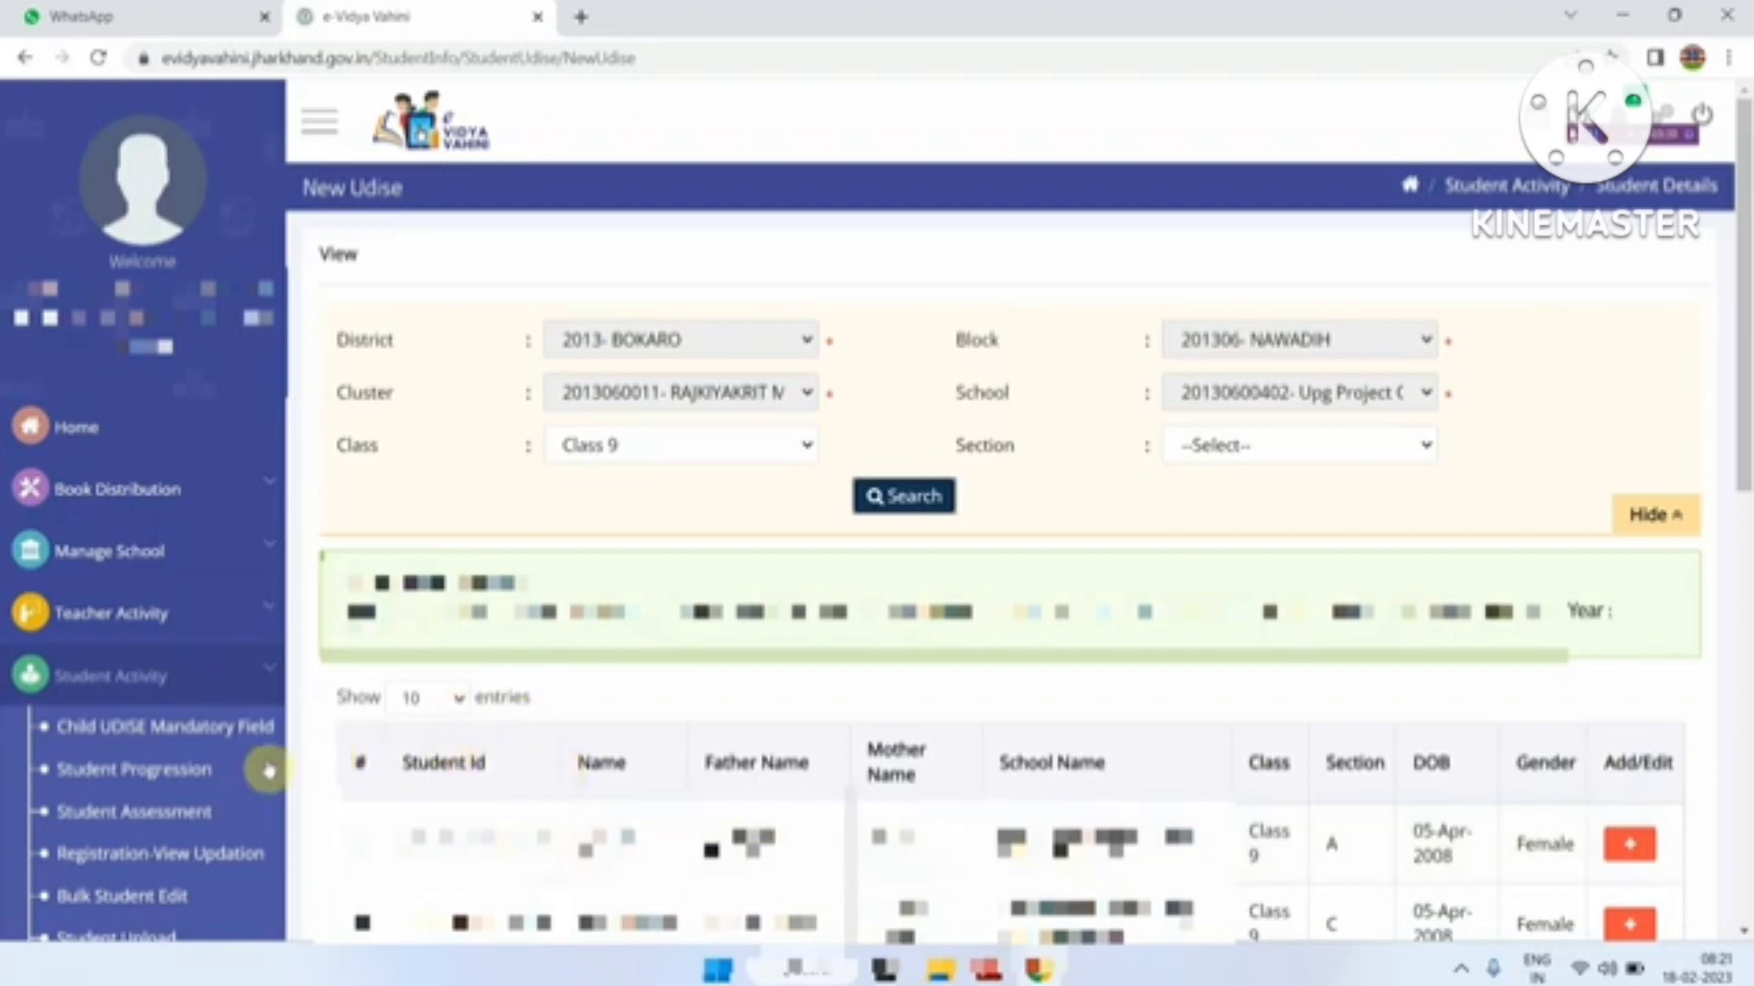
# Open the Student Progression page and examine the 2022-23 enrollment and progression figures for each class.
pyautogui.click(140, 783)
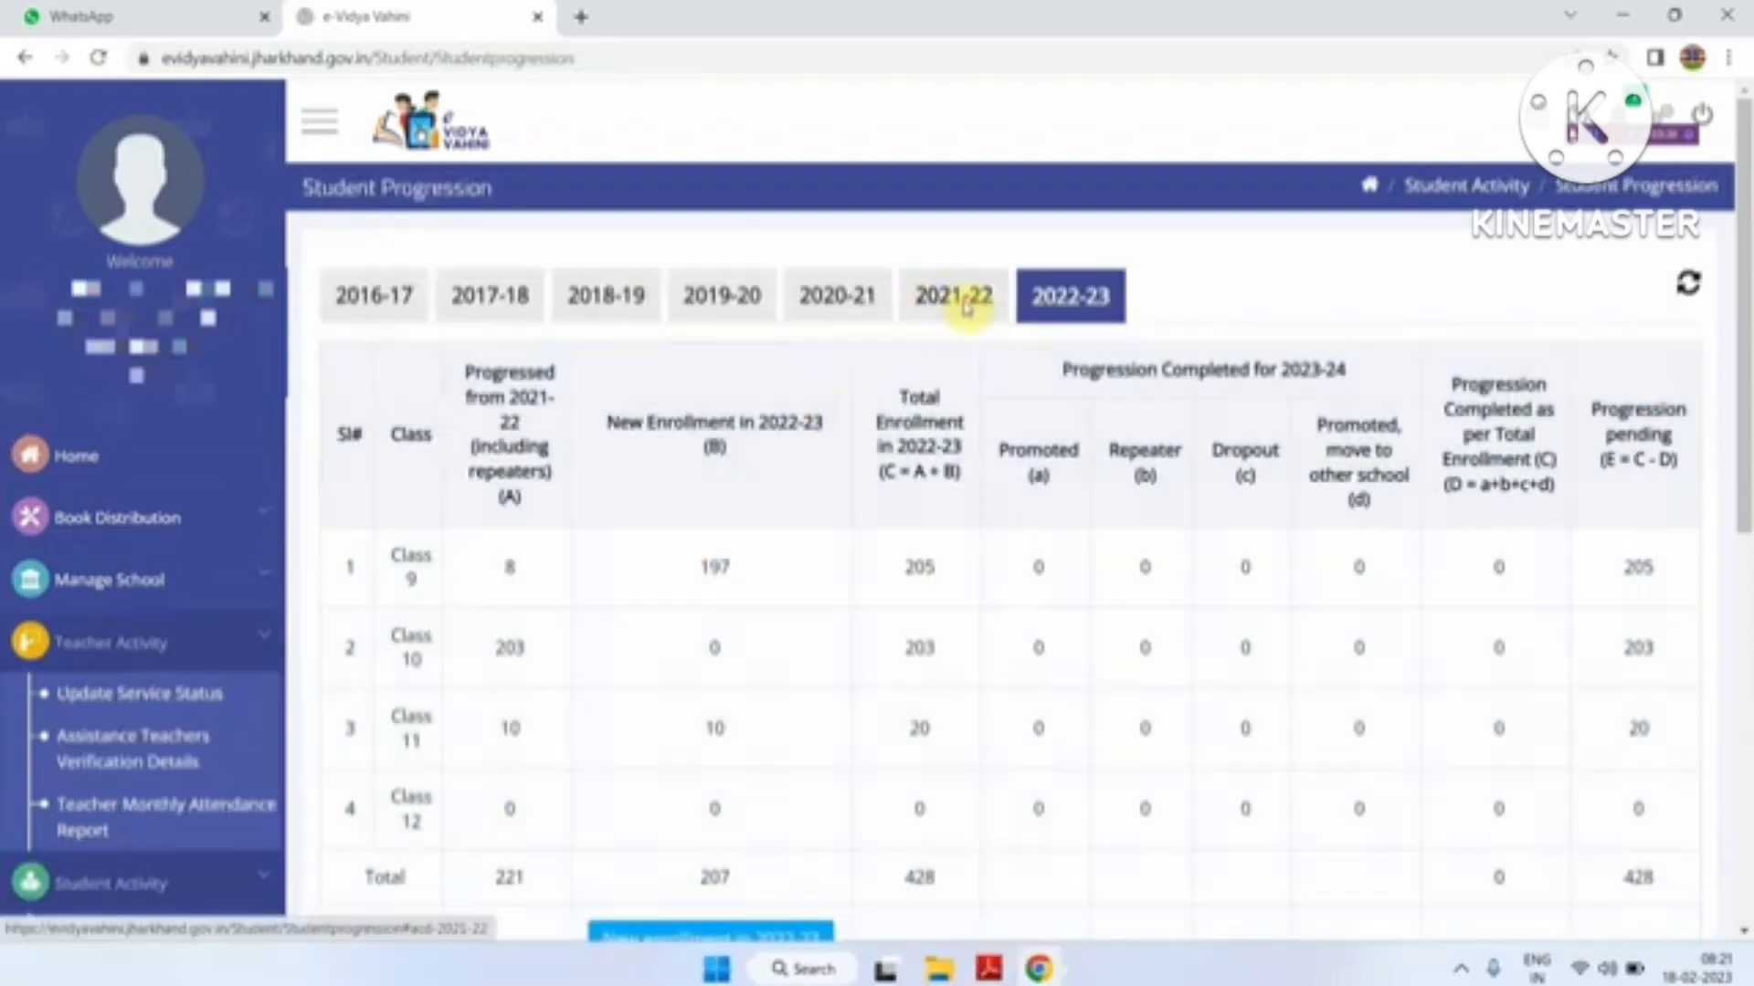
pyautogui.scroll(-1, 1041, 567)
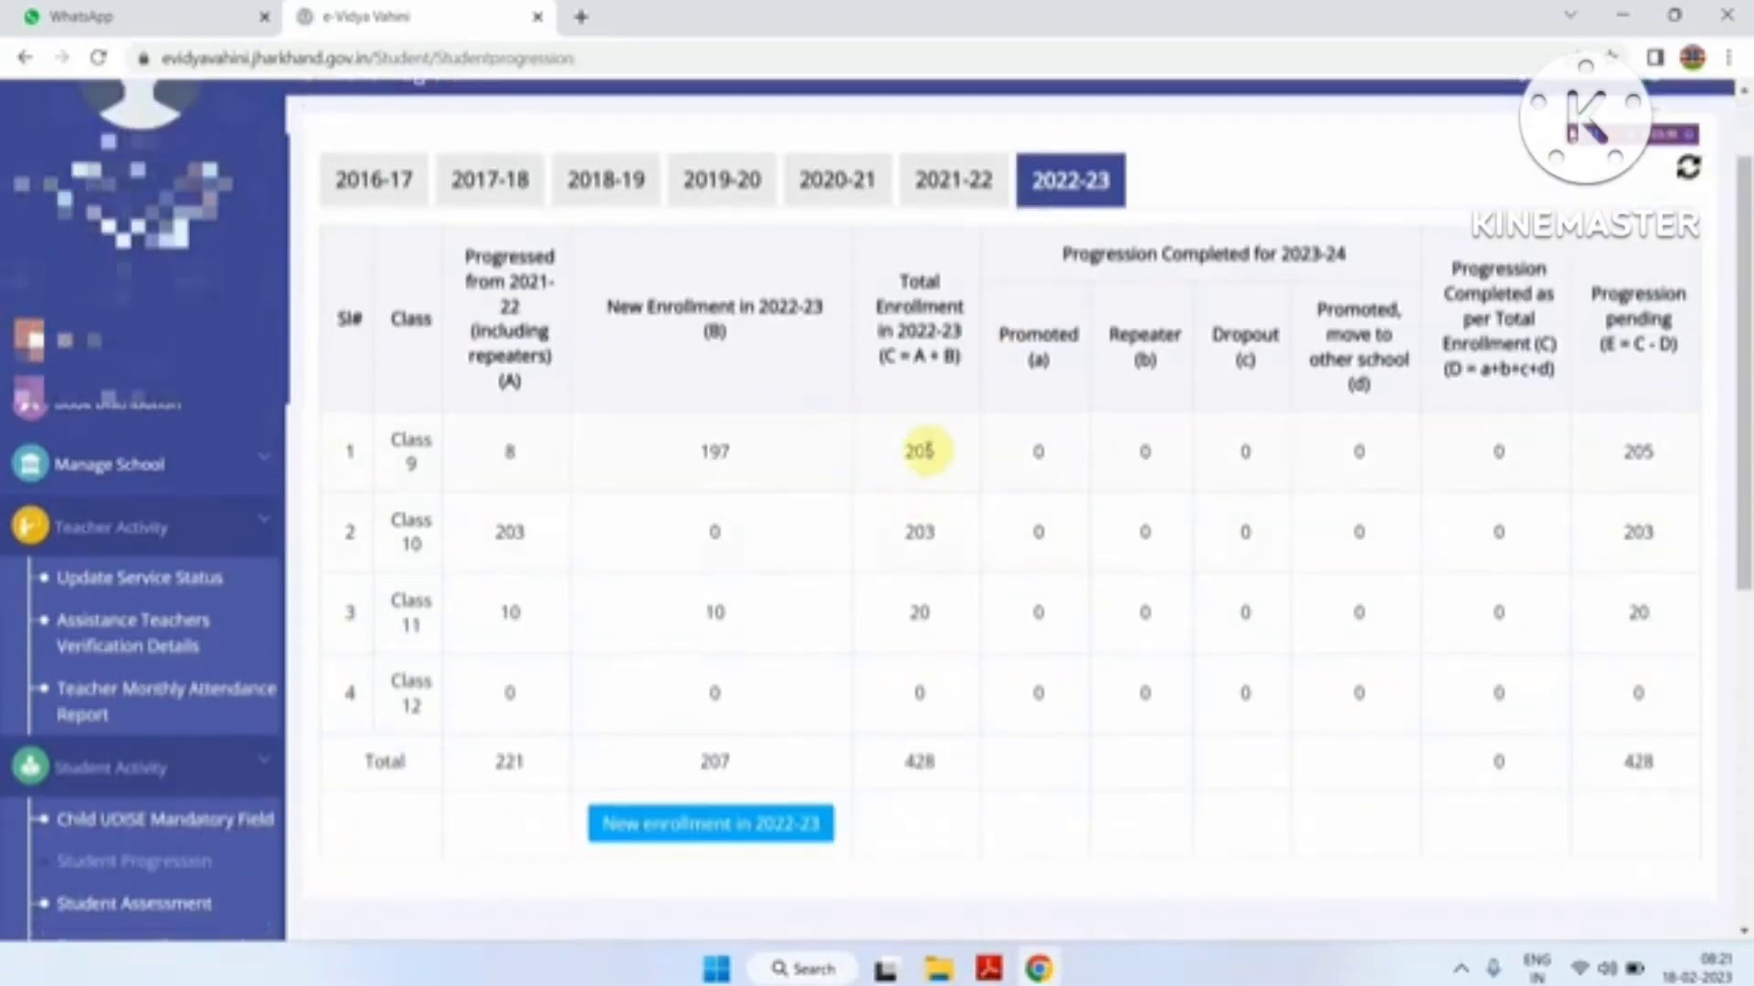
pyautogui.moveTo(925, 446); pyautogui.dragTo(917, 442)
pyautogui.rightClick(913, 525)
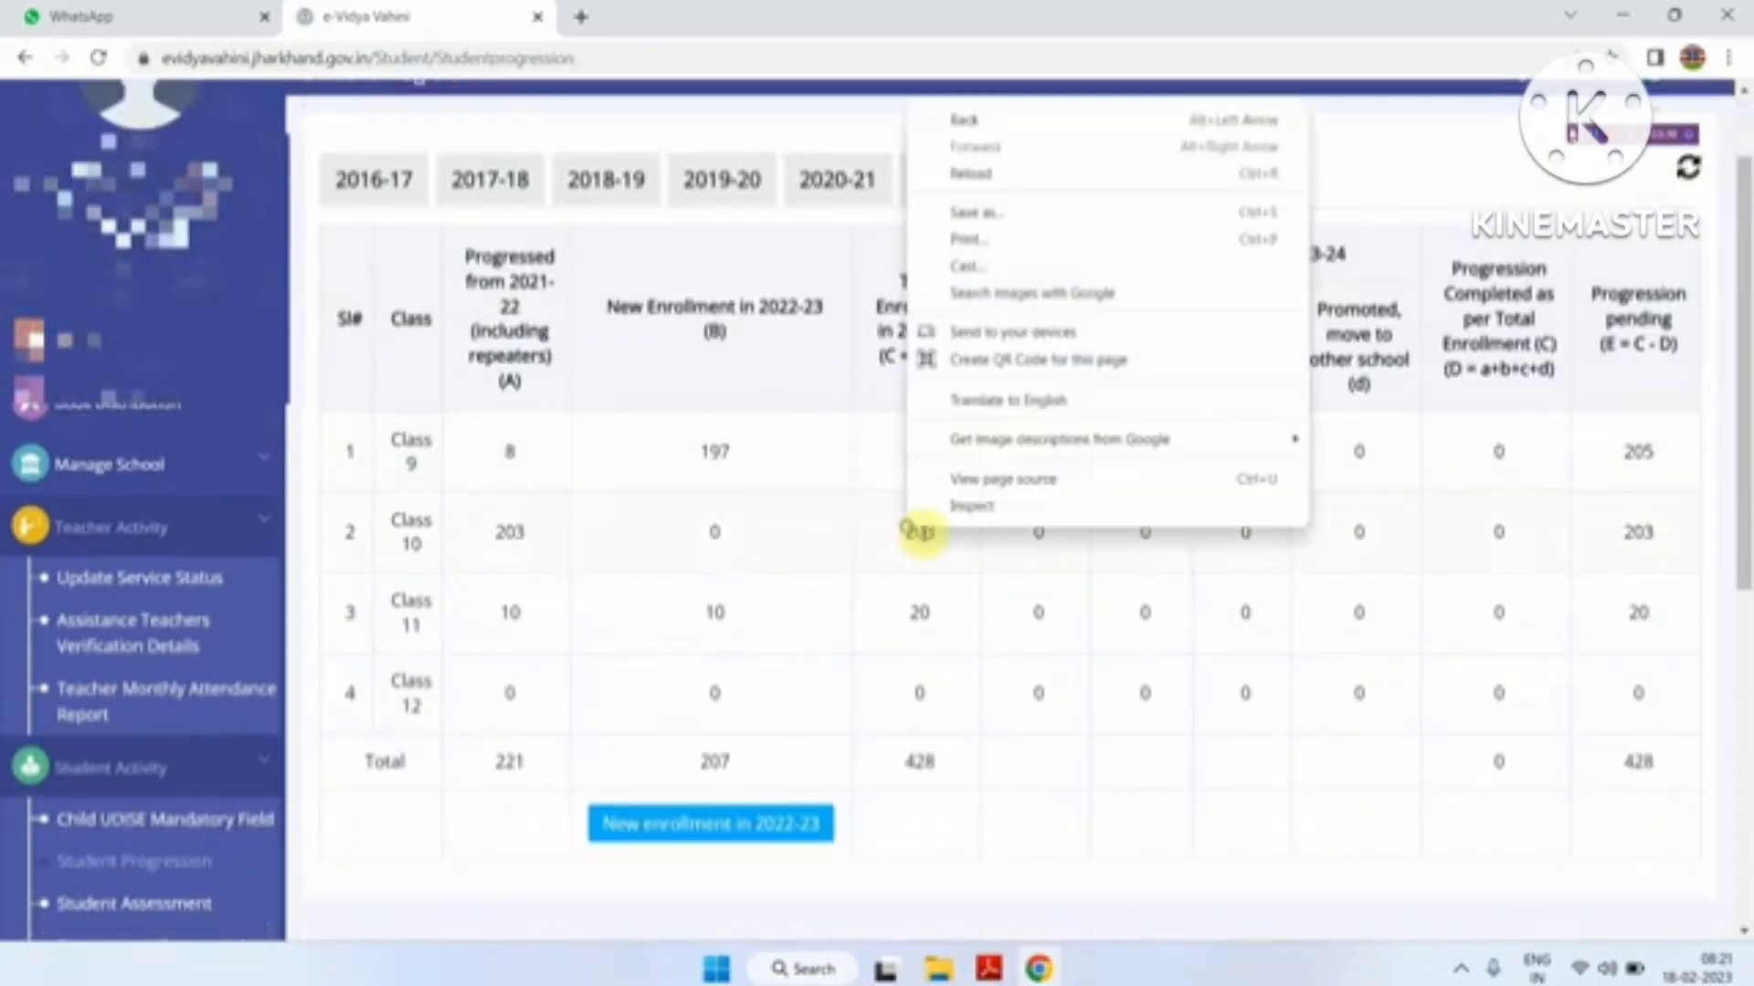
pyautogui.rightClick(878, 512)
pyautogui.rightClick(851, 456)
pyautogui.rightClick(904, 461)
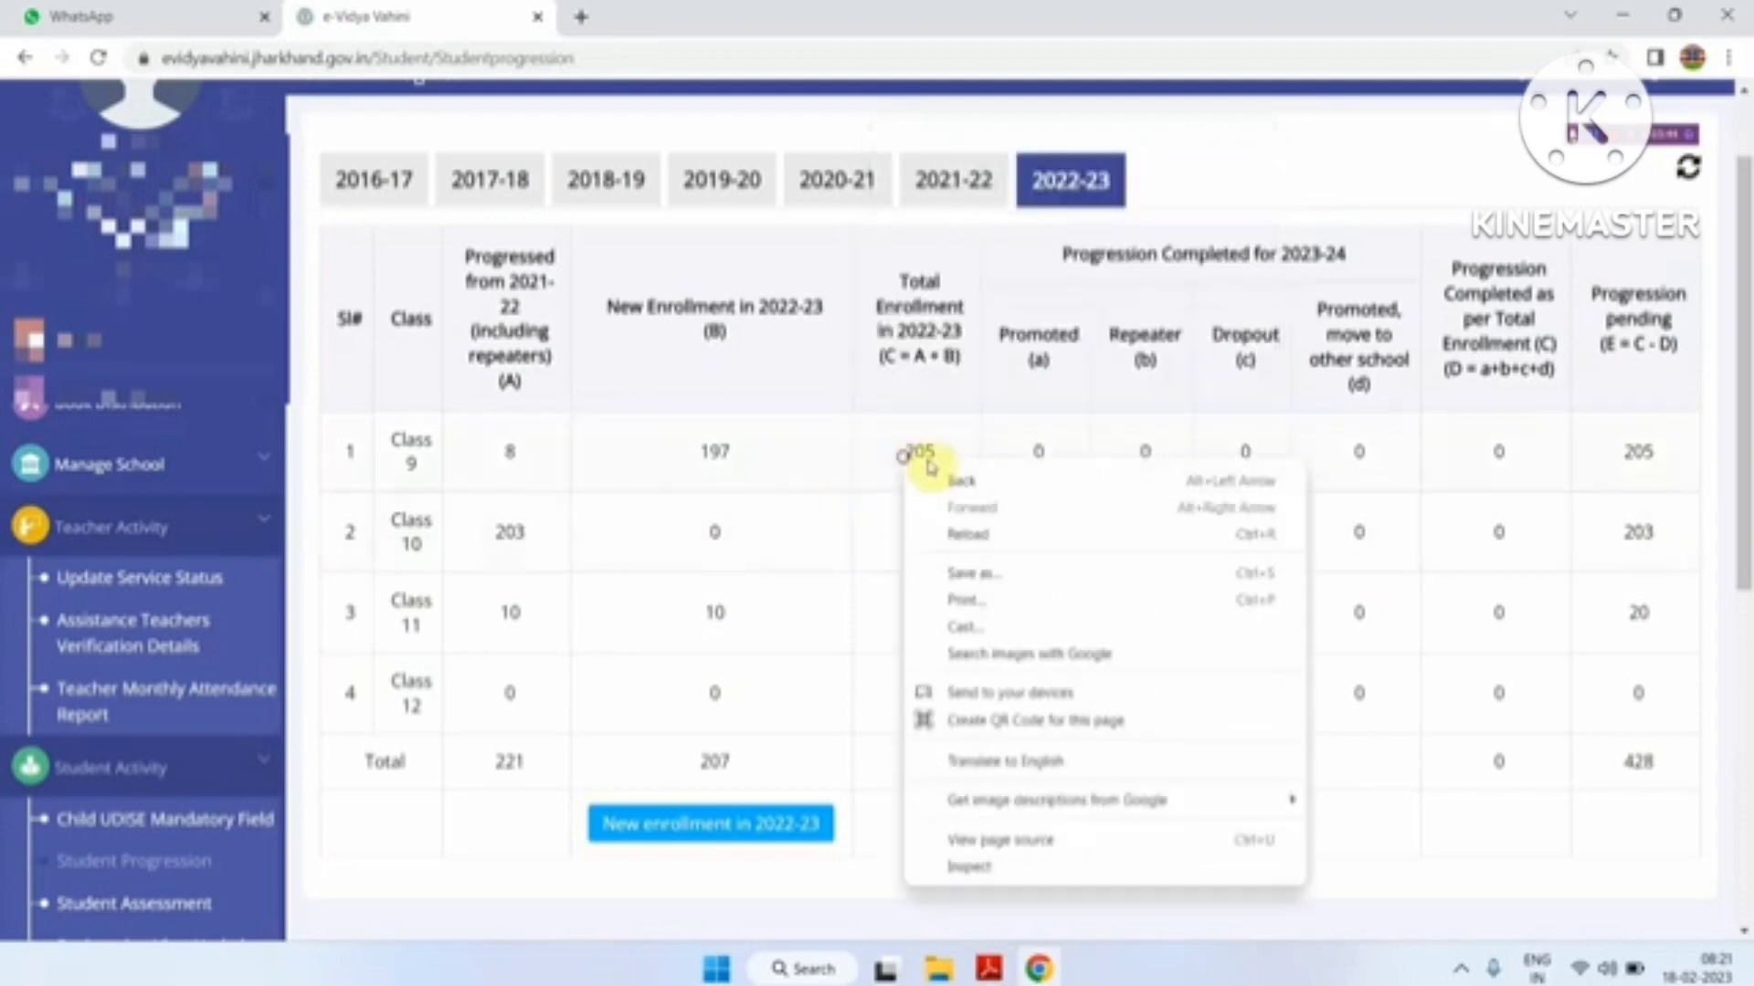
pyautogui.rightClick(882, 534)
pyautogui.click(882, 538)
pyautogui.doubleClick(879, 544)
pyautogui.rightClick(871, 549)
pyautogui.rightClick(874, 505)
pyautogui.click(908, 450)
pyautogui.click(908, 481)
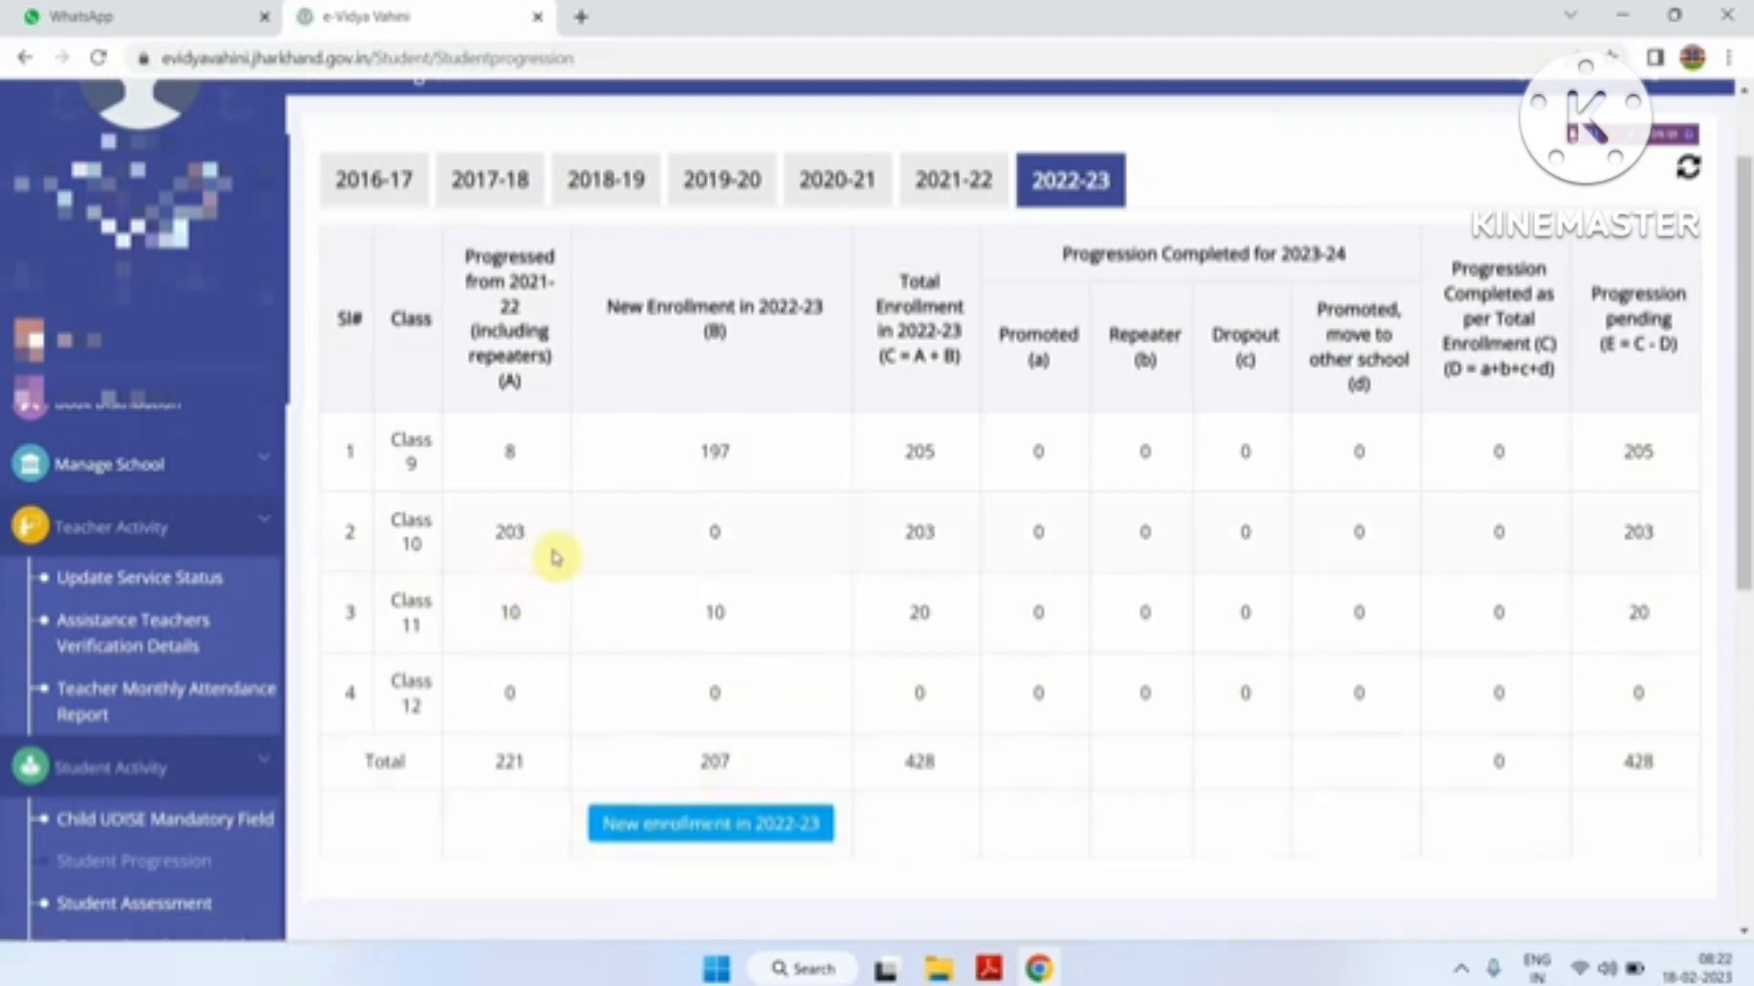
pyautogui.rightClick(178, 836)
pyautogui.click(521, 676)
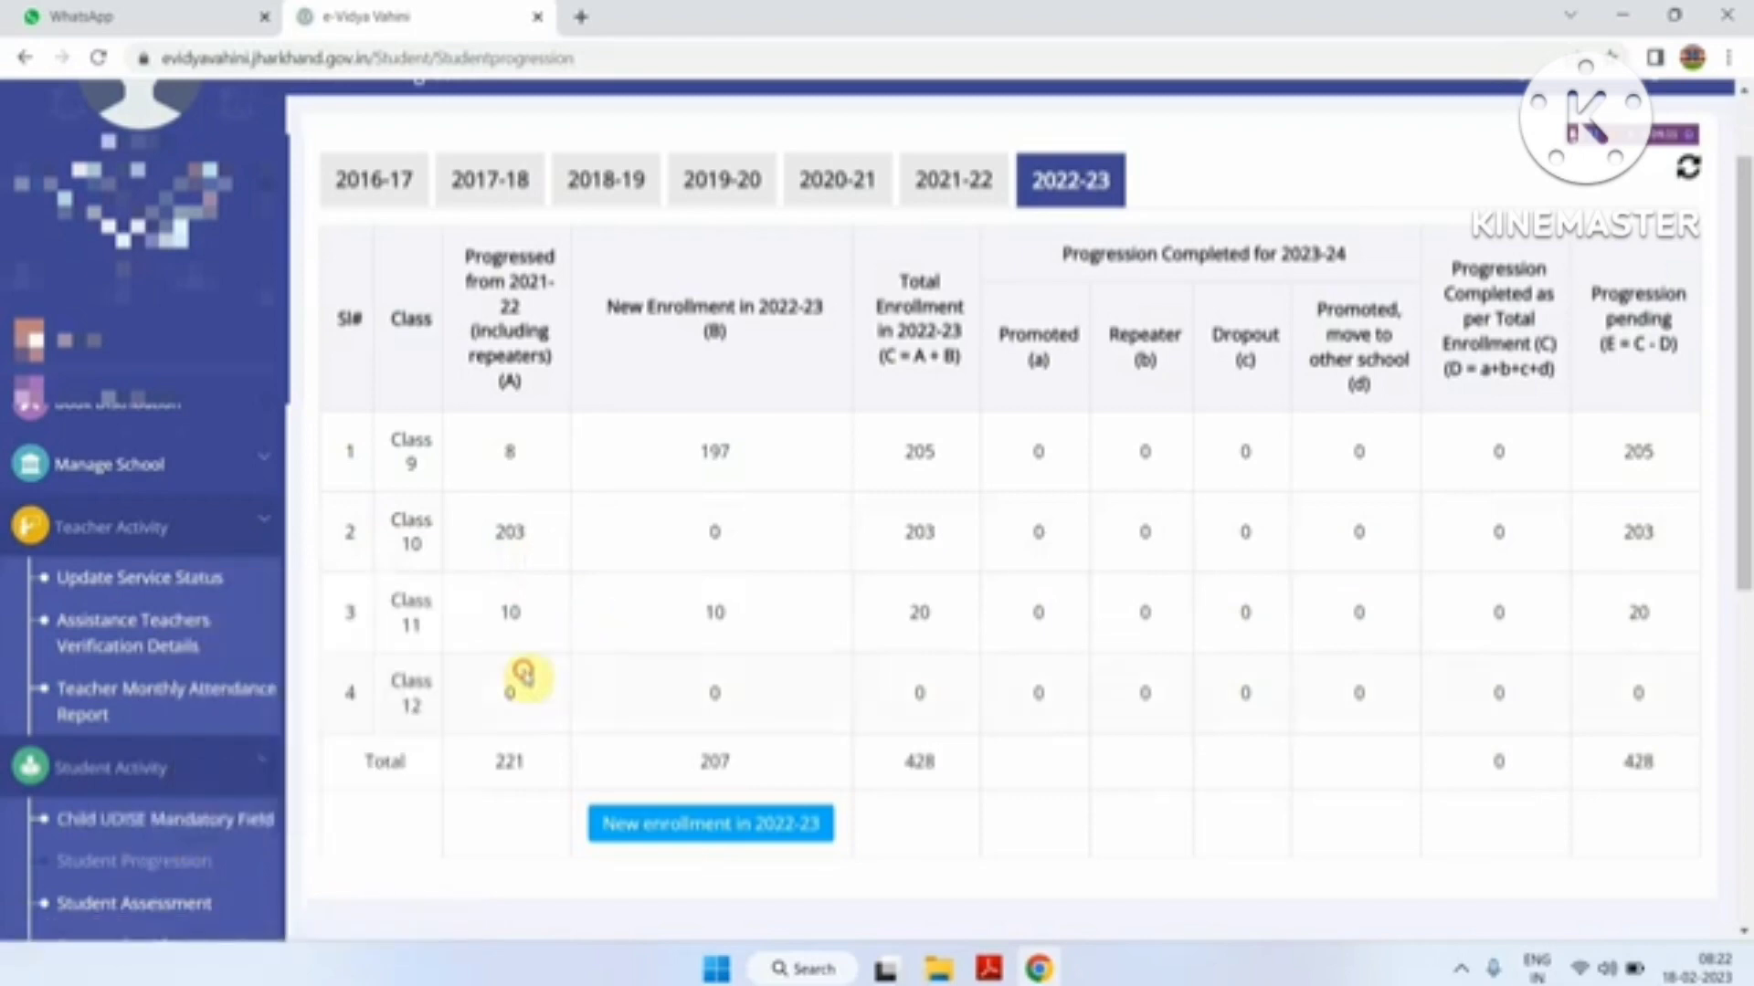
# List the Class 9 students under Child UDISE Mandatory Field and open the first student's UDISE form for editing.
pyautogui.click(205, 825)
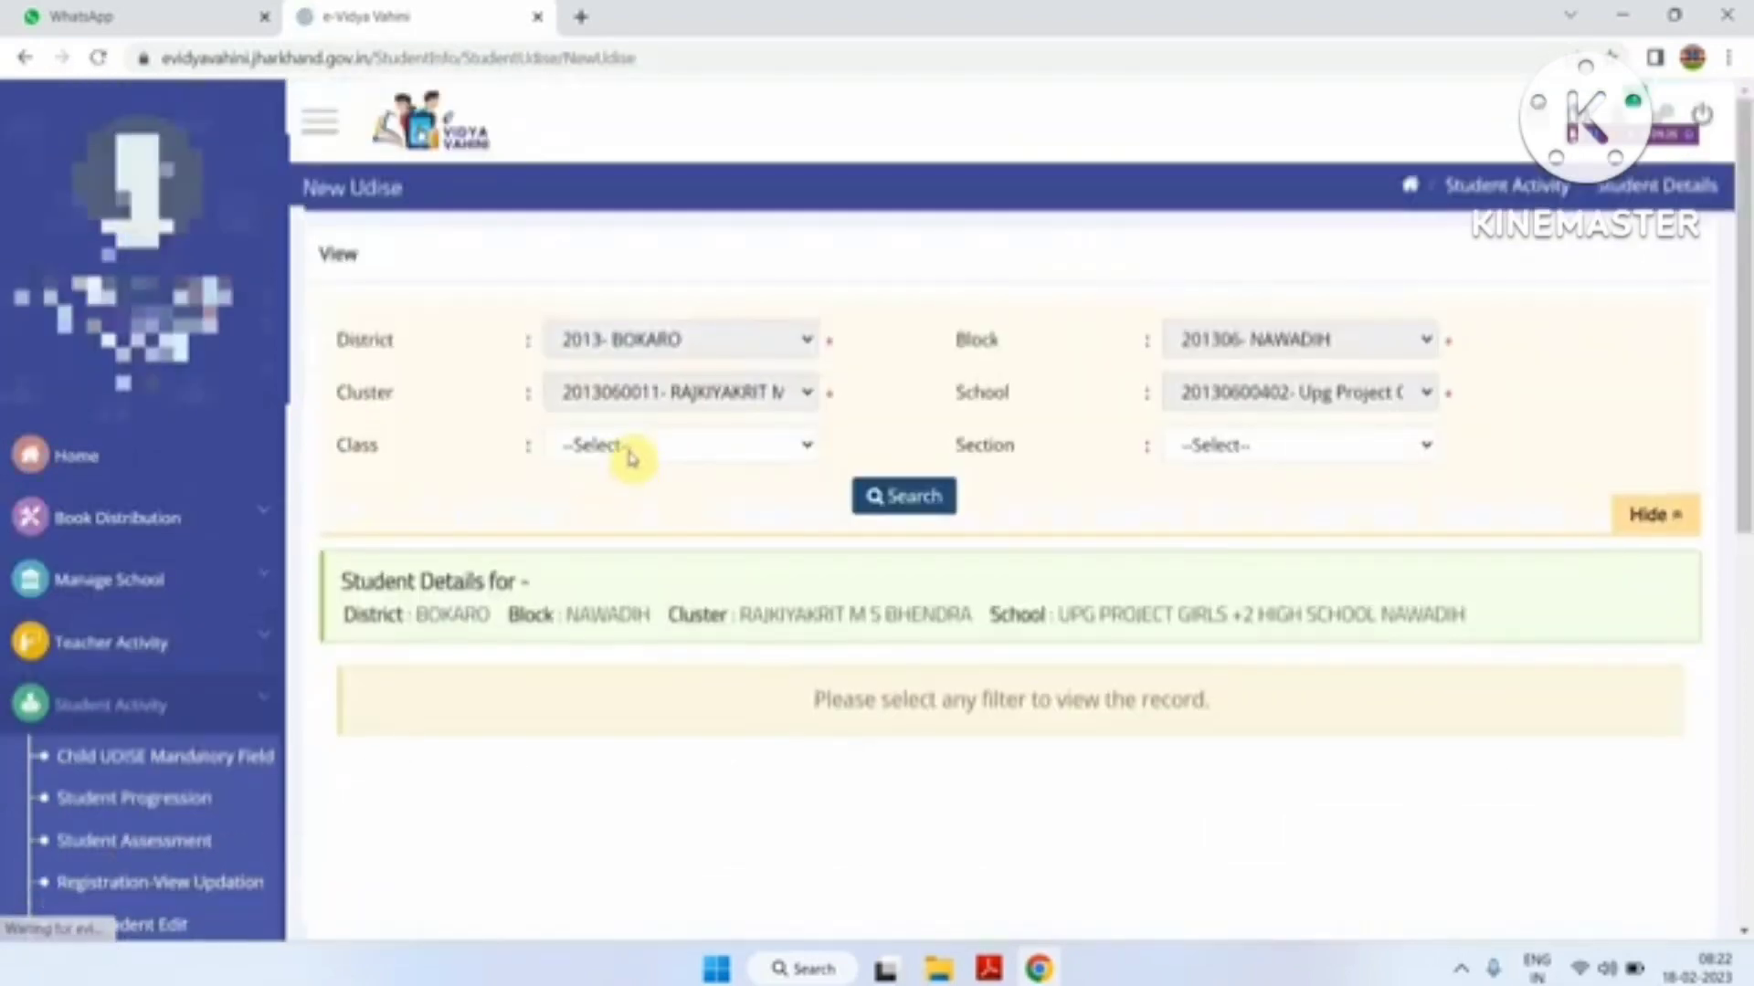
pyautogui.click(626, 446)
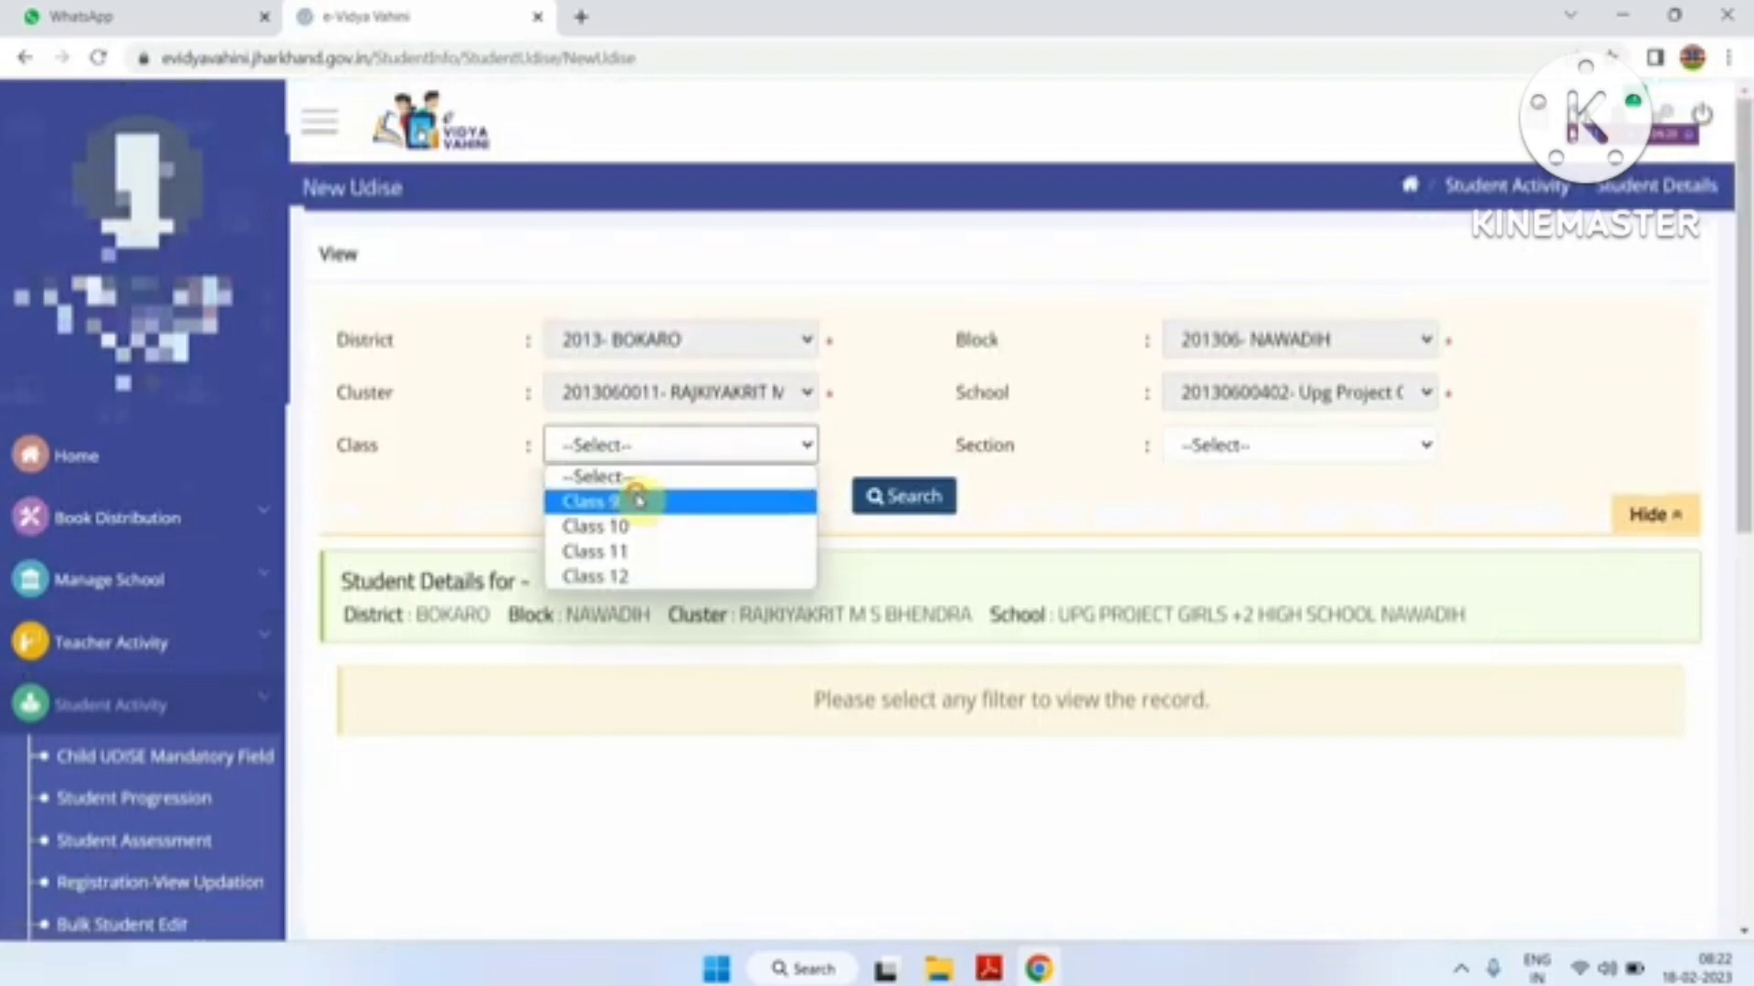
pyautogui.click(636, 501)
pyautogui.rightClick(903, 509)
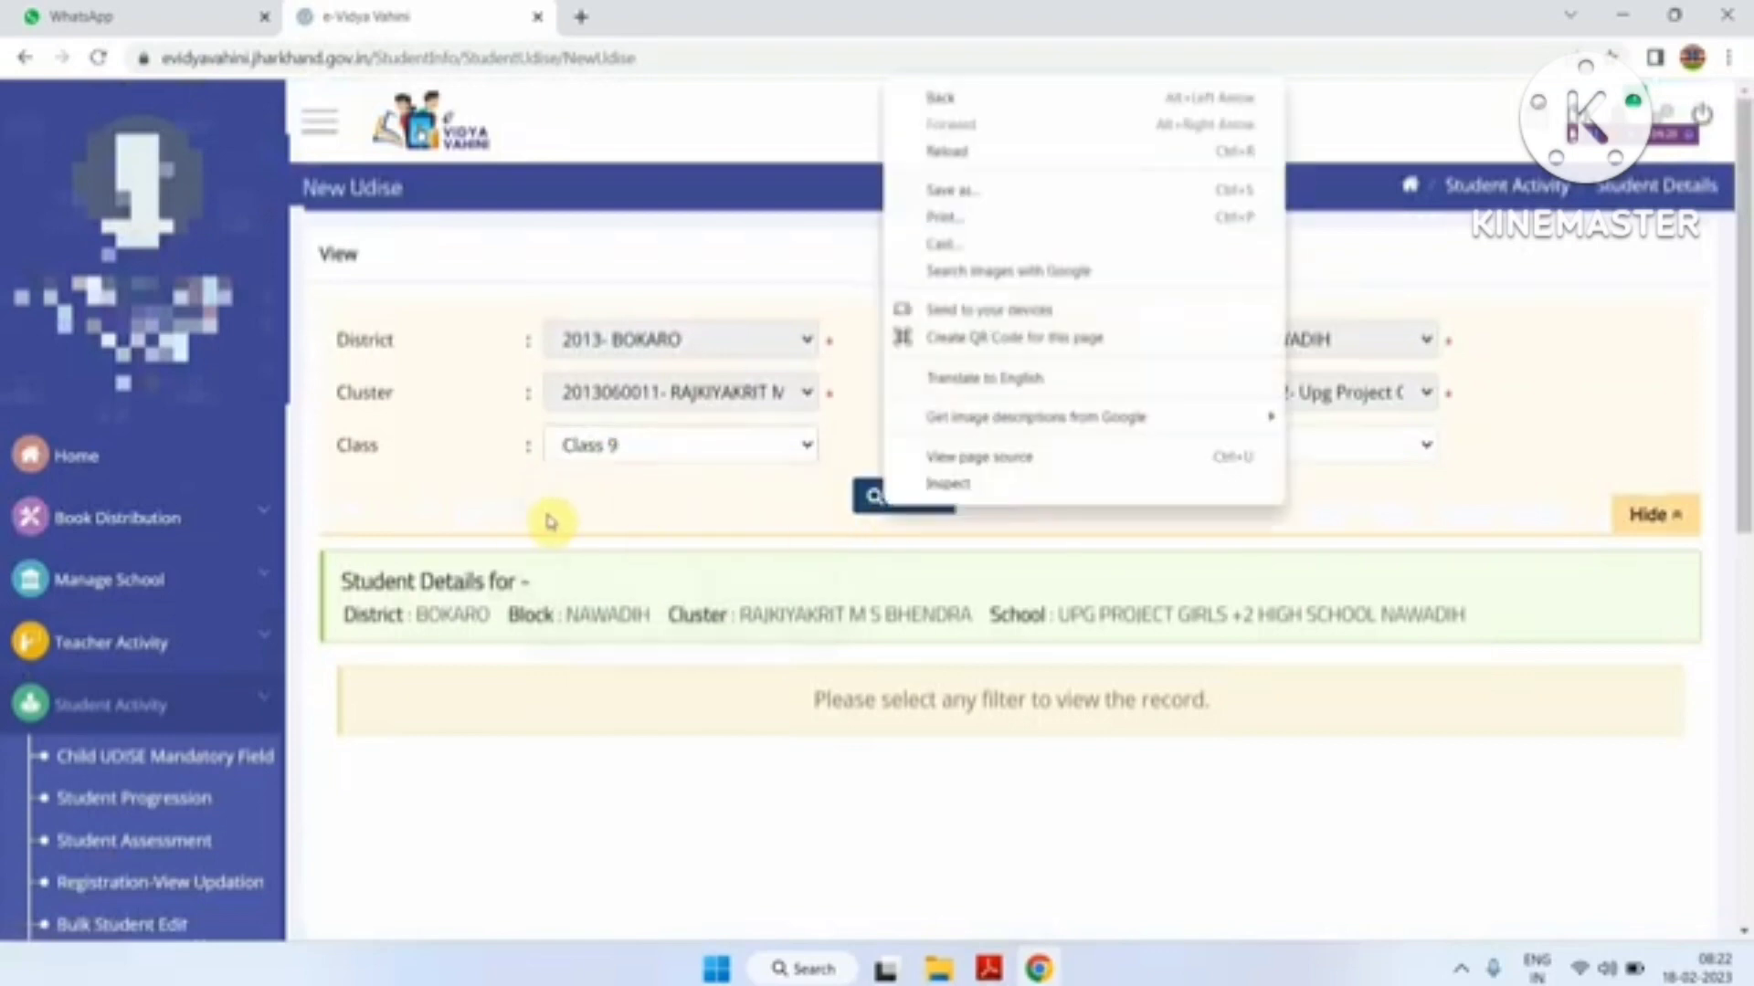
pyautogui.click(895, 501)
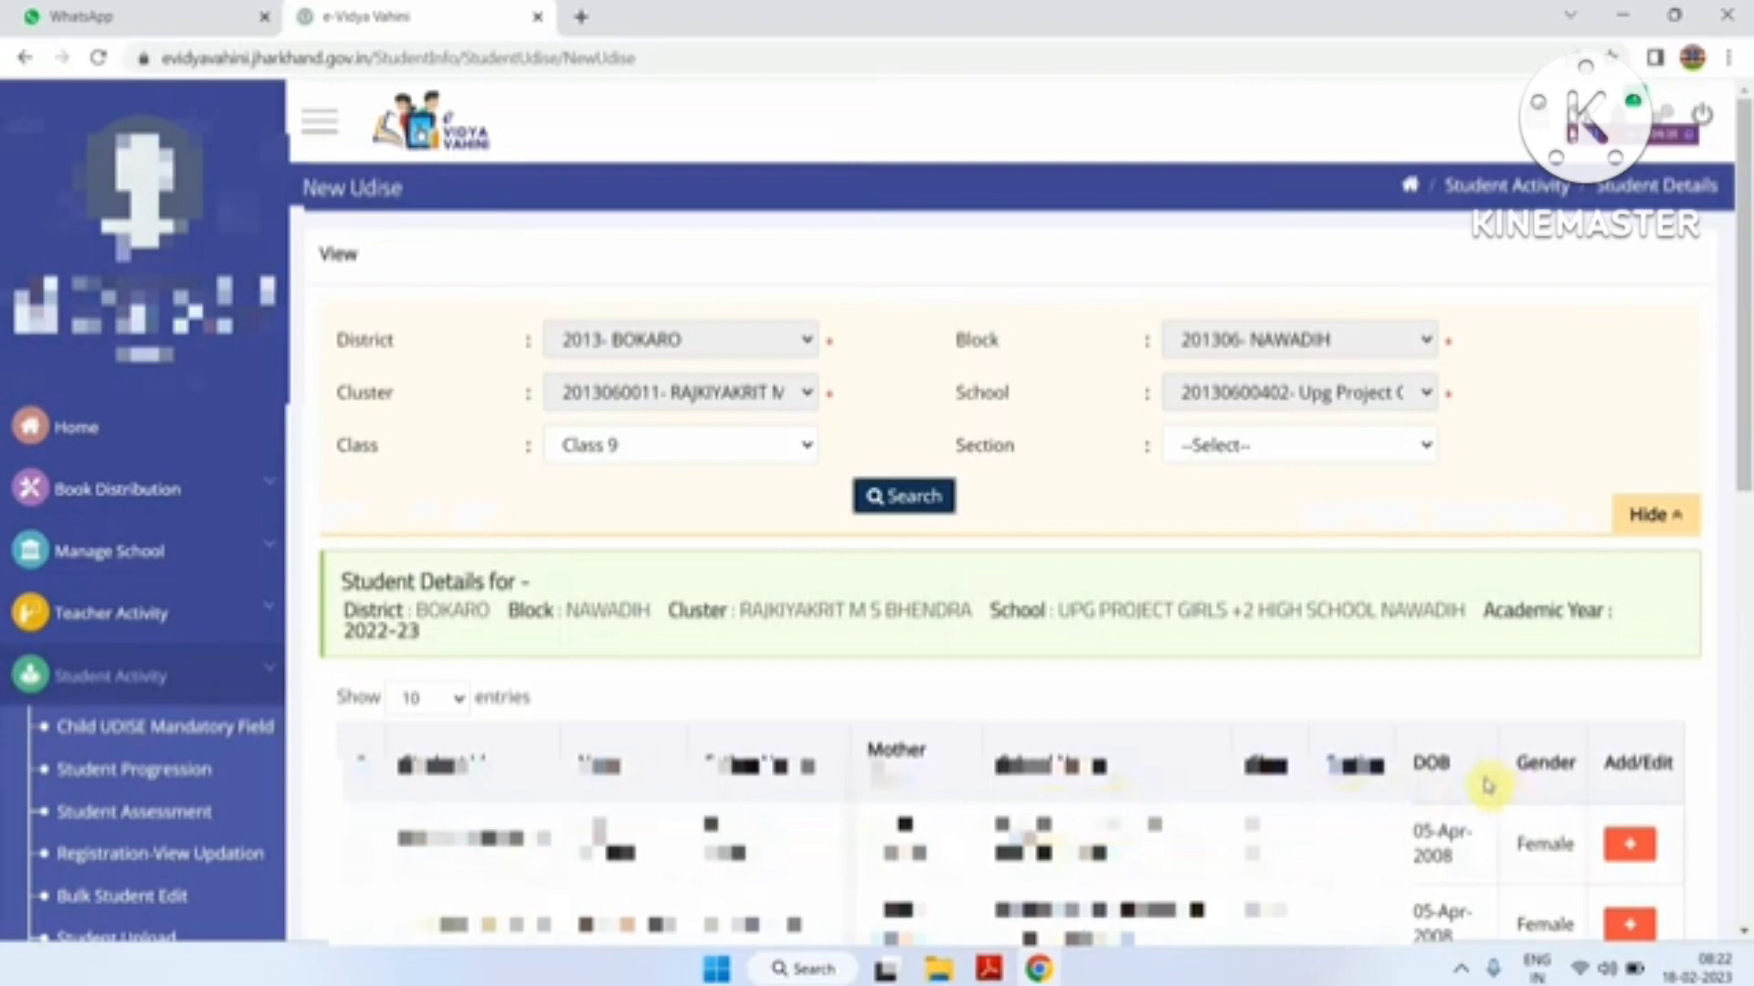
pyautogui.click(1642, 850)
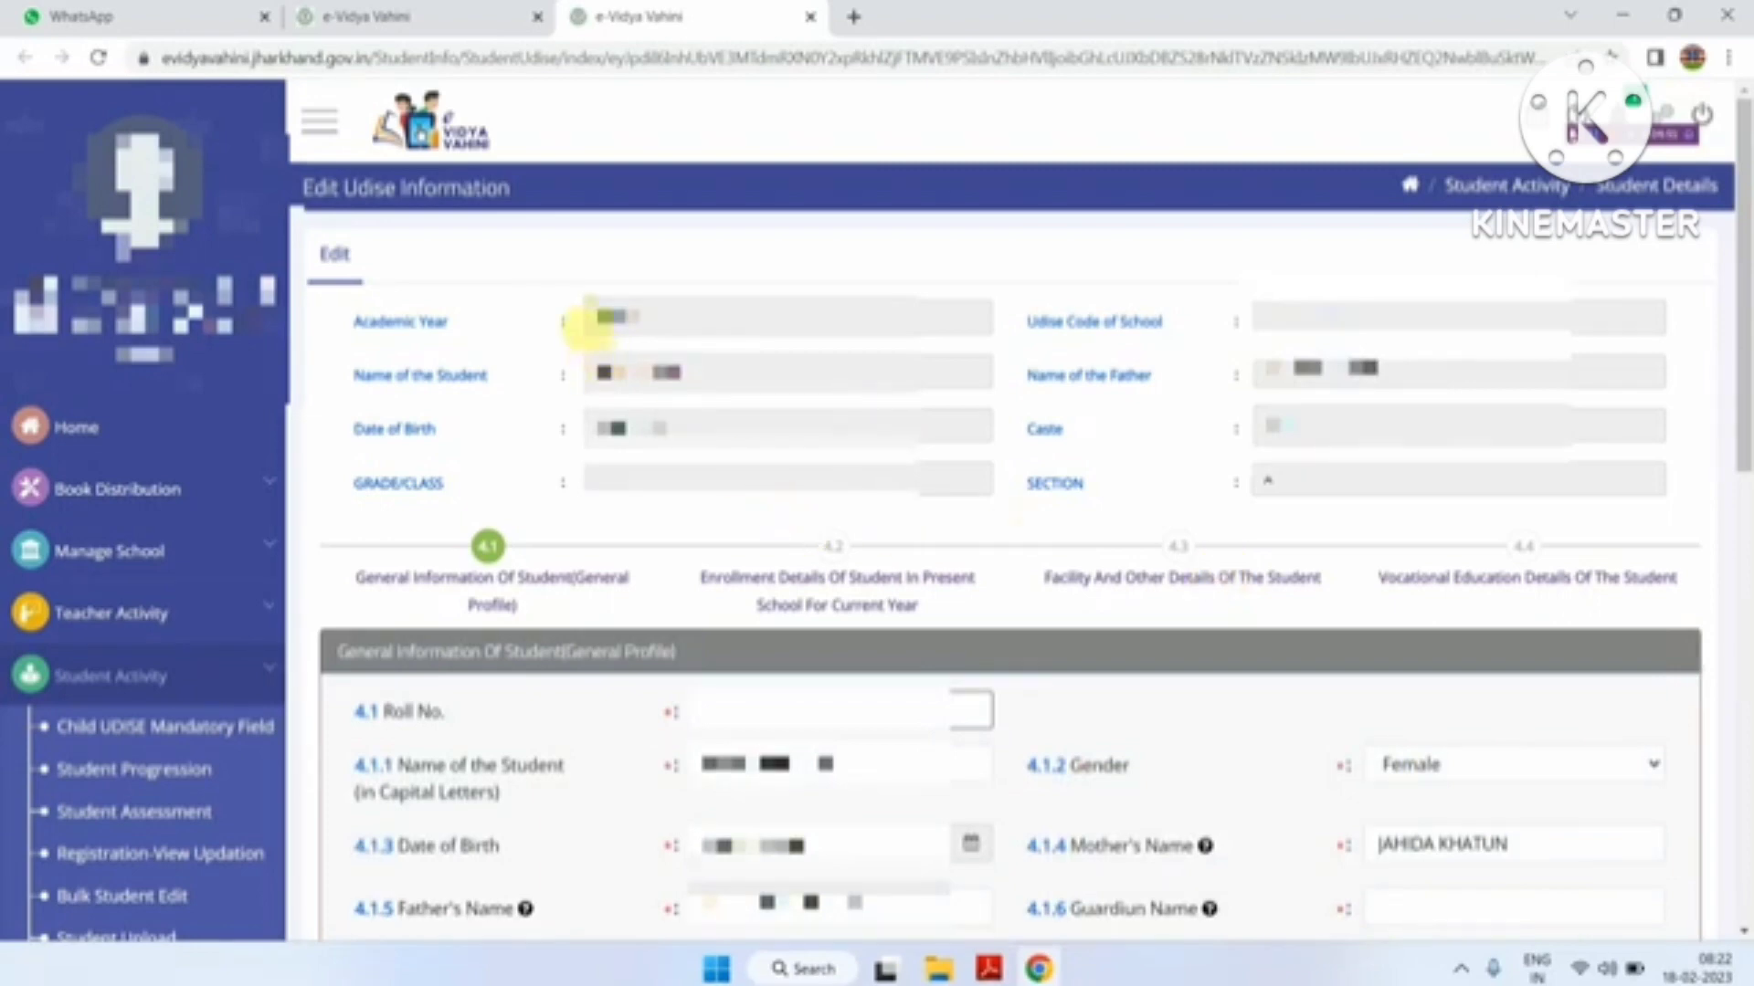
# Examine the student's academic year and school UDISE code, and the form's section headings 4.1 to 4.4.
pyautogui.moveTo(589, 317); pyautogui.dragTo(673, 317)
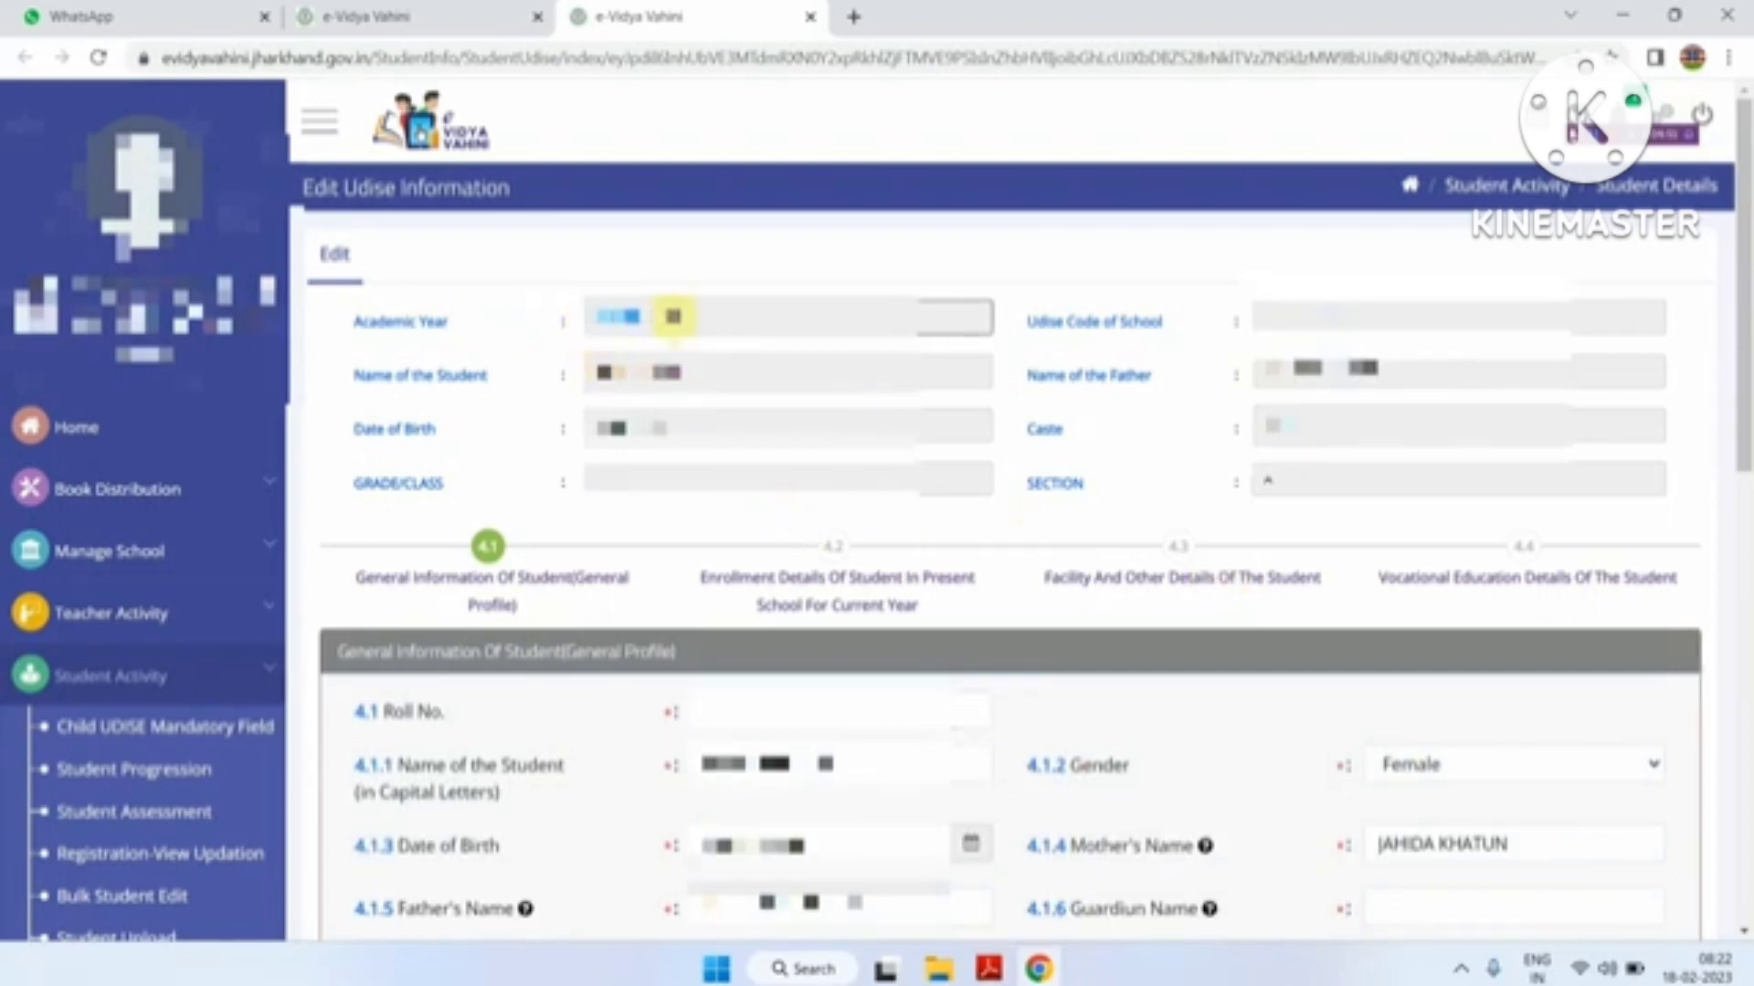
pyautogui.doubleClick(1266, 317)
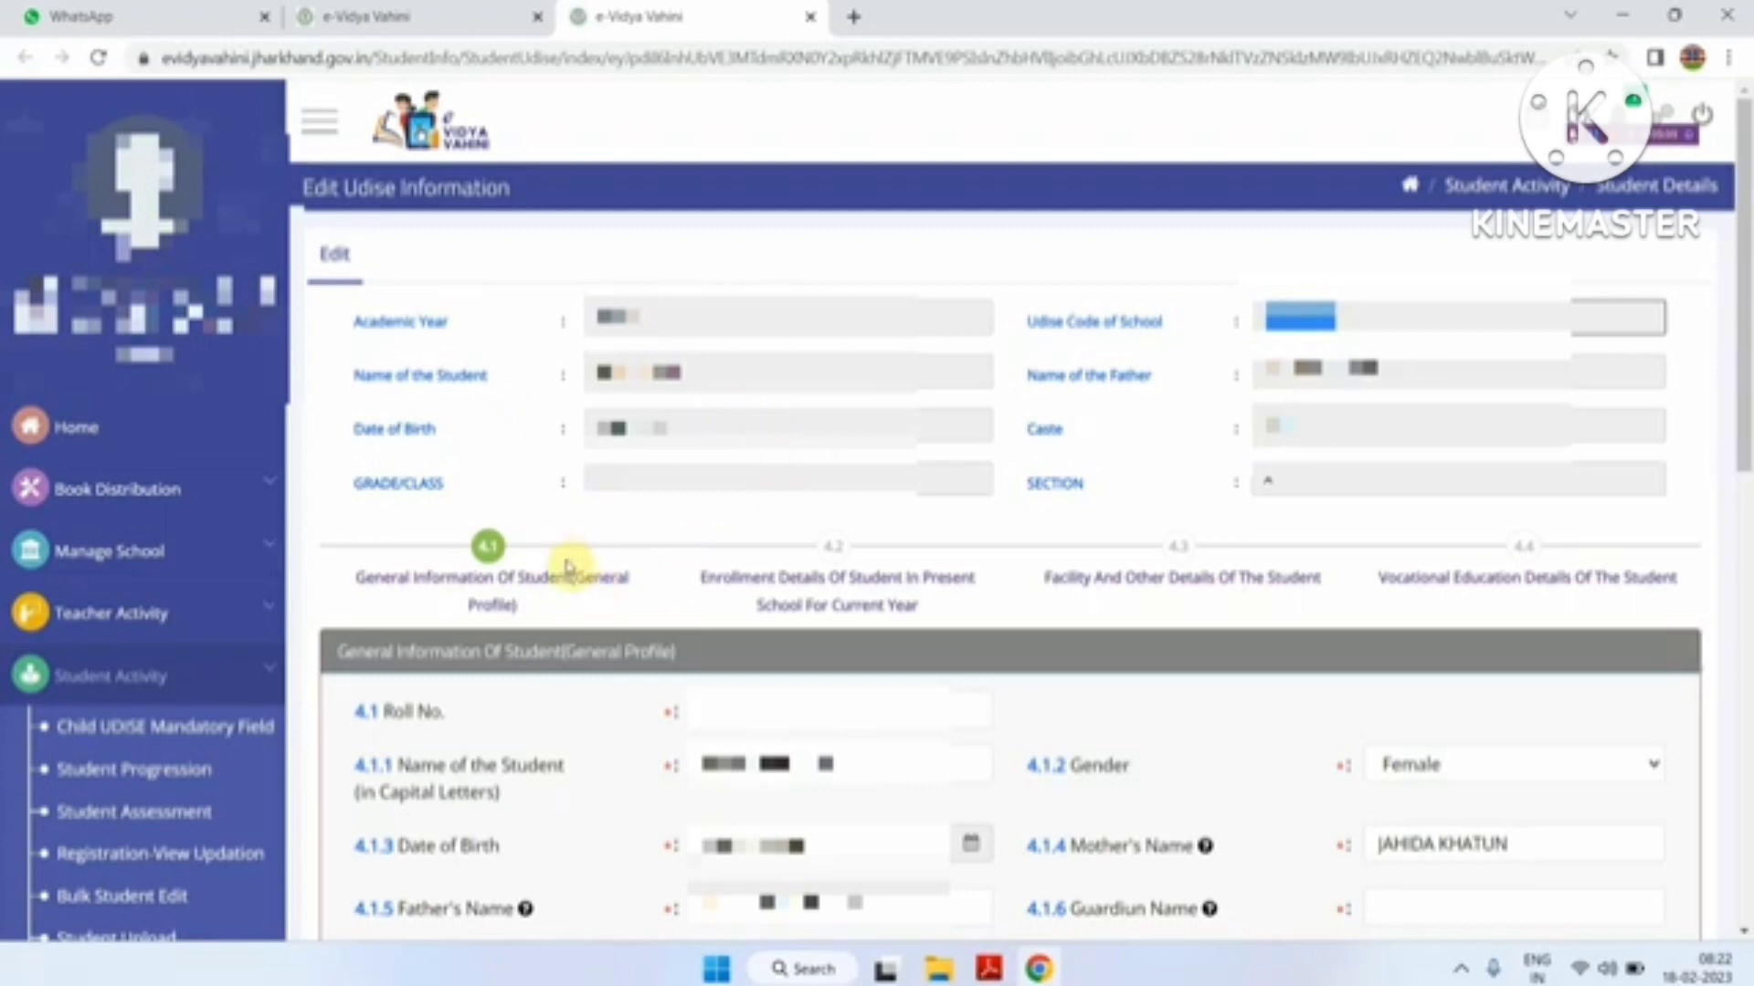
pyautogui.rightClick(482, 555)
pyautogui.rightClick(402, 525)
pyautogui.moveTo(356, 577); pyautogui.dragTo(623, 603)
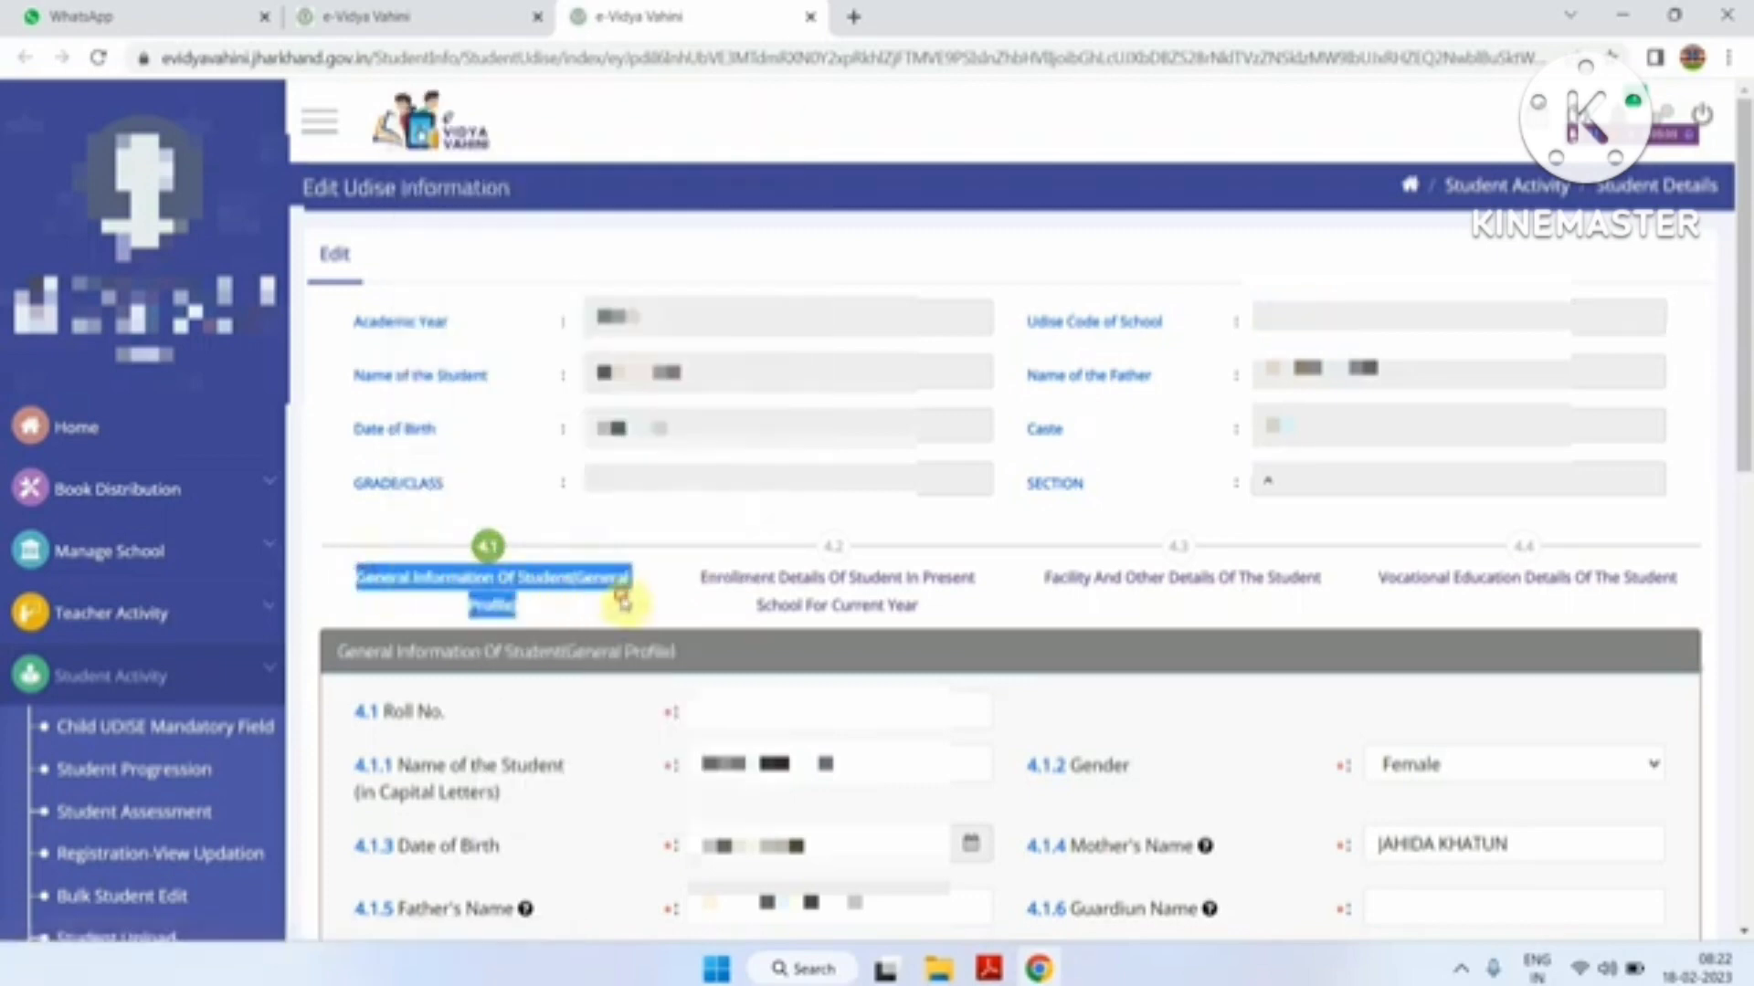
pyautogui.click(781, 599)
pyautogui.moveTo(683, 588); pyautogui.dragTo(939, 626)
pyautogui.click(1127, 599)
pyautogui.moveTo(1039, 585); pyautogui.dragTo(1308, 585)
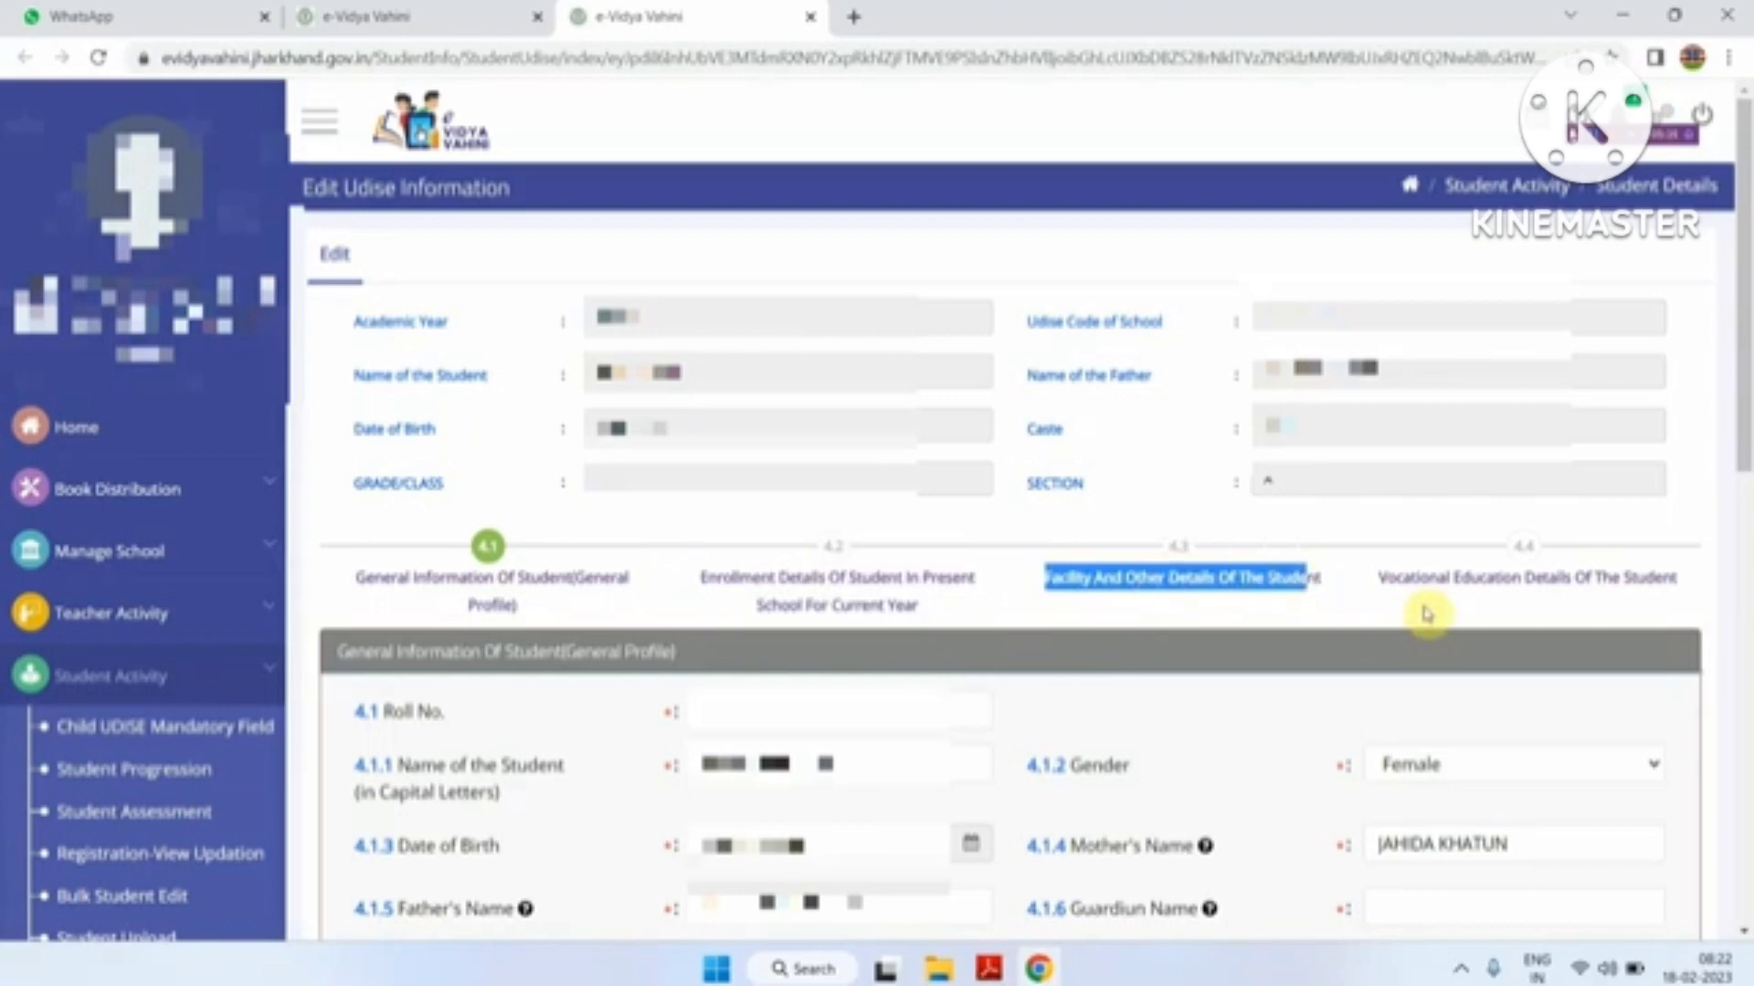
pyautogui.click(1407, 598)
pyautogui.rightClick(1389, 589)
pyautogui.click(1501, 596)
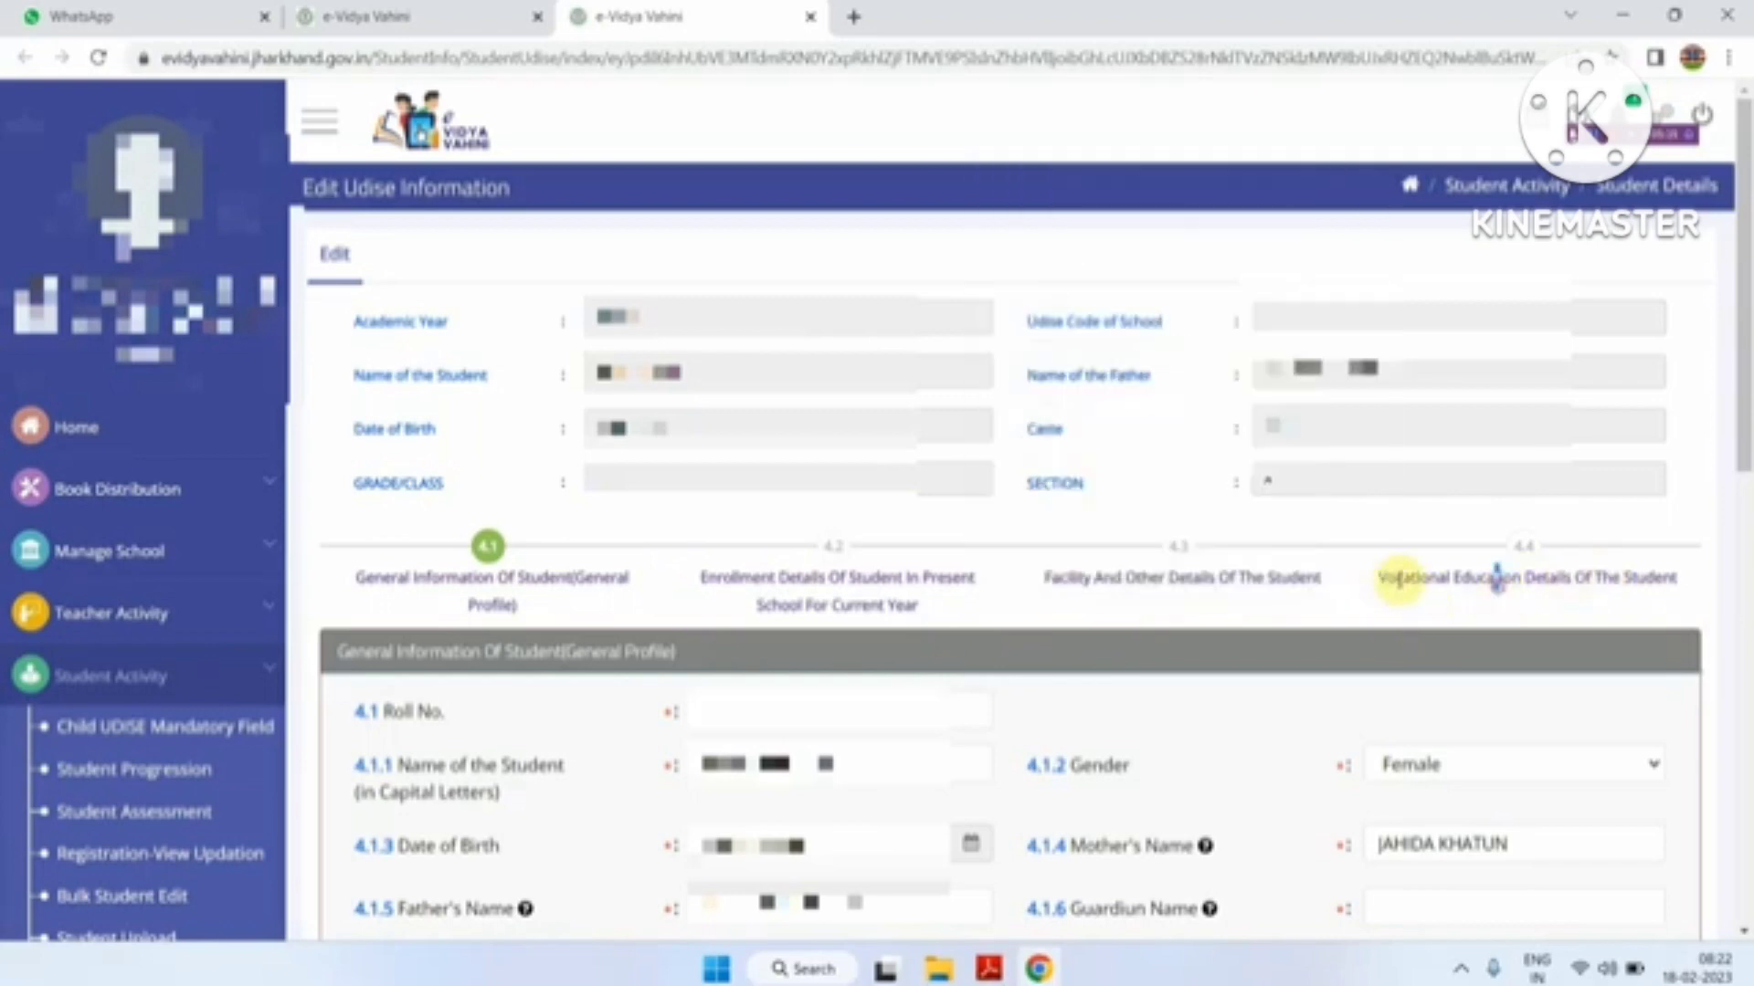
pyautogui.moveTo(1382, 577); pyautogui.dragTo(1436, 577)
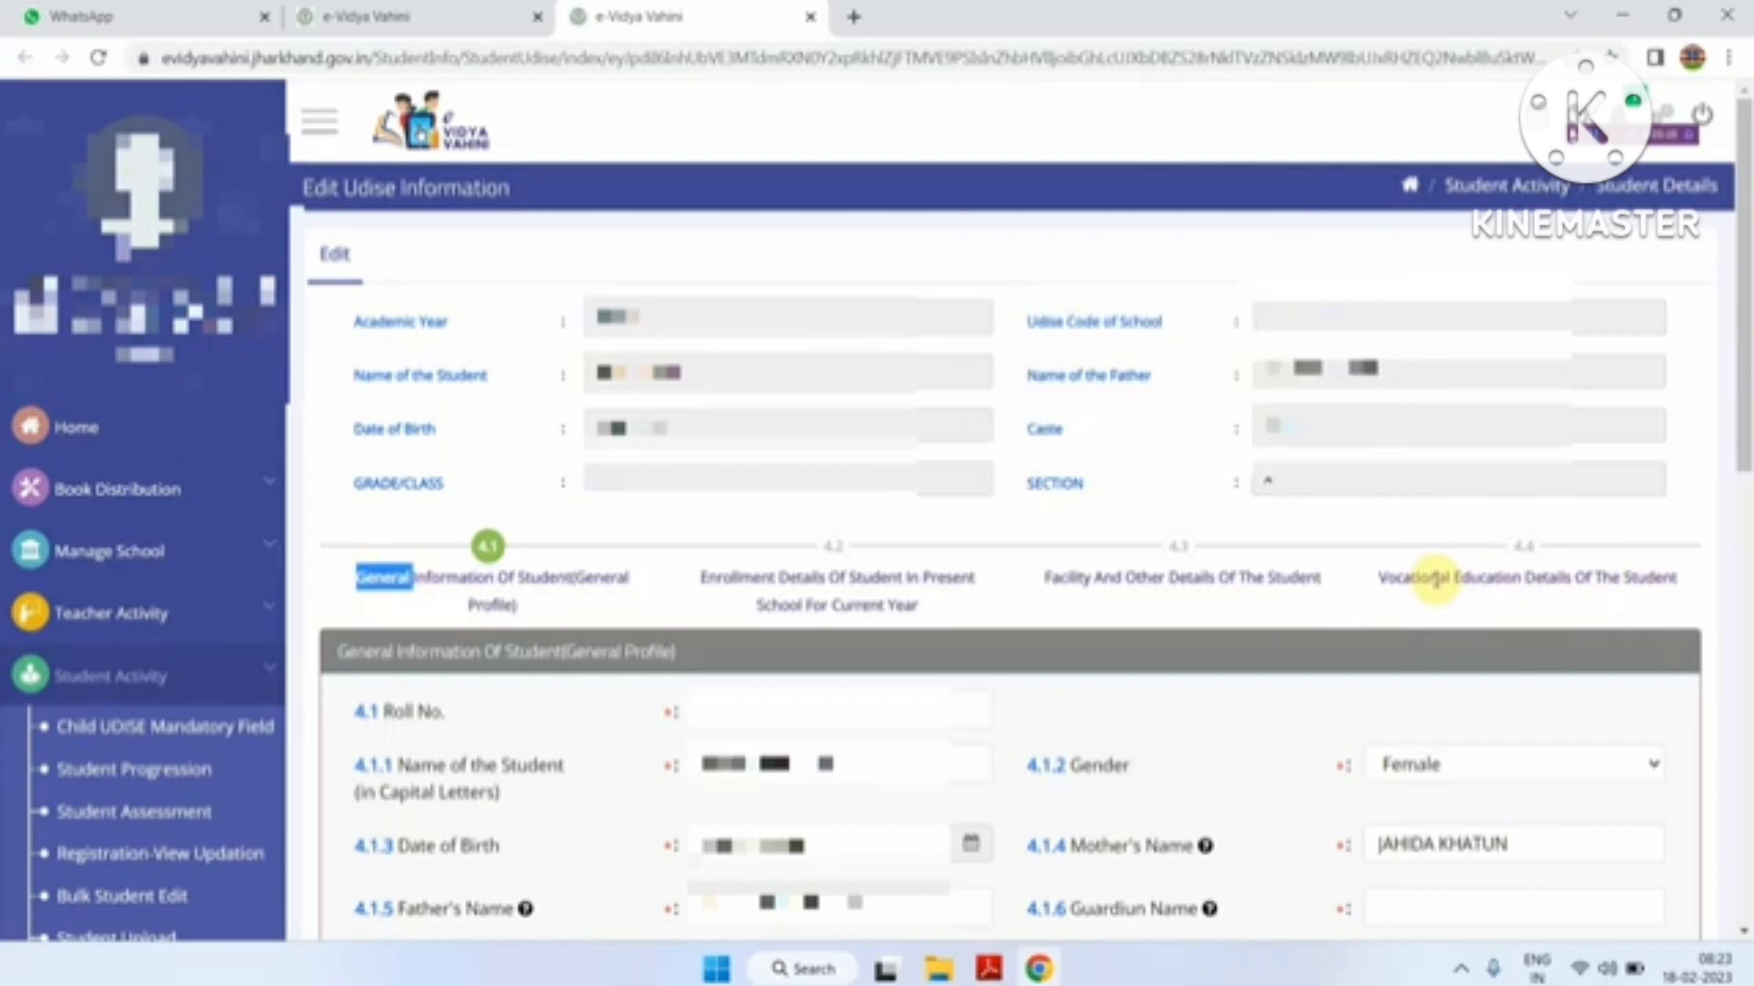
pyautogui.doubleClick(603, 578)
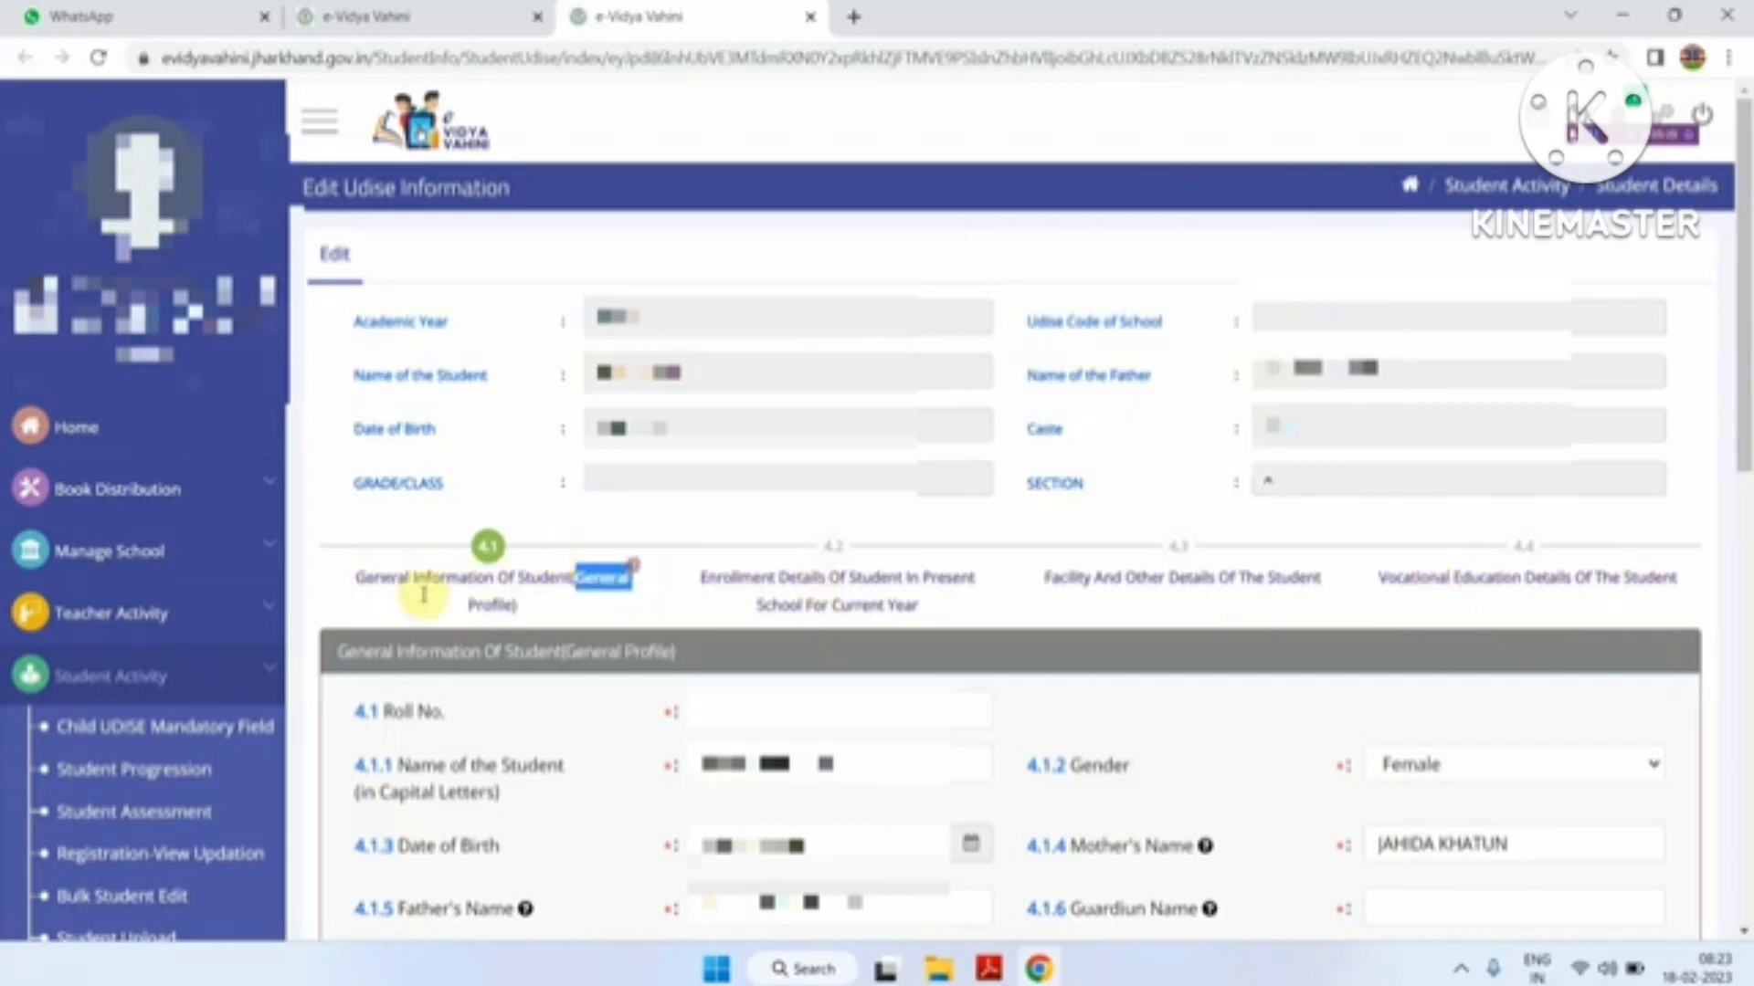
pyautogui.moveTo(374, 578); pyautogui.dragTo(512, 578)
pyautogui.click(753, 551)
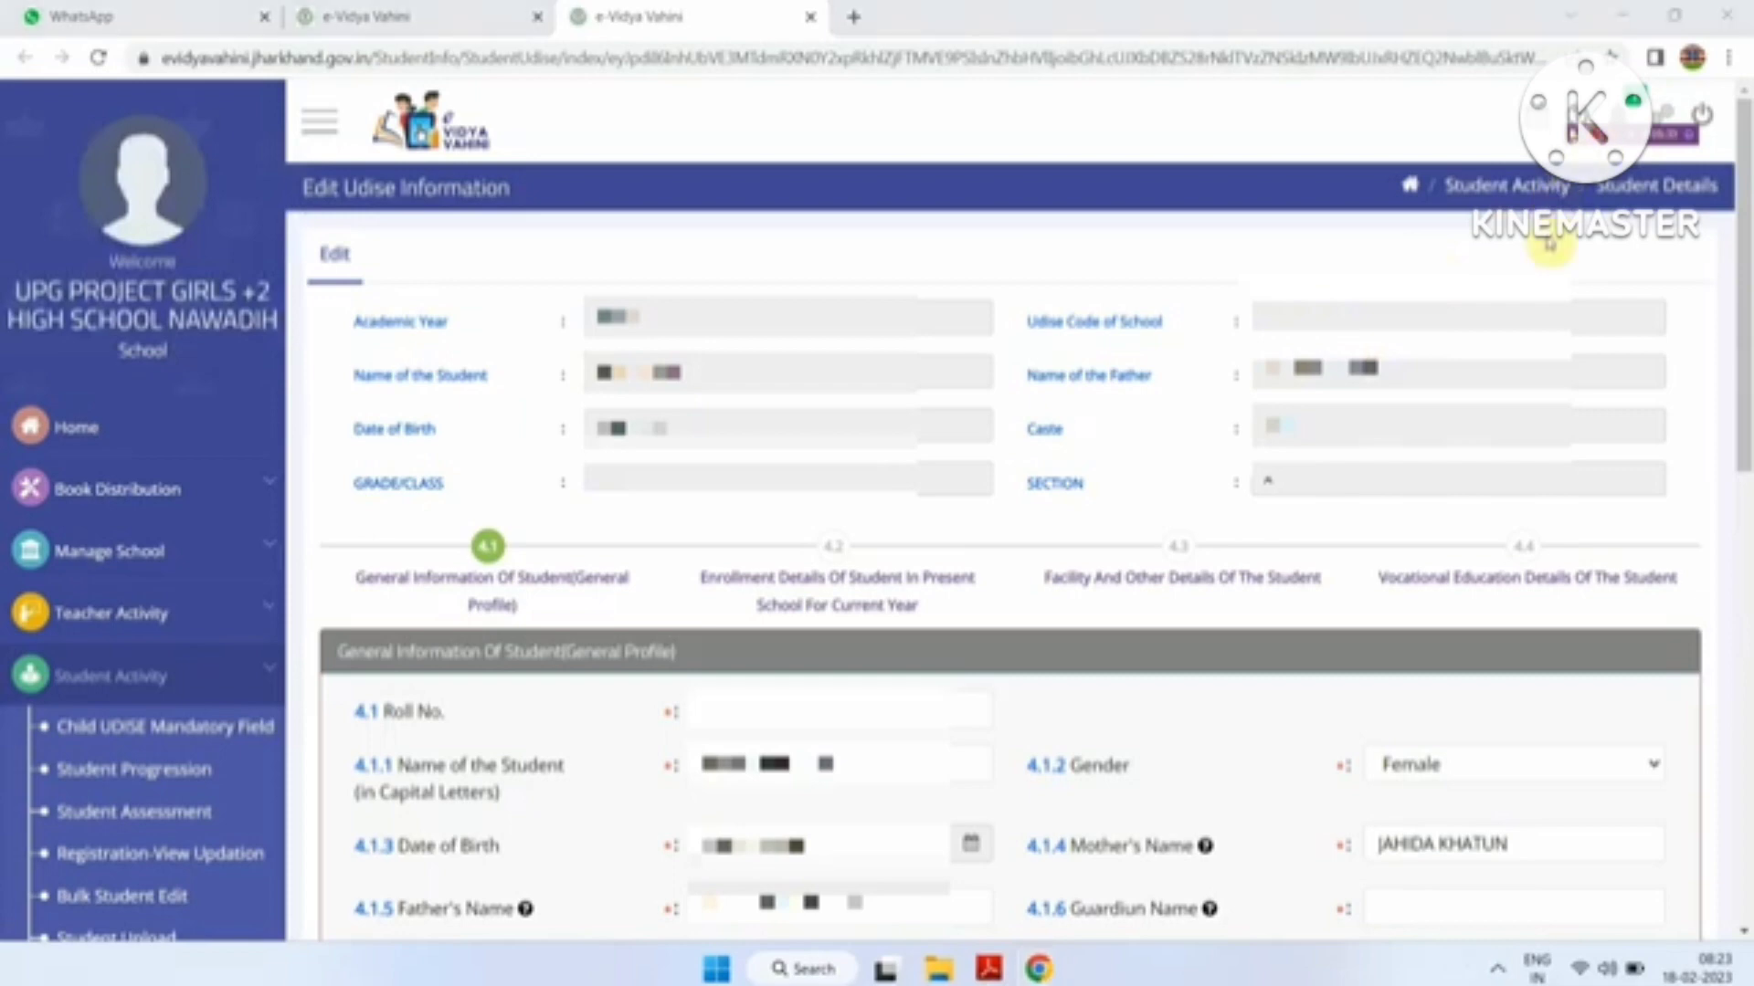
# Look through the General Information fields of the student form, from 4.1 Roll No. to 4.1.19 Out-of-School-Child.
pyautogui.scroll(-6, 1345, 422)
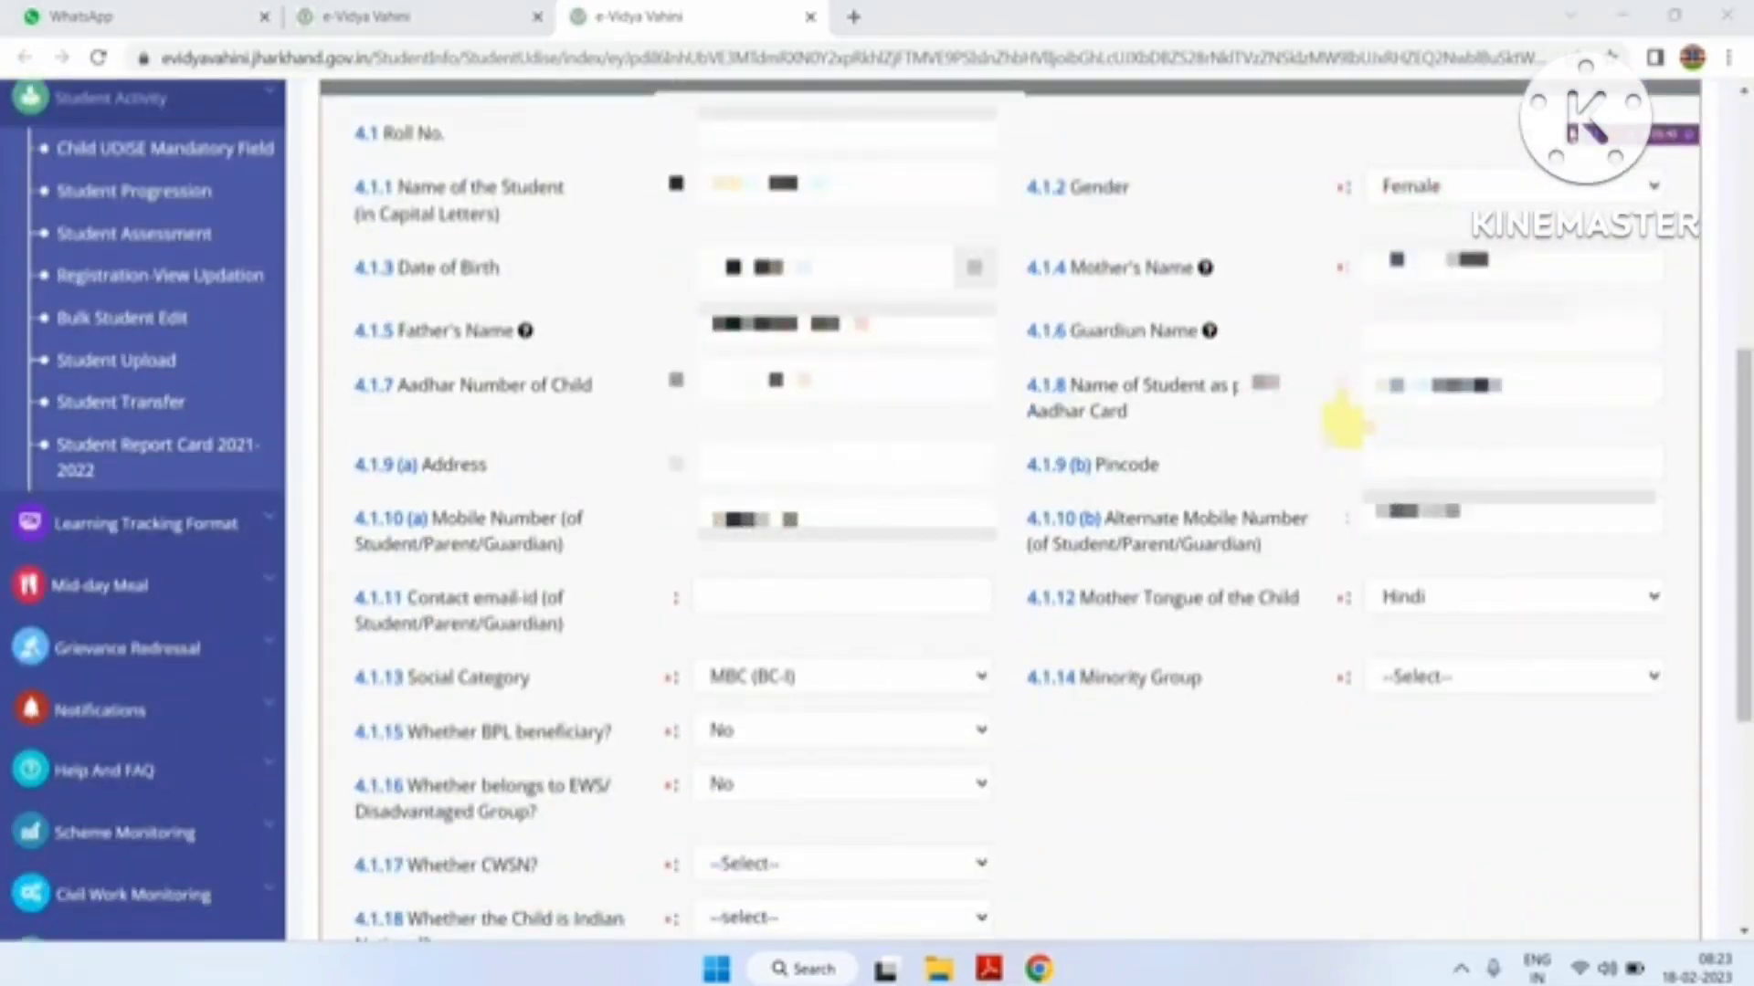
pyautogui.scroll(-2, 1345, 422)
pyautogui.scroll(1, 1350, 419)
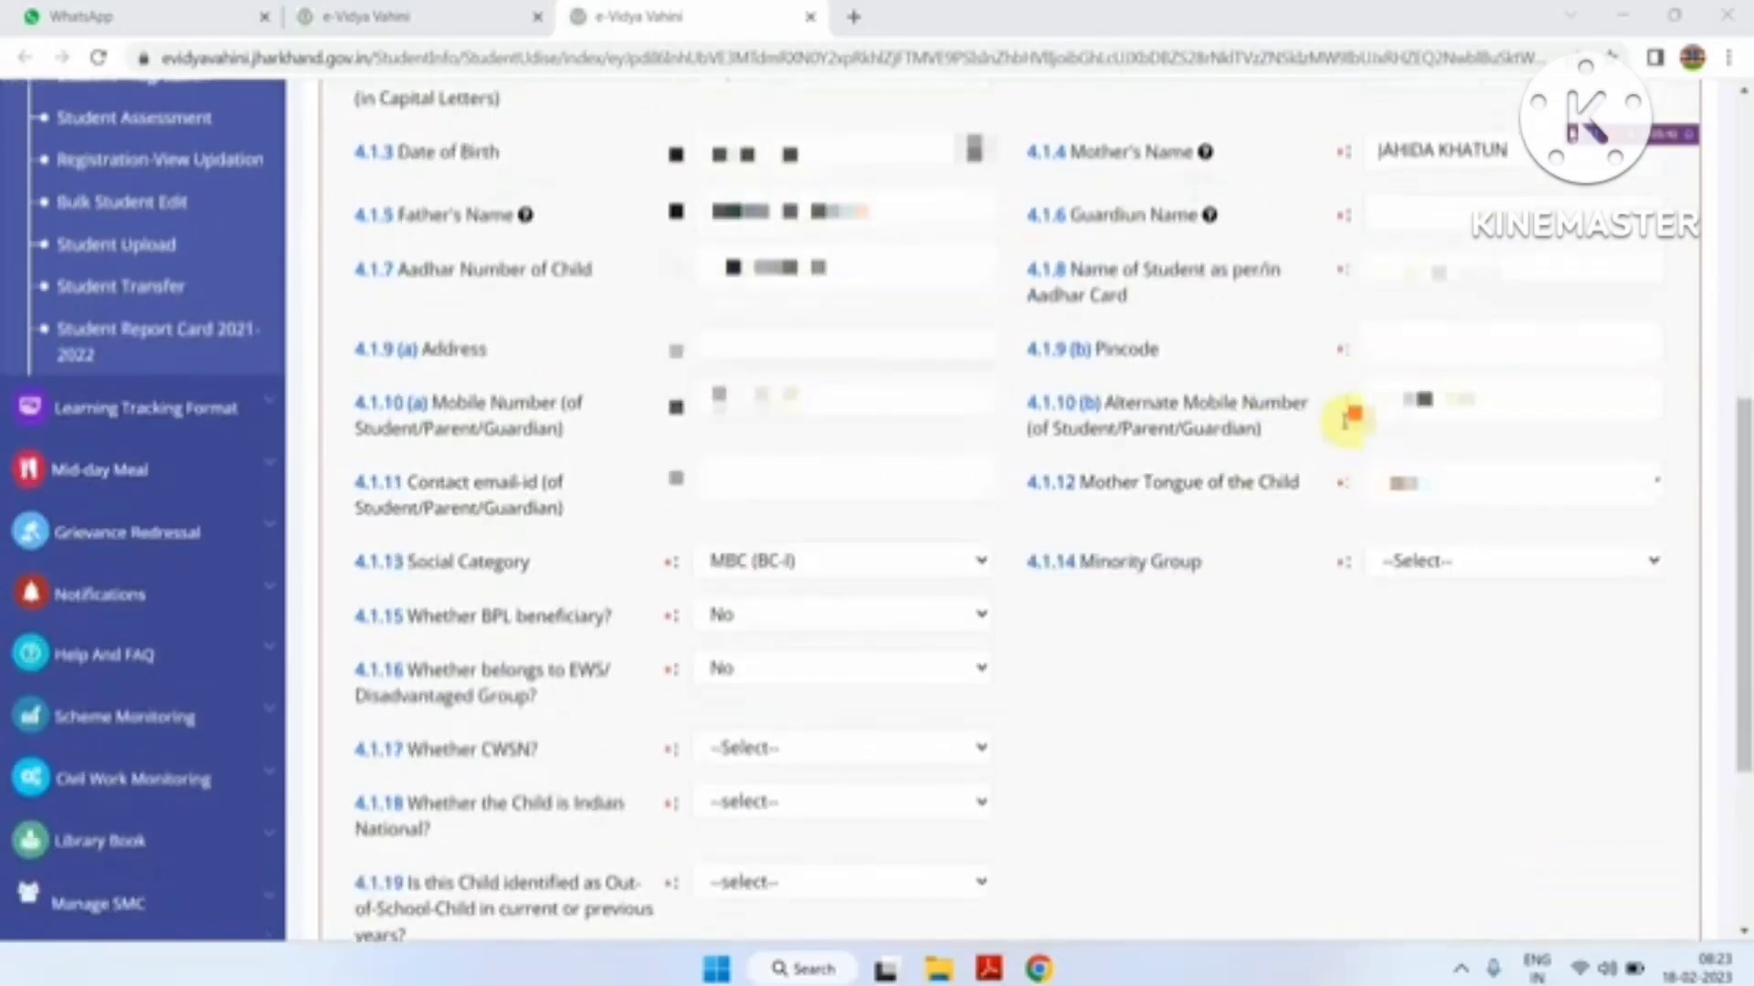
pyautogui.scroll(-1, 1345, 422)
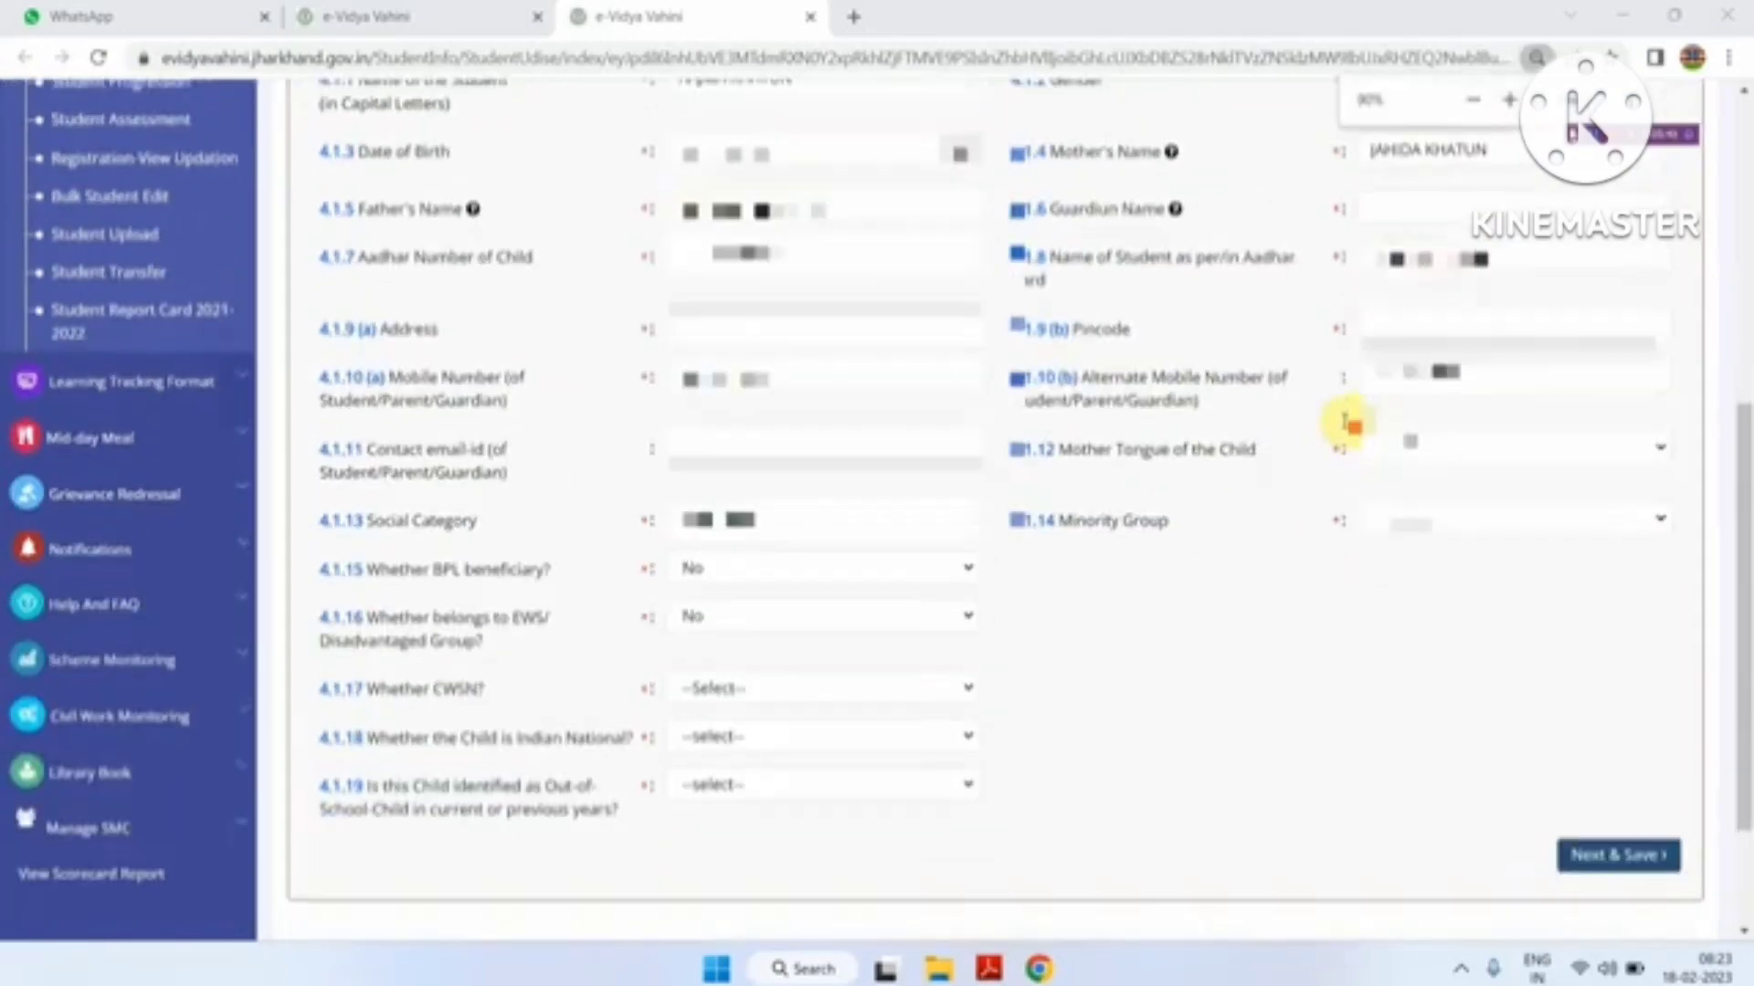
pyautogui.scroll(1, 1344, 421)
pyautogui.scroll(1, 1345, 421)
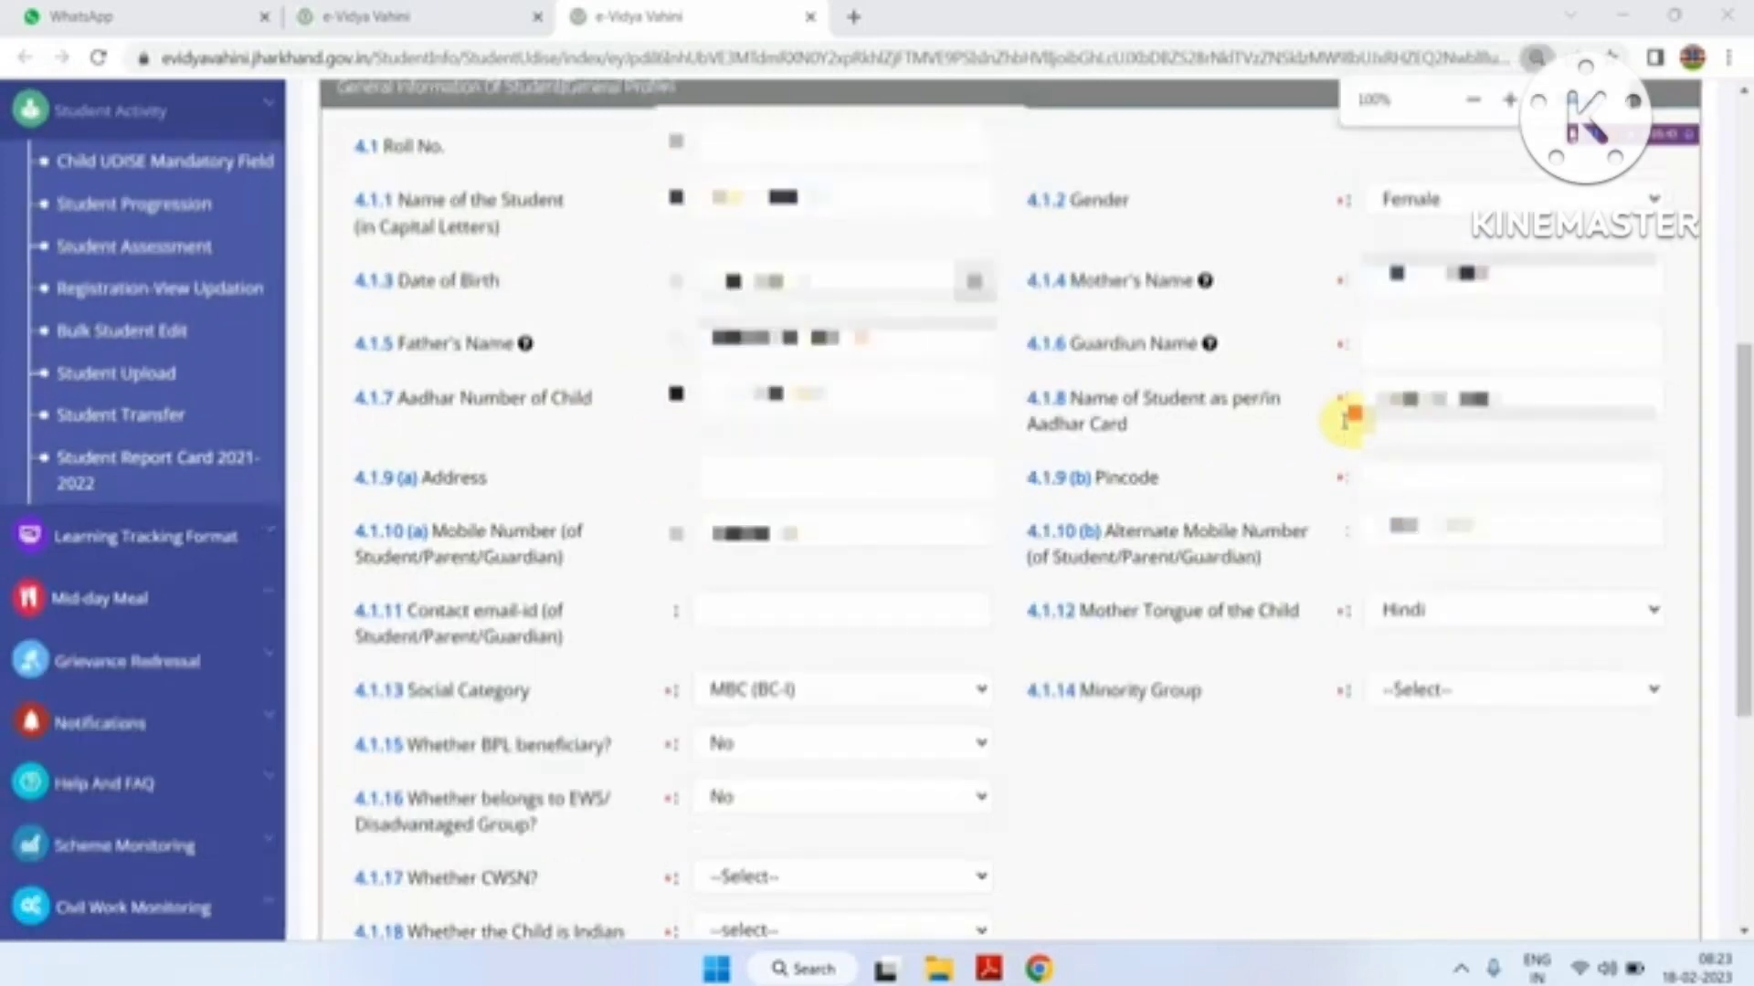
pyautogui.scroll(3, 1346, 420)
pyautogui.scroll(-4, 1344, 421)
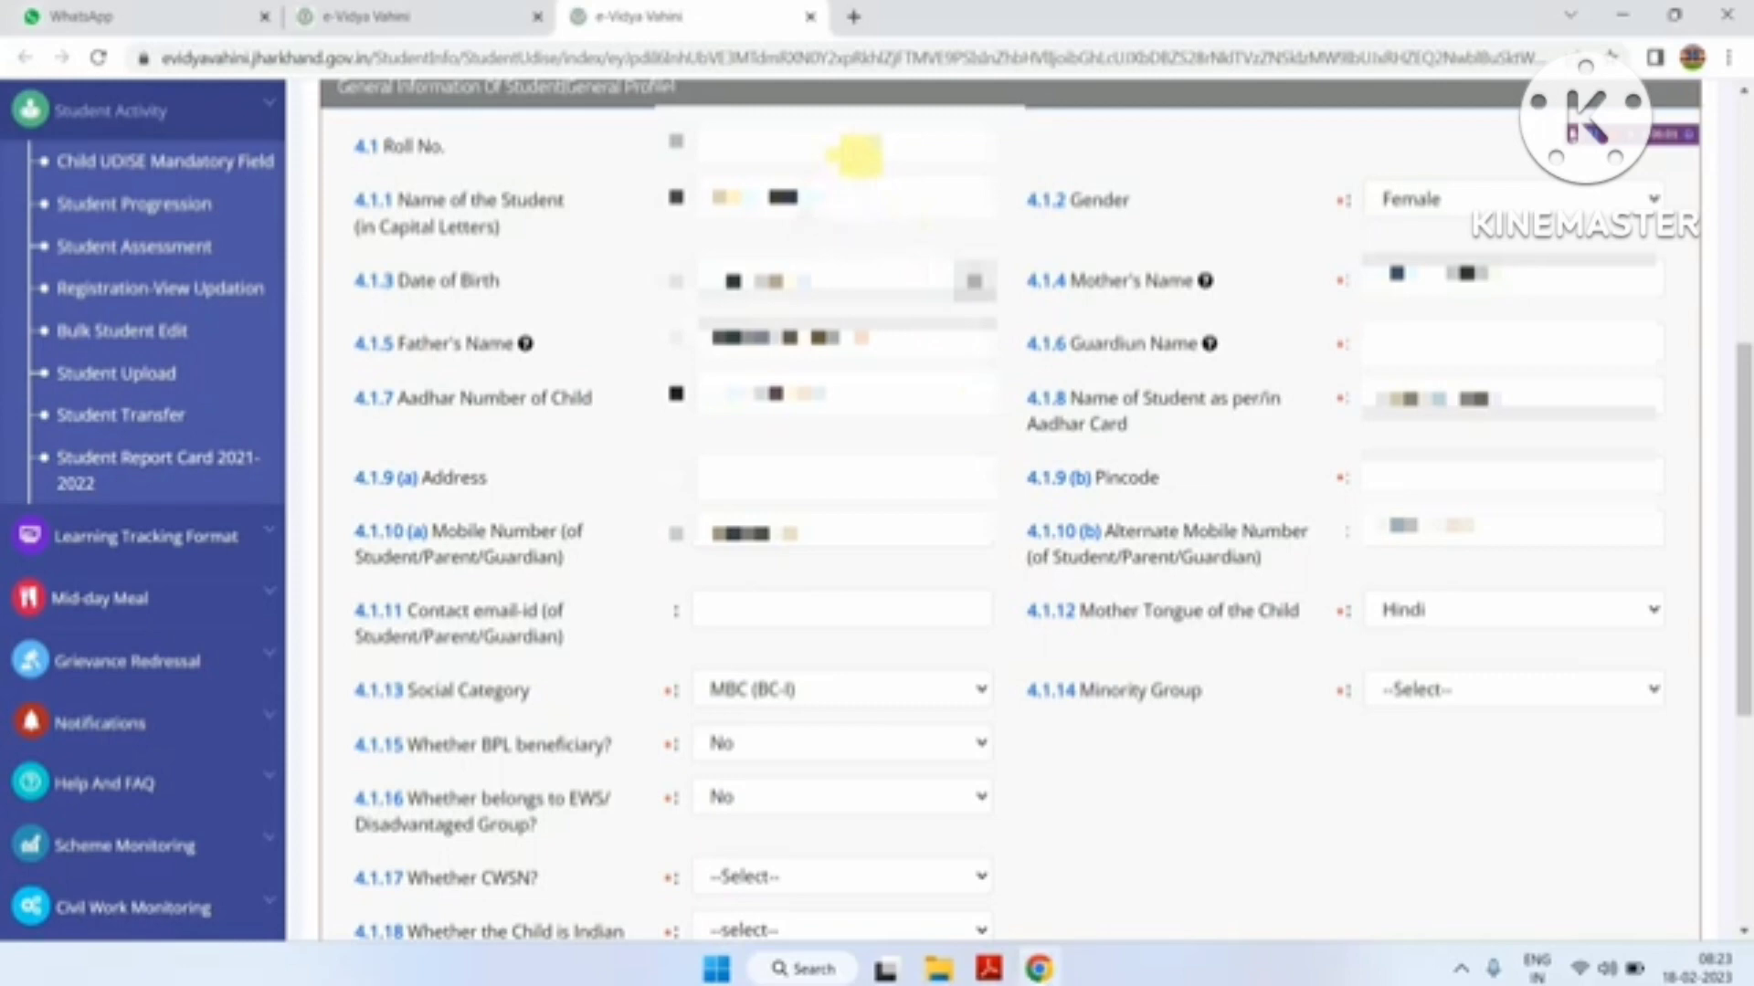
# Check the prefilled student name, gender, date of birth, mother's name and father's name fields in section 4.1.
pyautogui.press('Tab')
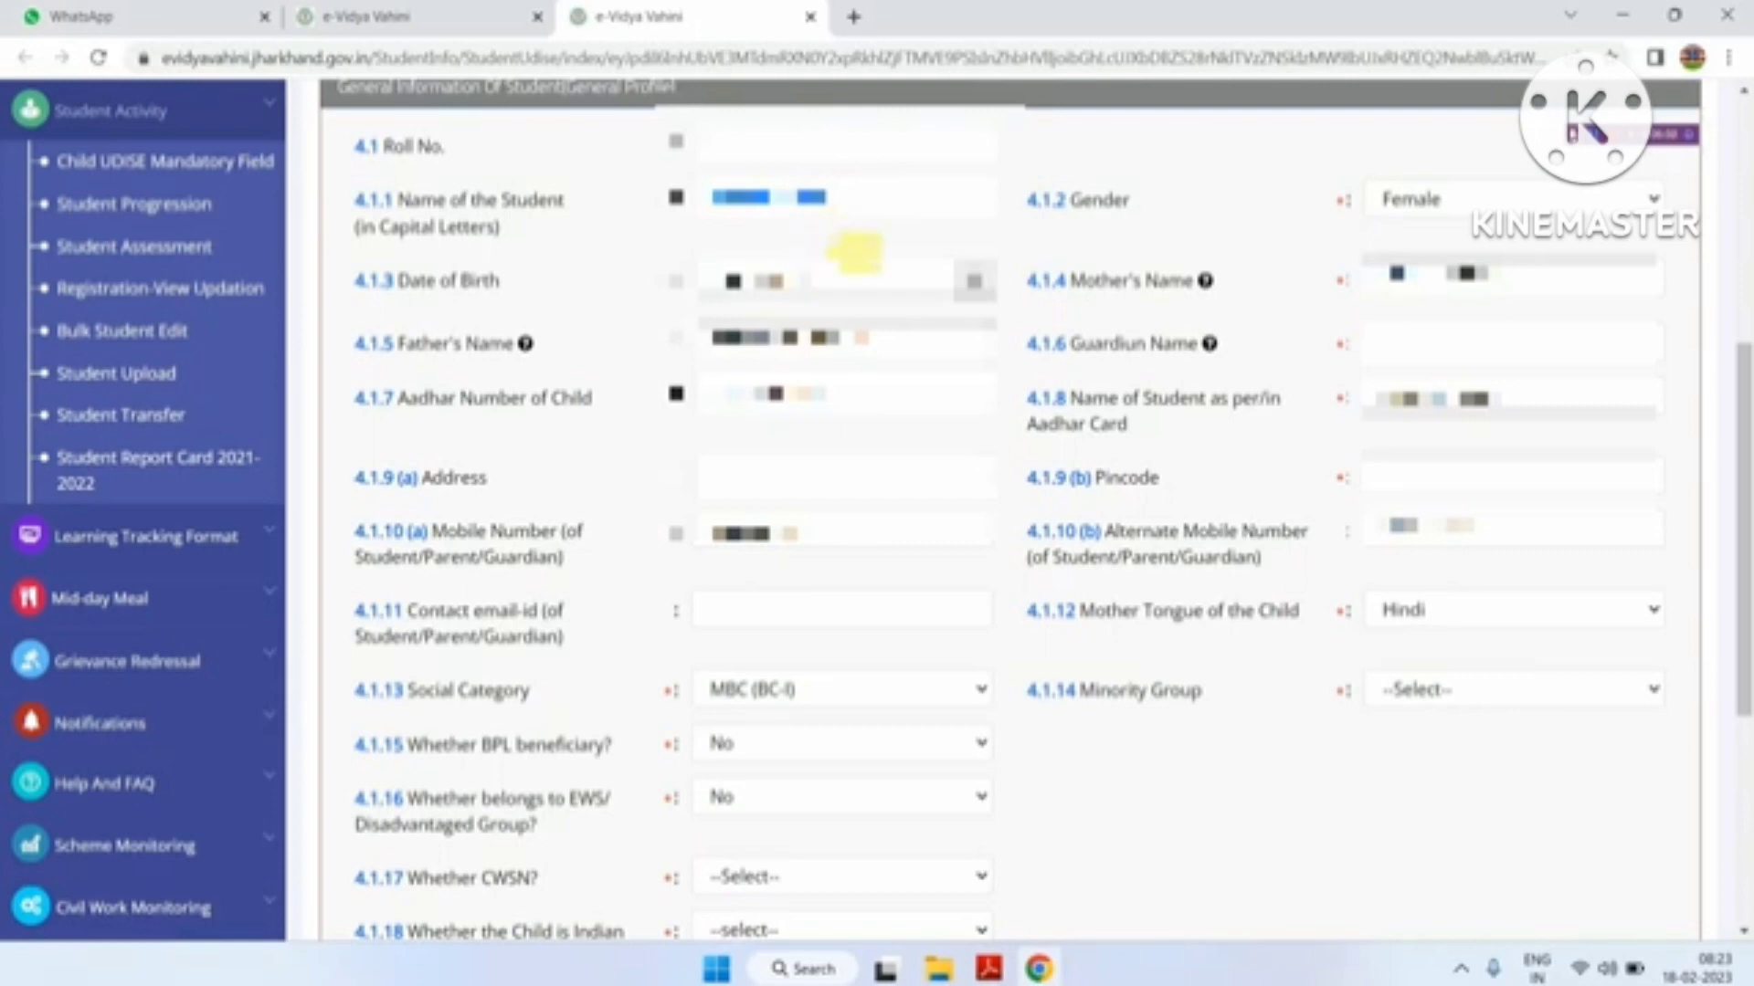
pyautogui.press('Tab')
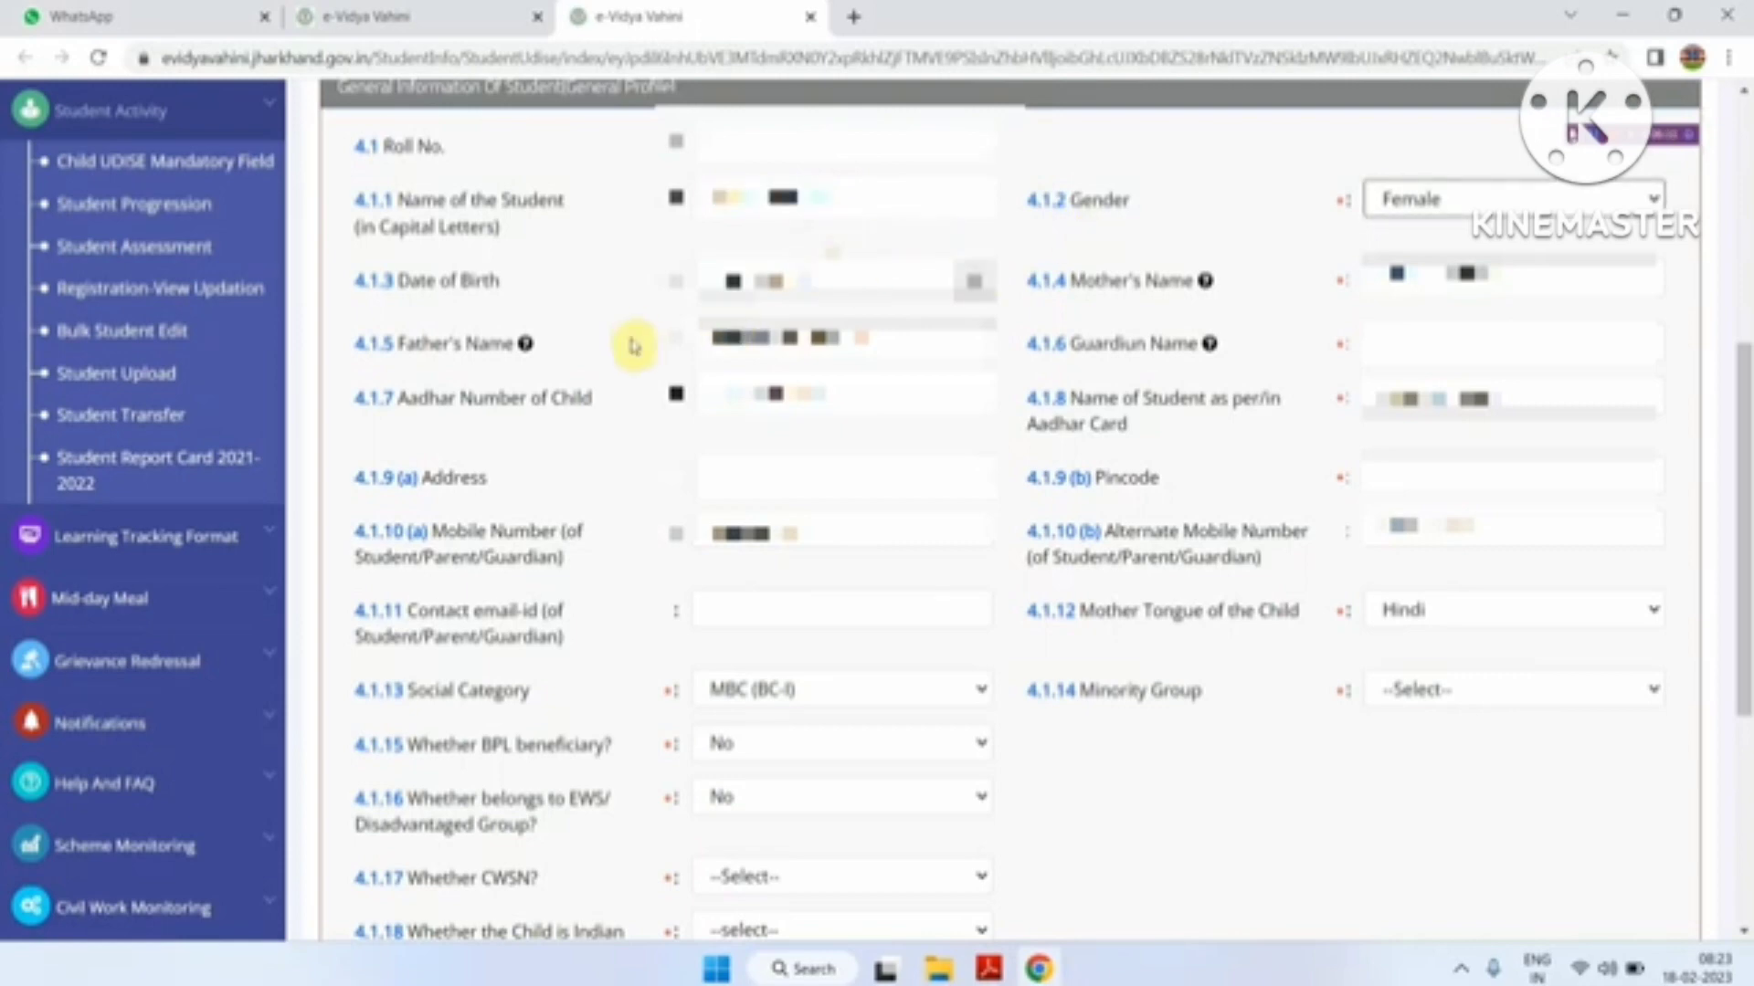
pyautogui.press('Tab')
pyautogui.press('Tab')
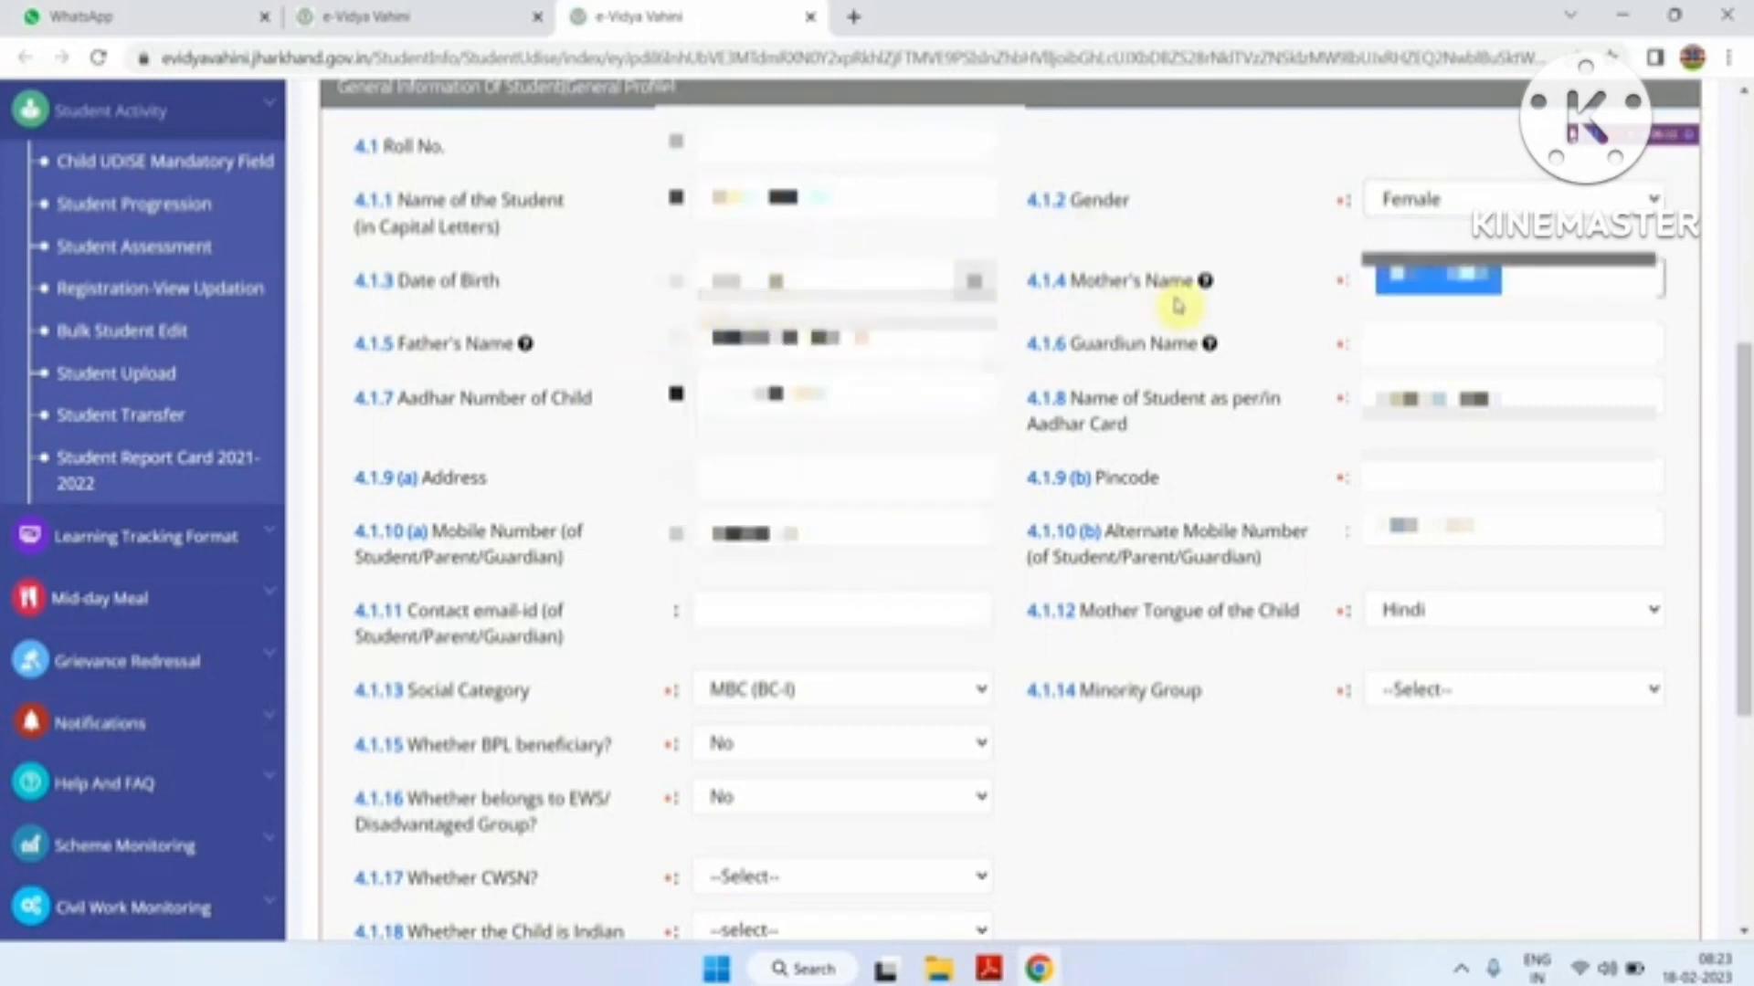
pyautogui.press('Tab')
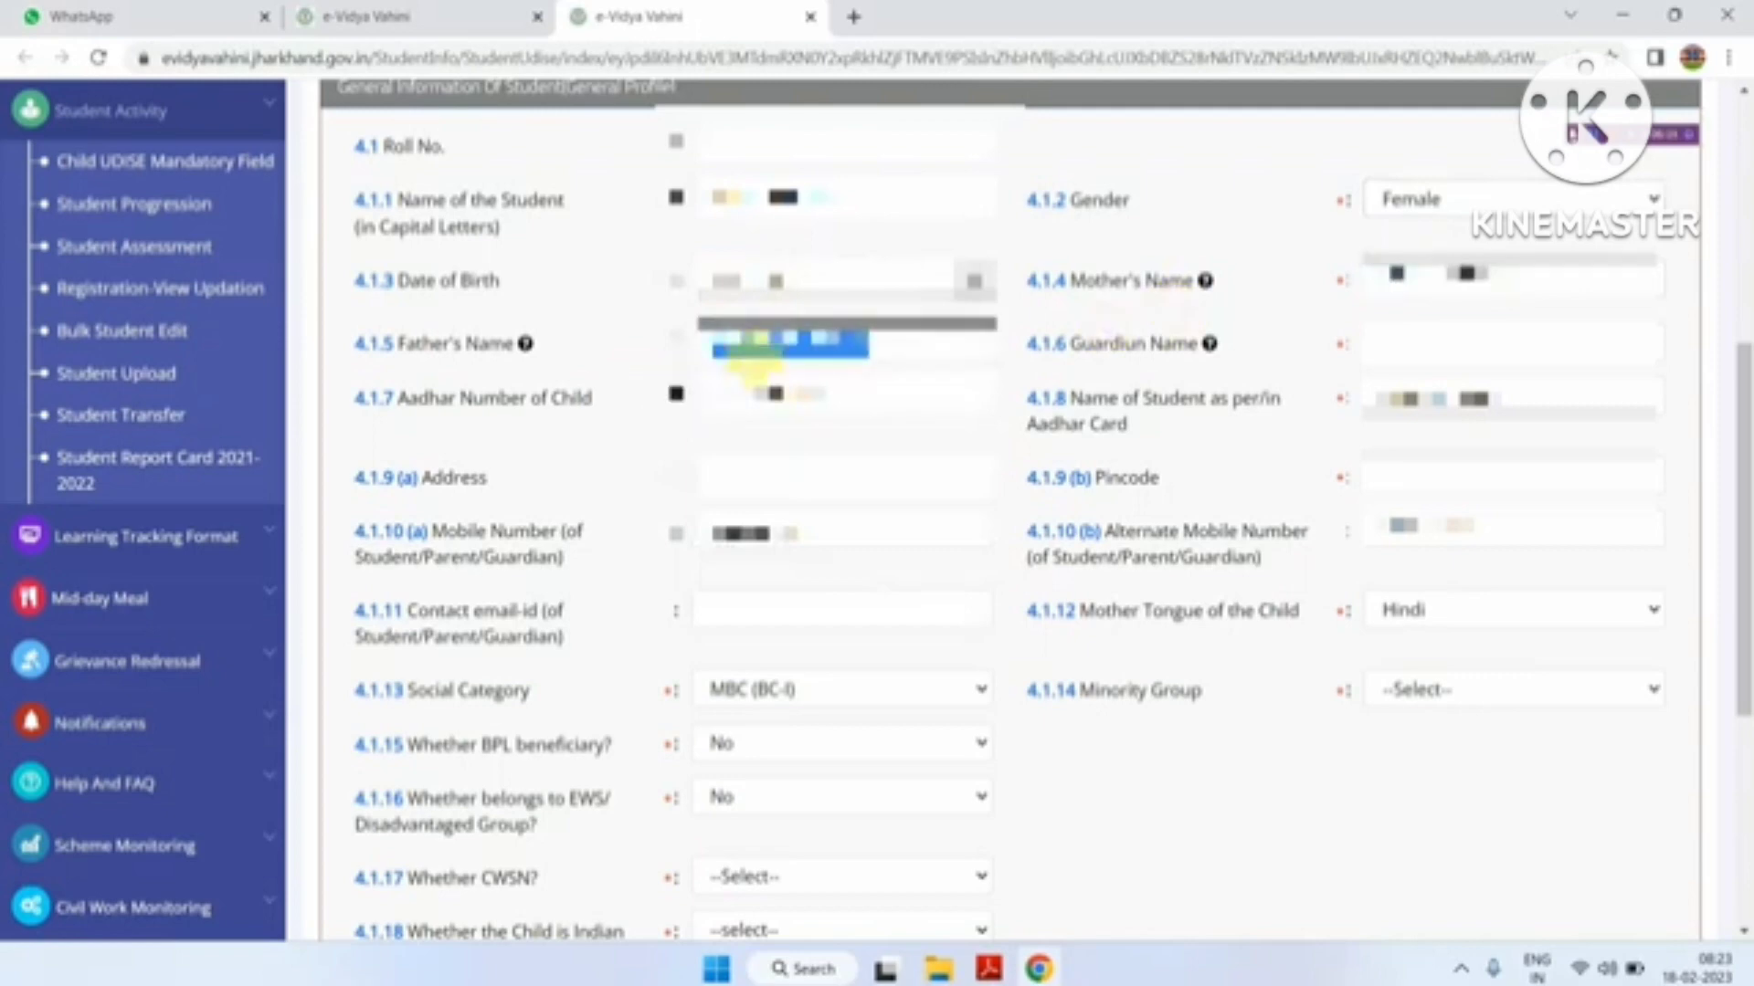
pyautogui.press('Tab')
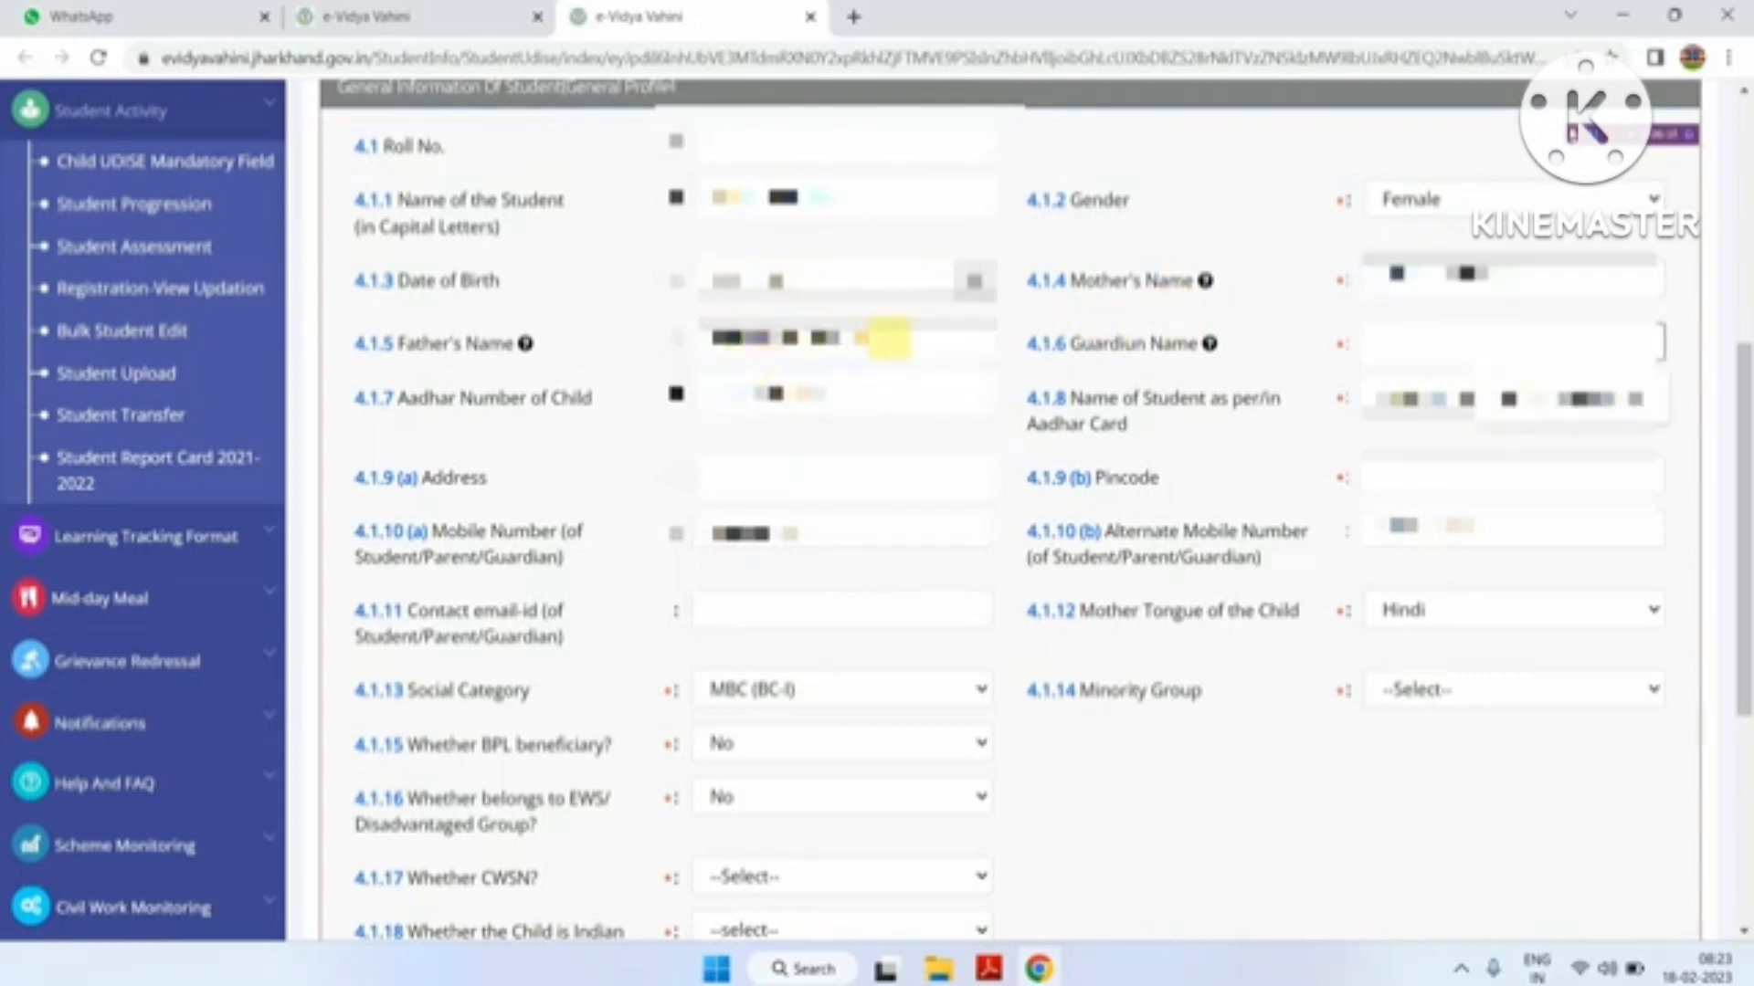
pyautogui.rightClick(886, 341)
pyautogui.click(886, 334)
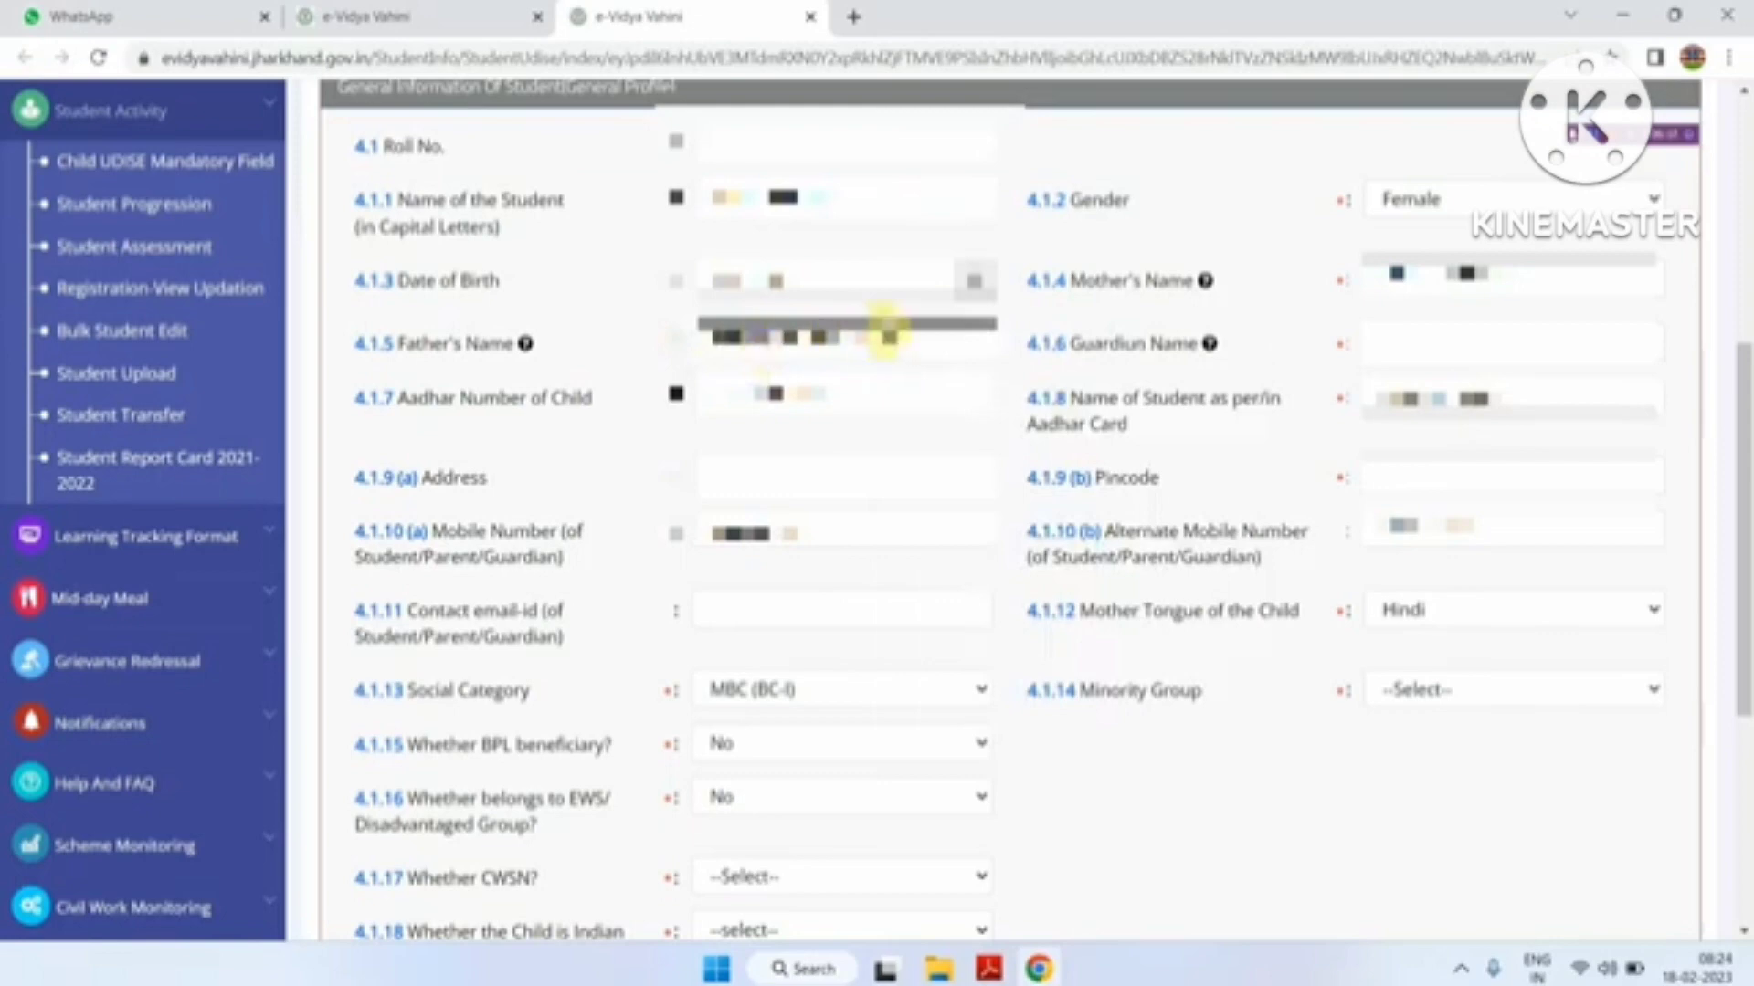
pyautogui.rightClick(878, 343)
pyautogui.click(776, 340)
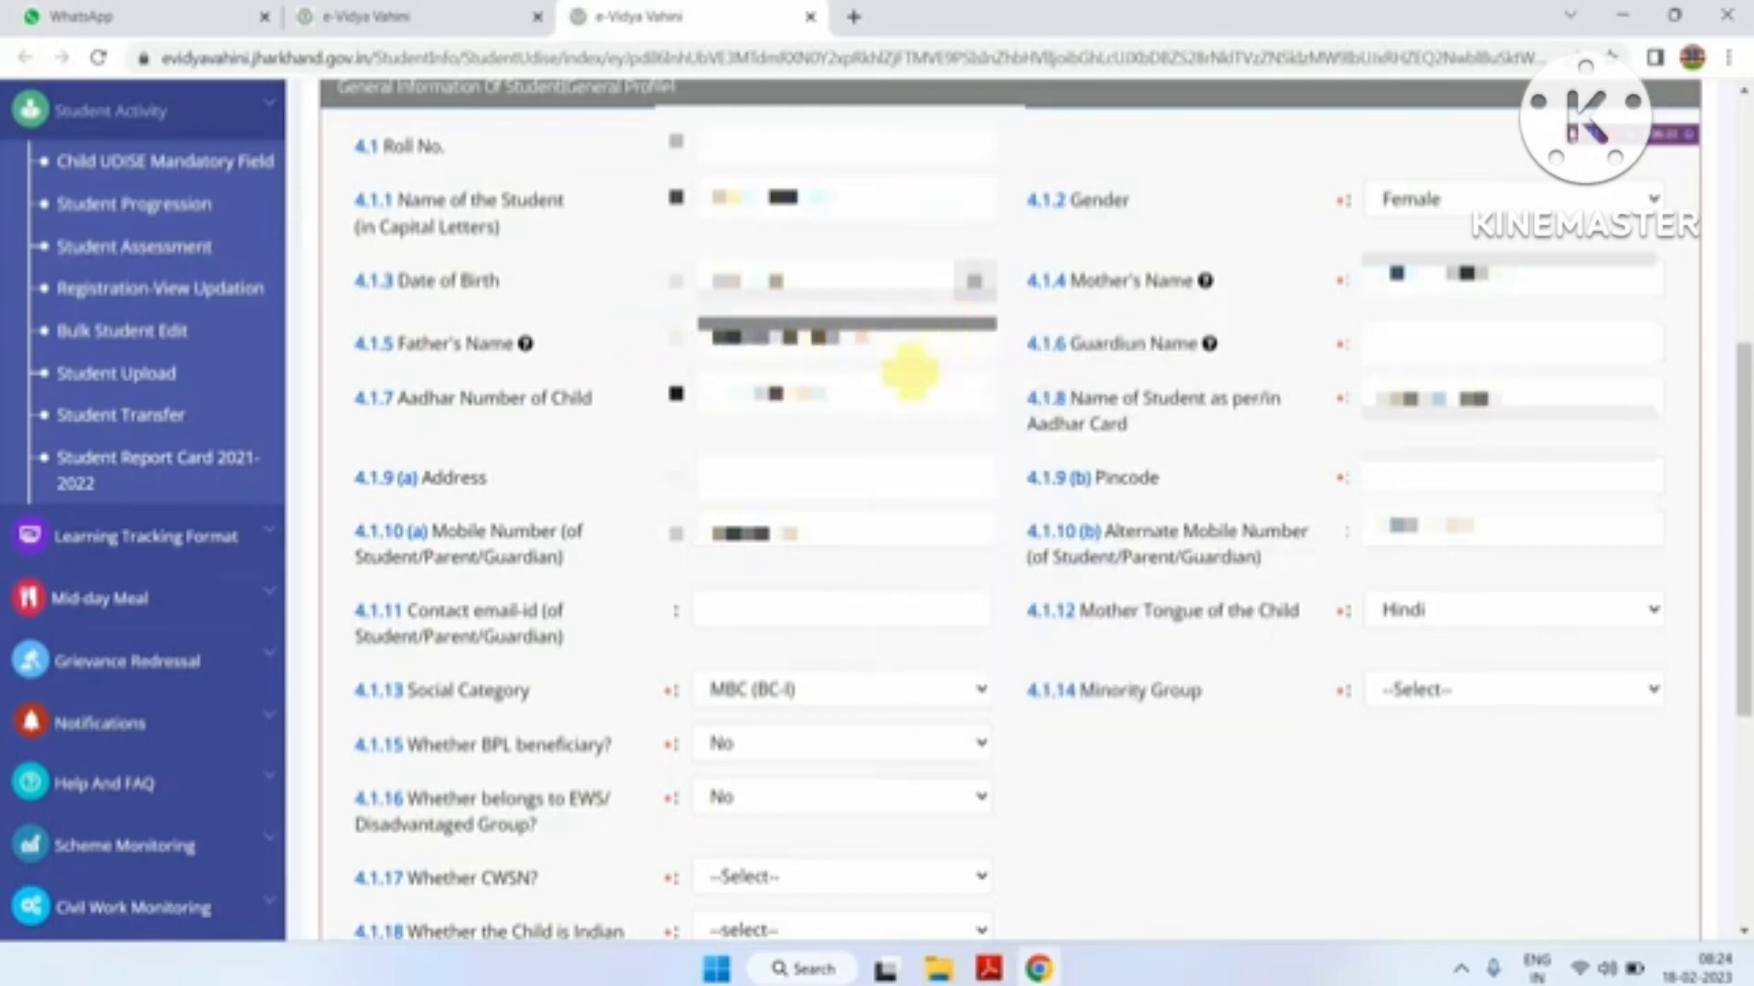
# Copy the father's name into the 4.1.6 Guardian Name field.
pyautogui.moveTo(715, 352); pyautogui.dragTo(889, 343)
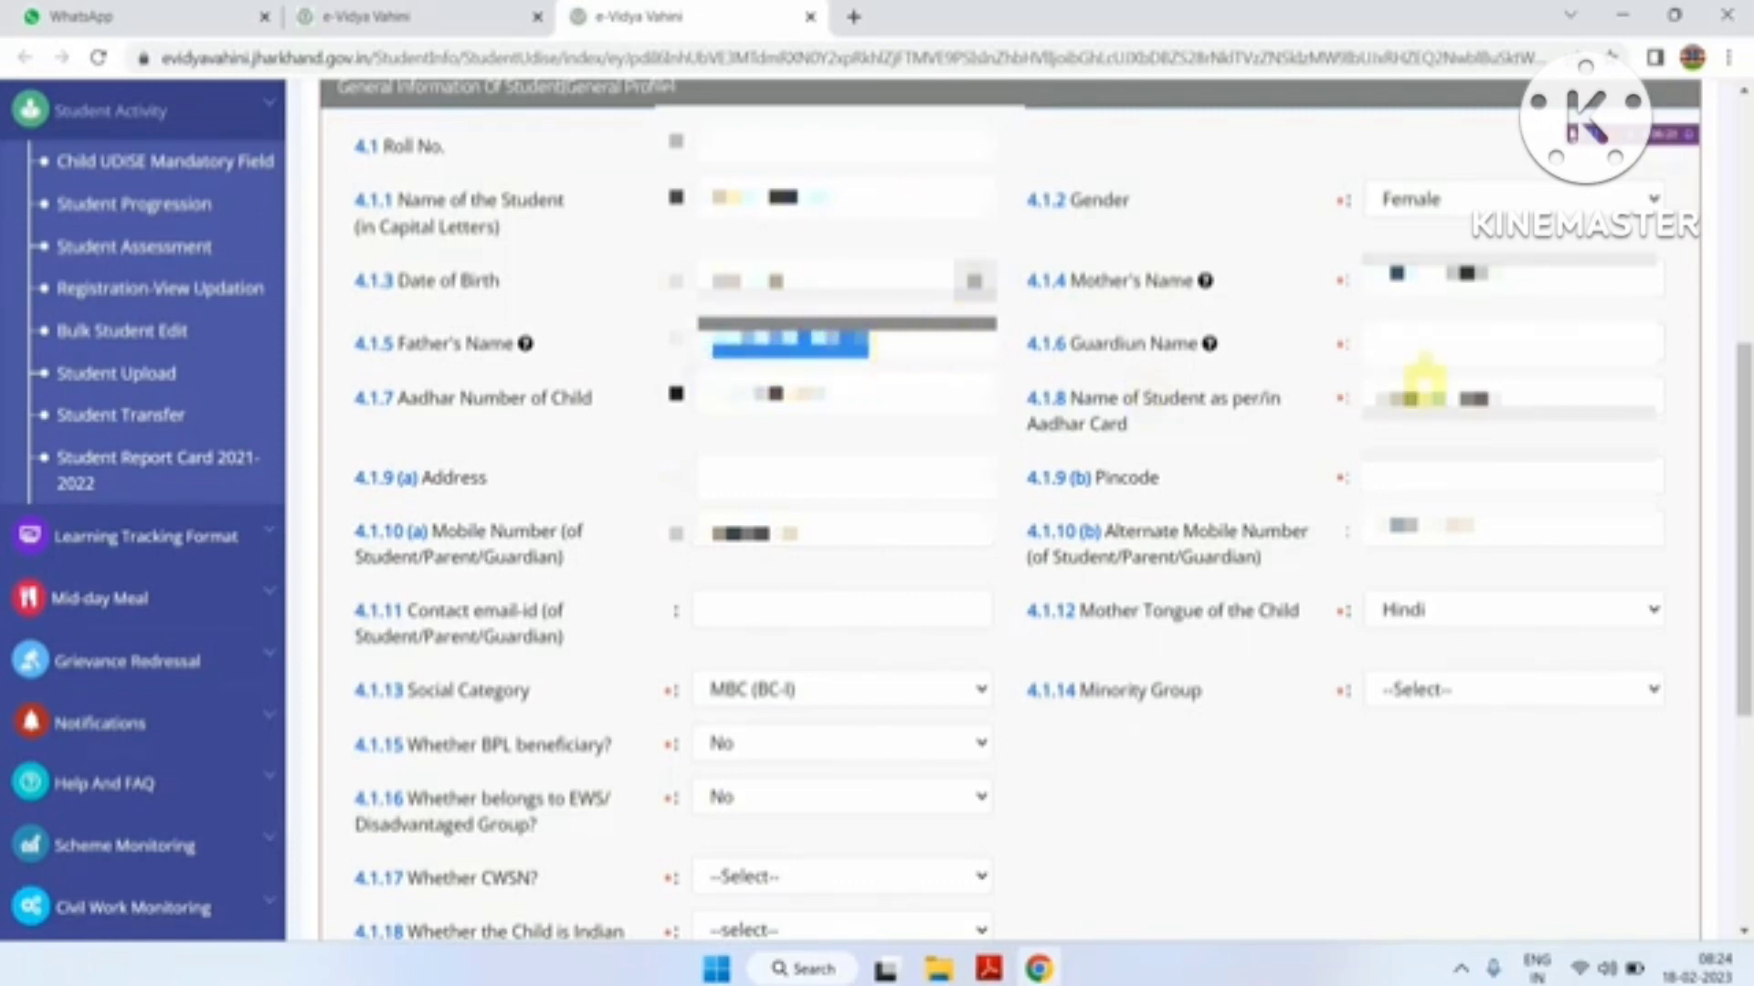
pyautogui.click(1437, 351)
pyautogui.hotkey('ctrl', 'v')
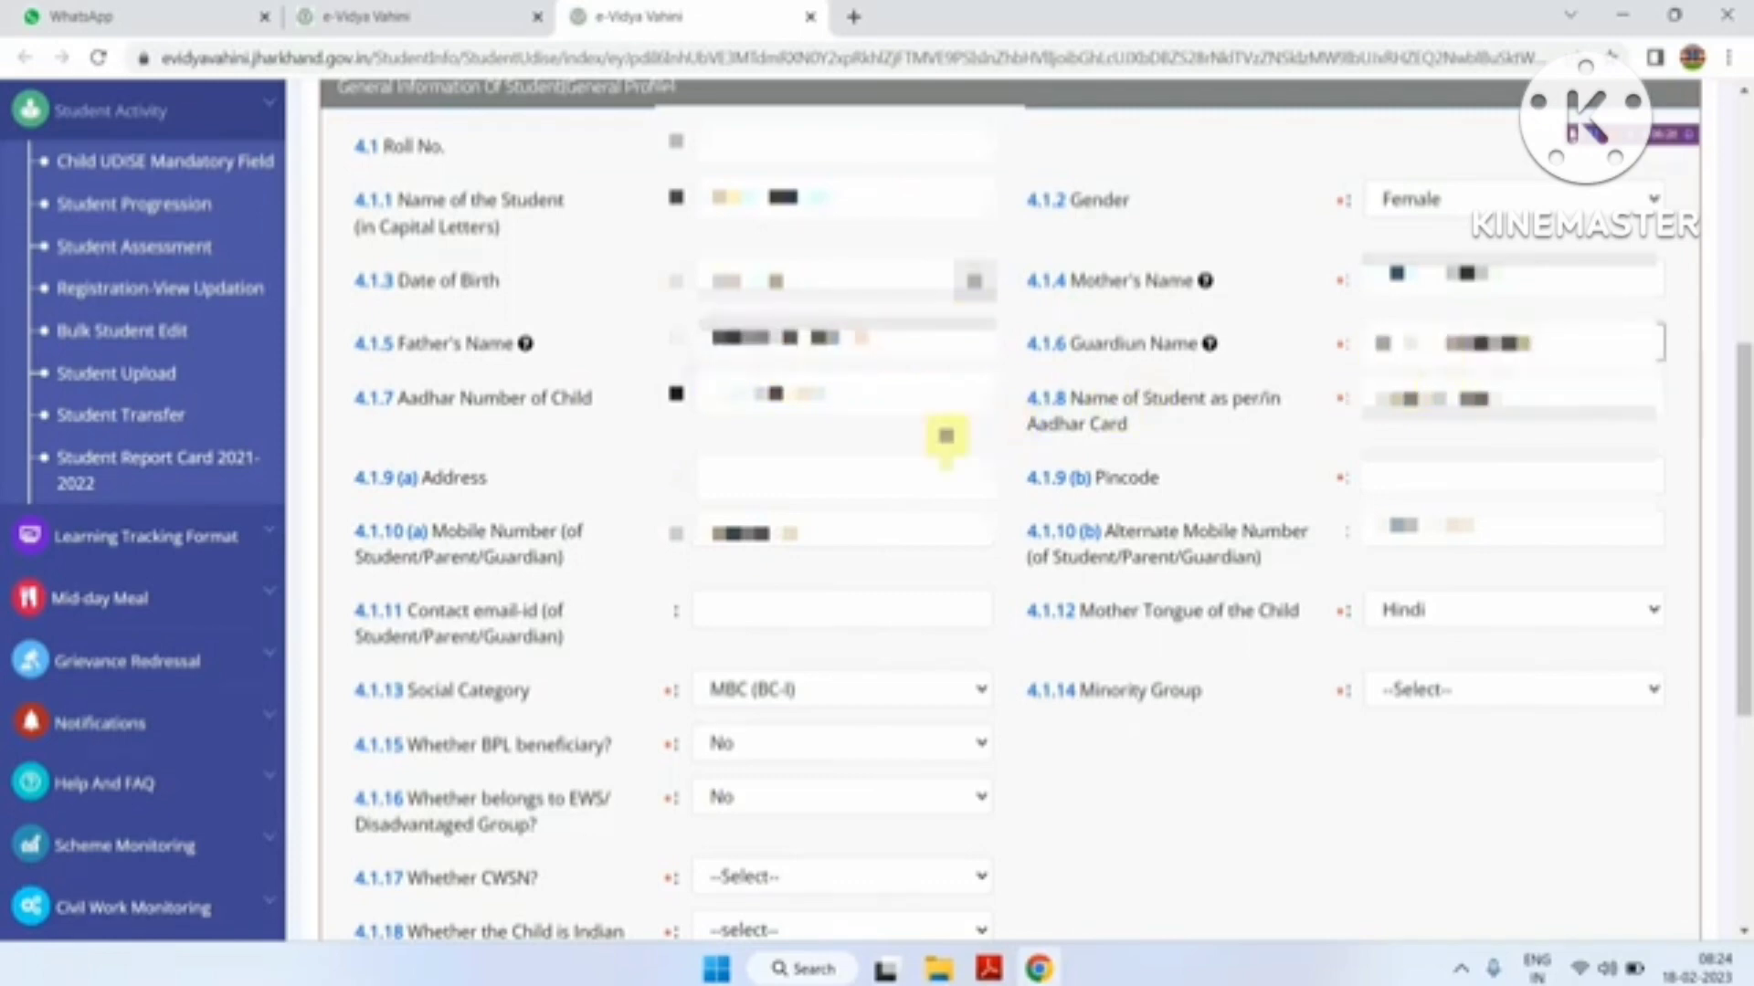
pyautogui.rightClick(811, 433)
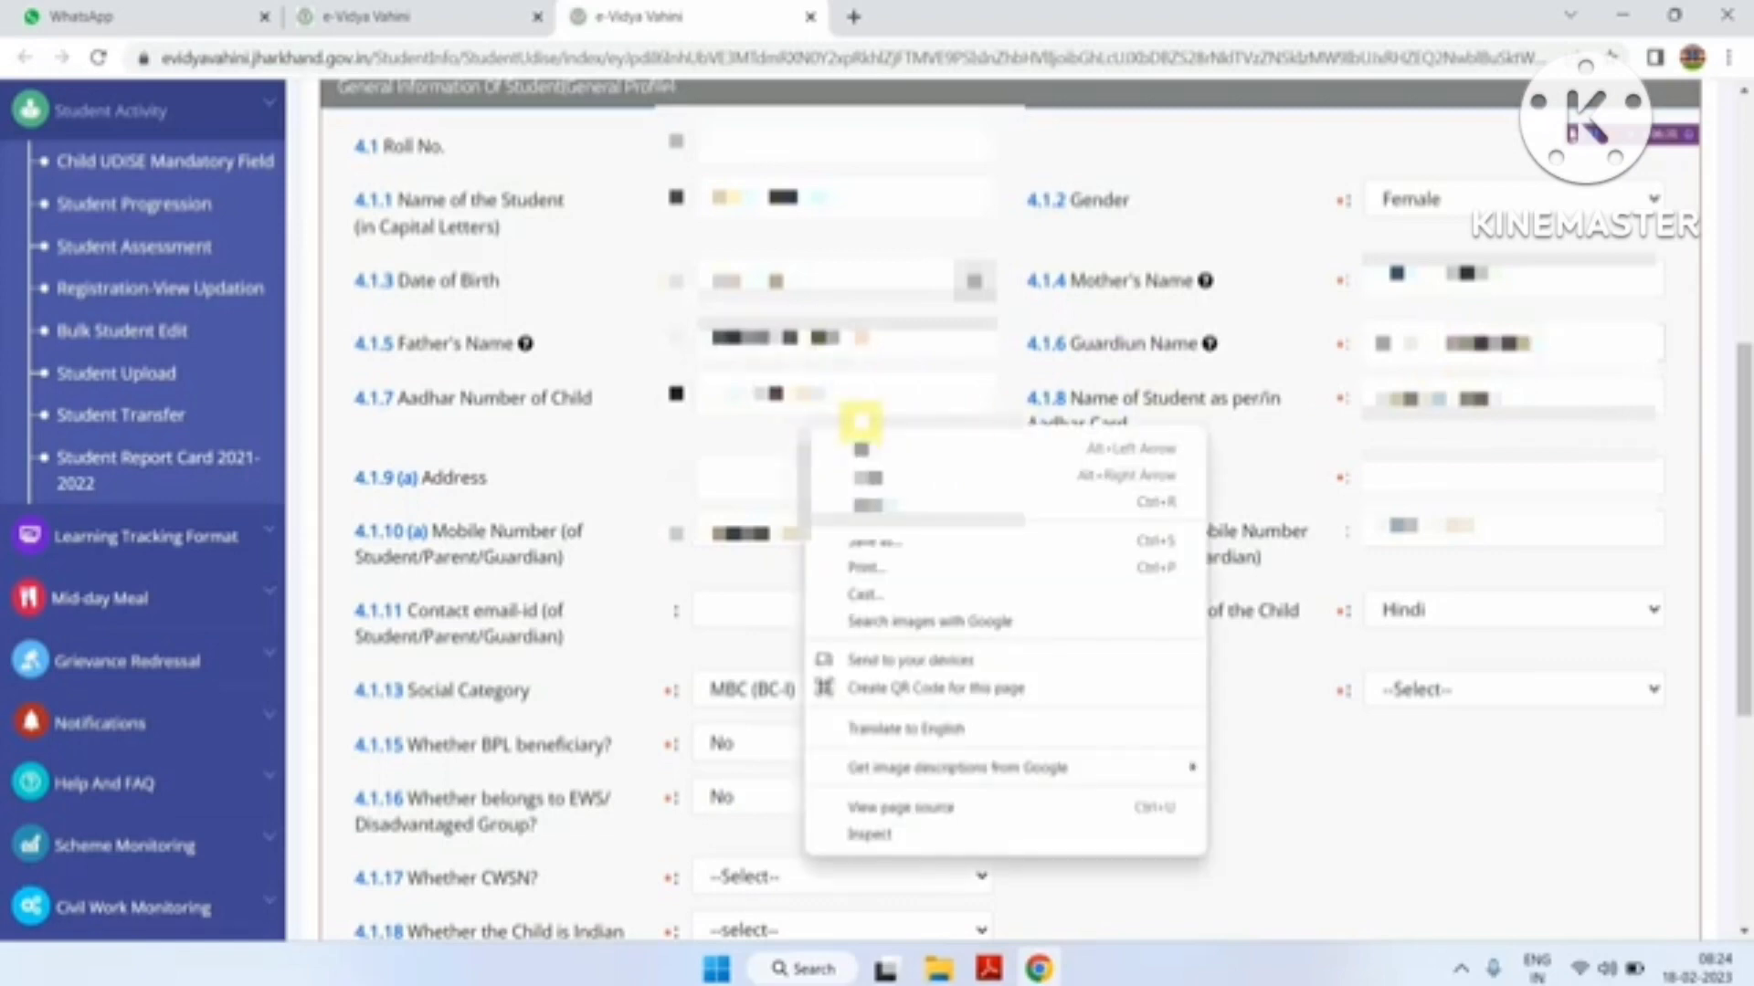
pyautogui.click(1282, 425)
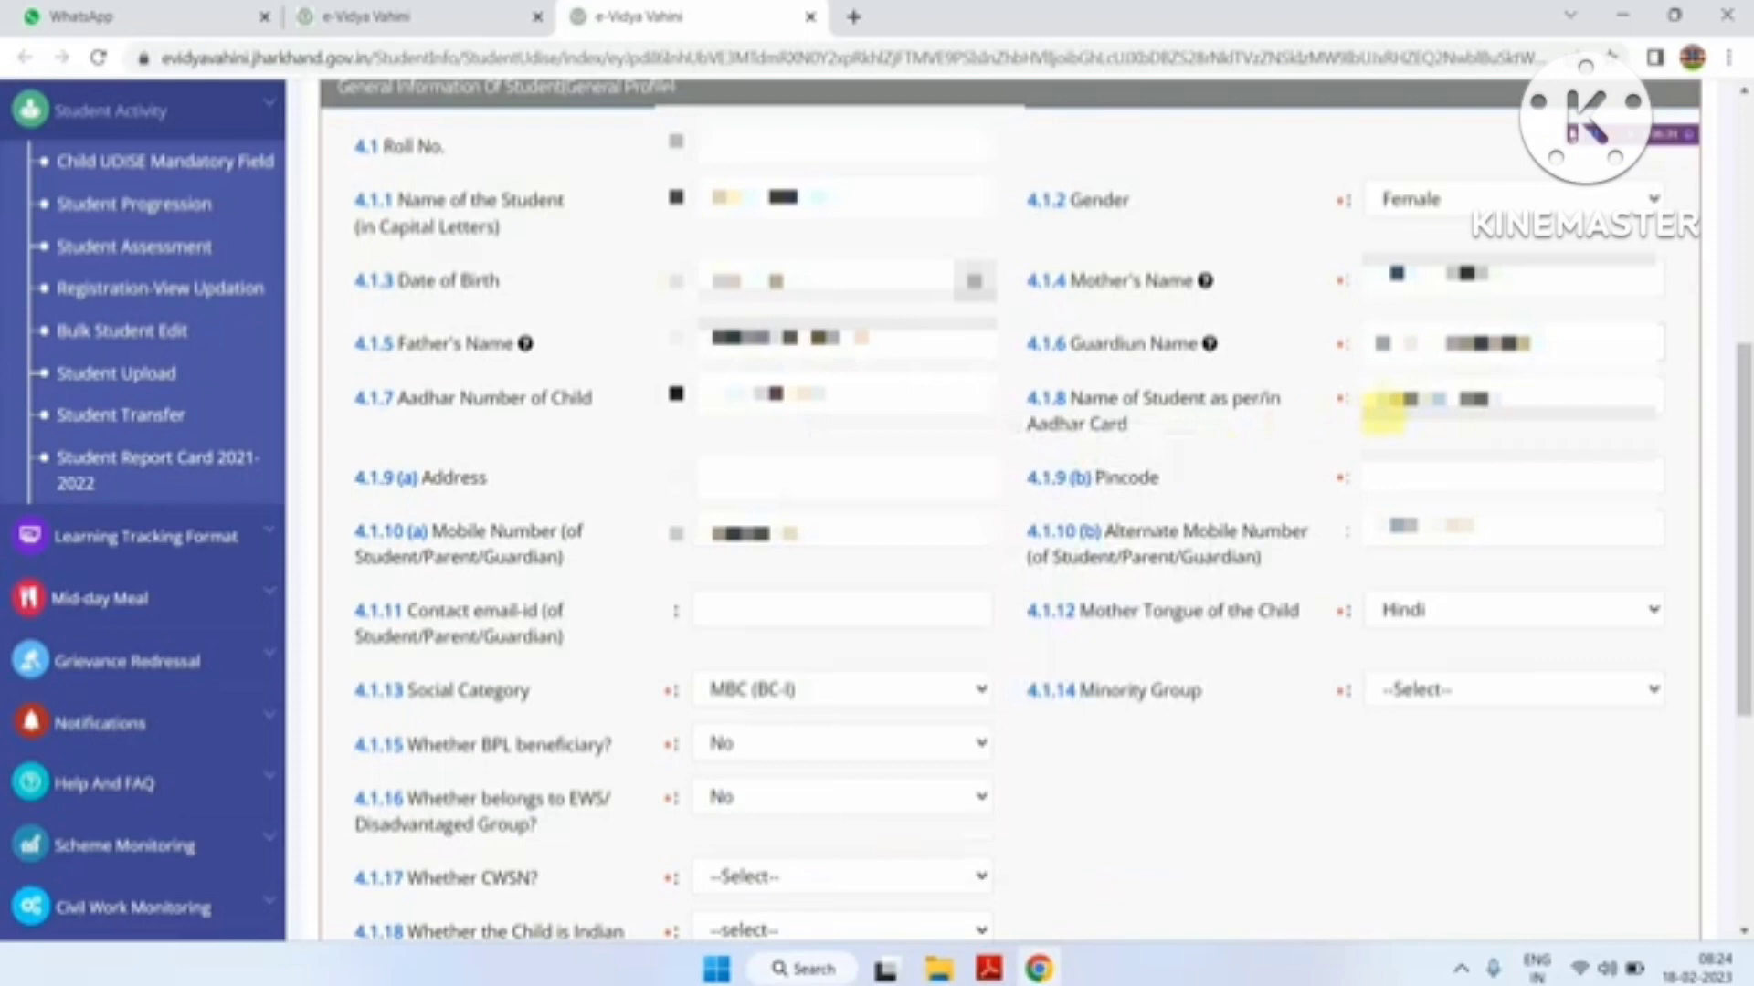
# Fill in the student's address in 4.1.9 (a) and the pincode in 4.1.9 (b) from the saved entries.
pyautogui.click(804, 477)
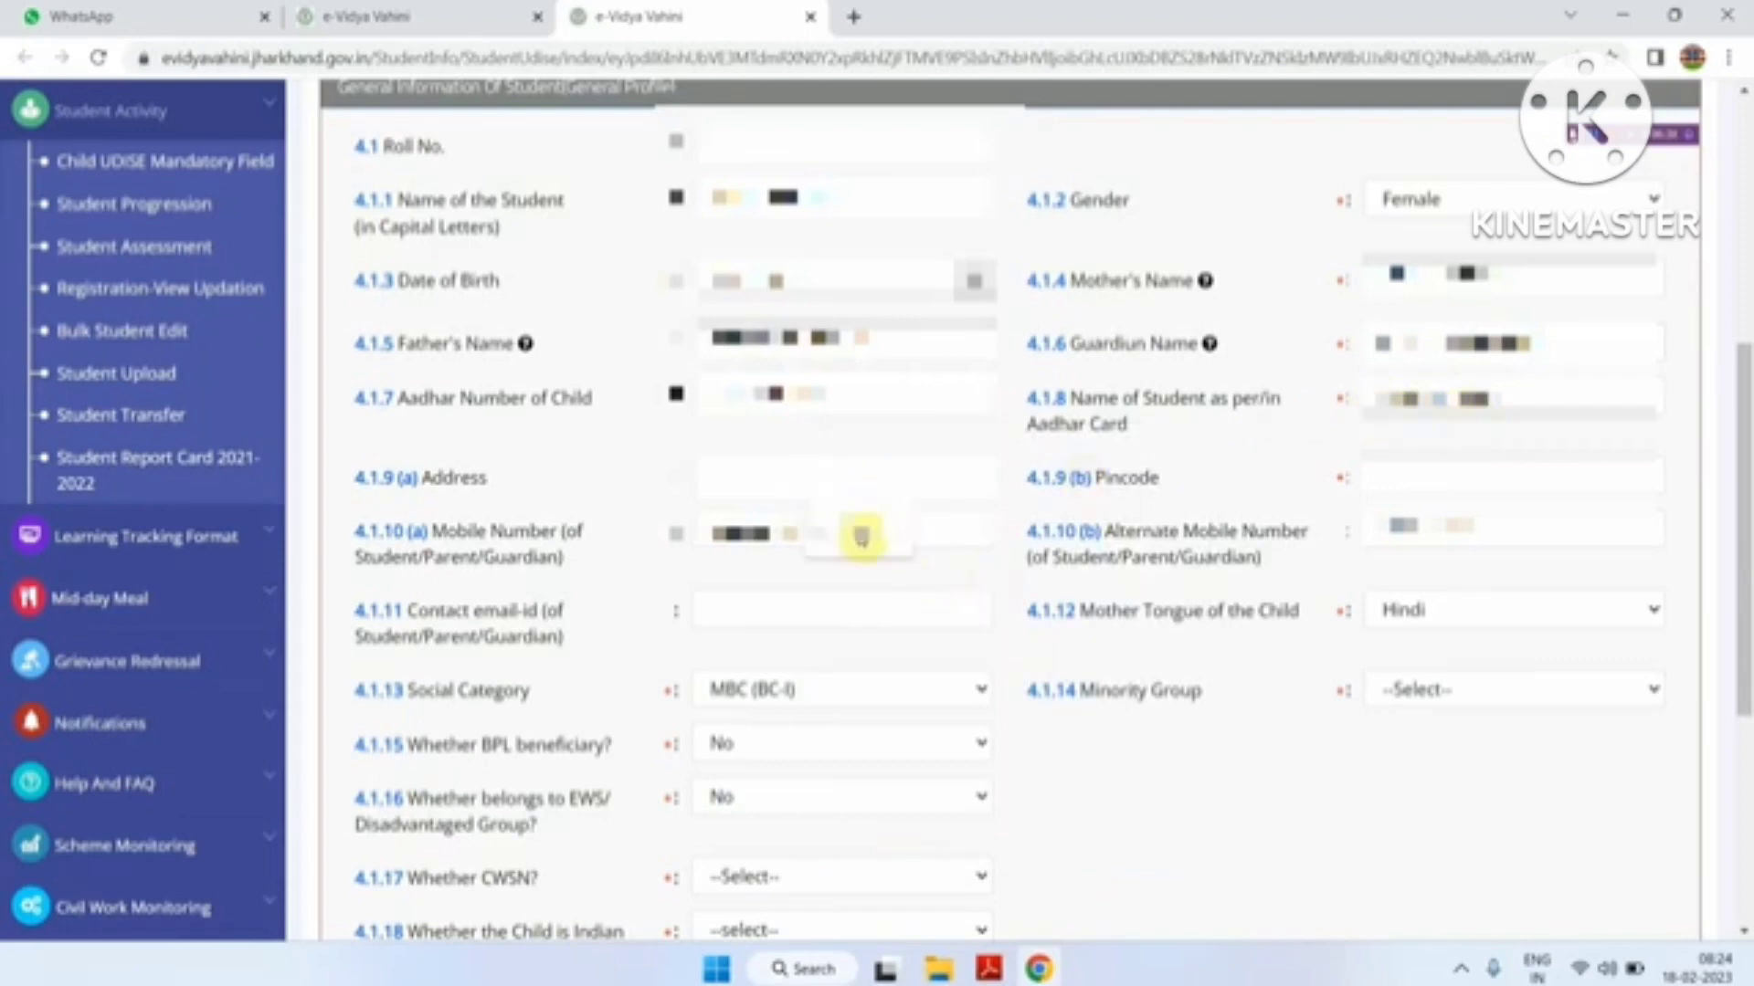
pyautogui.click(841, 532)
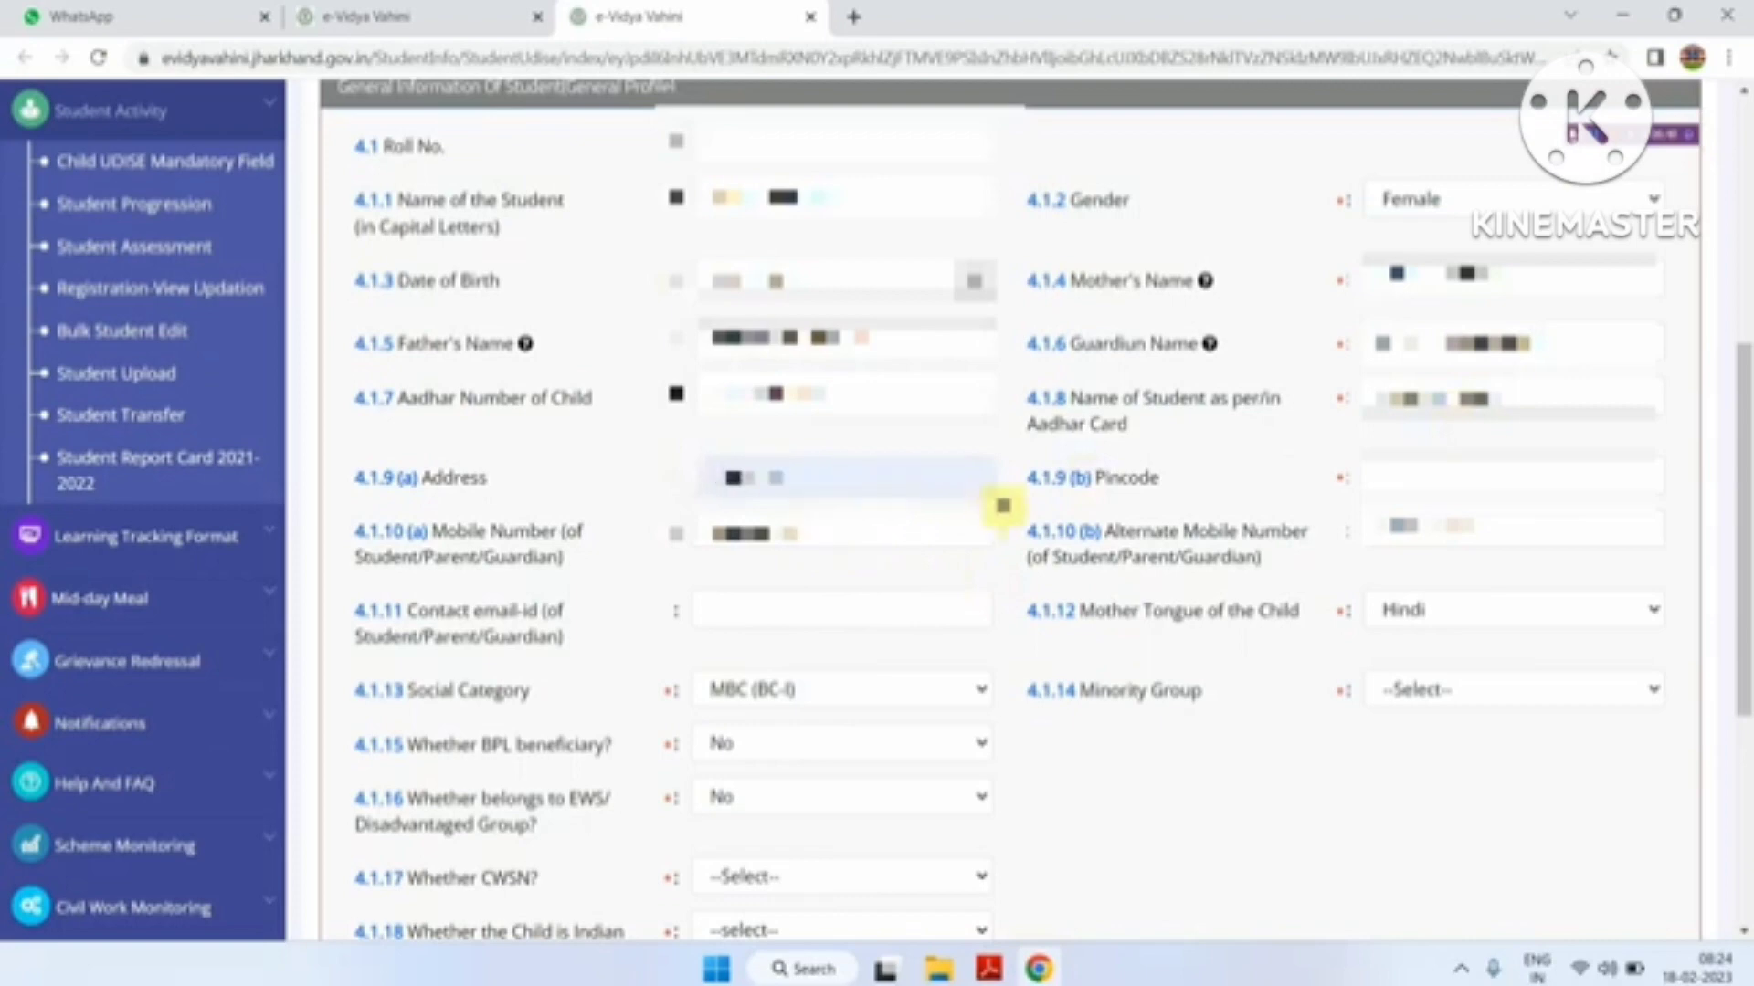
pyautogui.click(1417, 482)
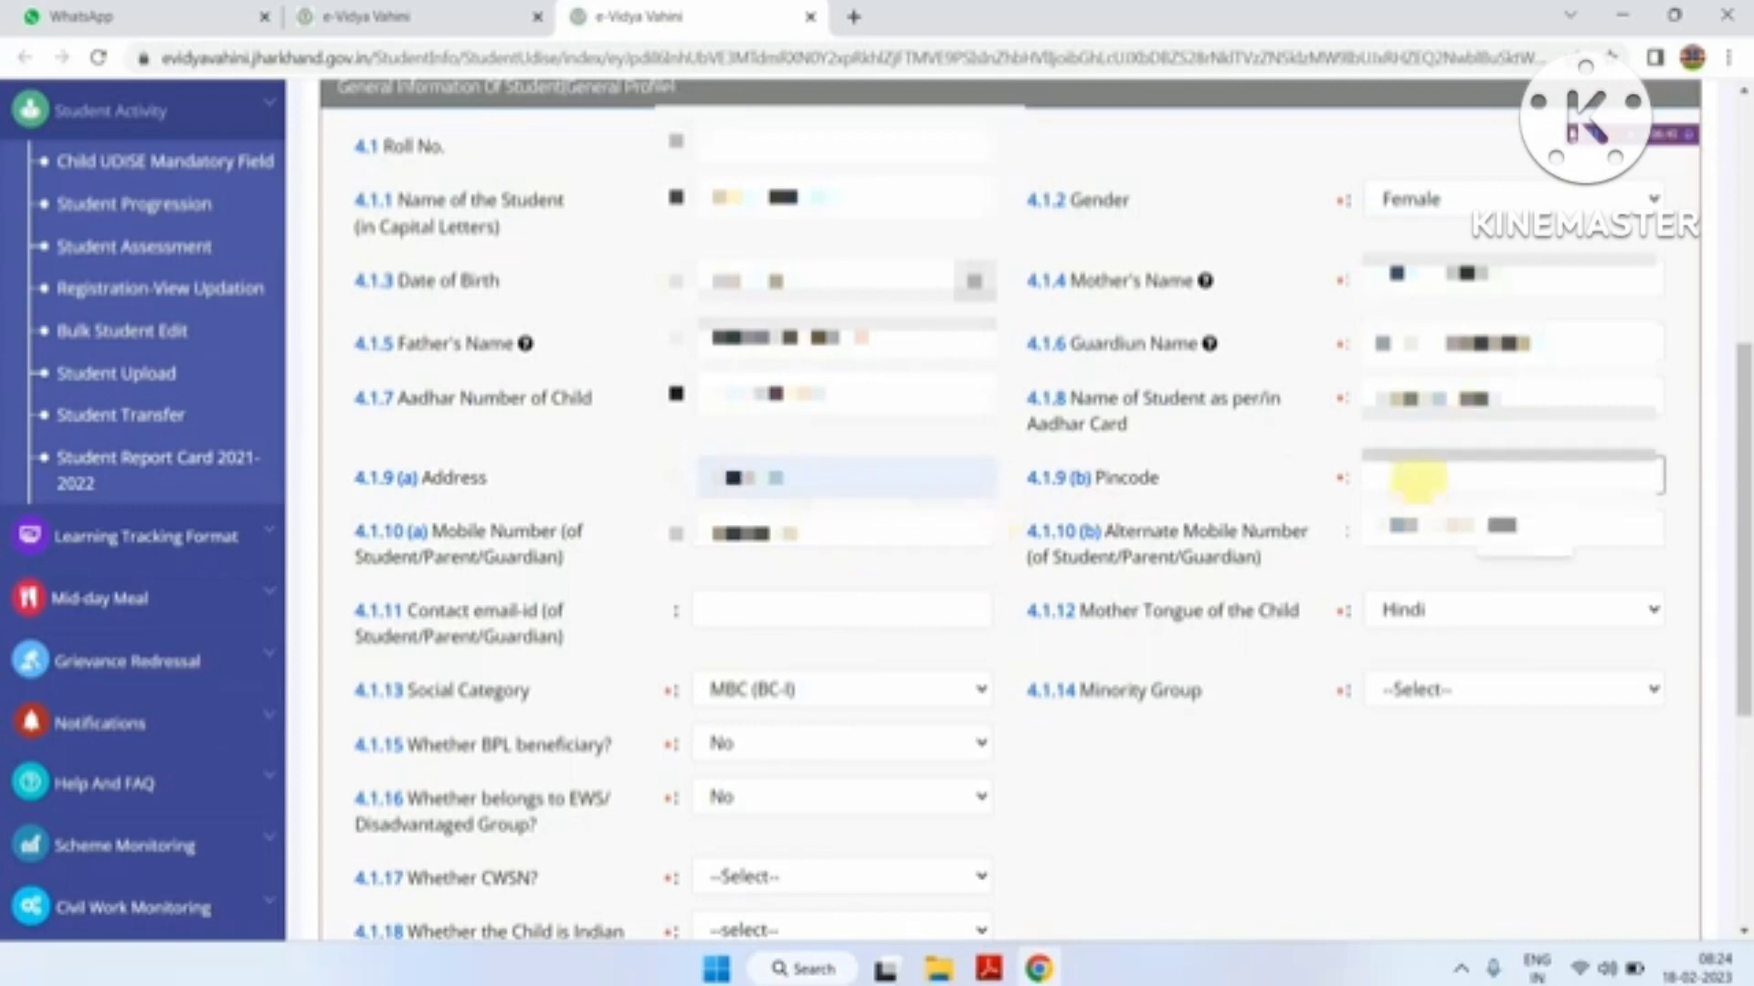
pyautogui.click(1517, 522)
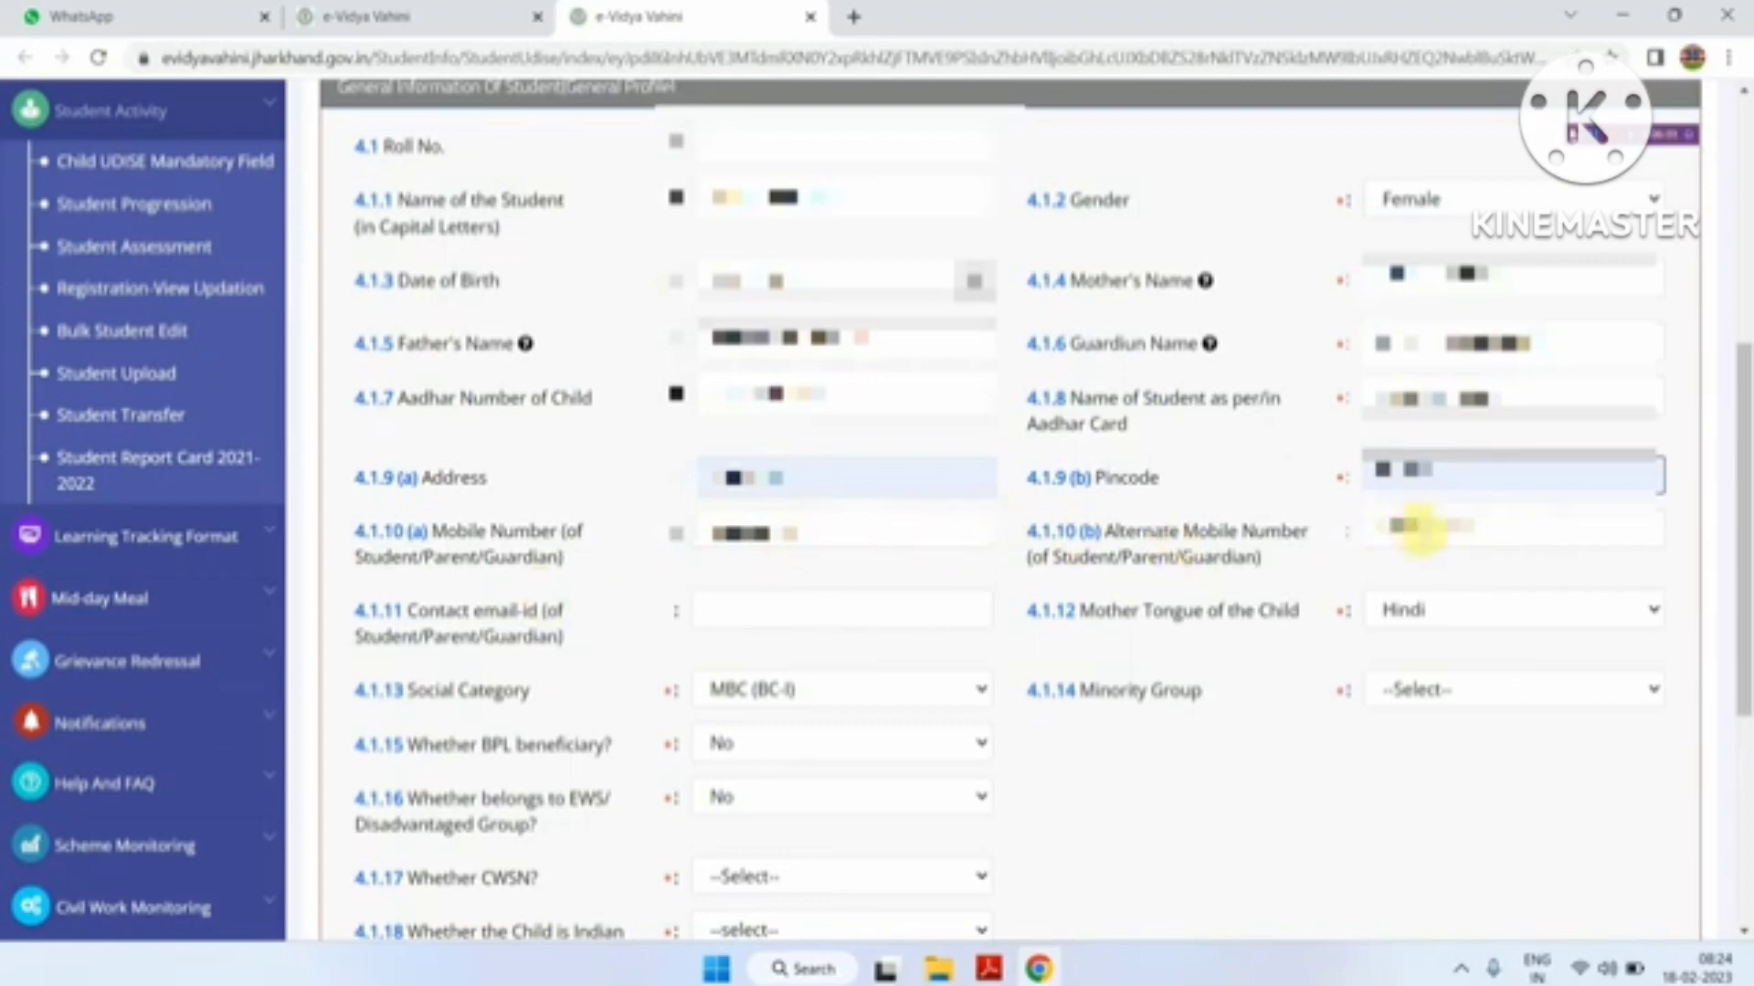
# Check the 4.1.11 contact email-id field, the 4.1.12 mother tongue options and the 4.1.13 social category entry.
pyautogui.click(766, 609)
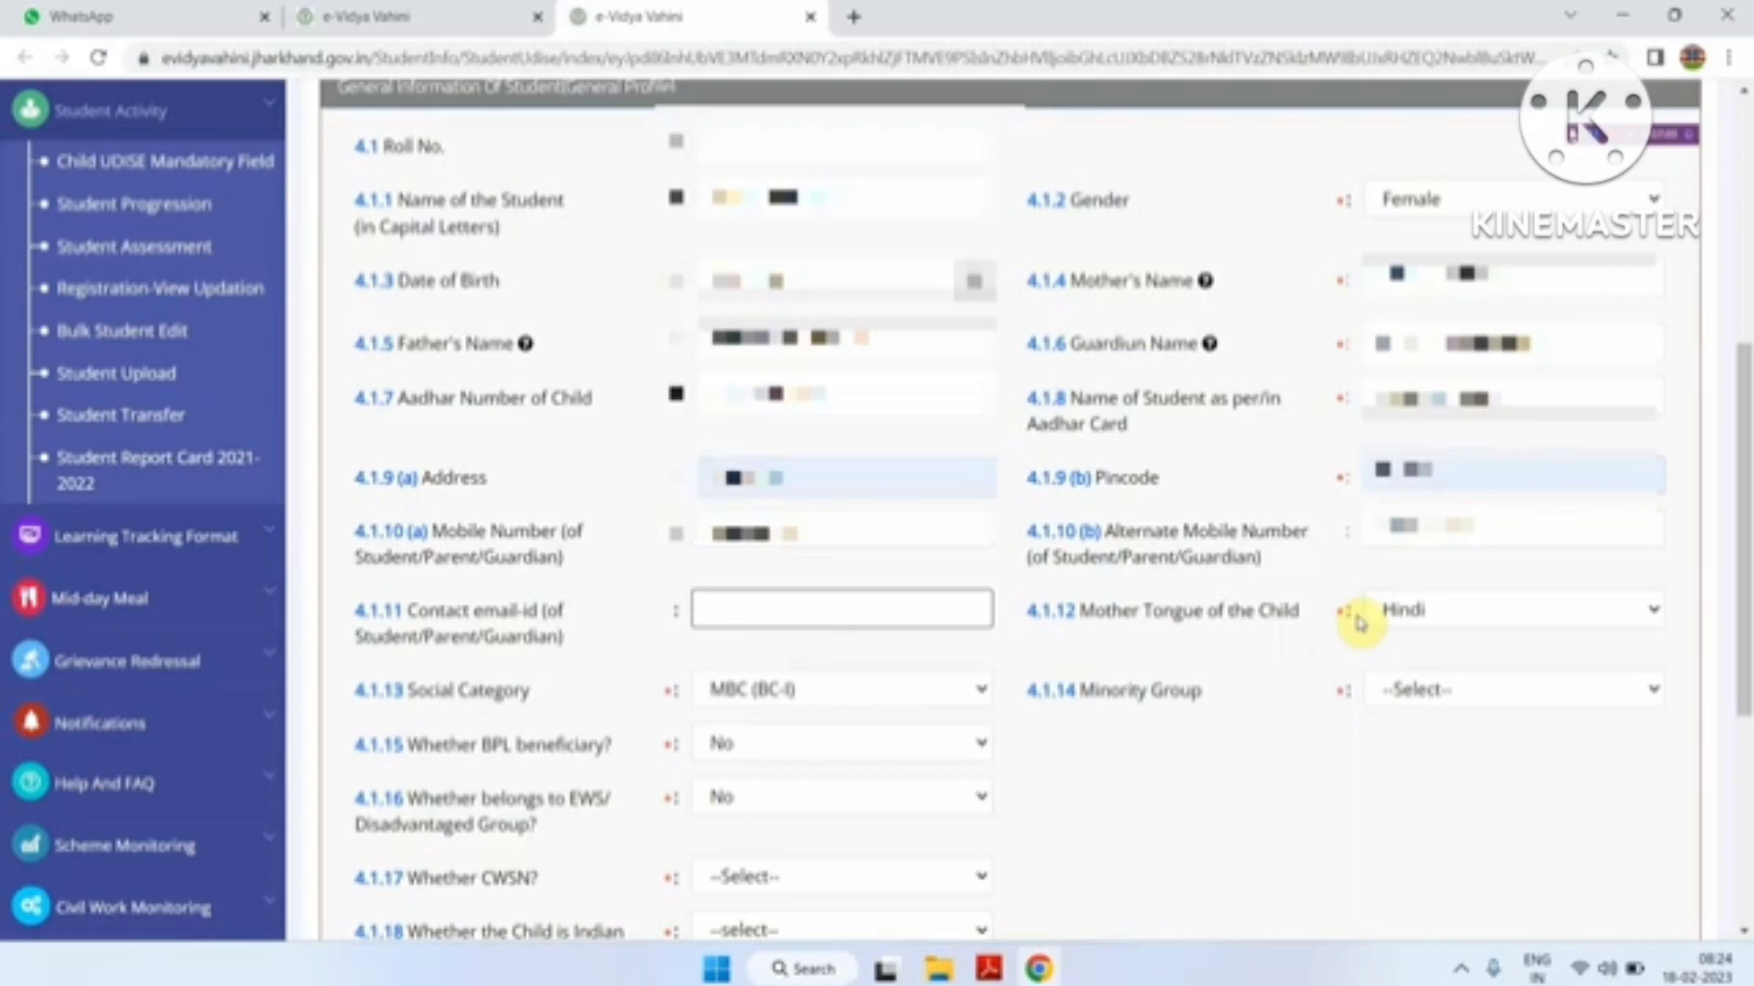
pyautogui.click(1393, 616)
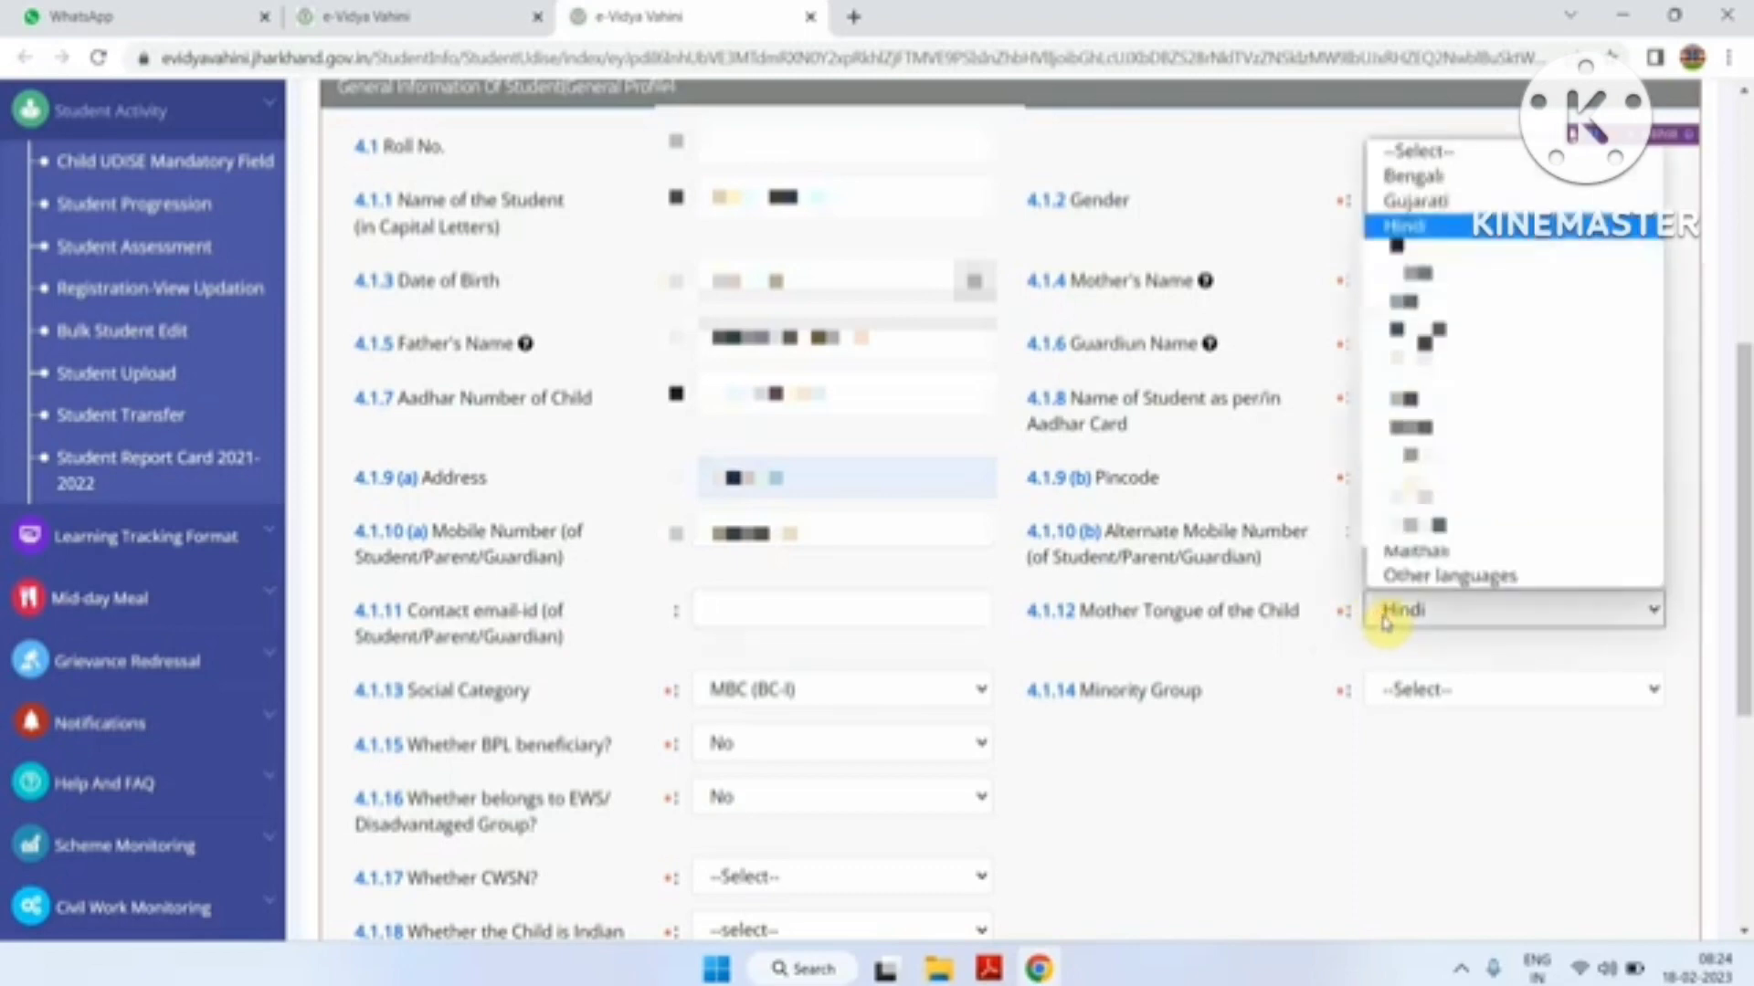
pyautogui.click(1279, 660)
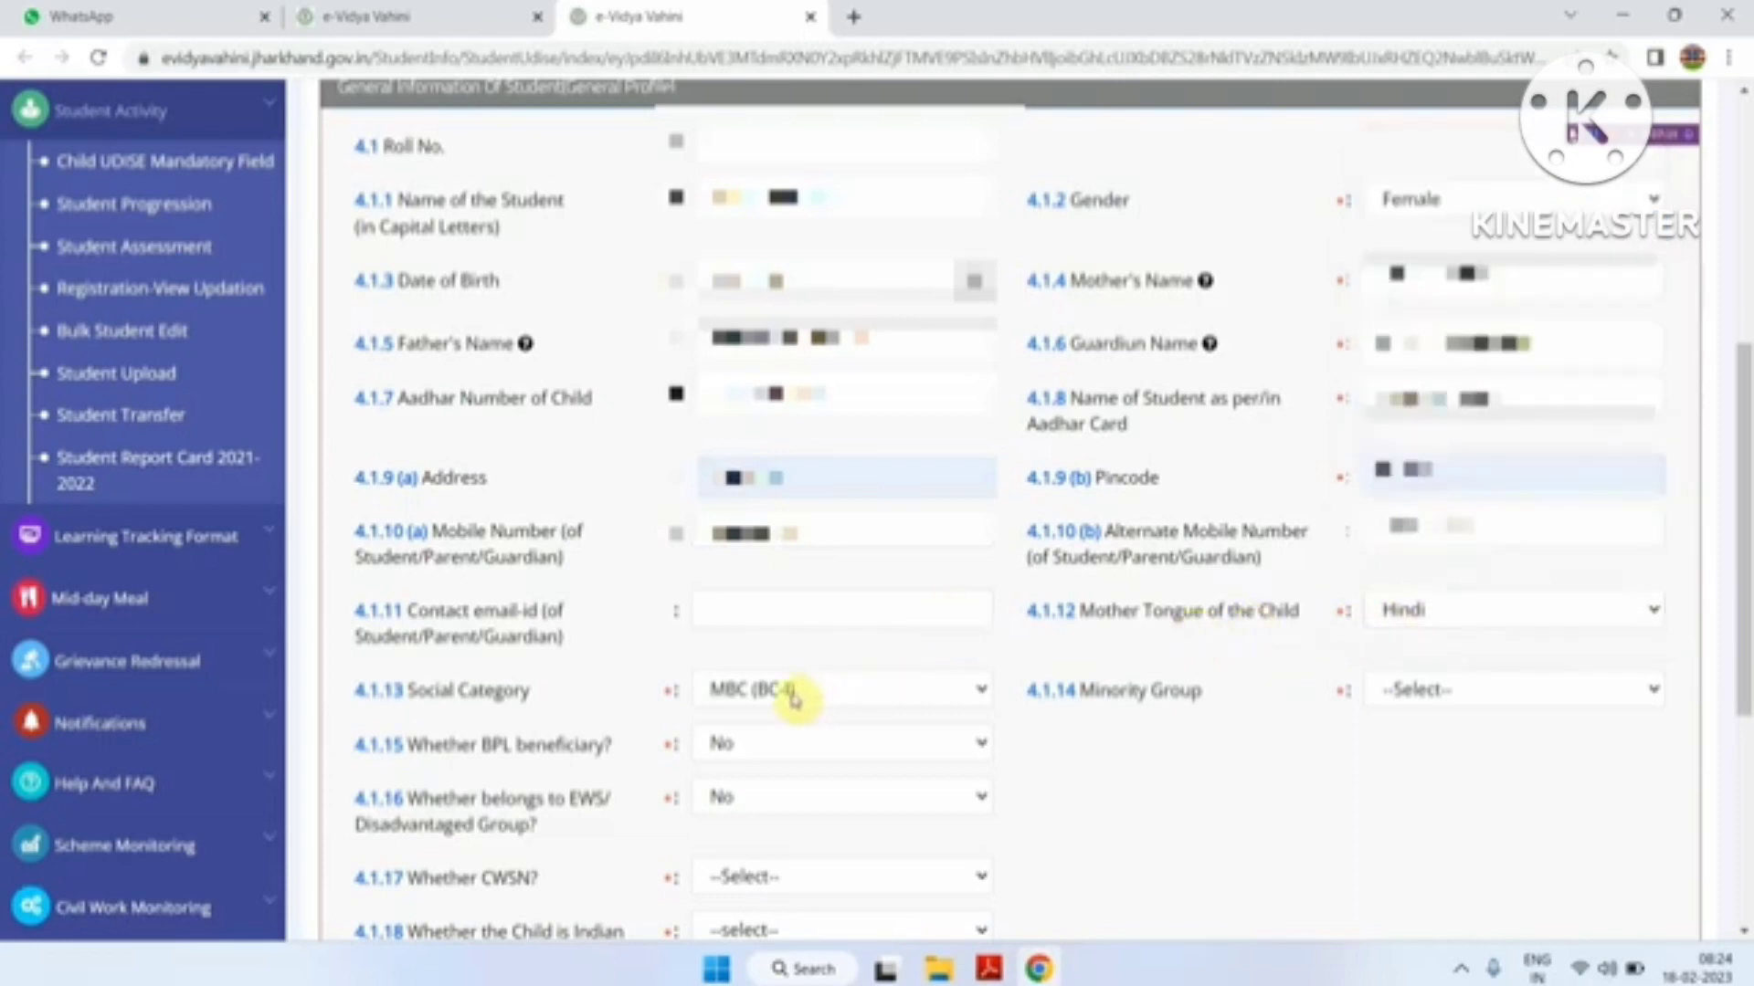
pyautogui.click(795, 701)
pyautogui.rightClick(794, 700)
pyautogui.click(795, 701)
pyautogui.rightClick(794, 700)
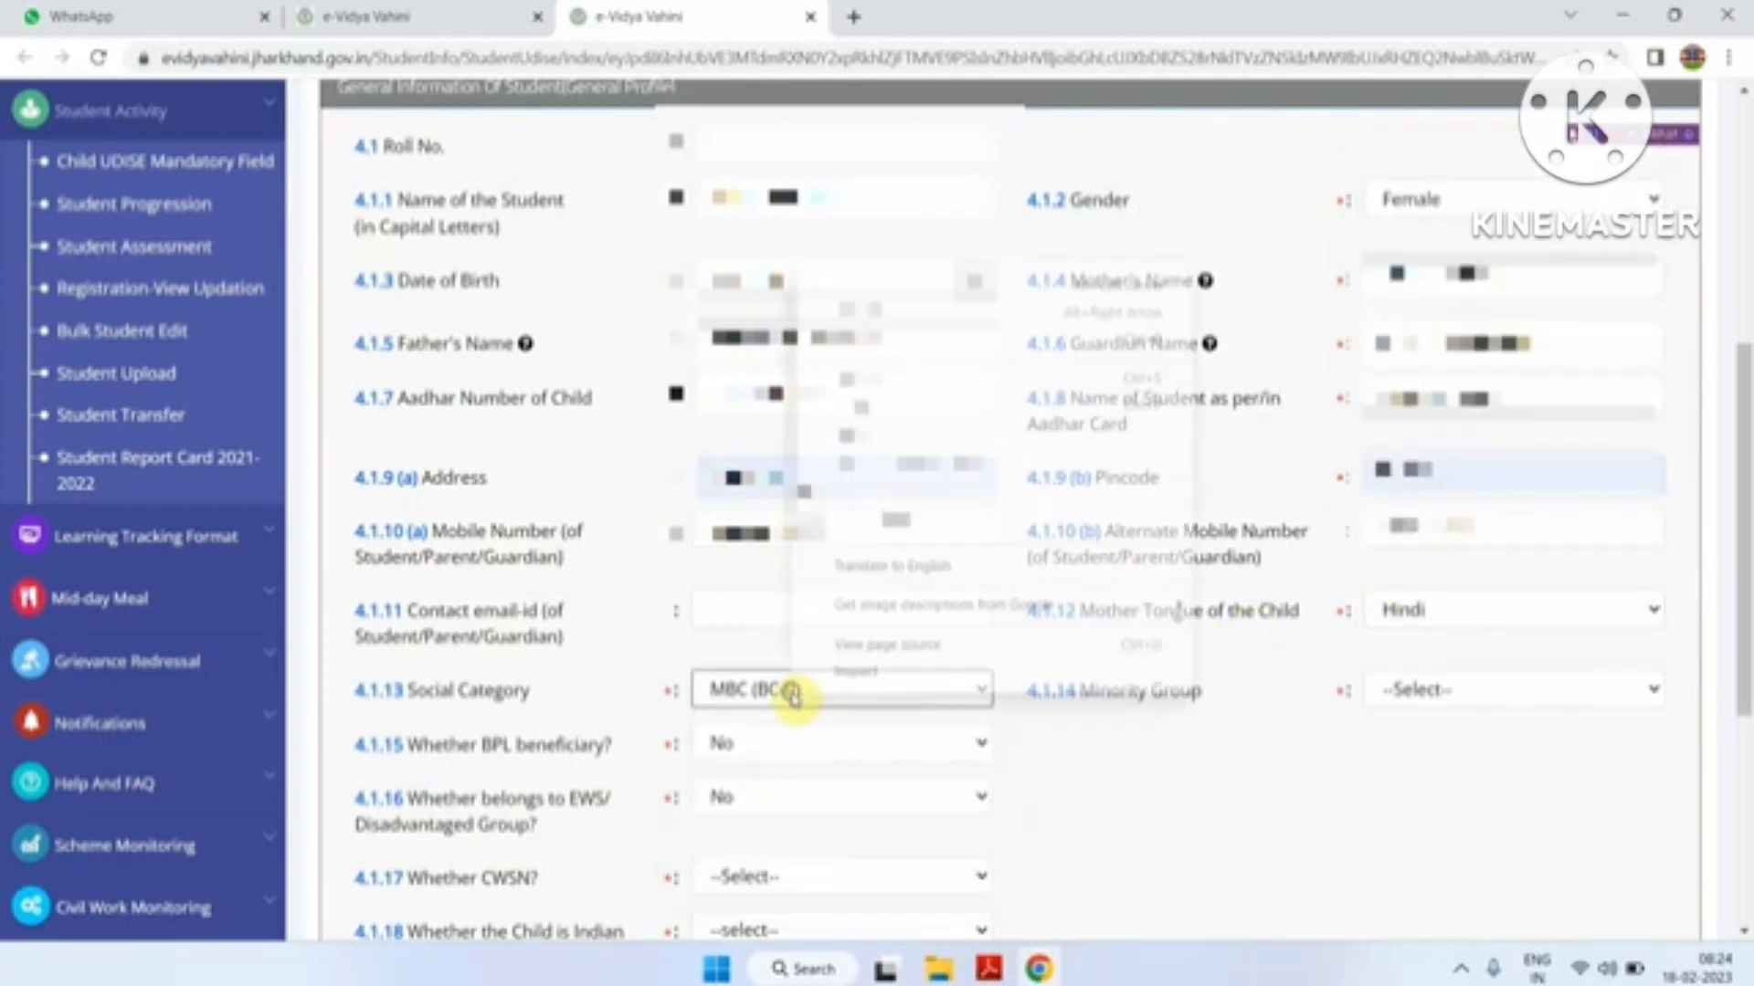
pyautogui.click(1081, 741)
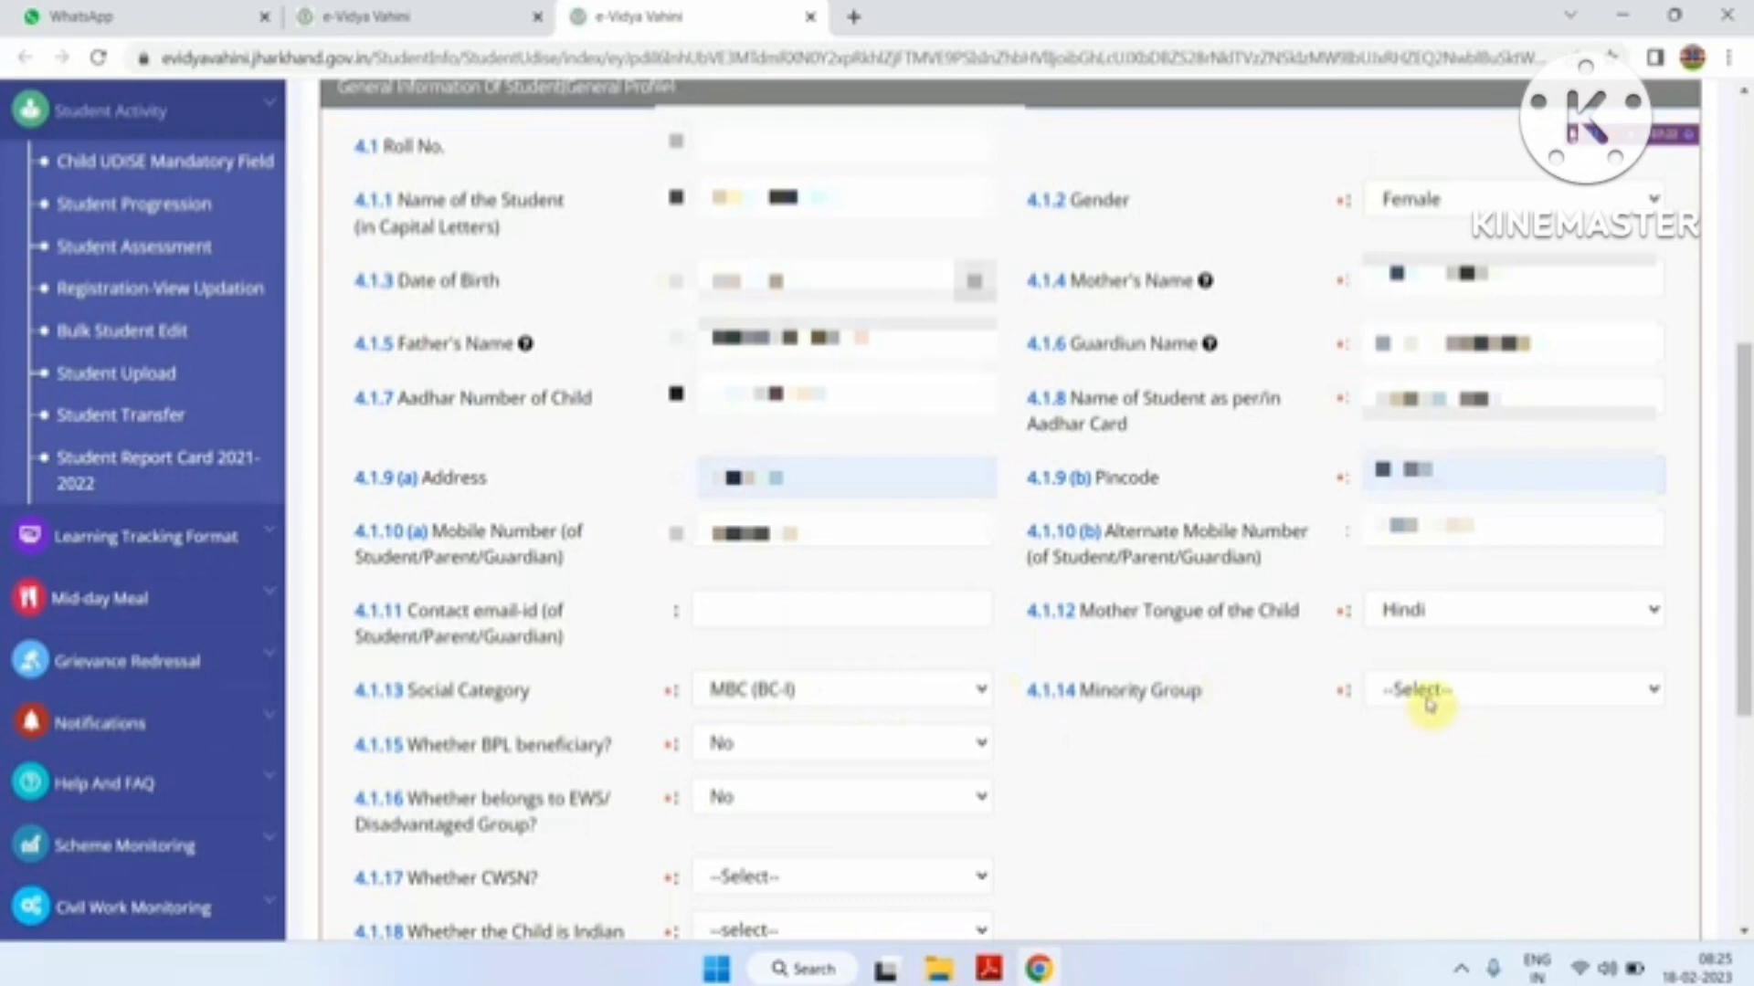
# Set 4.1.13 Social Category to Unreserved and 4.1.14 Minority Group to Not-Applicable-7.
pyautogui.doubleClick(861, 692)
pyautogui.click(864, 692)
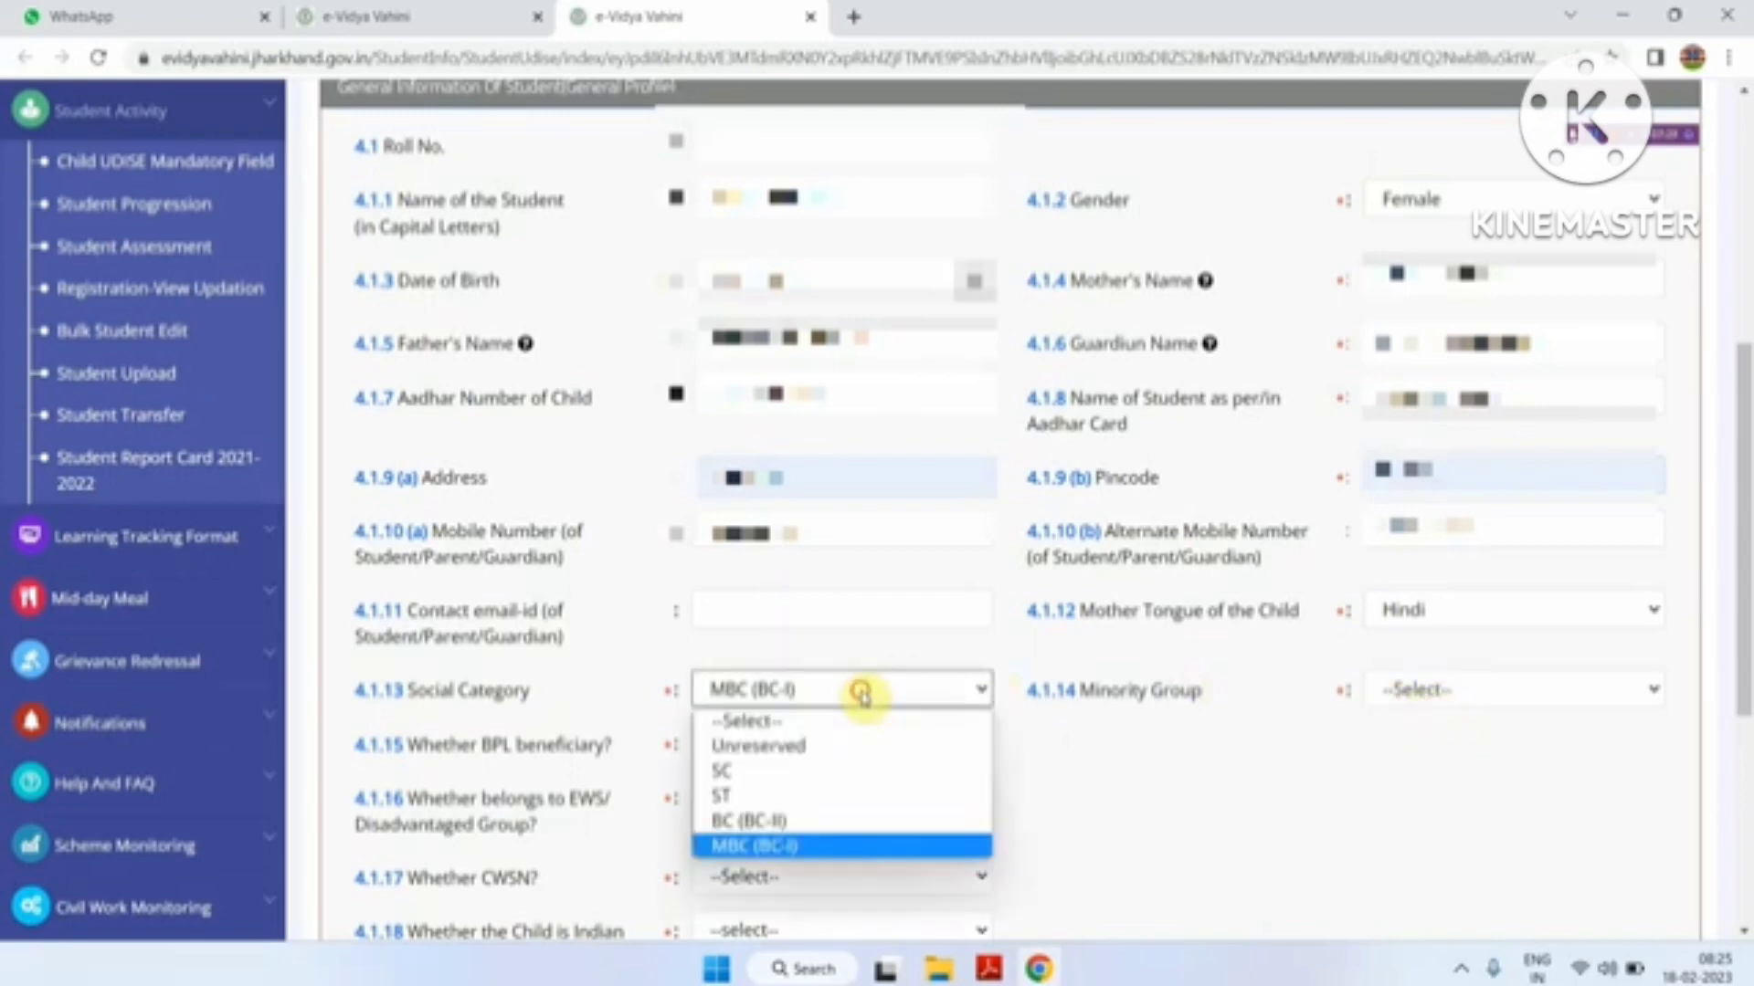
pyautogui.click(857, 758)
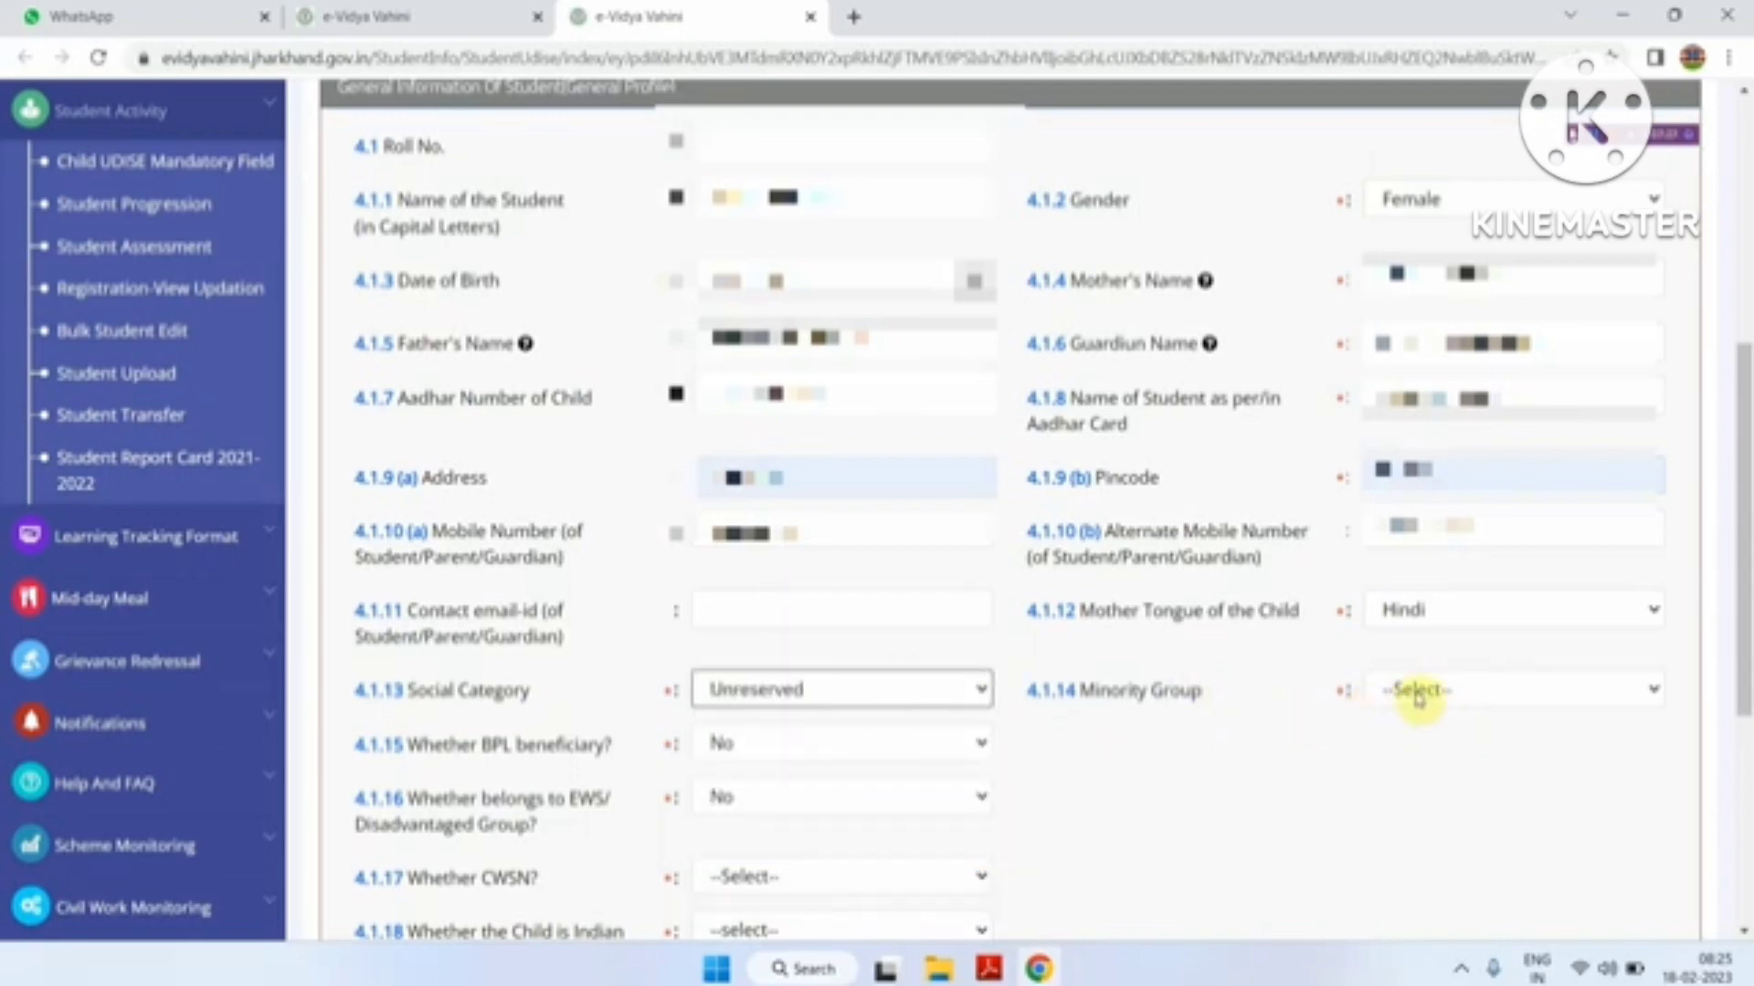
pyautogui.click(1418, 693)
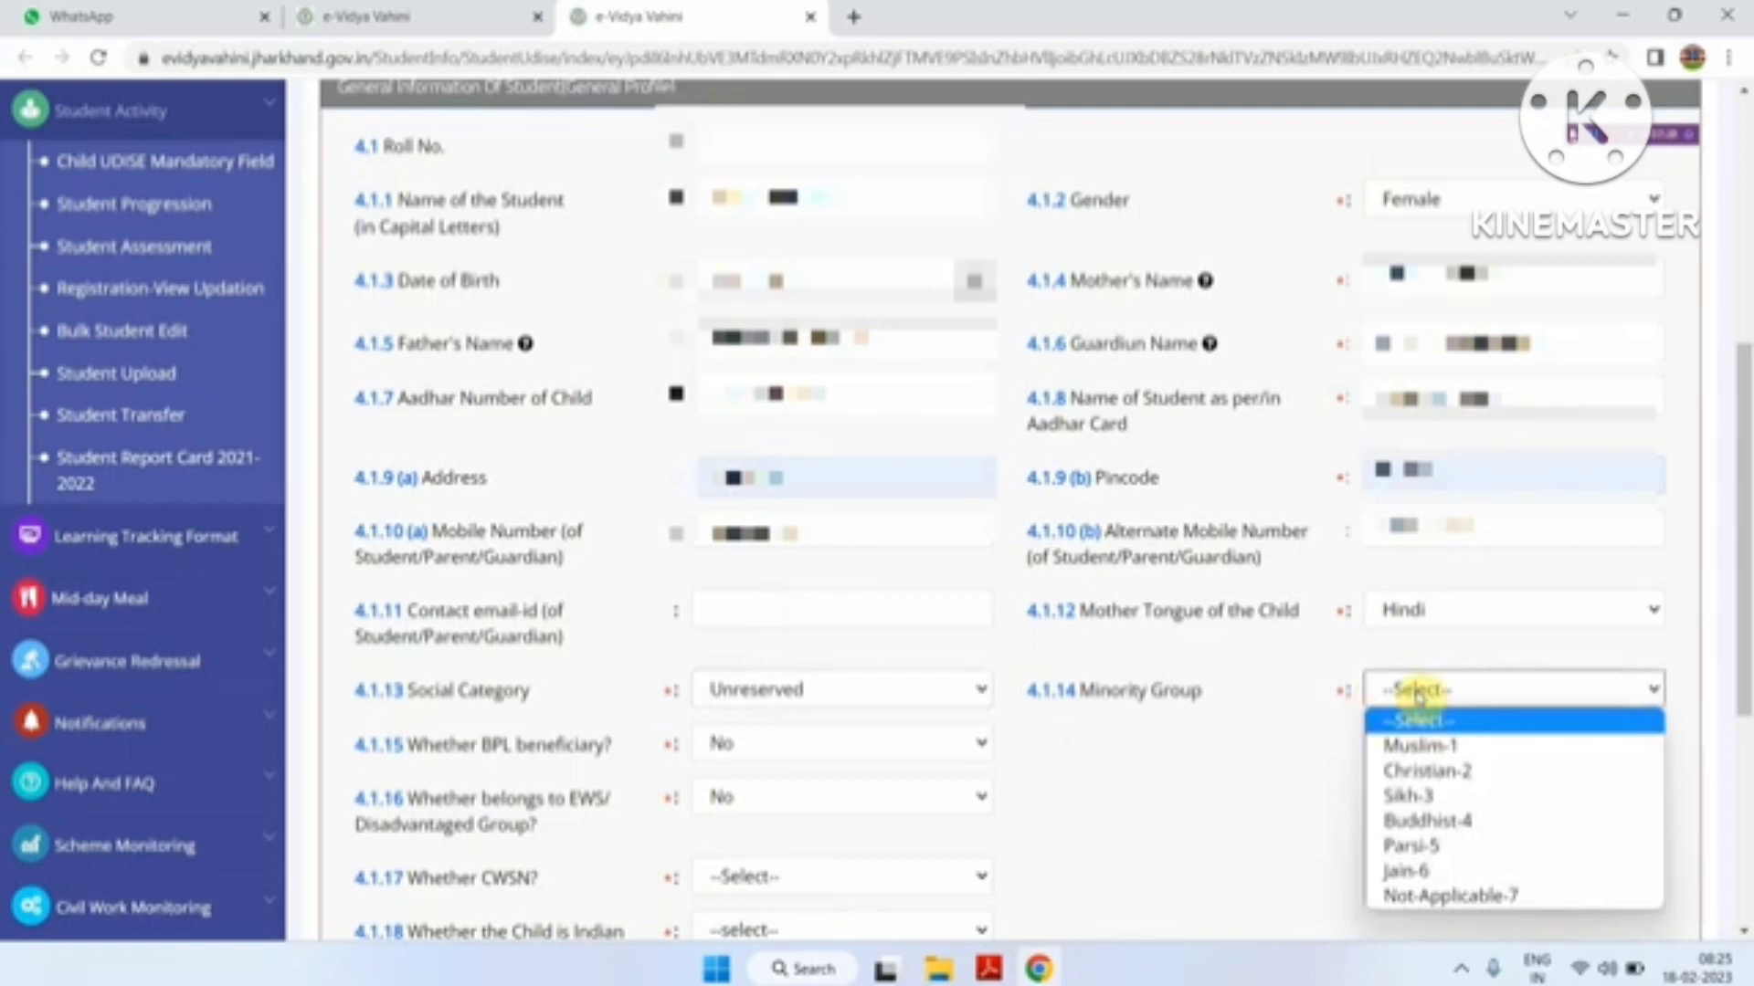
pyautogui.click(1467, 896)
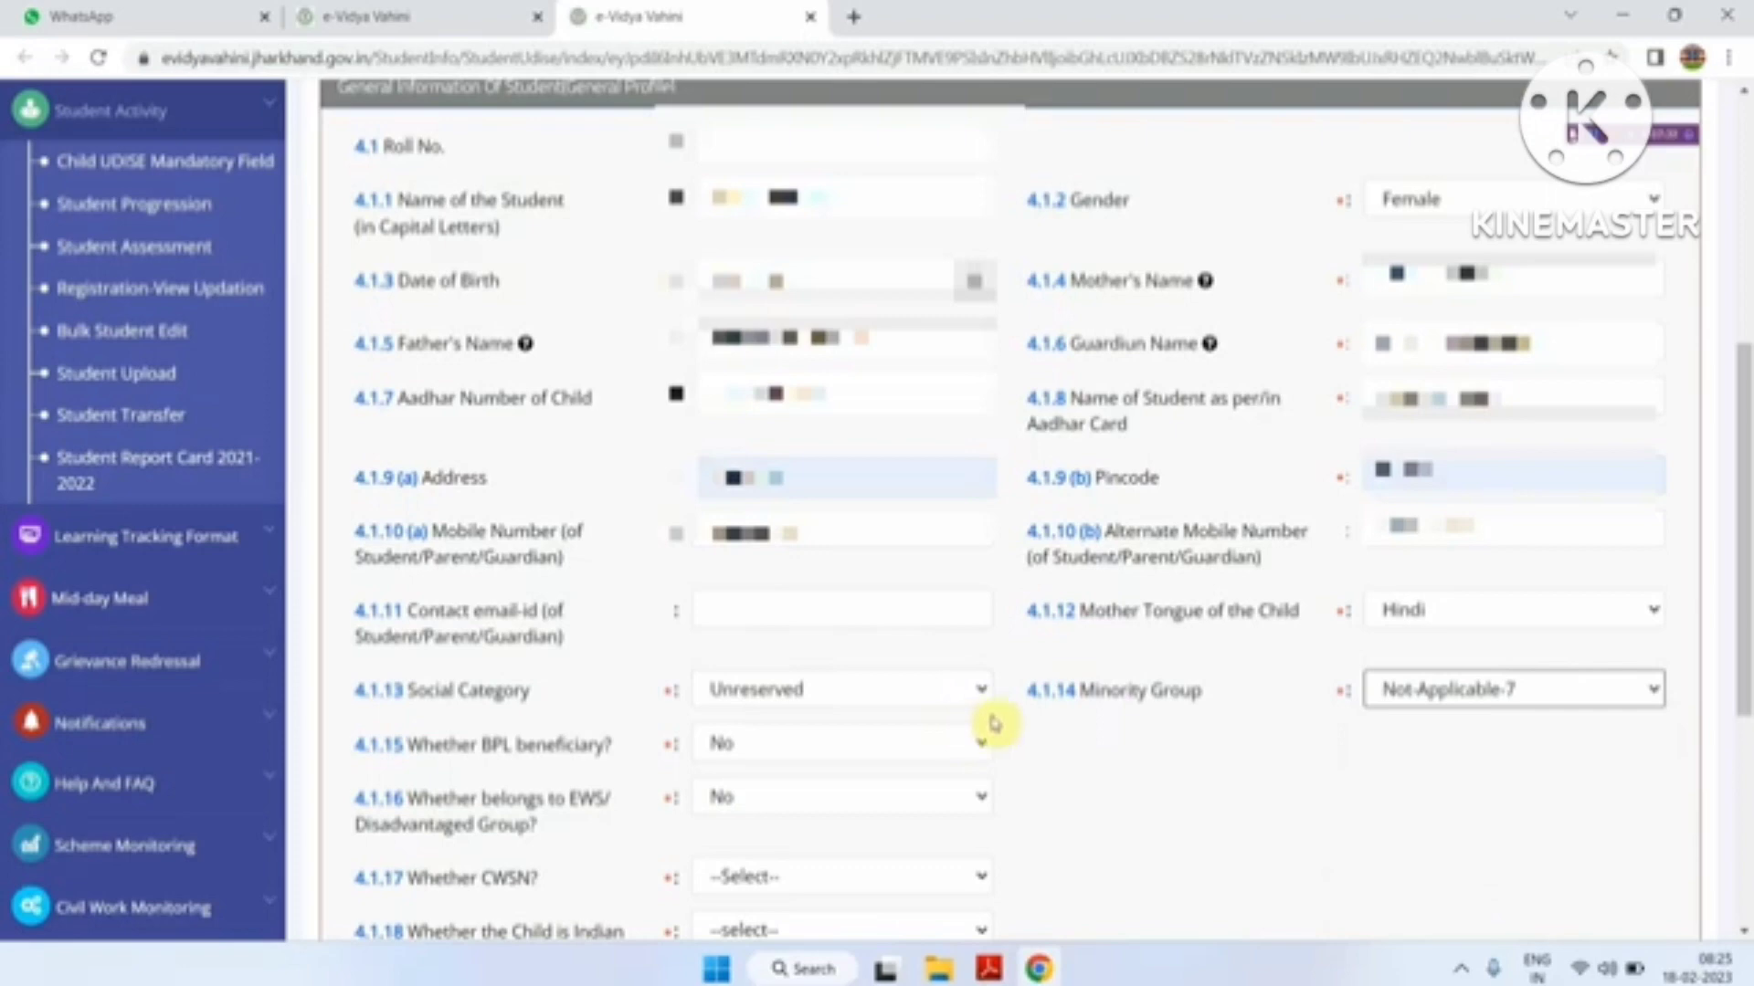
# Review the 4.1.15 BPL beneficiary options and set 4.1.16 EWS/Disadvantaged Group to Yes.
pyautogui.click(769, 751)
pyautogui.rightClick(769, 751)
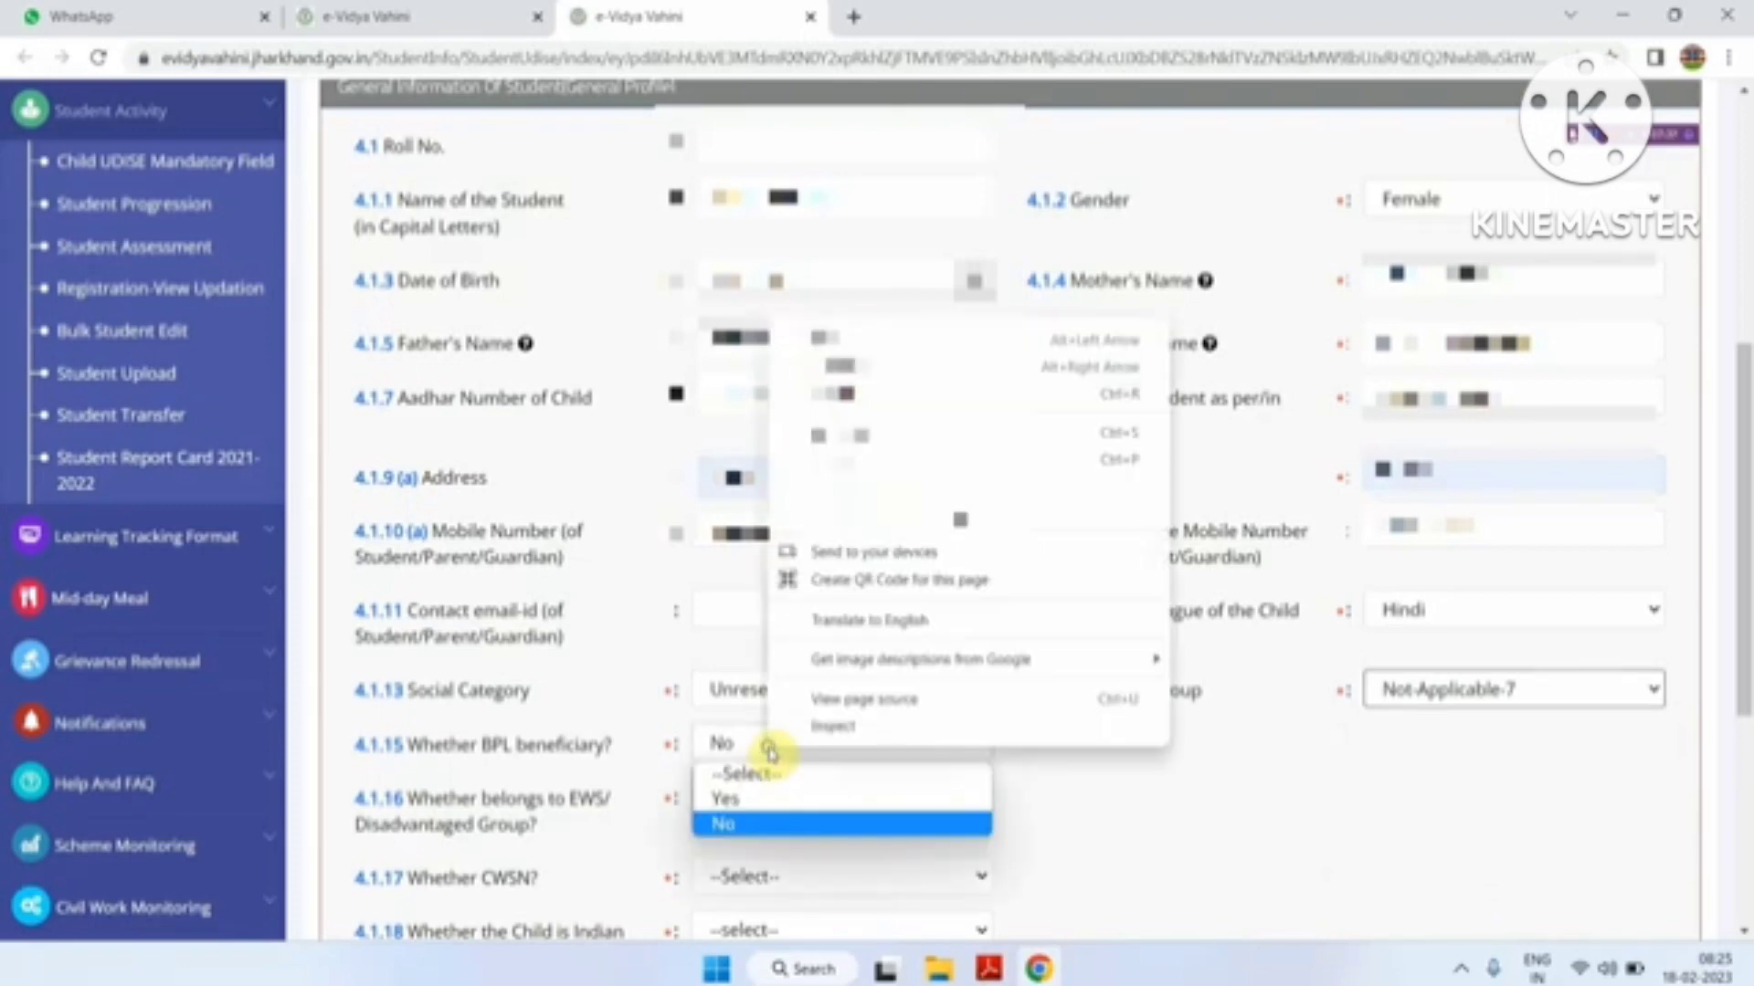
pyautogui.click(779, 804)
pyautogui.rightClick(779, 803)
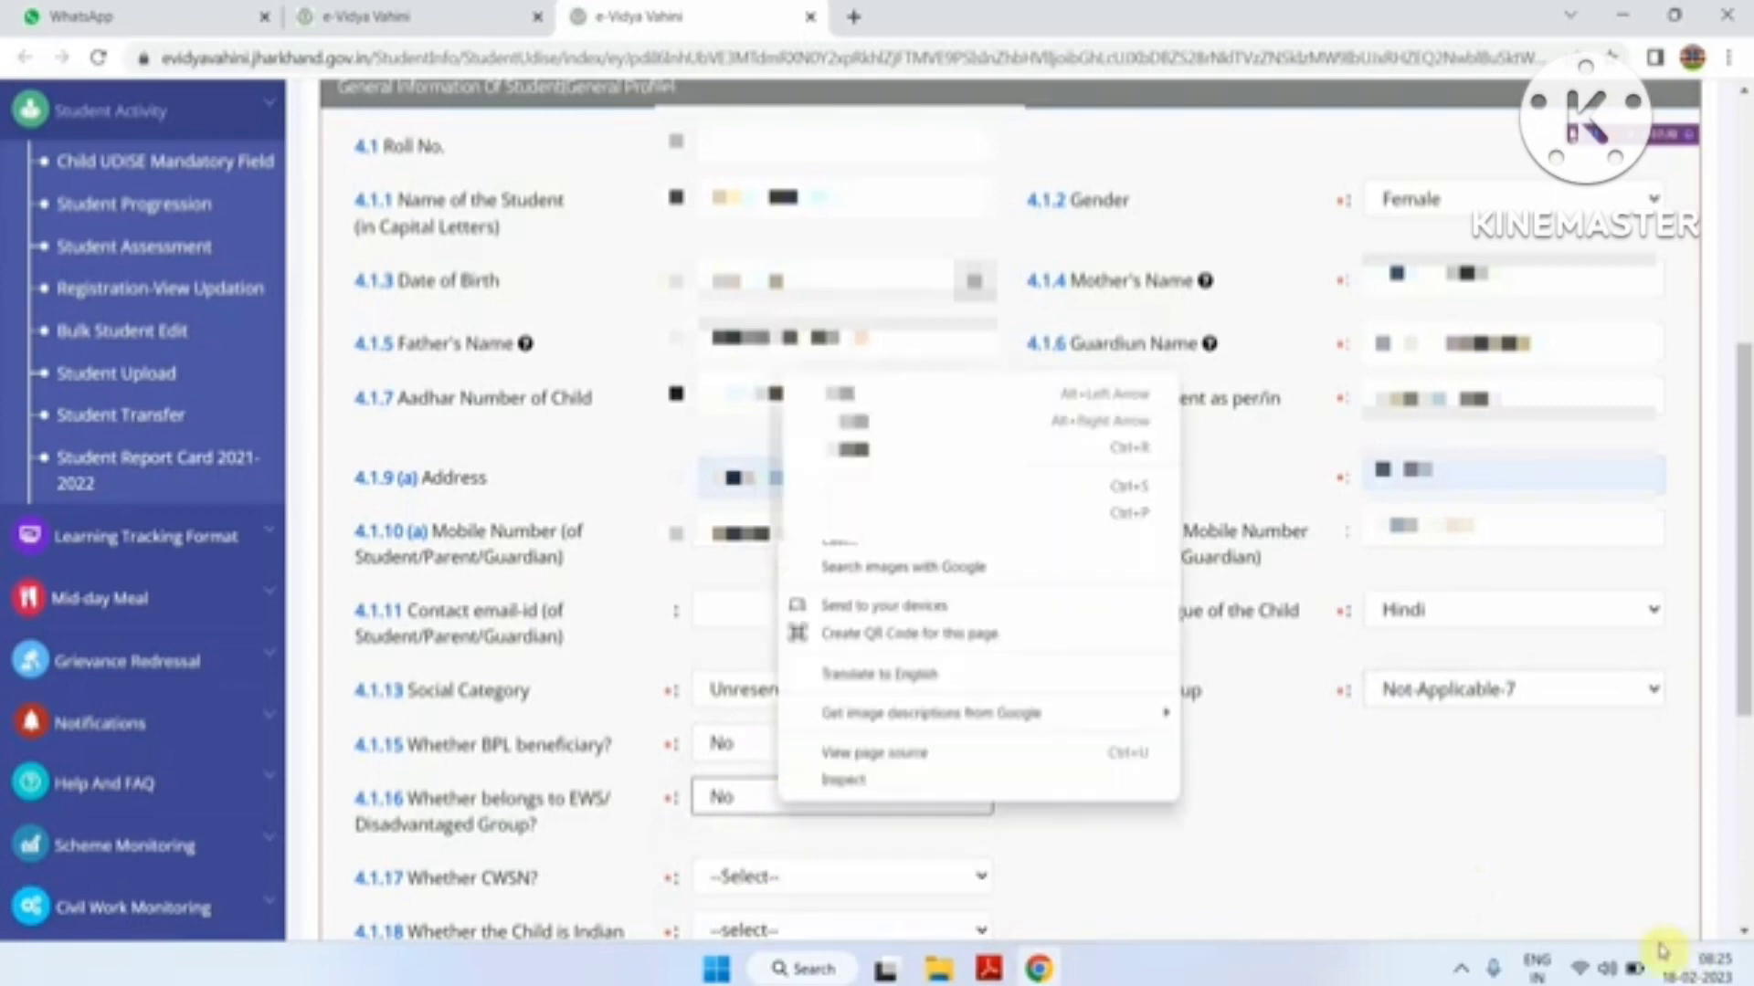
pyautogui.click(1622, 906)
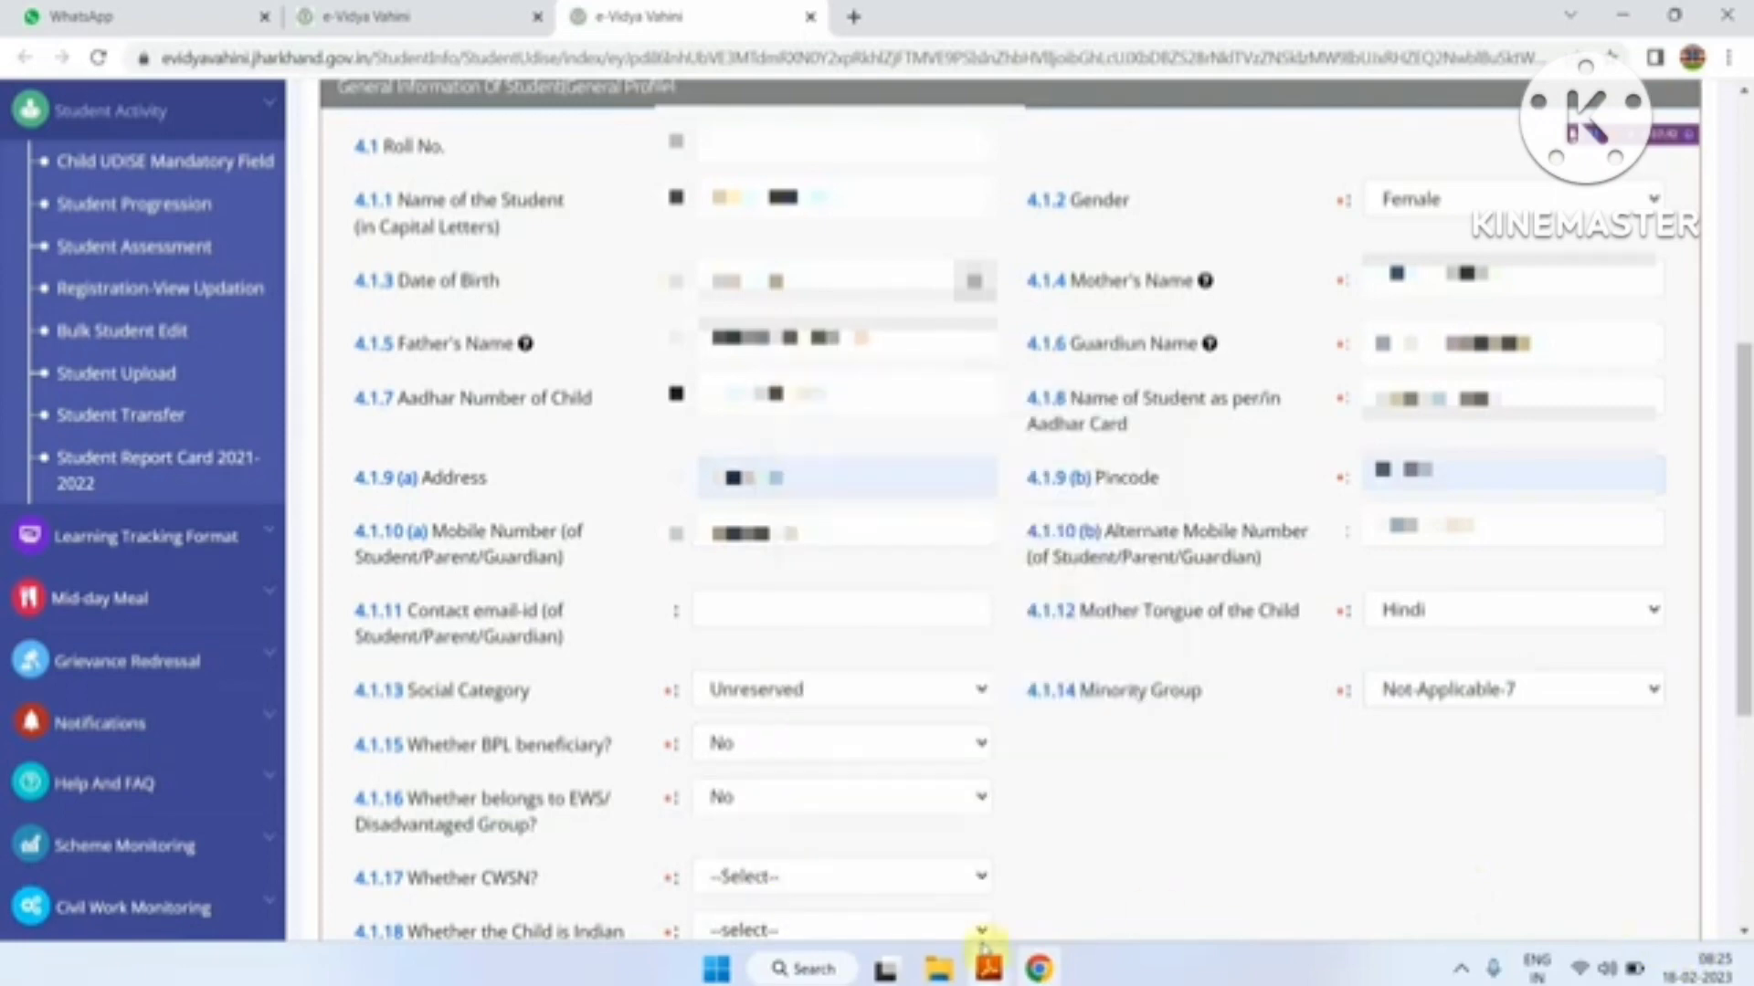
pyautogui.click(740, 804)
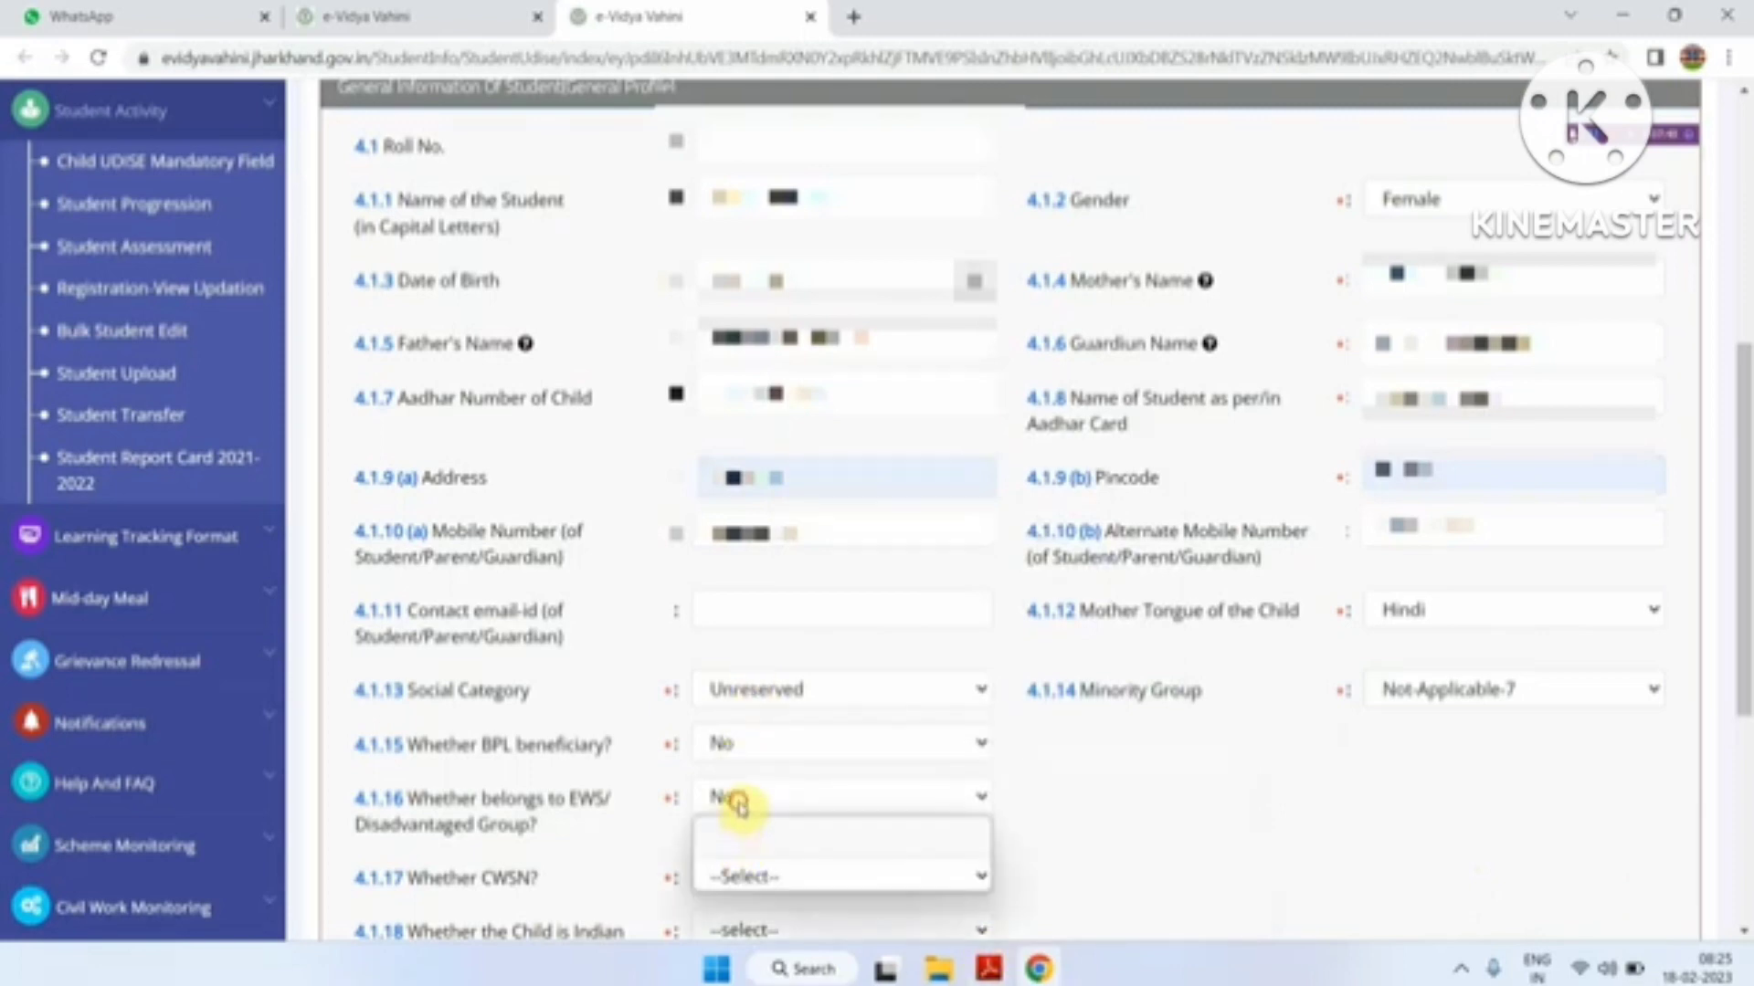
pyautogui.click(745, 852)
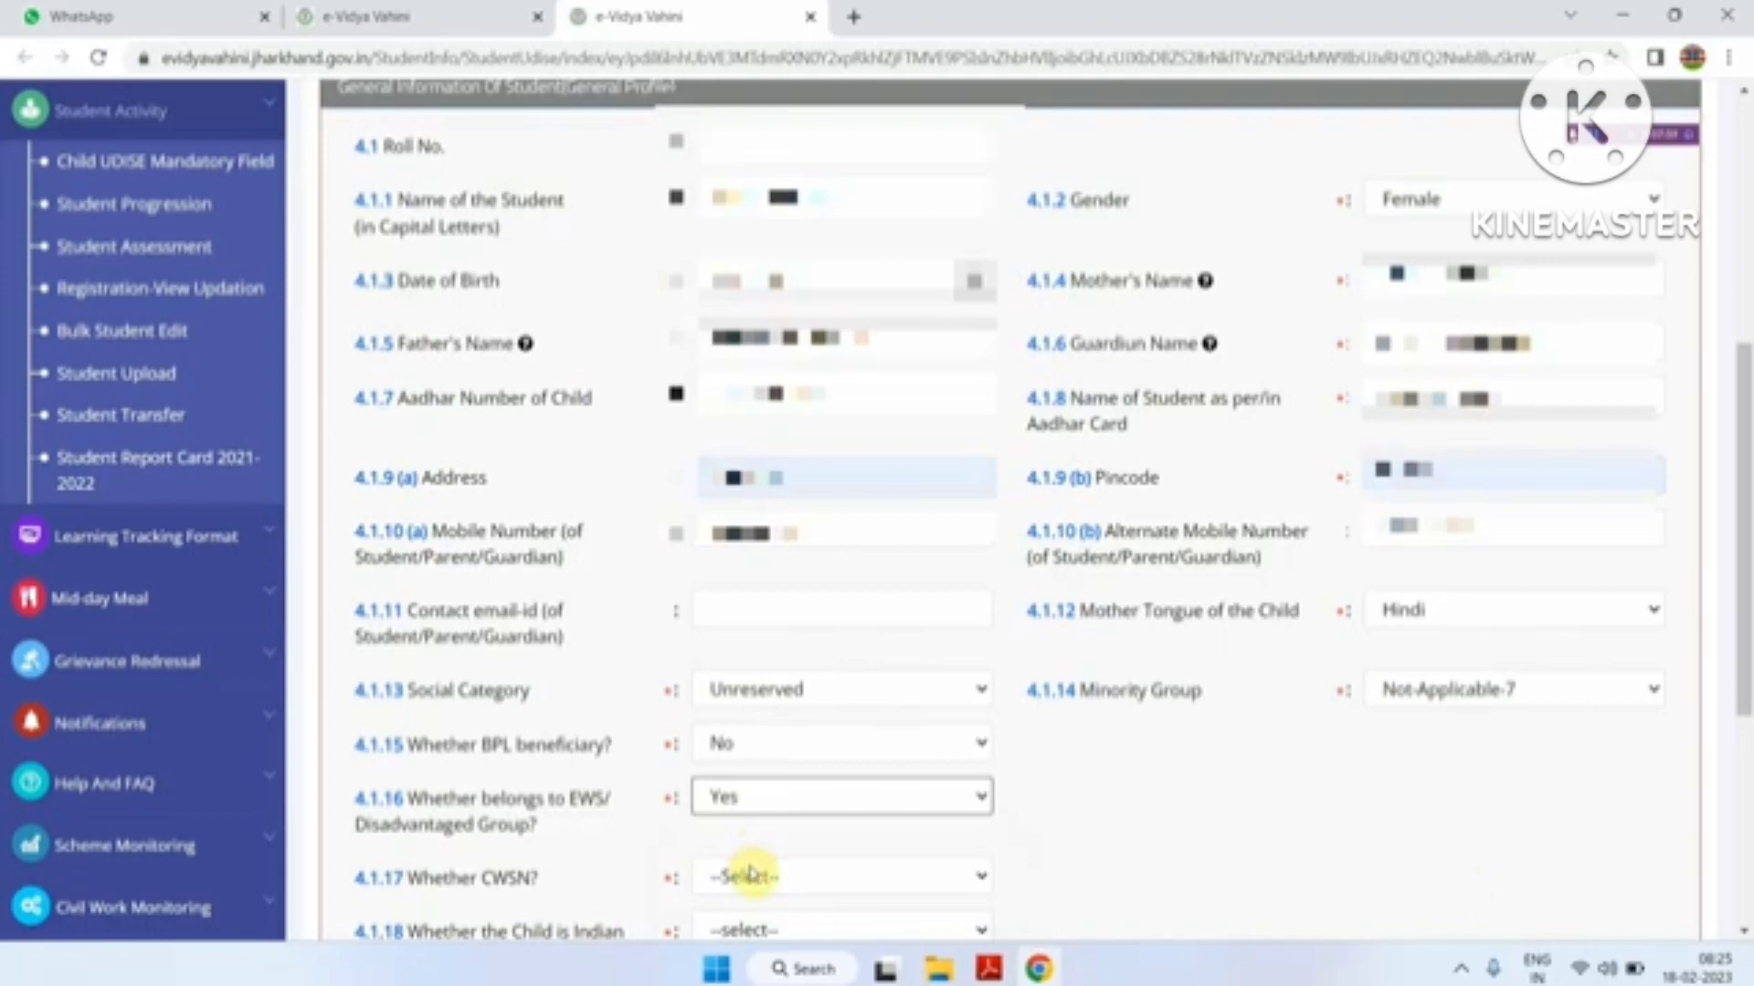
# Set 4.1.17 Whether CWSN to Yes and choose 1-Blindness as the type of impairment code.
pyautogui.click(746, 876)
pyautogui.click(745, 821)
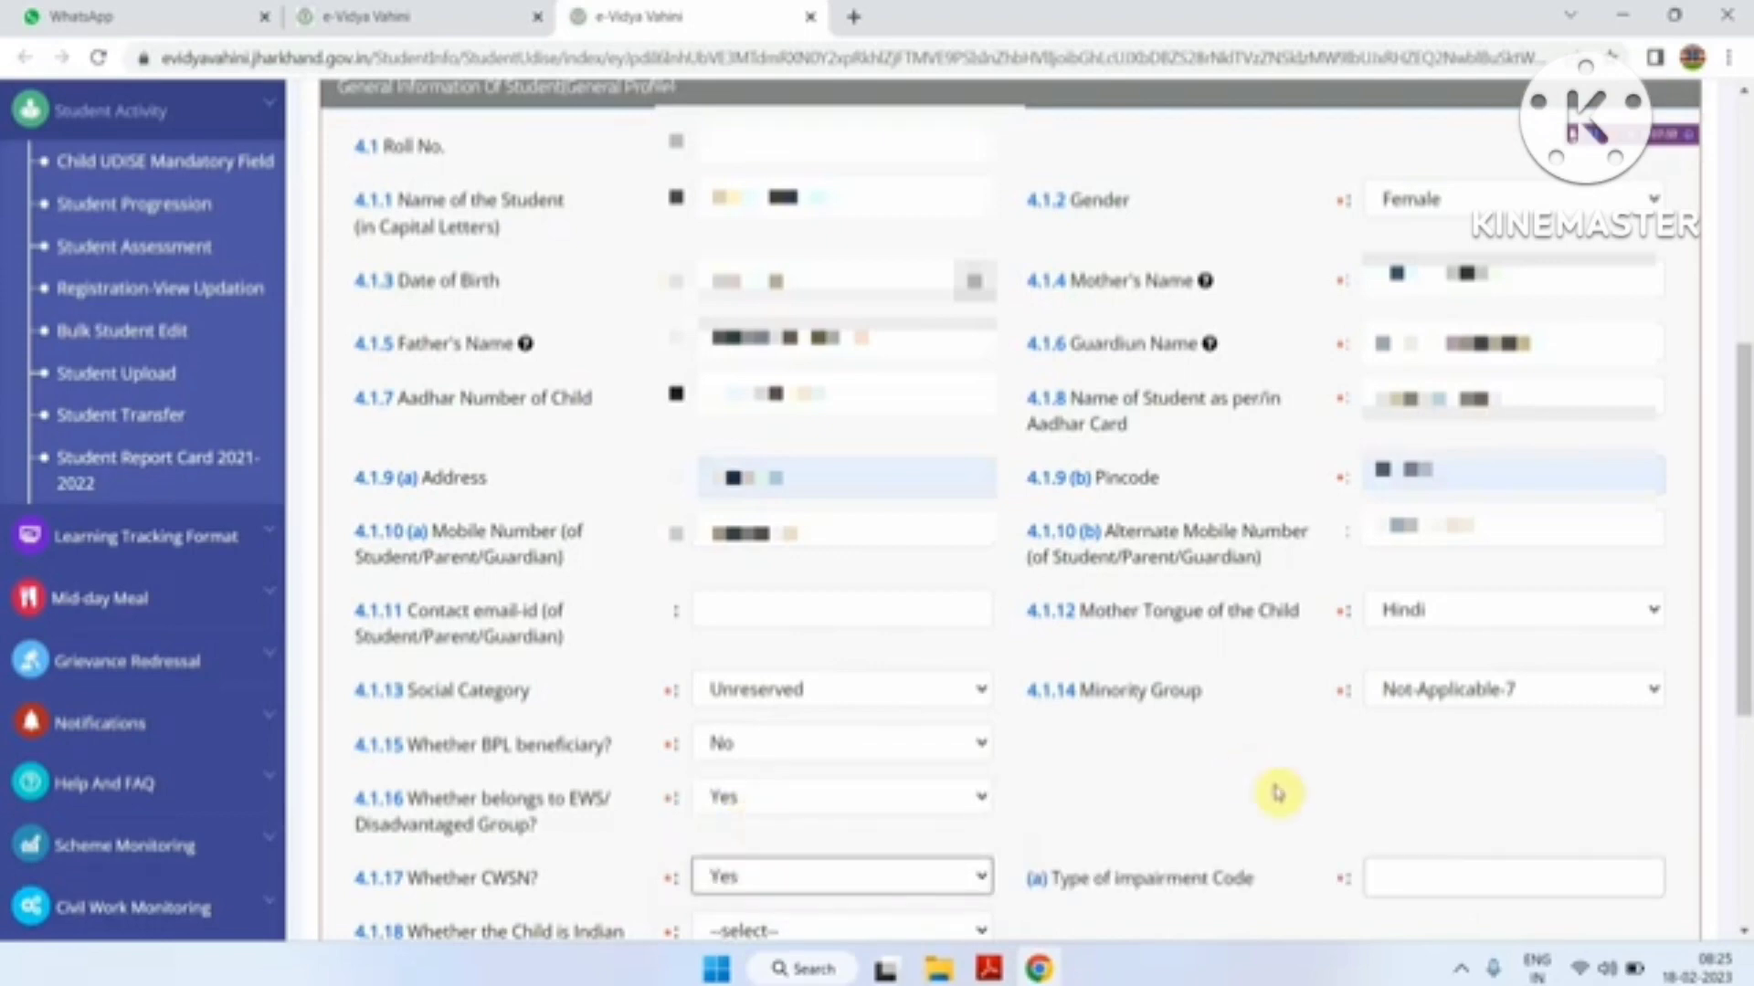
pyautogui.click(1428, 877)
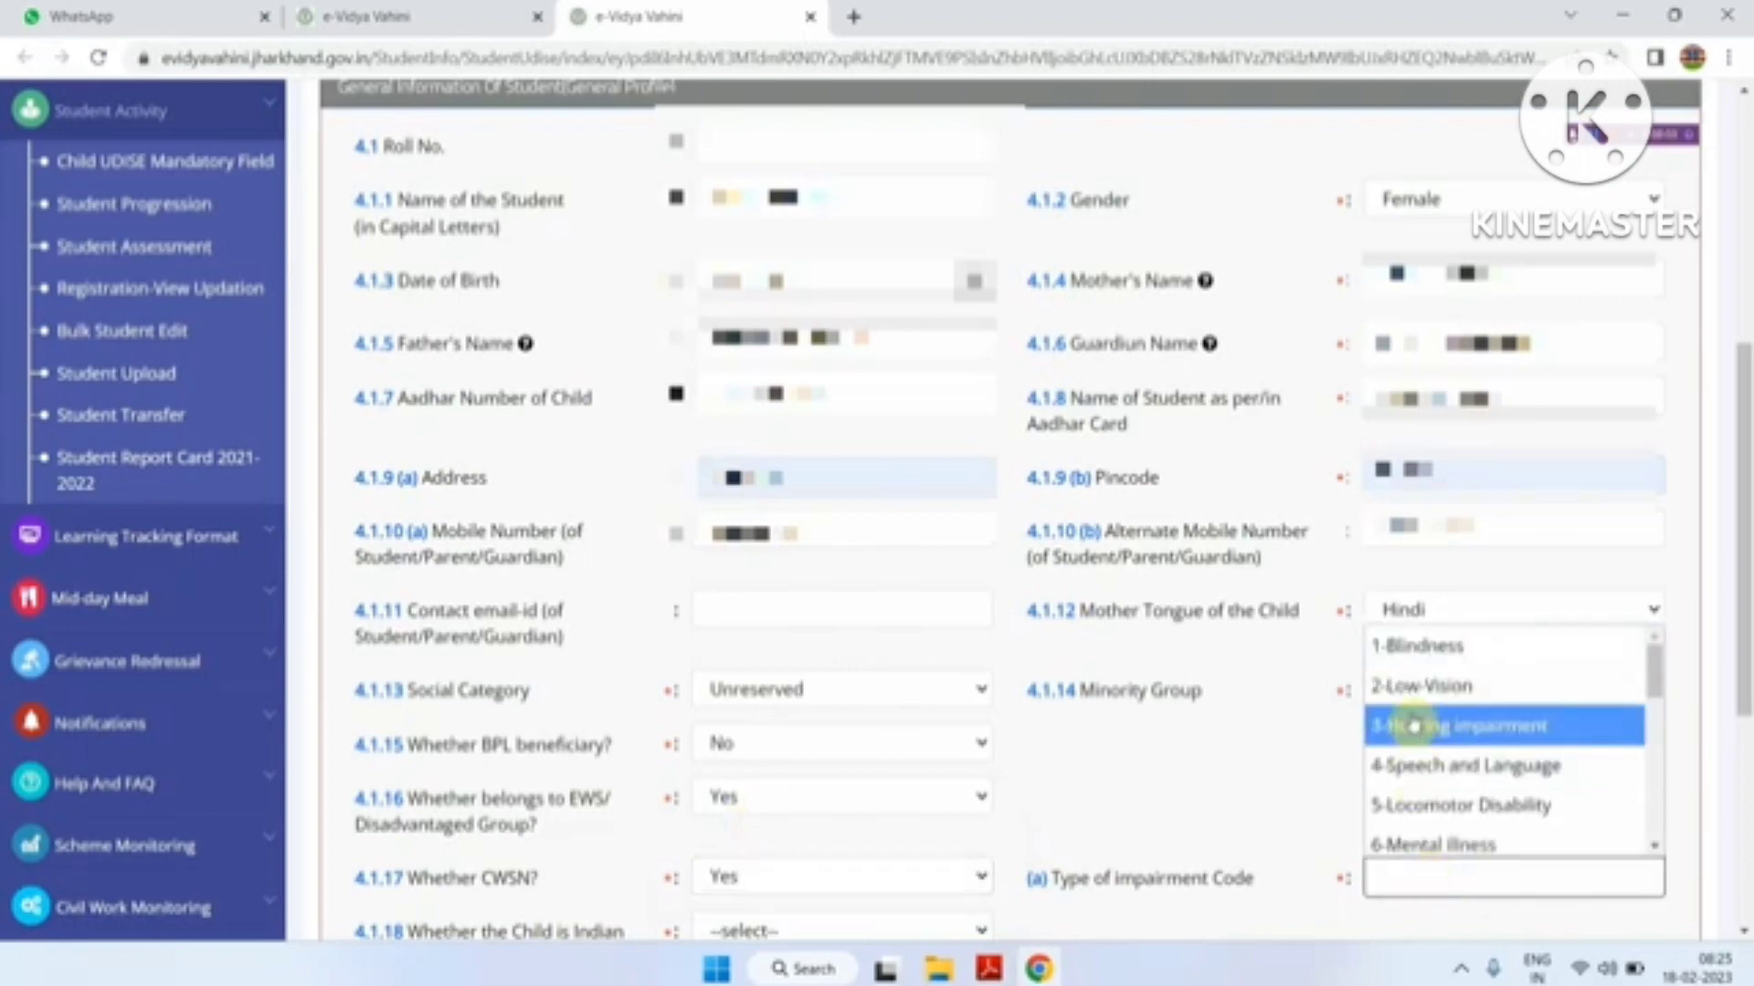
pyautogui.click(1412, 656)
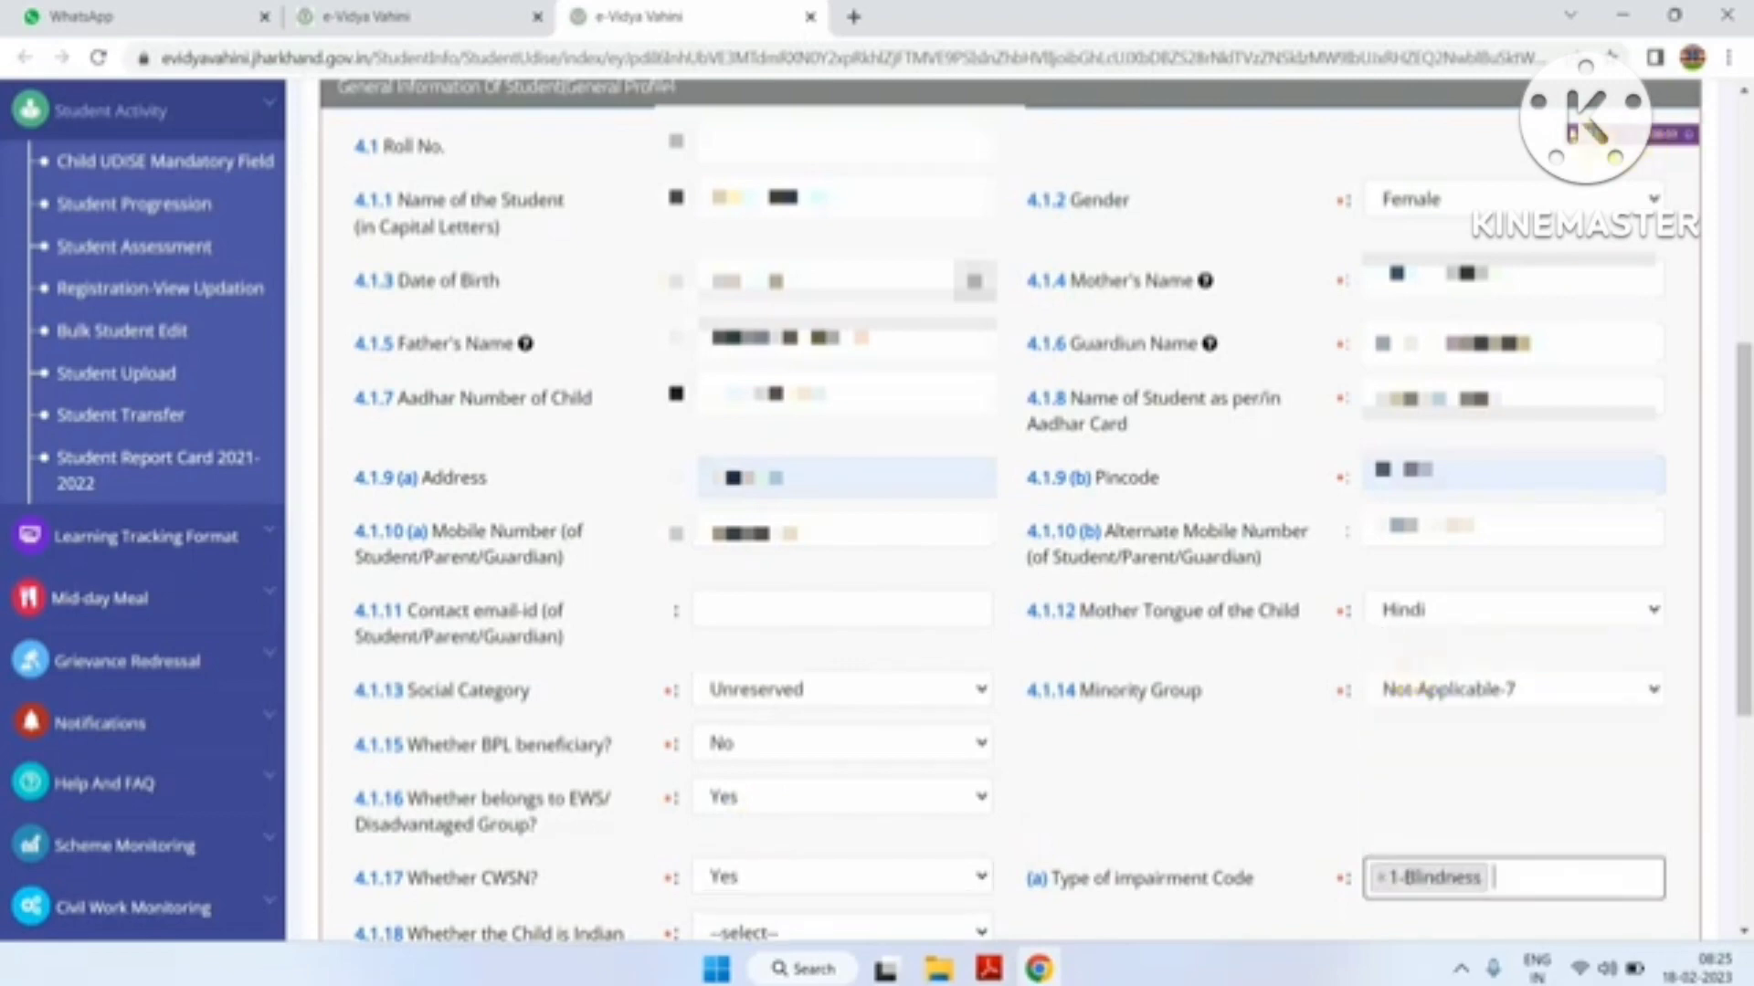
# Set 4.1.18 Whether the Child is Indian National to Yes.
pyautogui.scroll(-5, 1605, 302)
pyautogui.click(1604, 301)
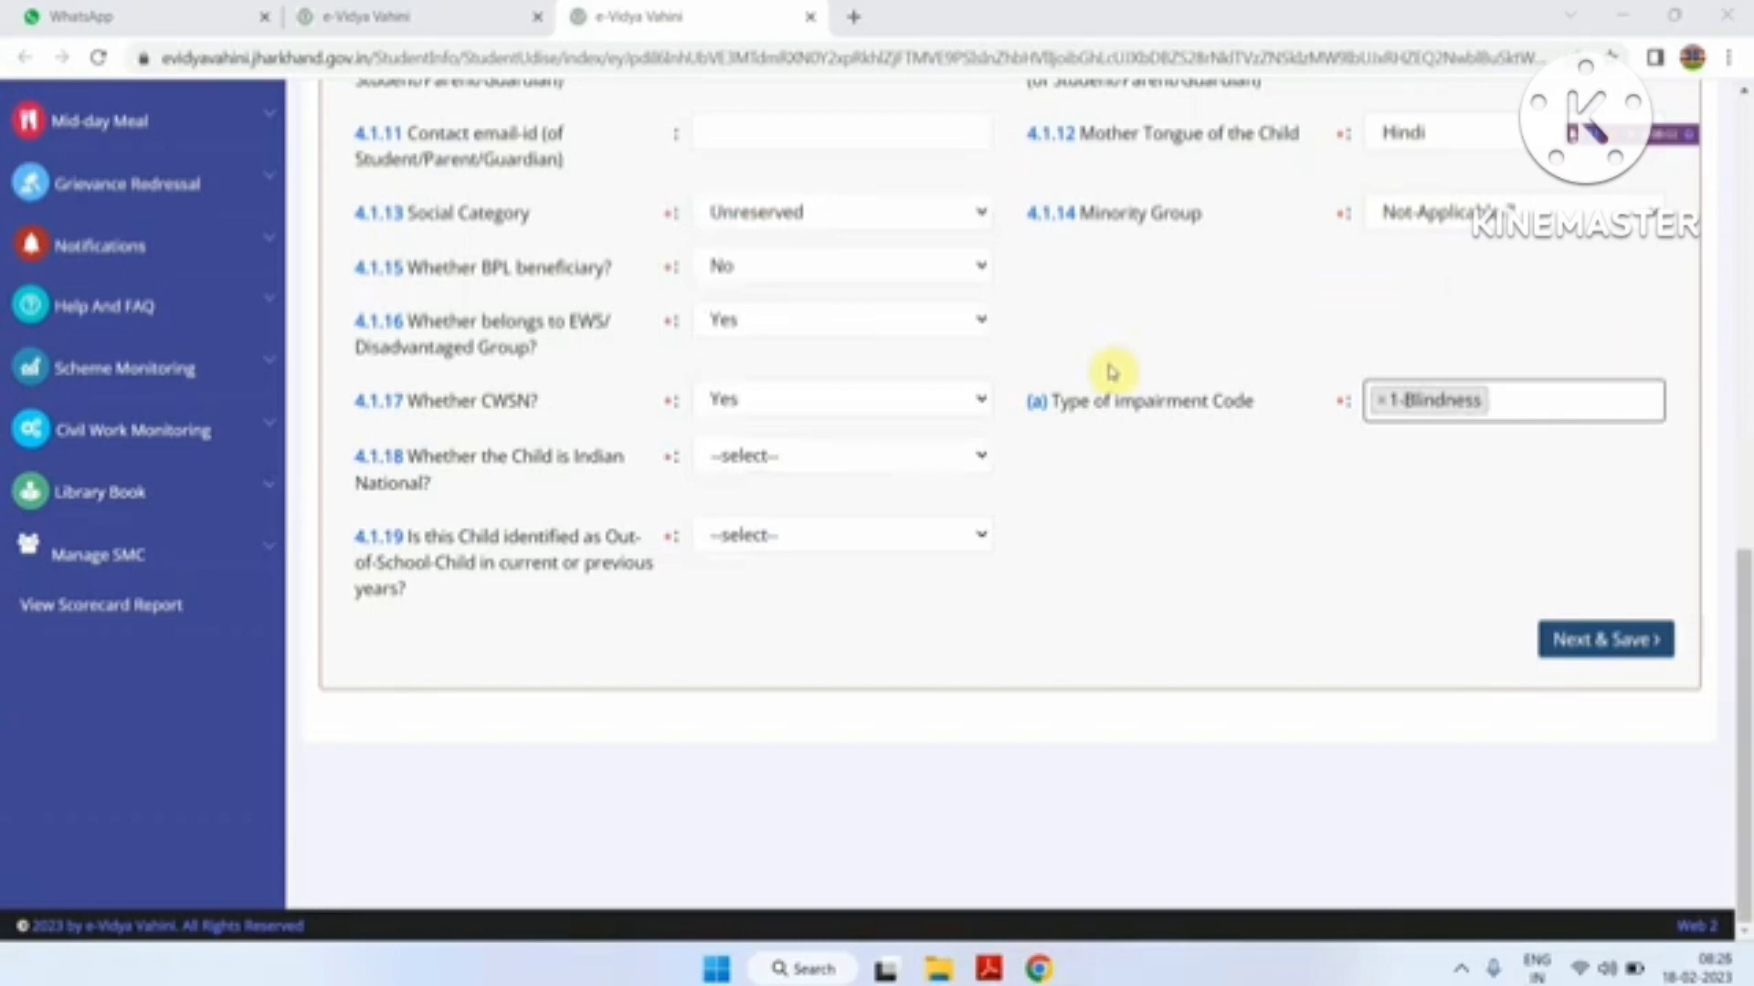
pyautogui.click(855, 457)
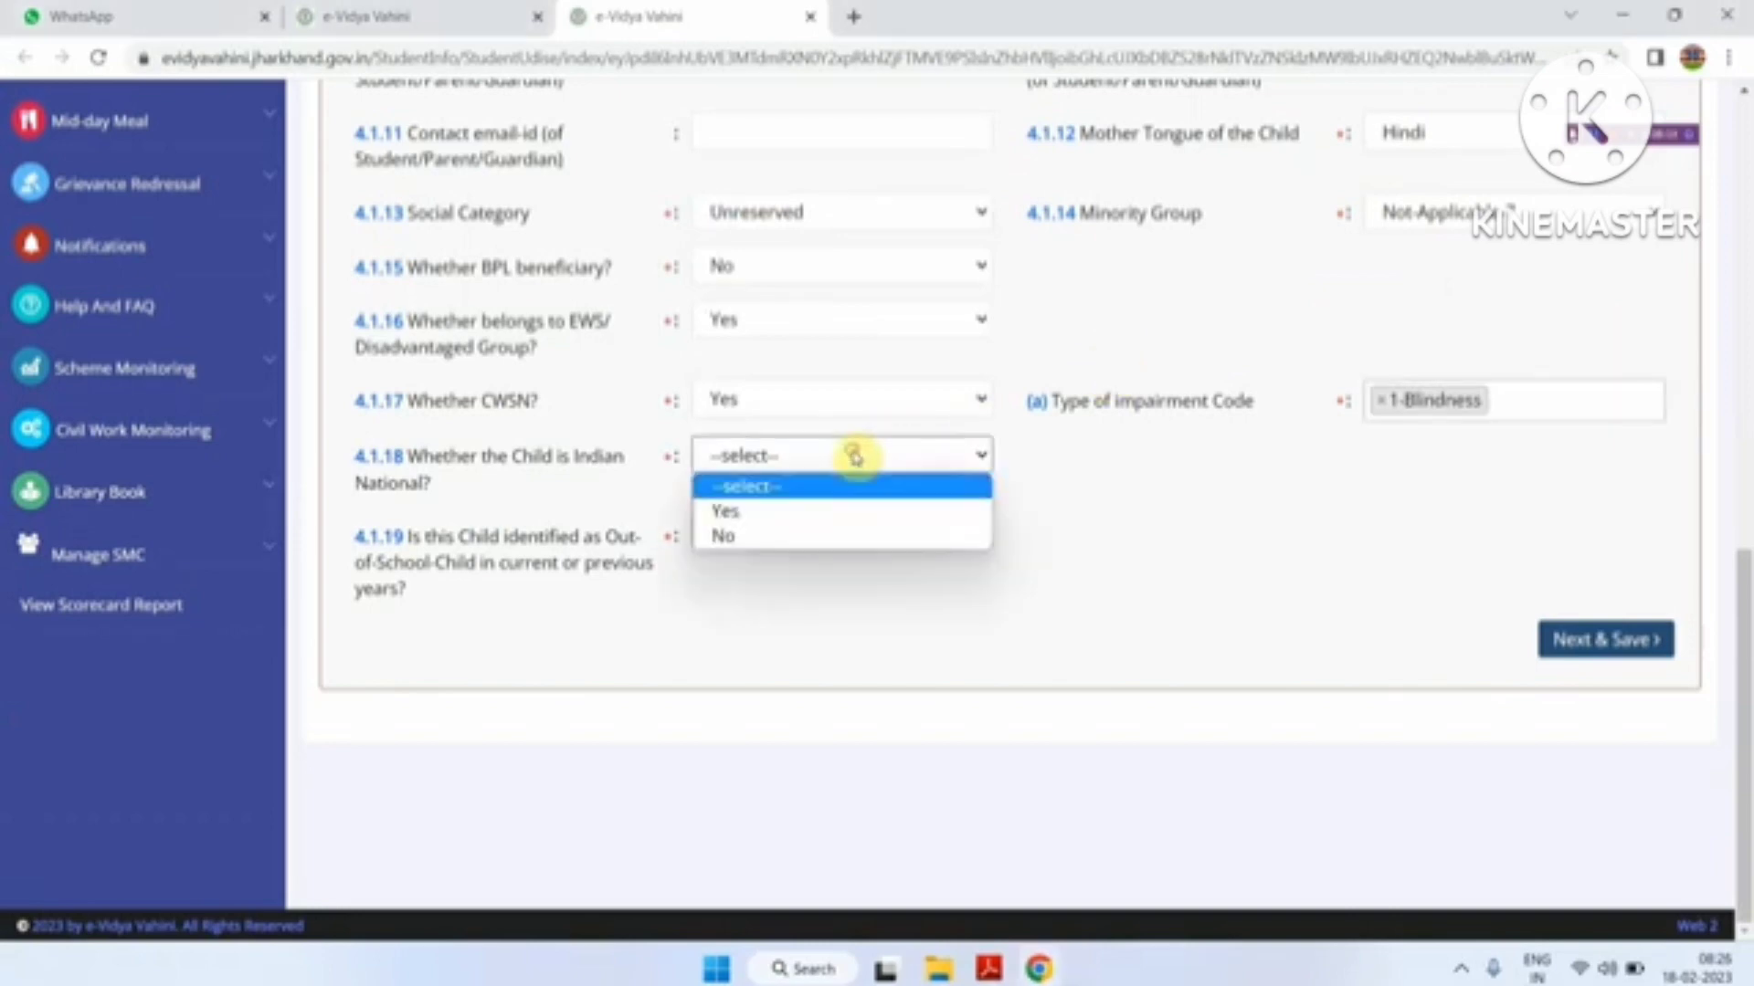
pyautogui.click(784, 517)
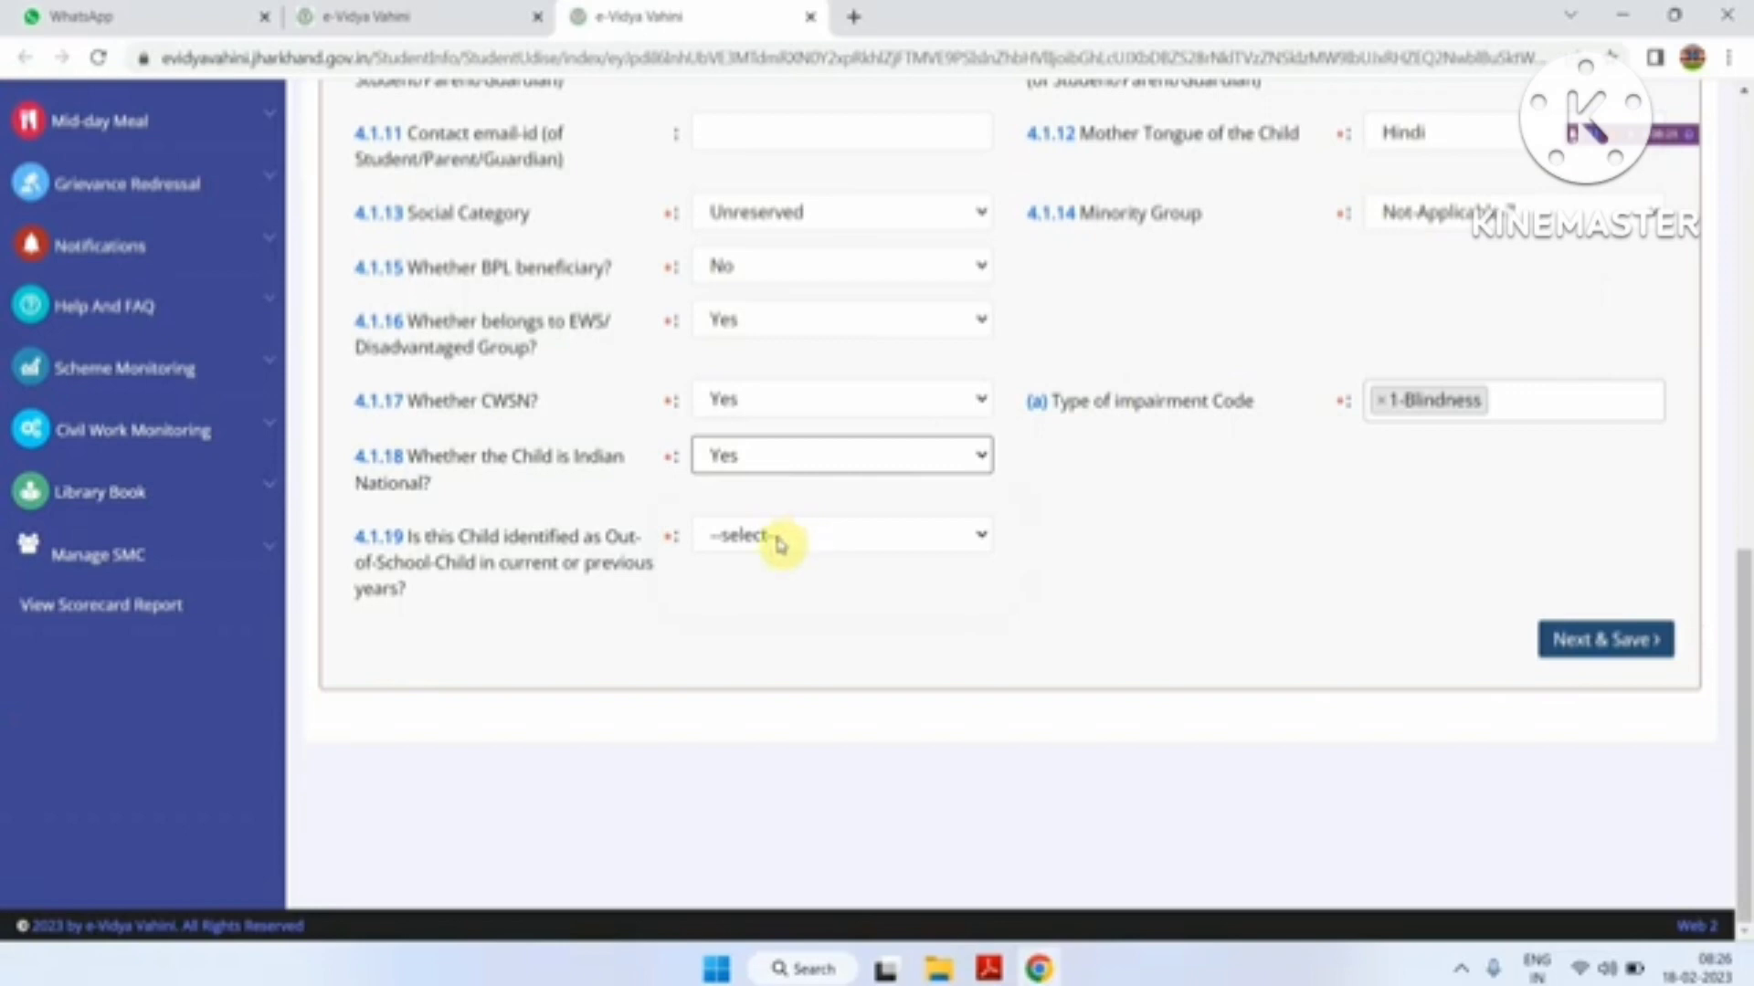
# Set 4.1.19 Out-of-School-Child to Yes and choose In current academic for when the child is mainstreamed.
pyautogui.click(778, 545)
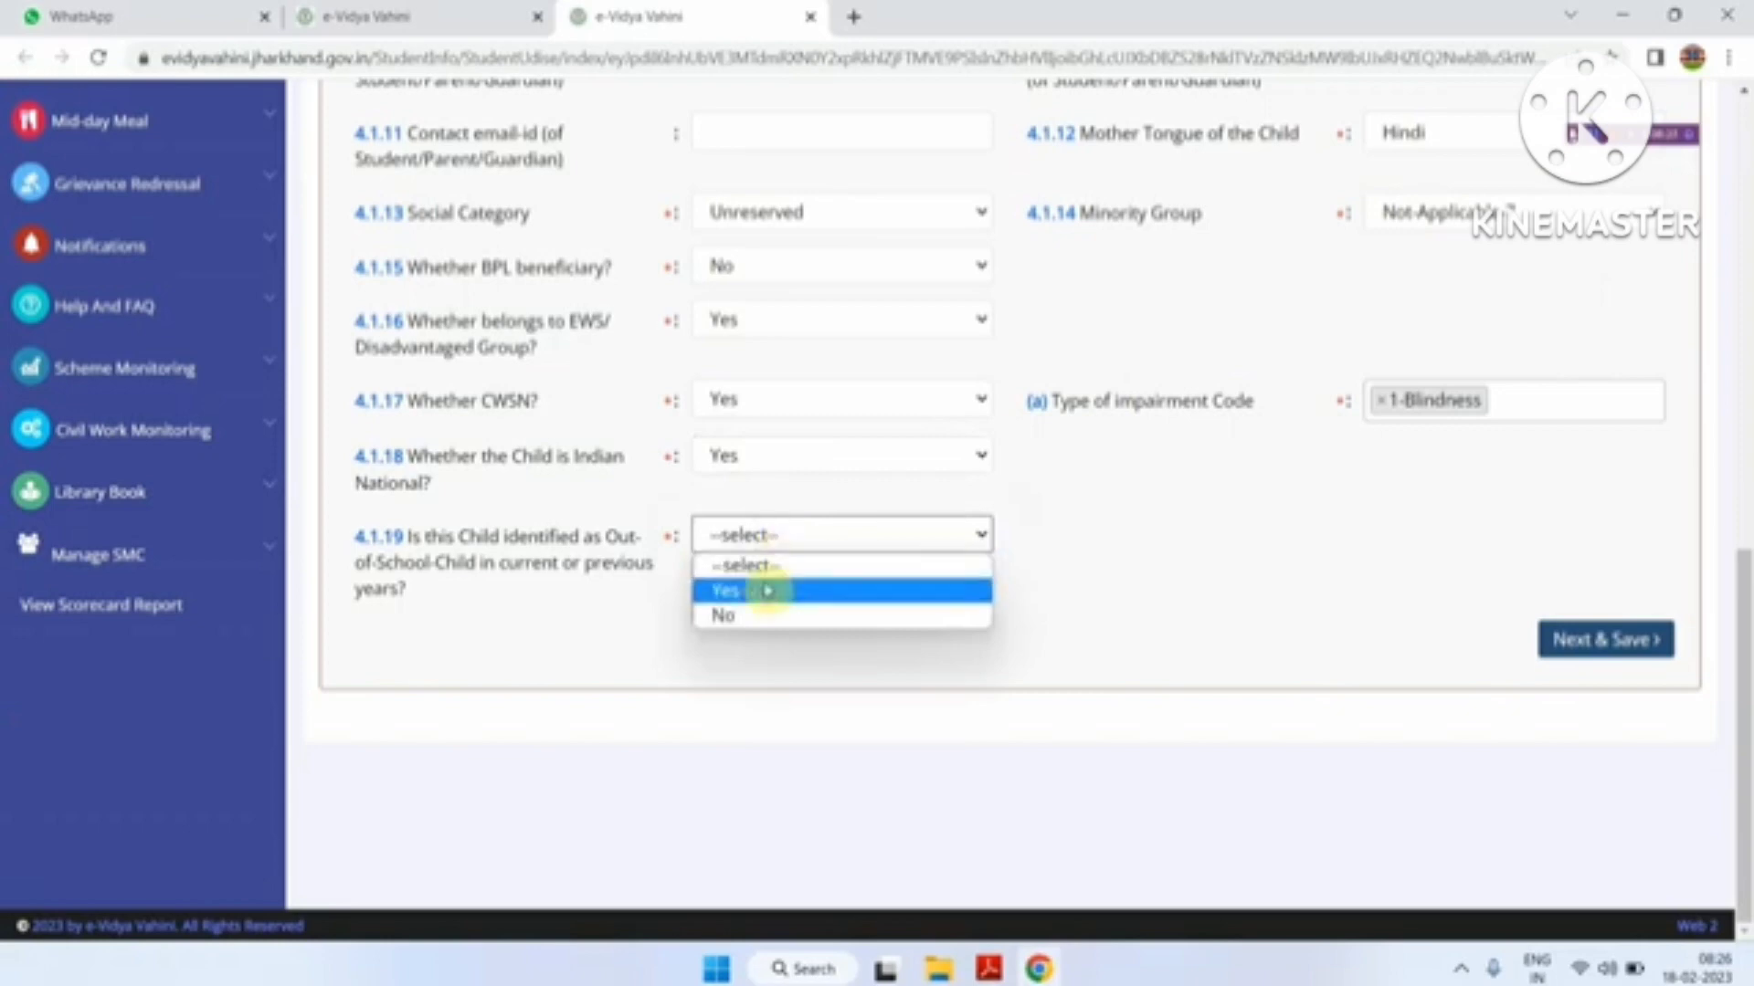
pyautogui.click(765, 592)
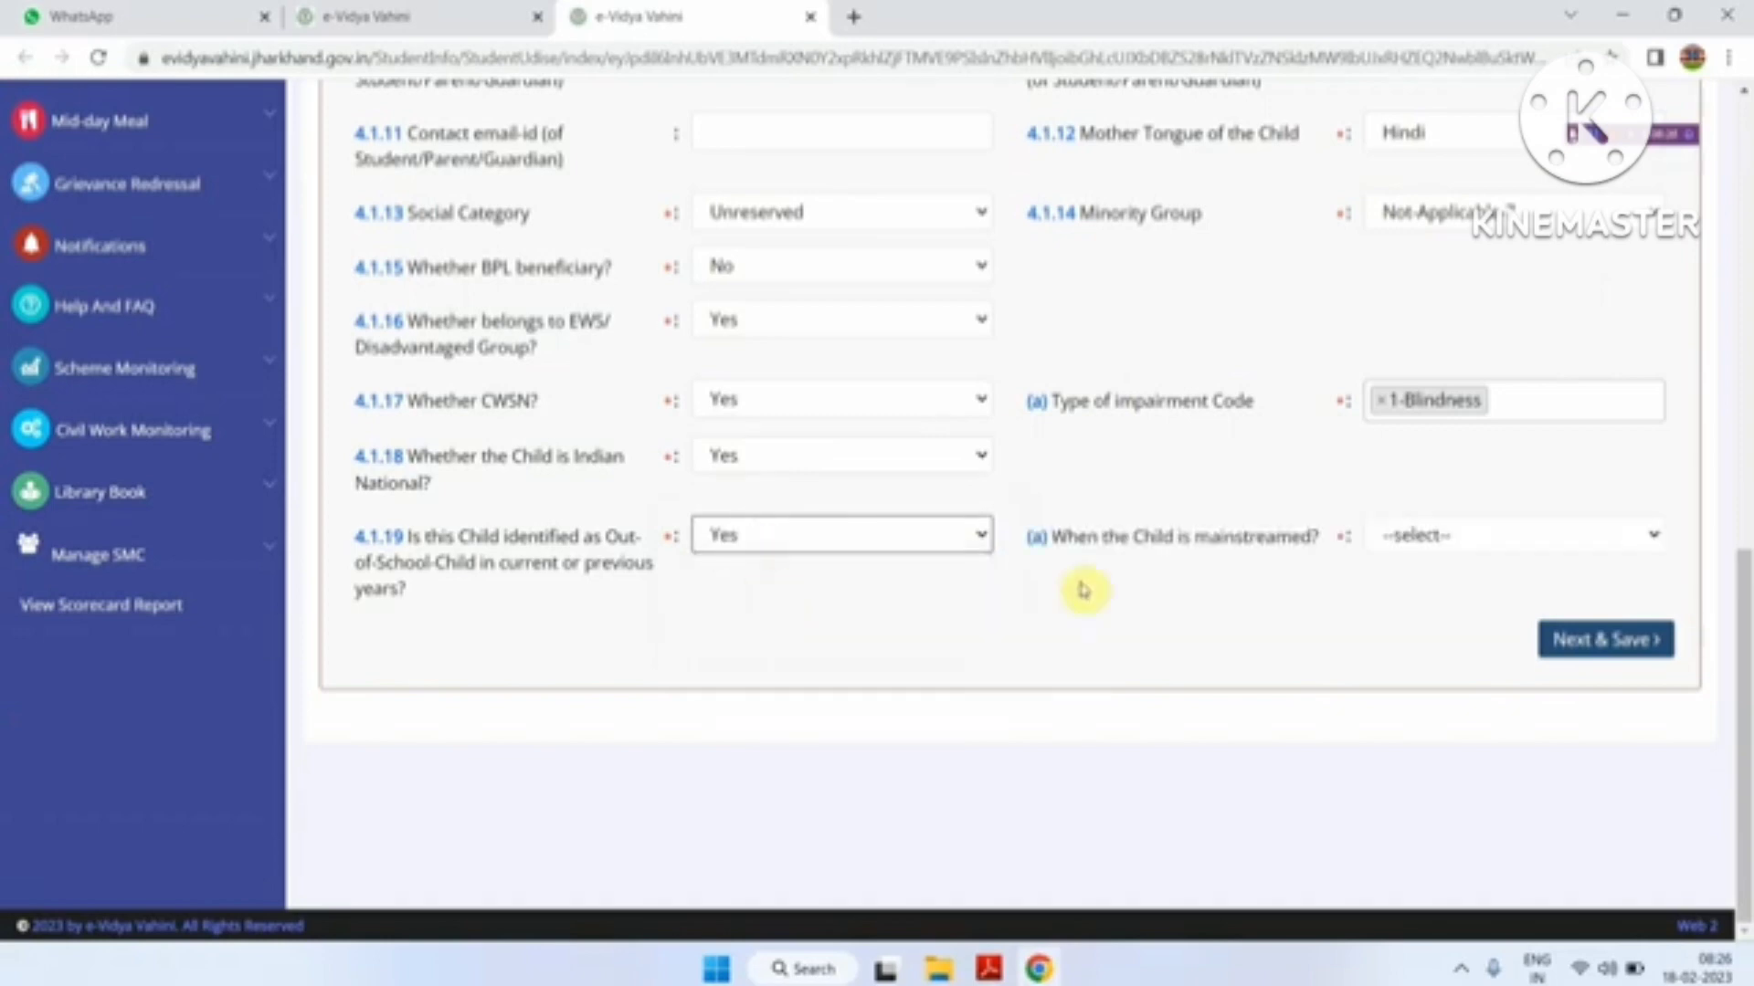
pyautogui.click(1441, 540)
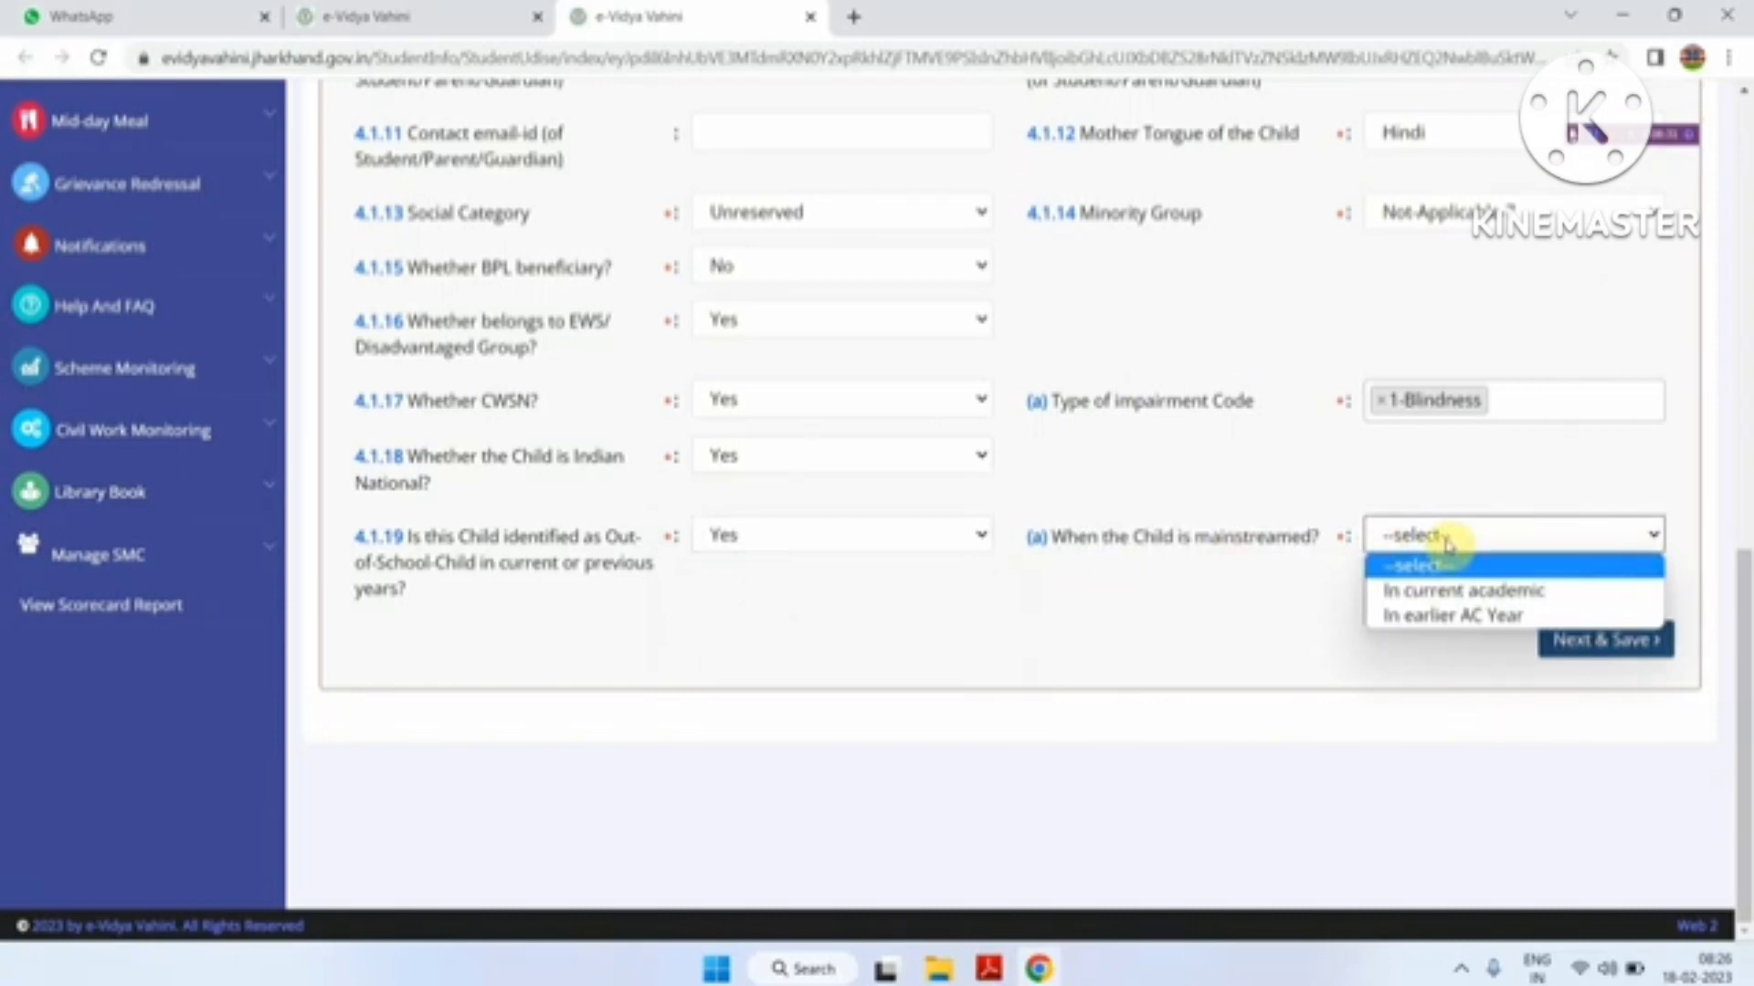
pyautogui.click(1448, 591)
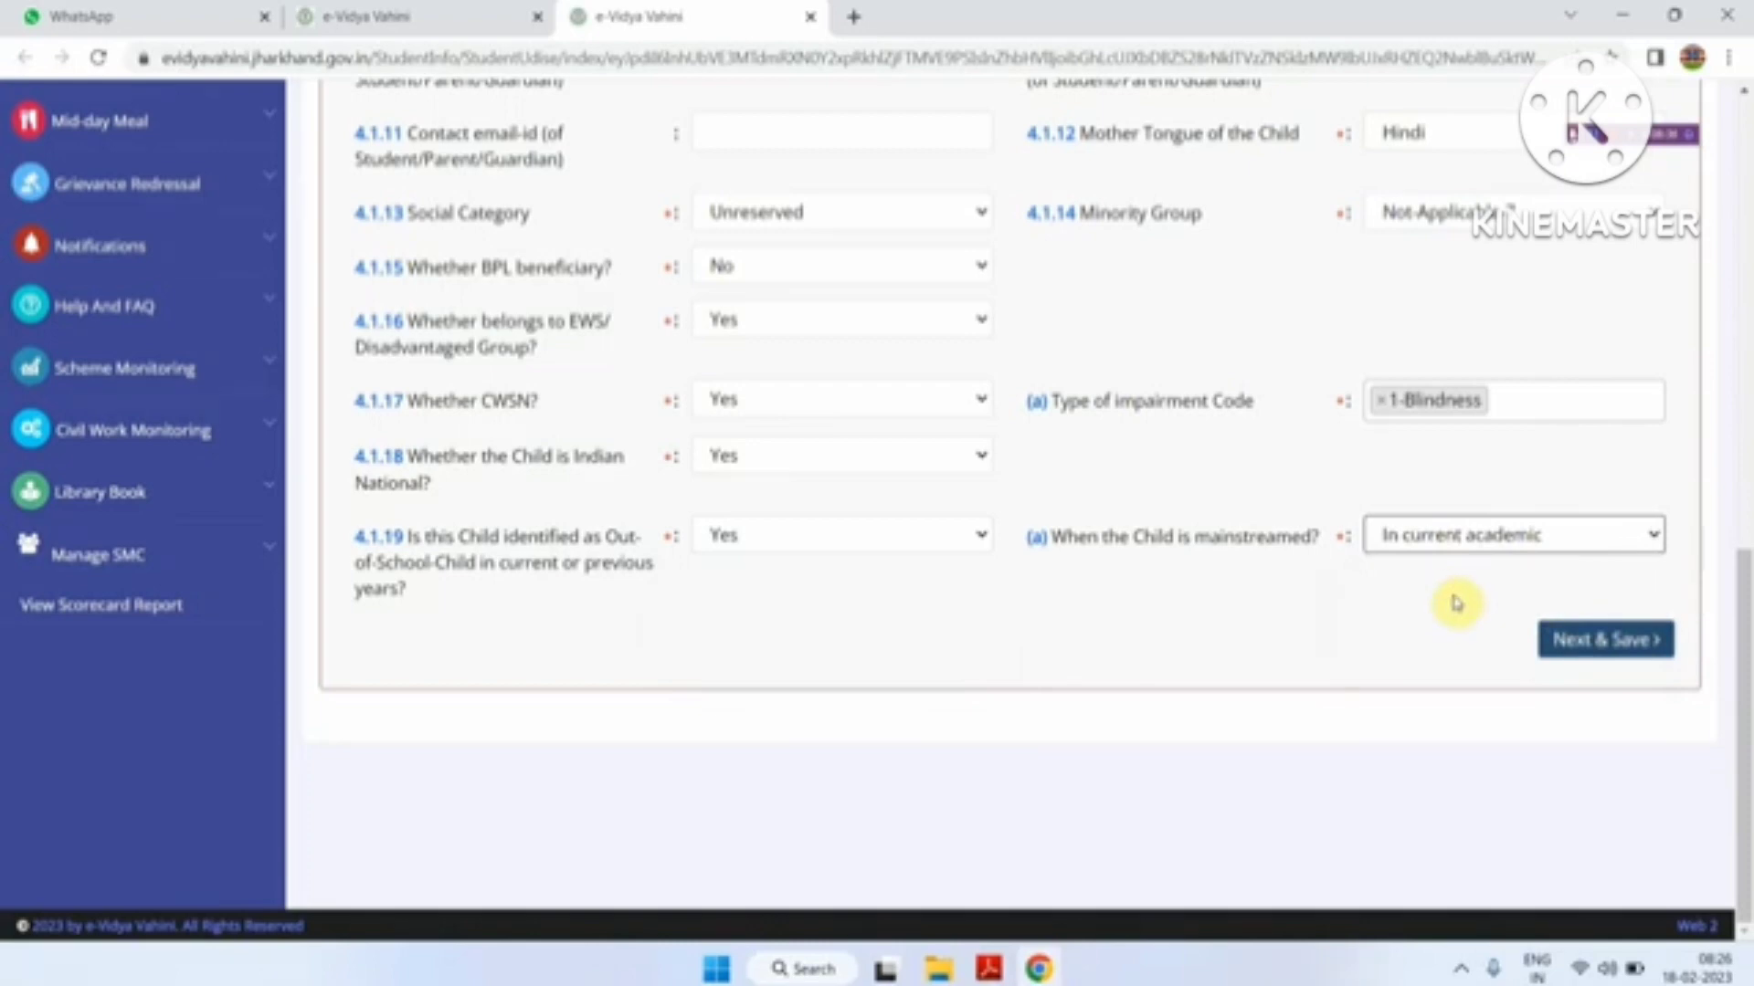
# Save the general profile, proceed to section 4.2 and look over its enrollment detail fields.
pyautogui.click(1577, 656)
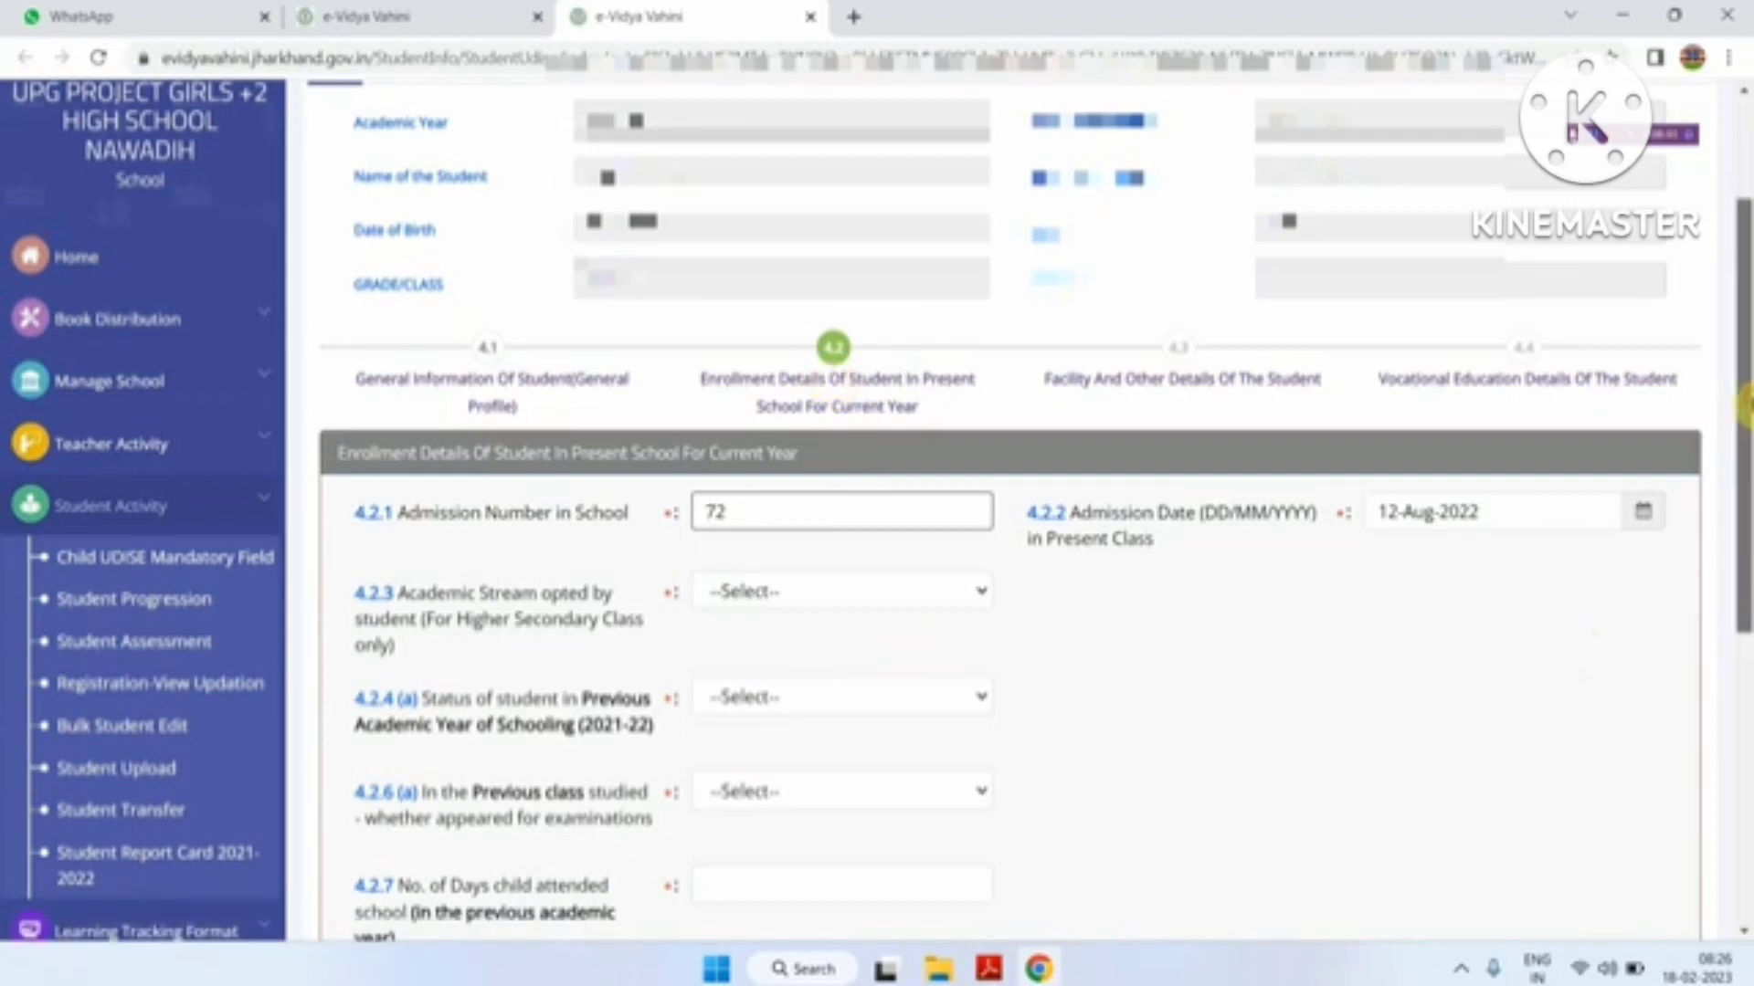
pyautogui.scroll(-3, 1740, 421)
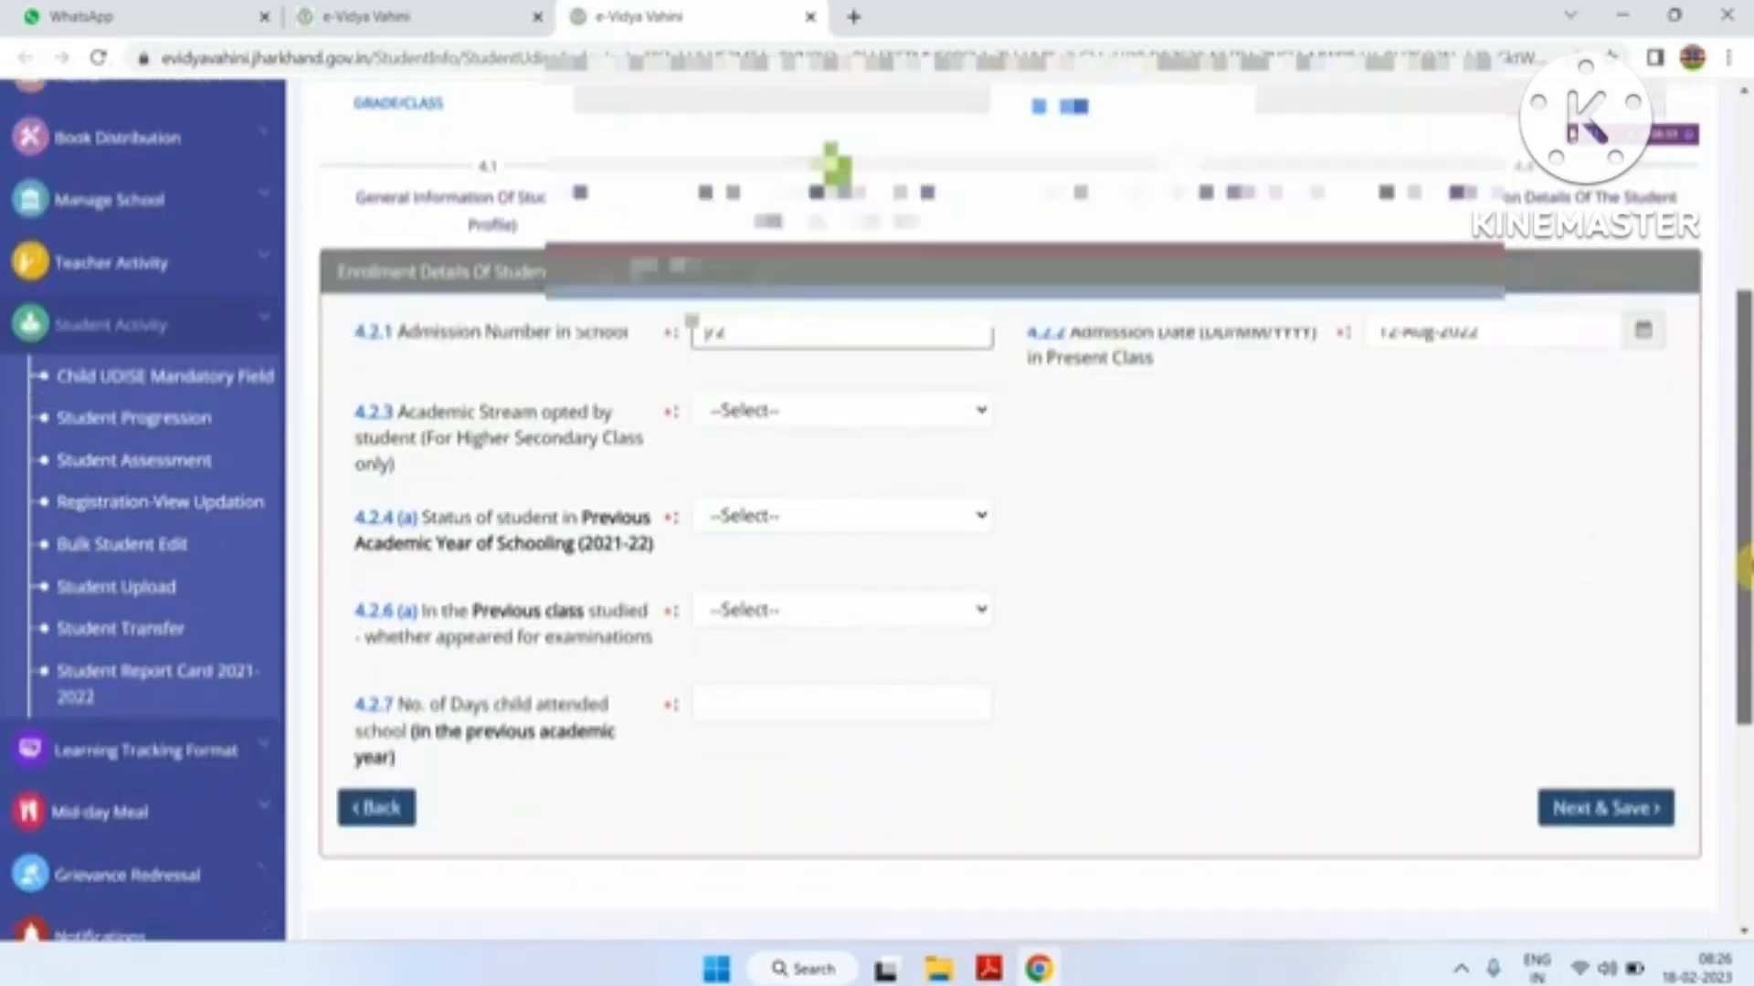
pyautogui.scroll(2, 1732, 439)
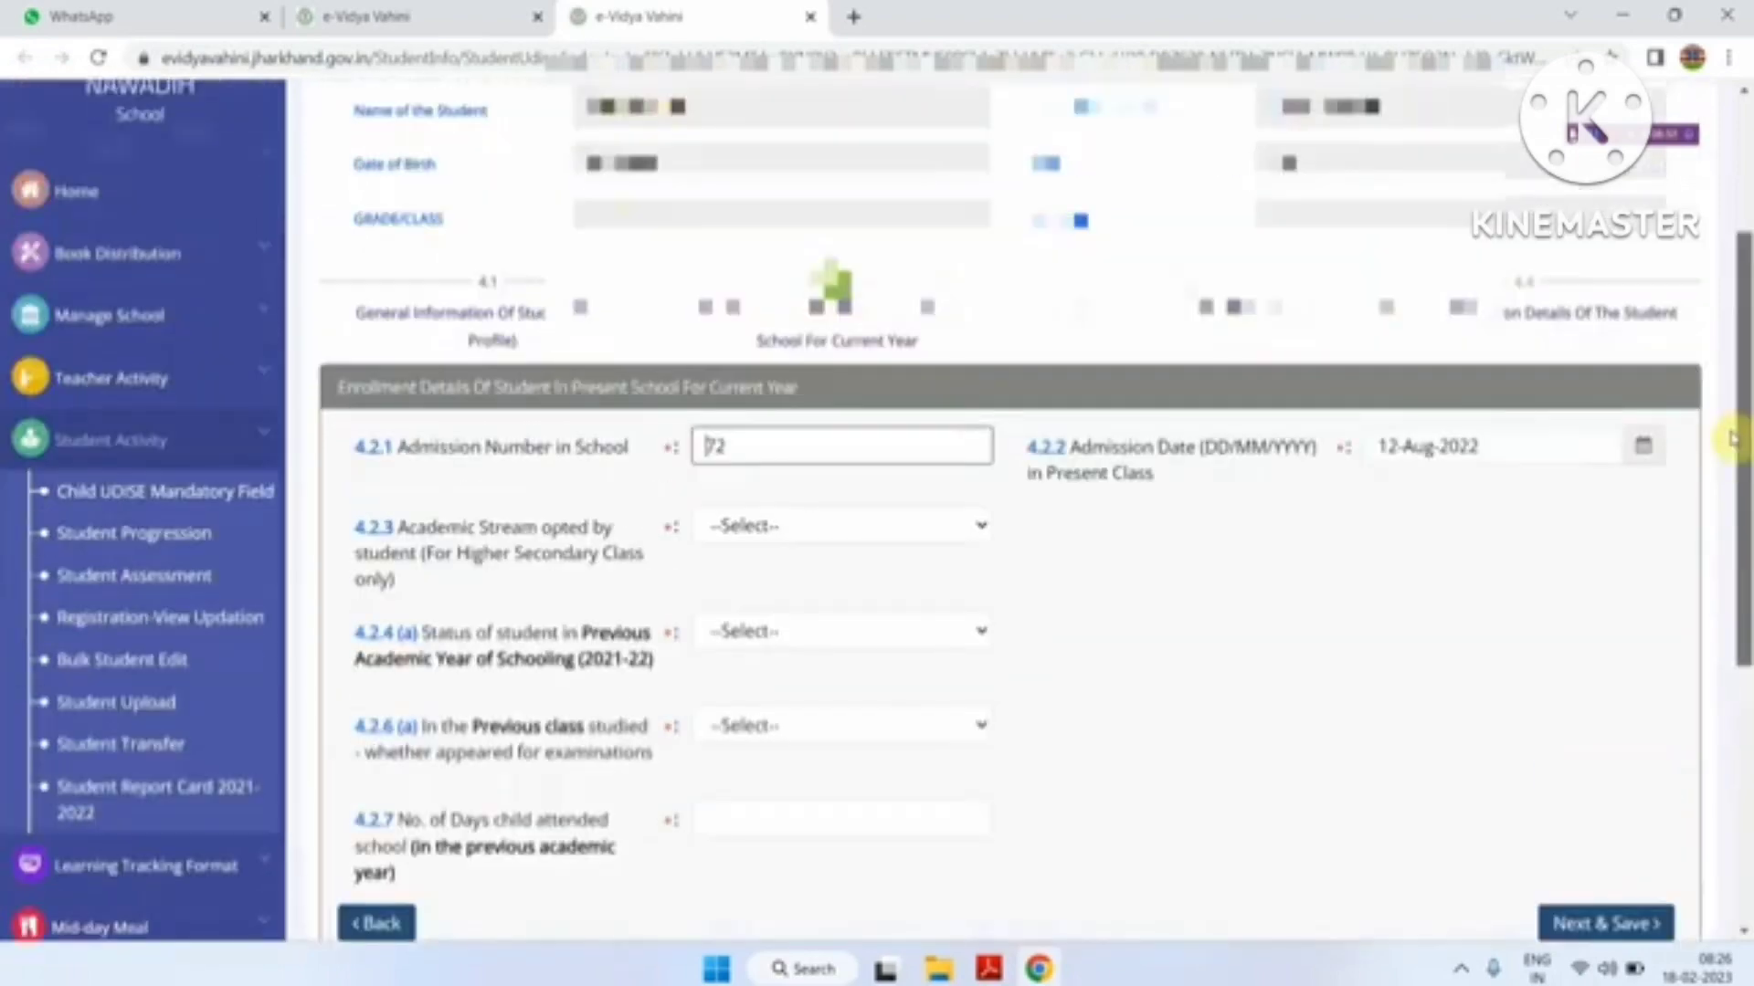
pyautogui.scroll(2, 1733, 439)
pyautogui.moveTo(1729, 379); pyautogui.dragTo(1729, 406)
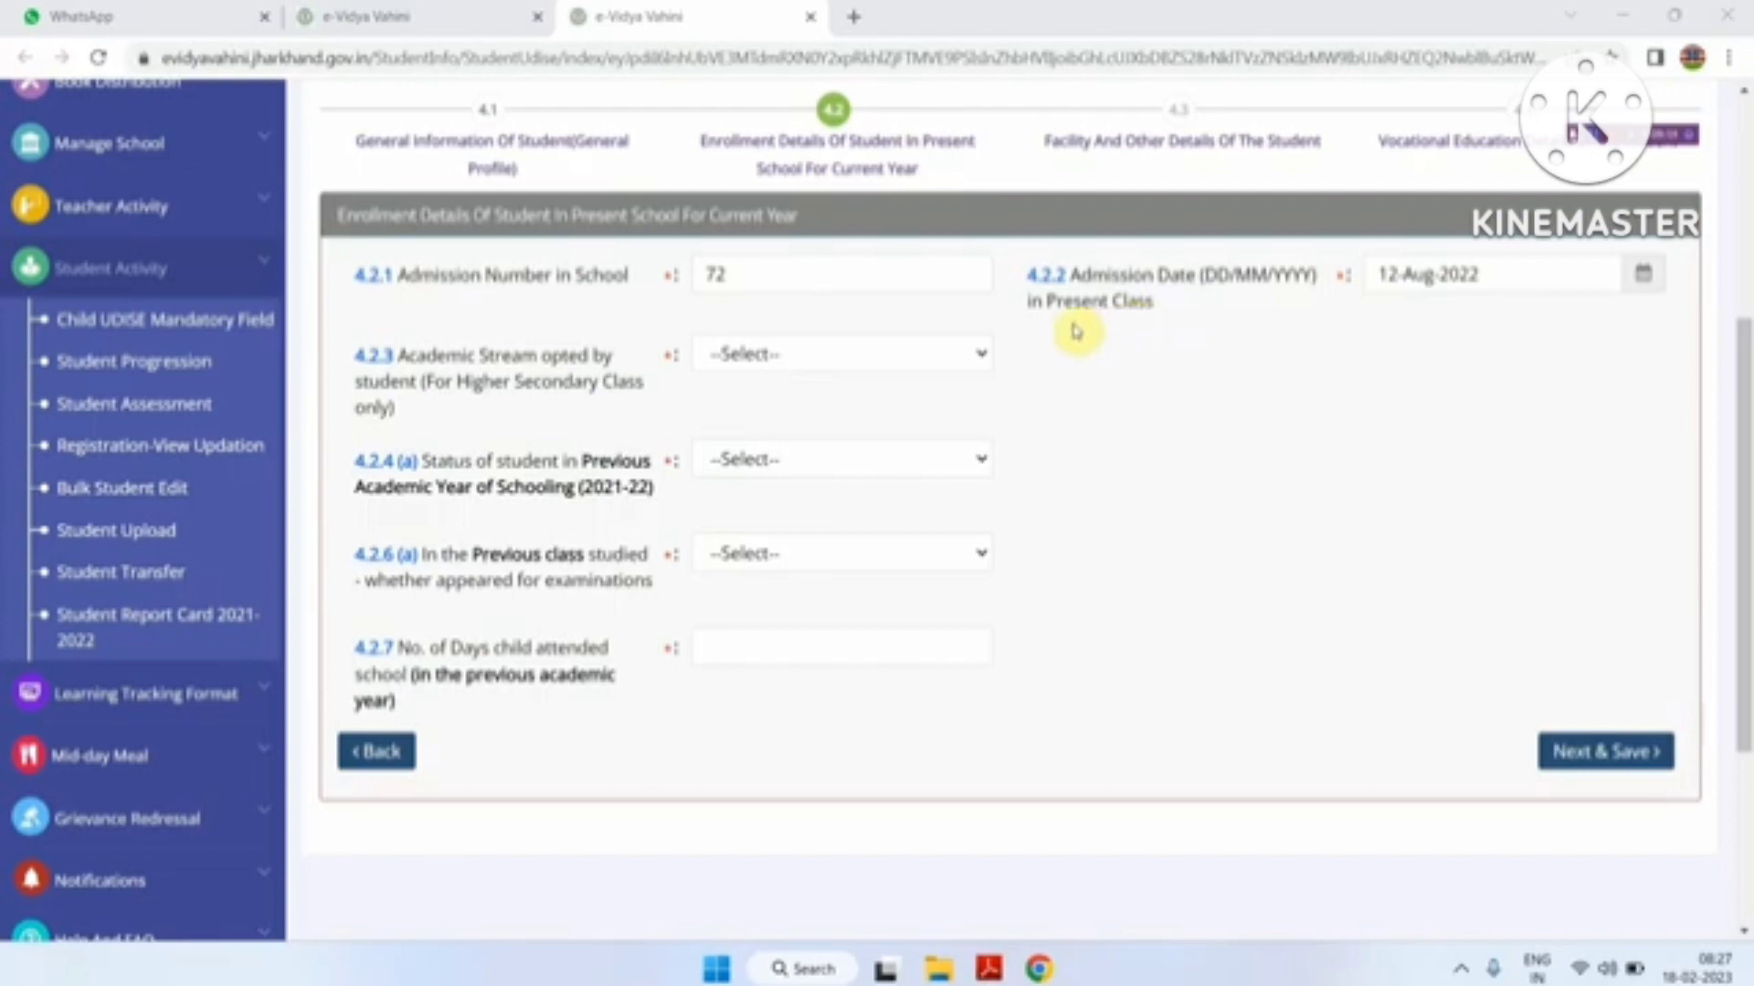
pyautogui.click(774, 369)
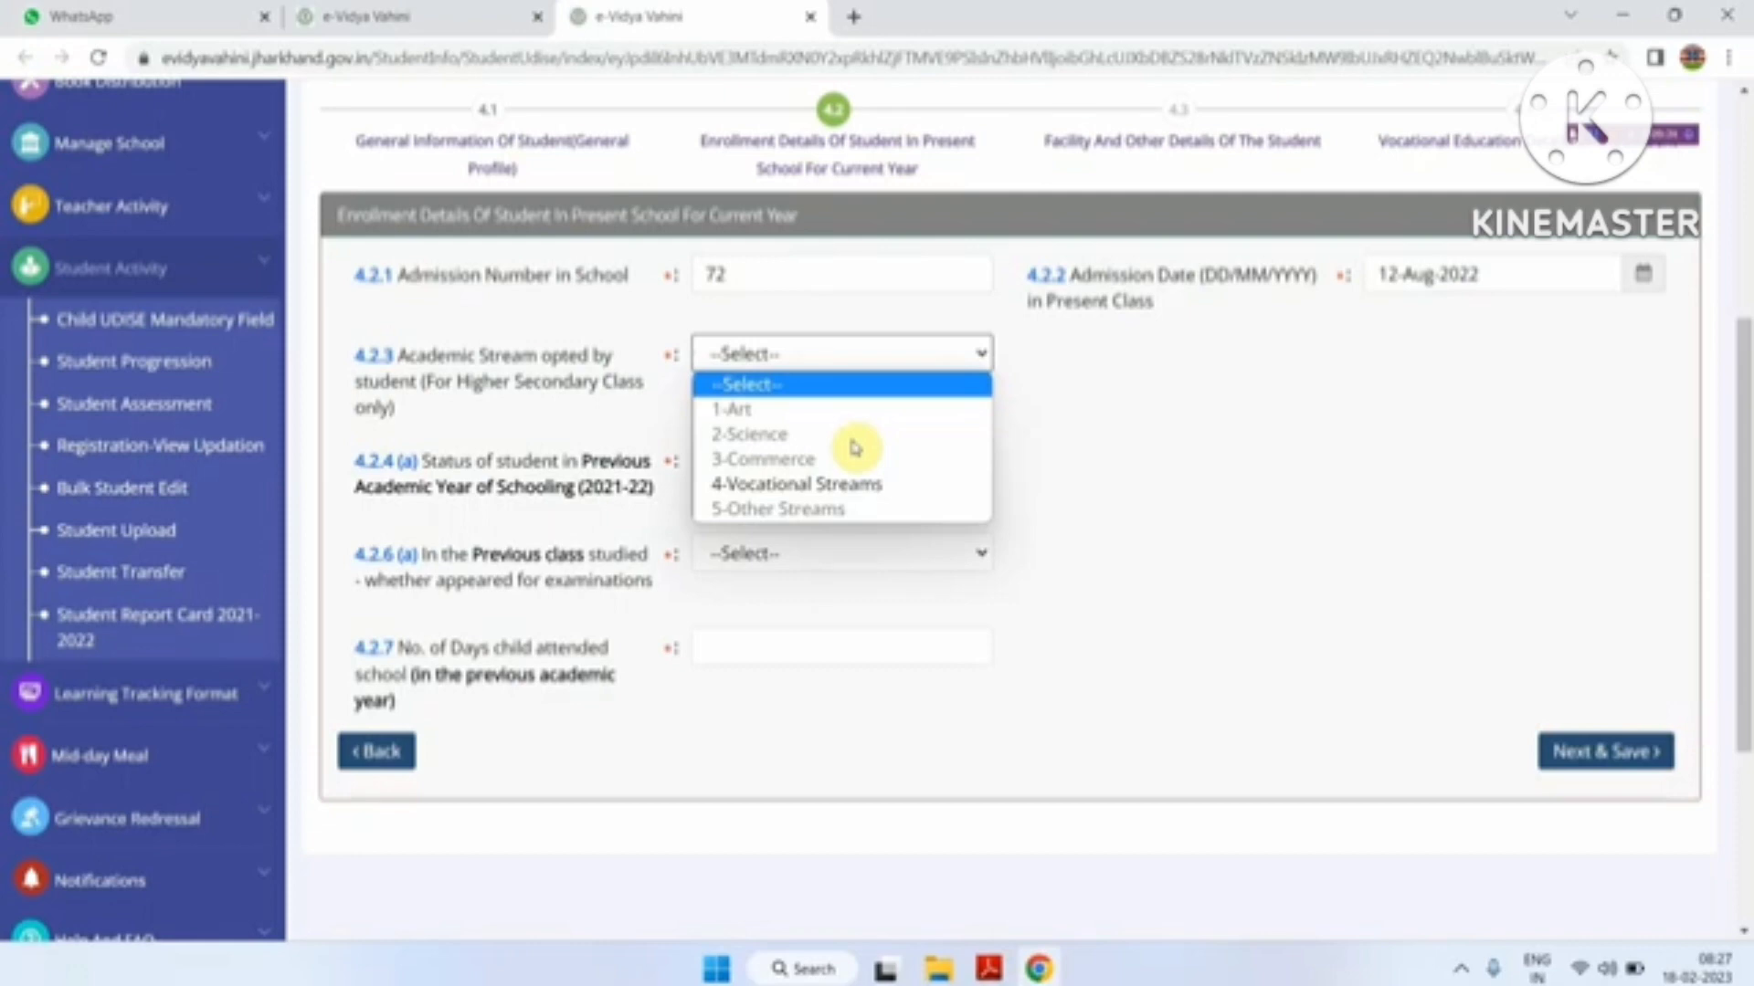
pyautogui.click(1039, 422)
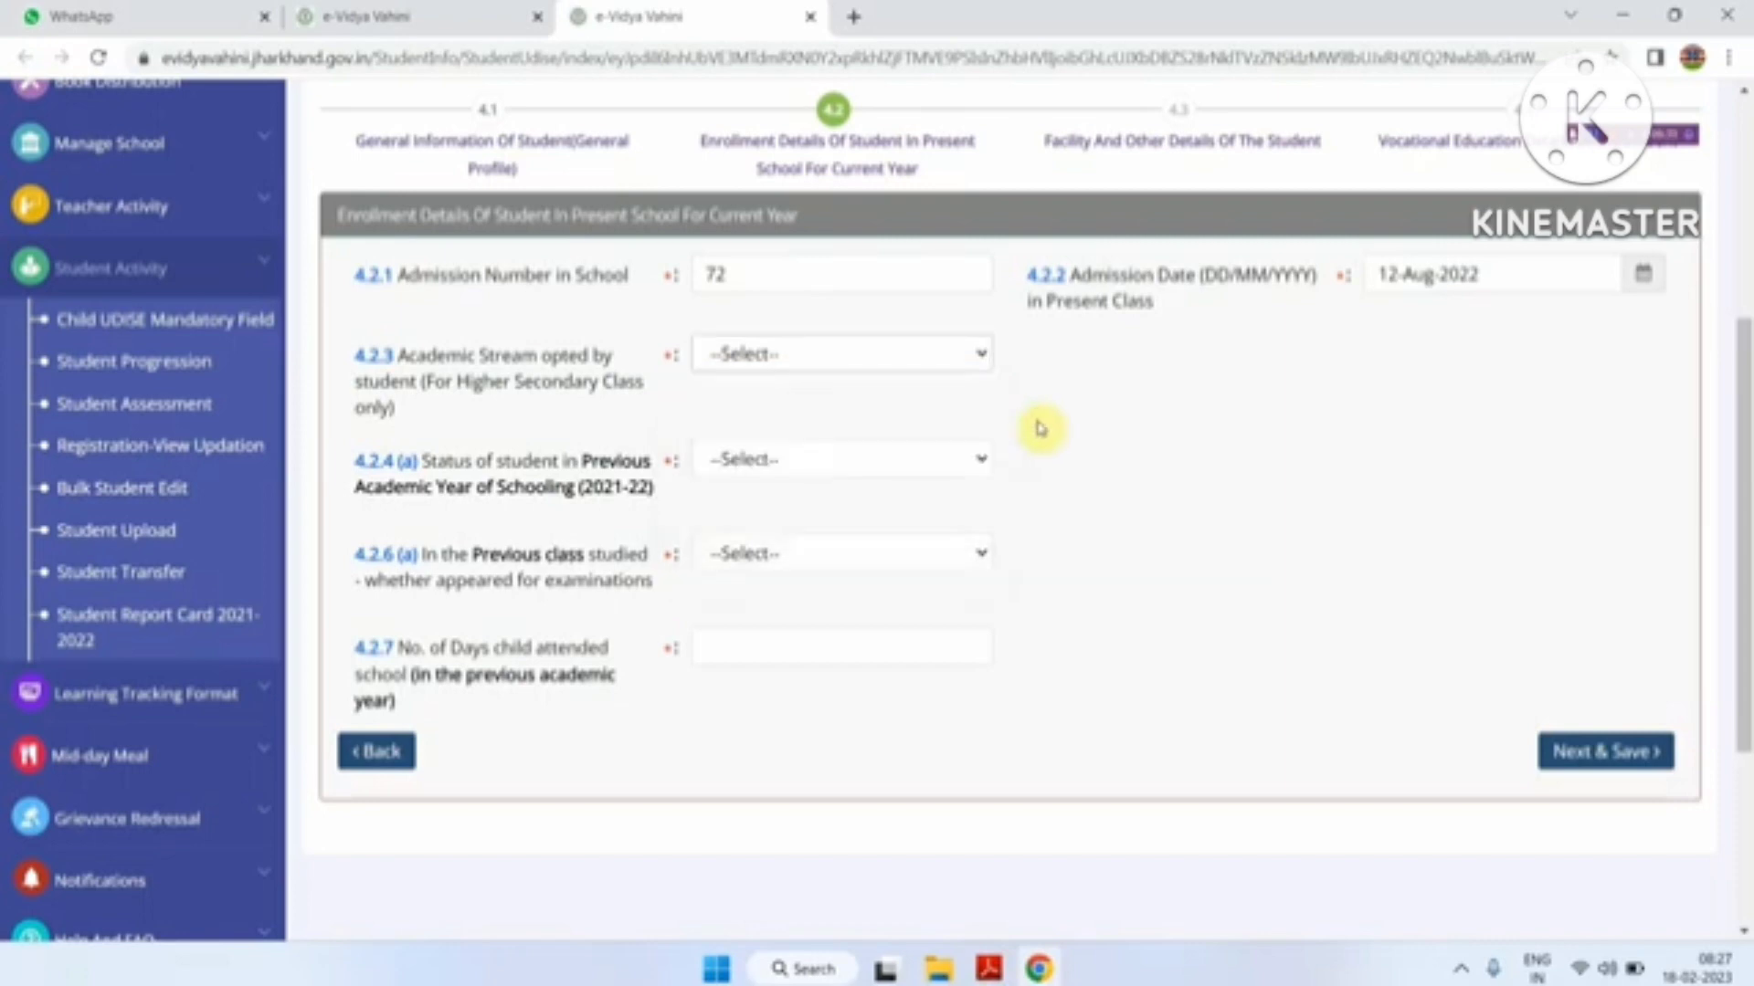
# Set 4.2.4 (a) previous-year status to 1-Studied at Current/Same School and 4.2.4 (b) Grade/Class Studied to Class 8.
pyautogui.click(863, 472)
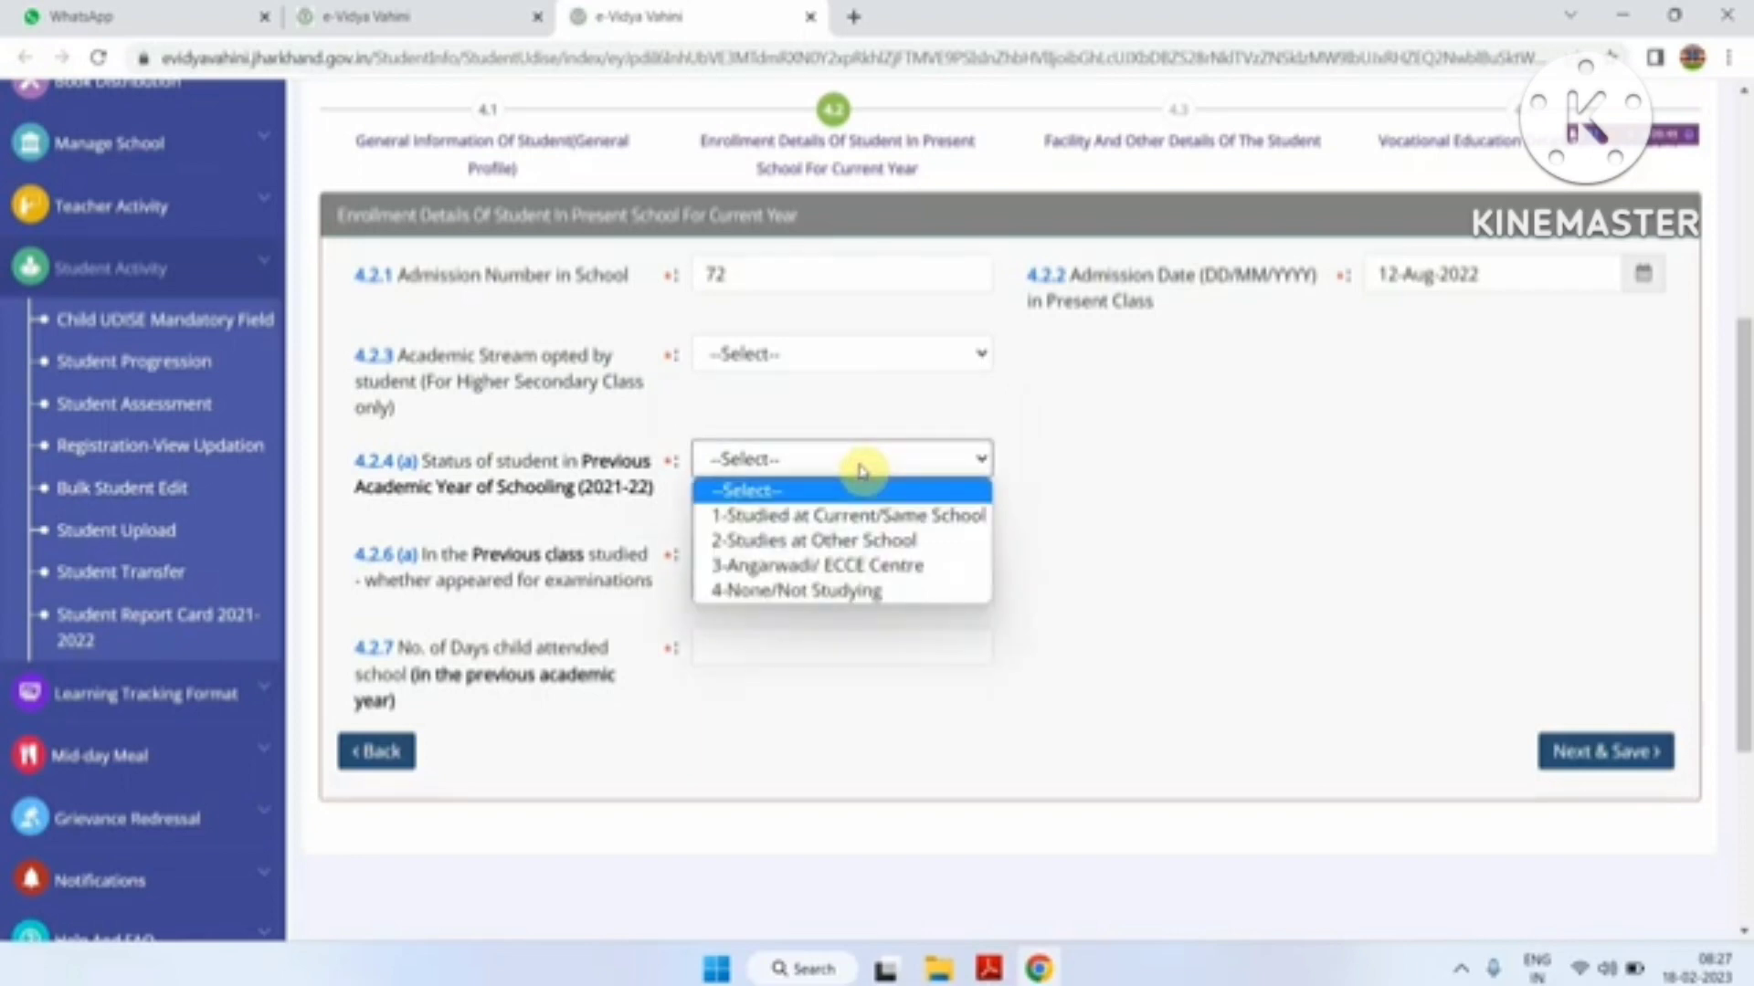
pyautogui.click(864, 517)
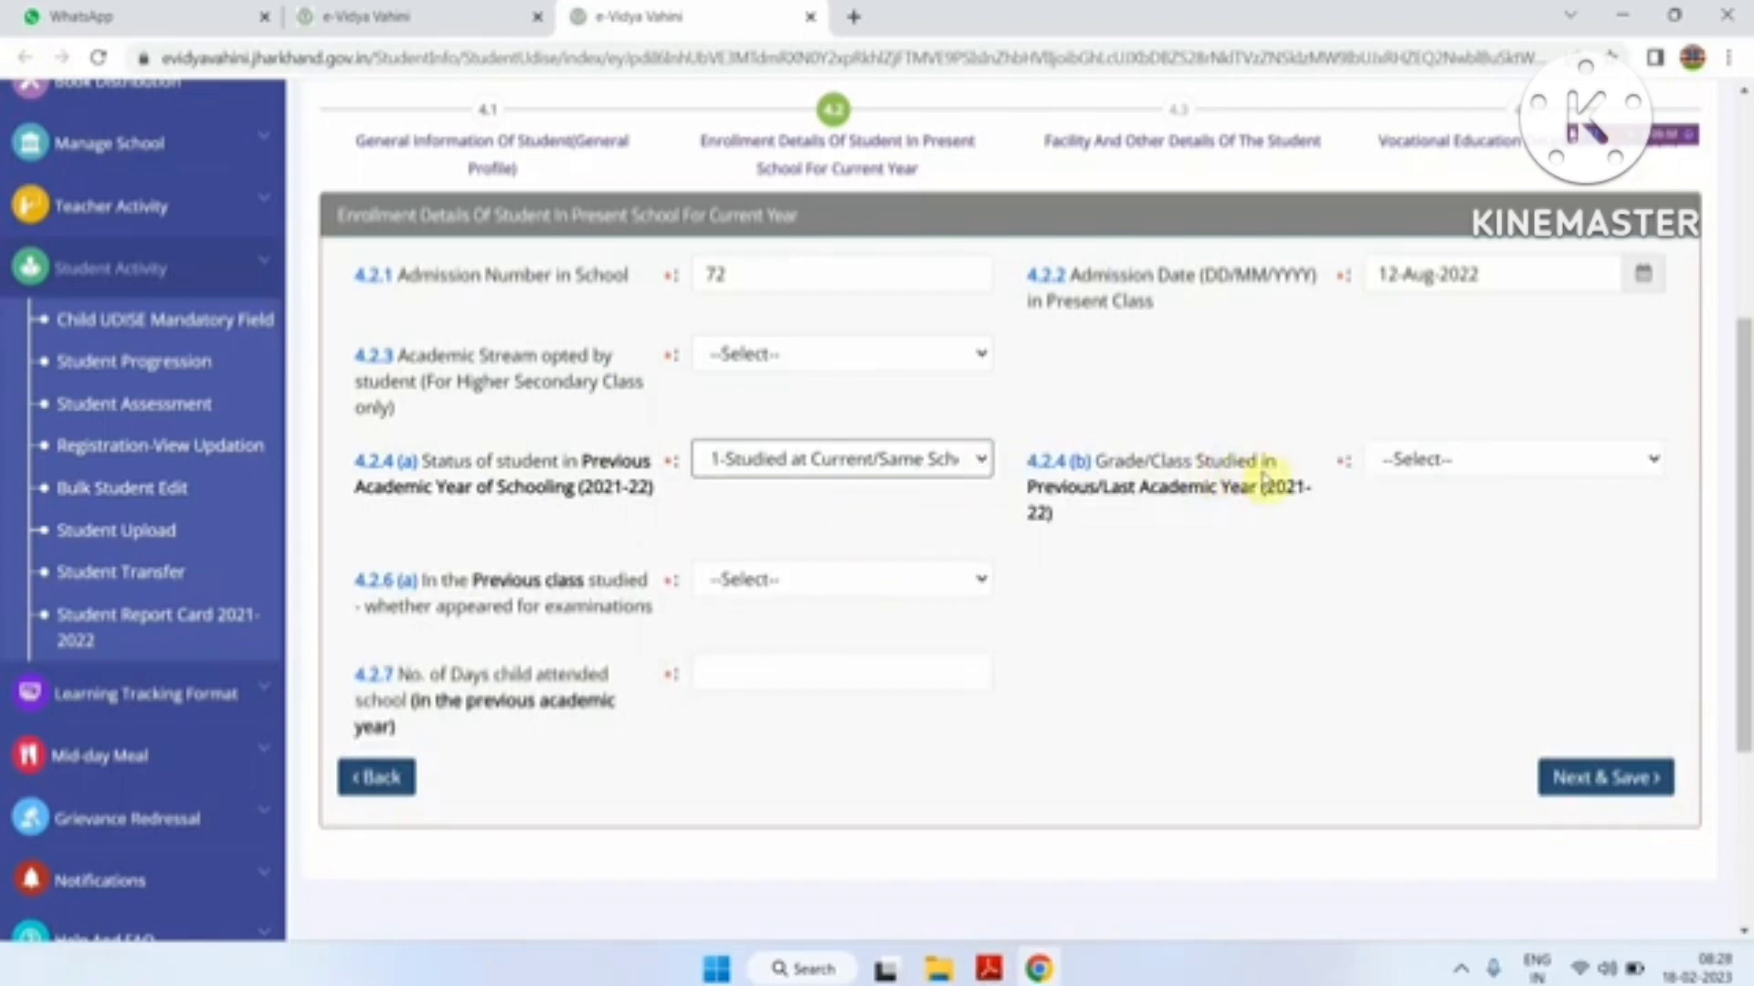
pyautogui.click(1420, 462)
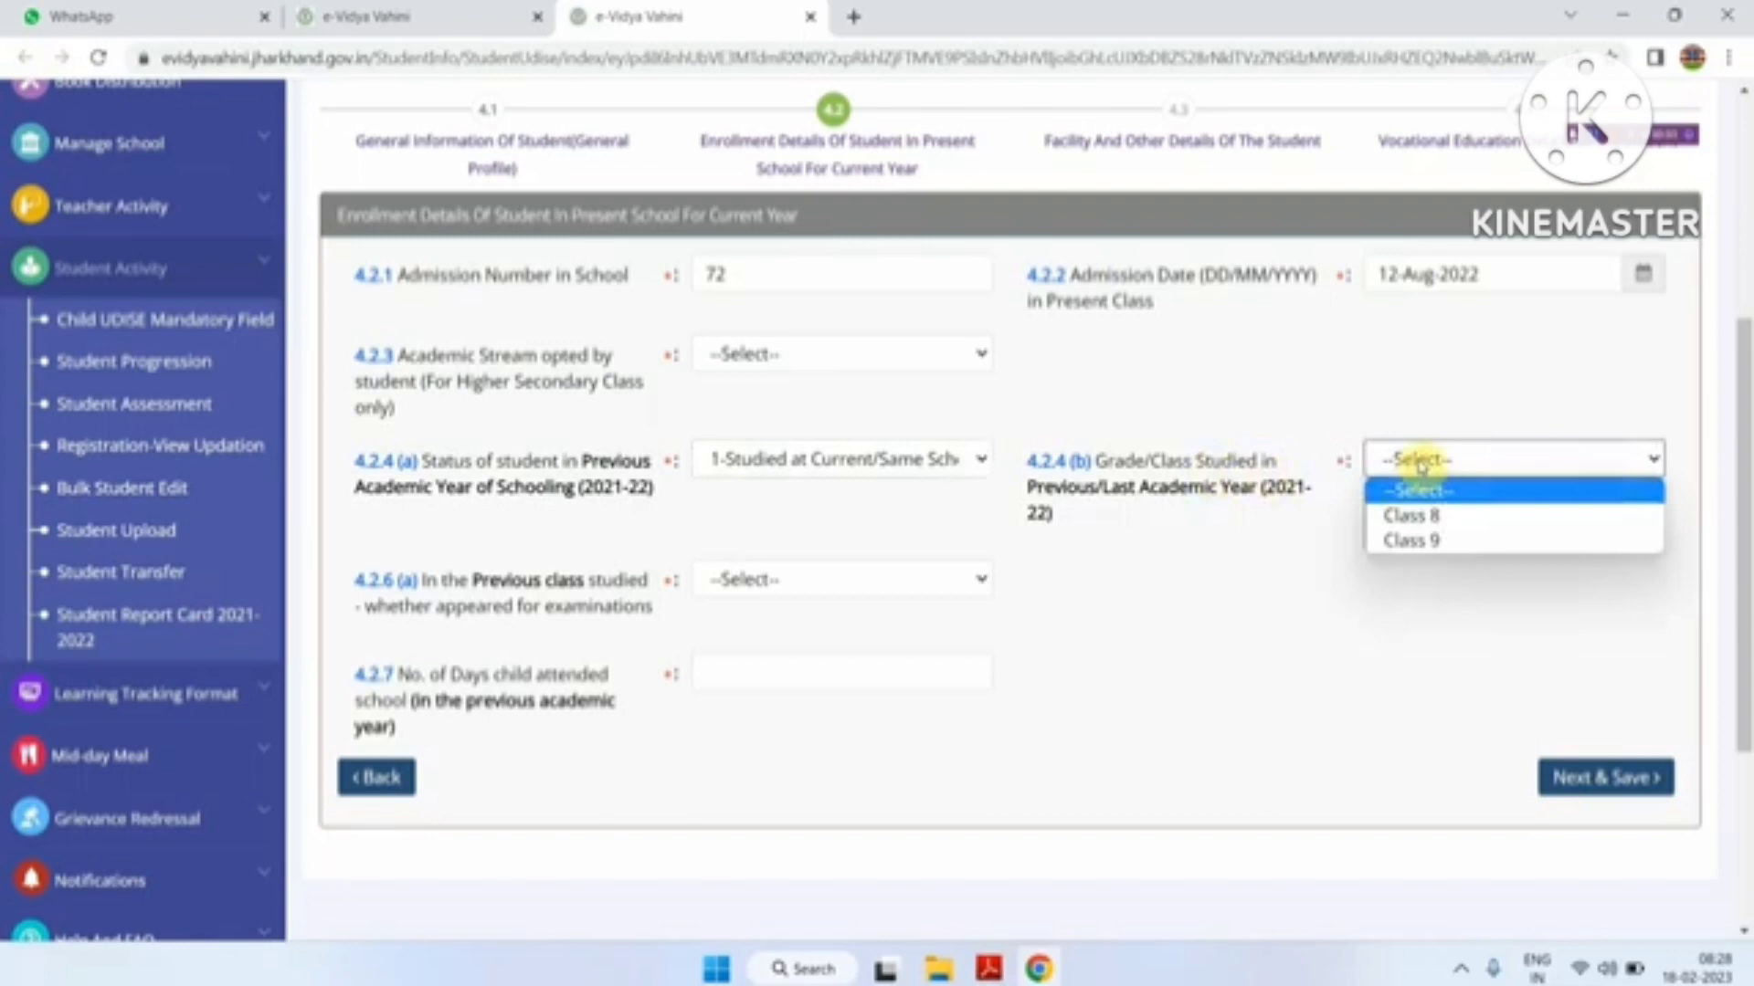
pyautogui.click(1419, 517)
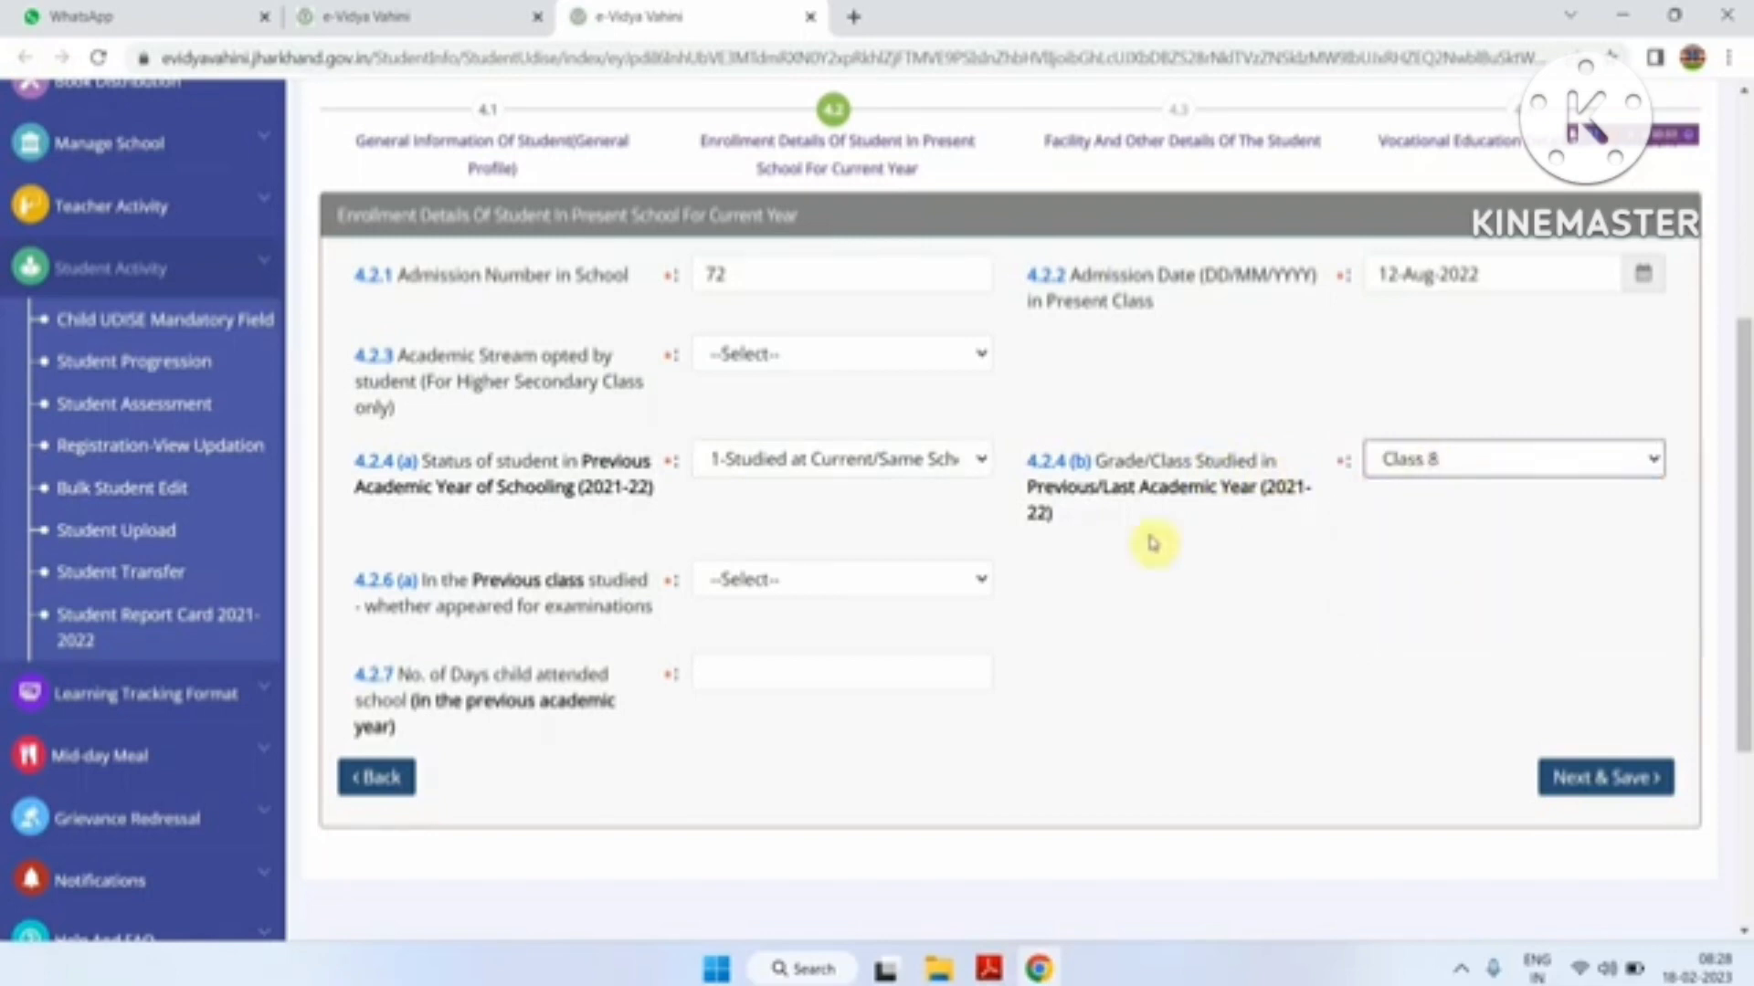
pyautogui.click(1383, 460)
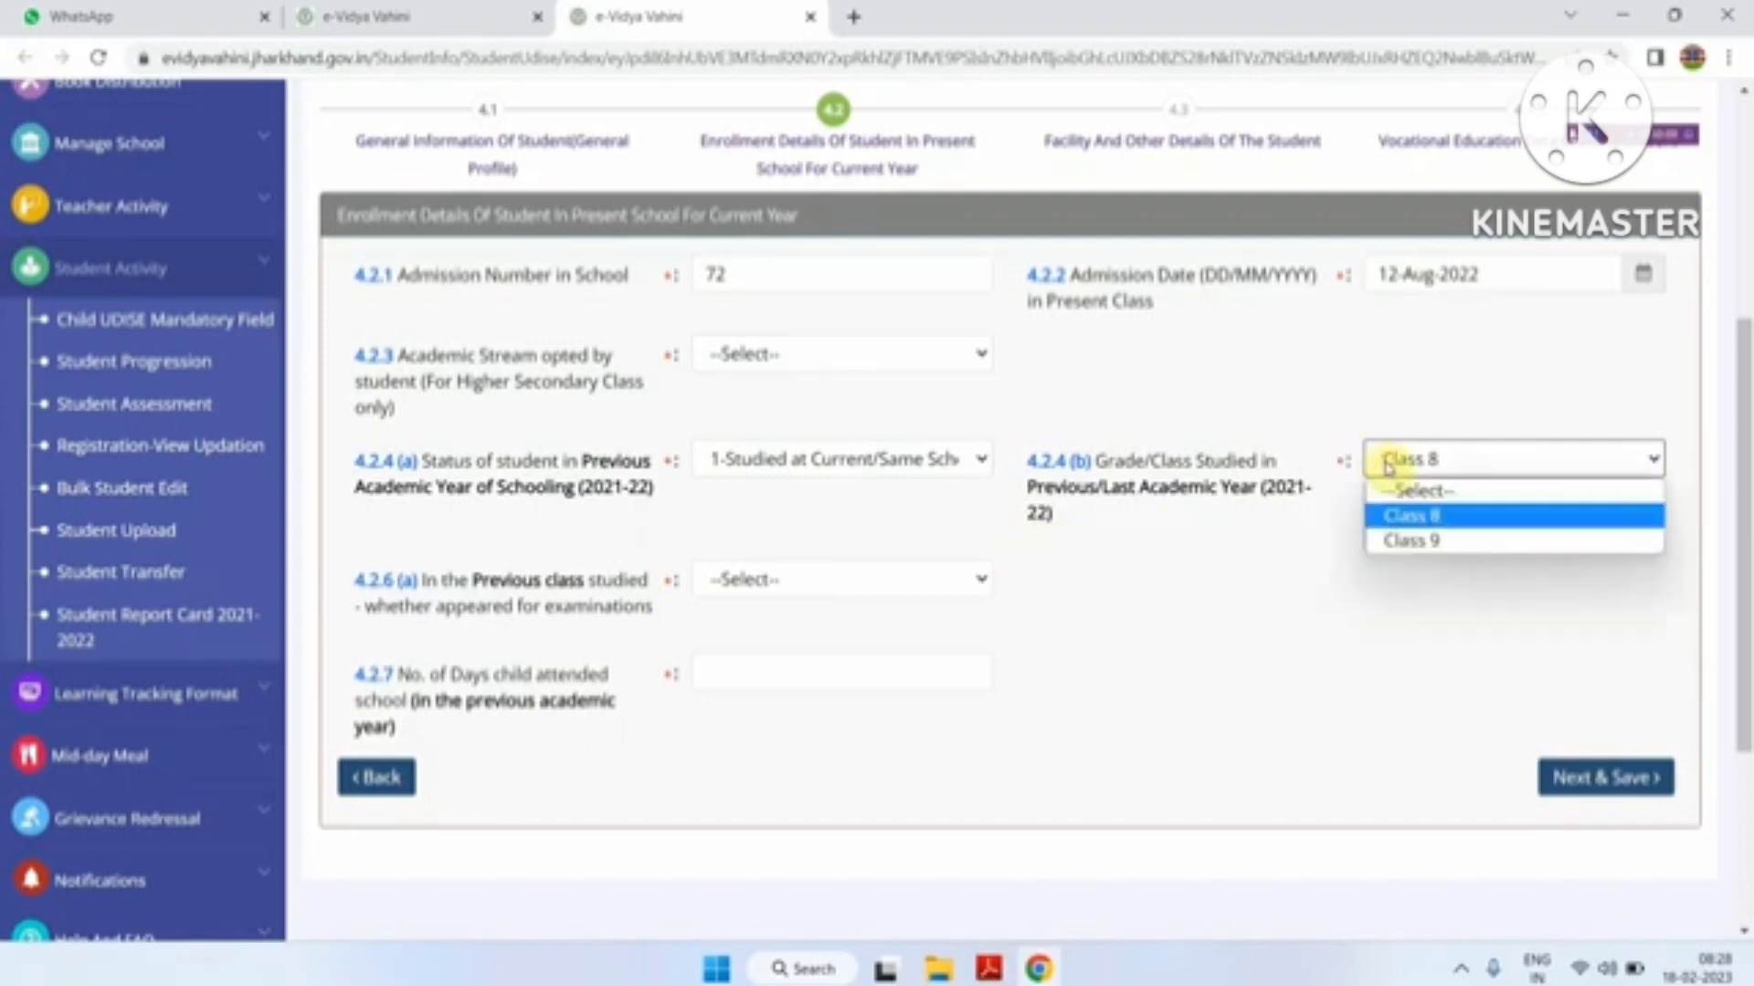
pyautogui.click(1406, 540)
pyautogui.click(1393, 466)
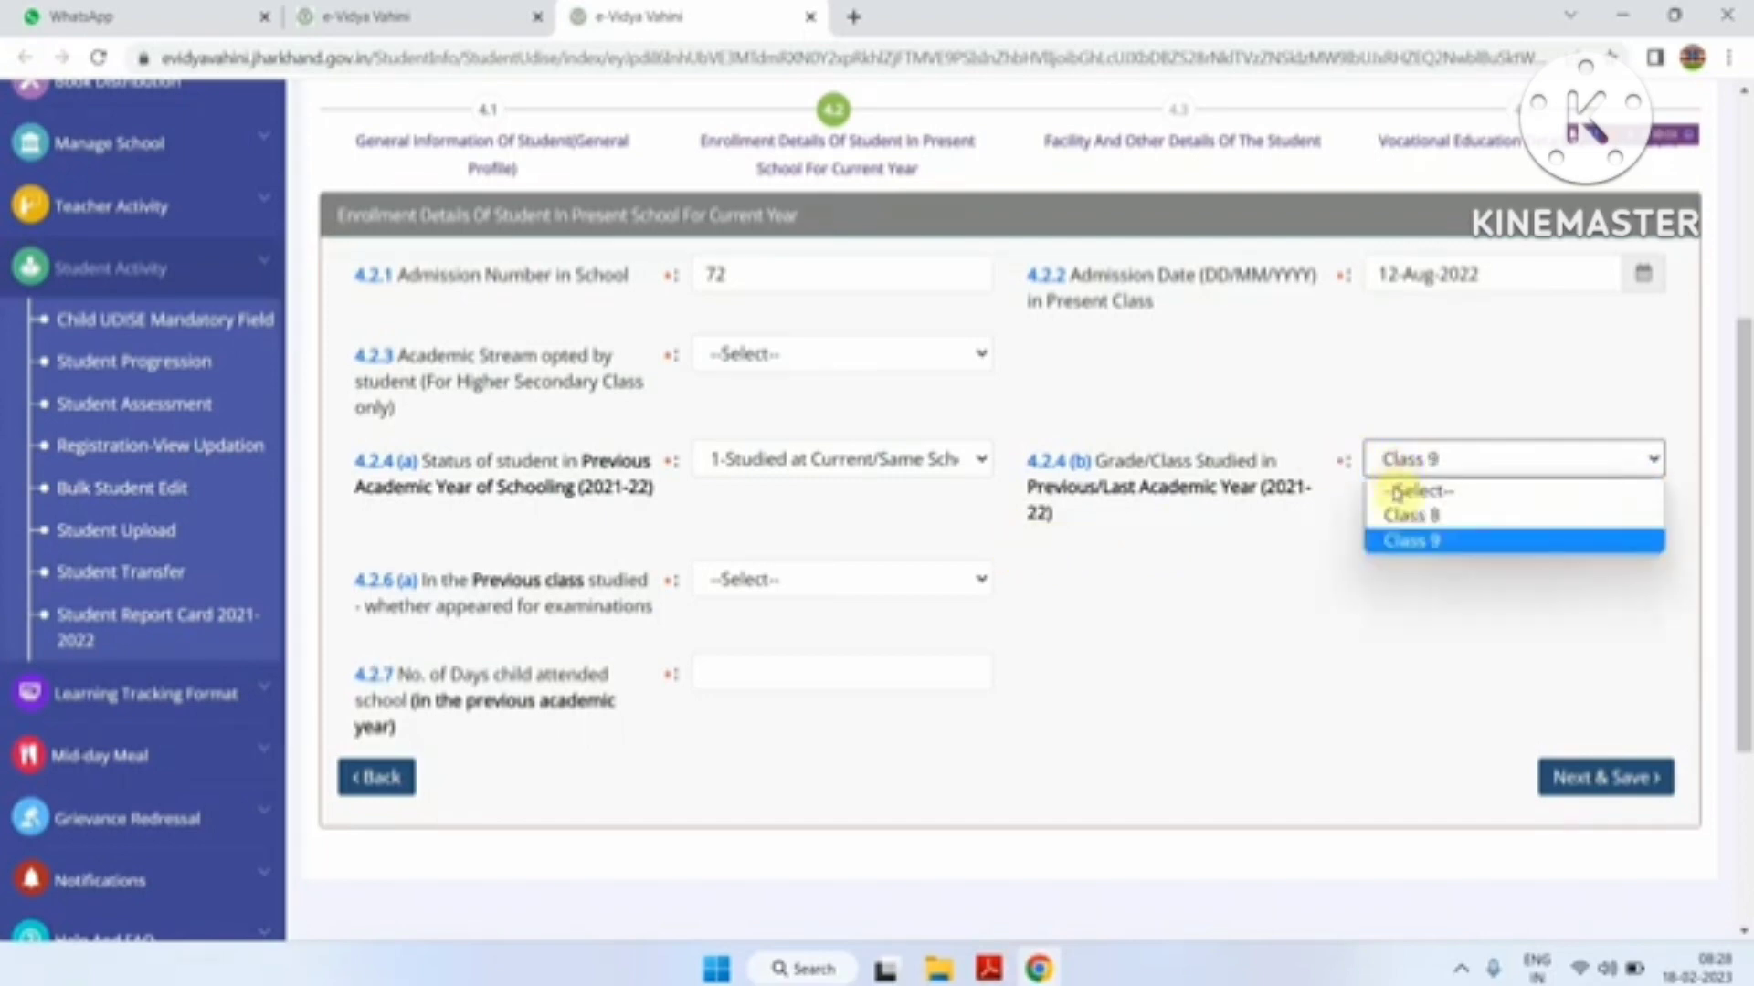
pyautogui.click(1401, 520)
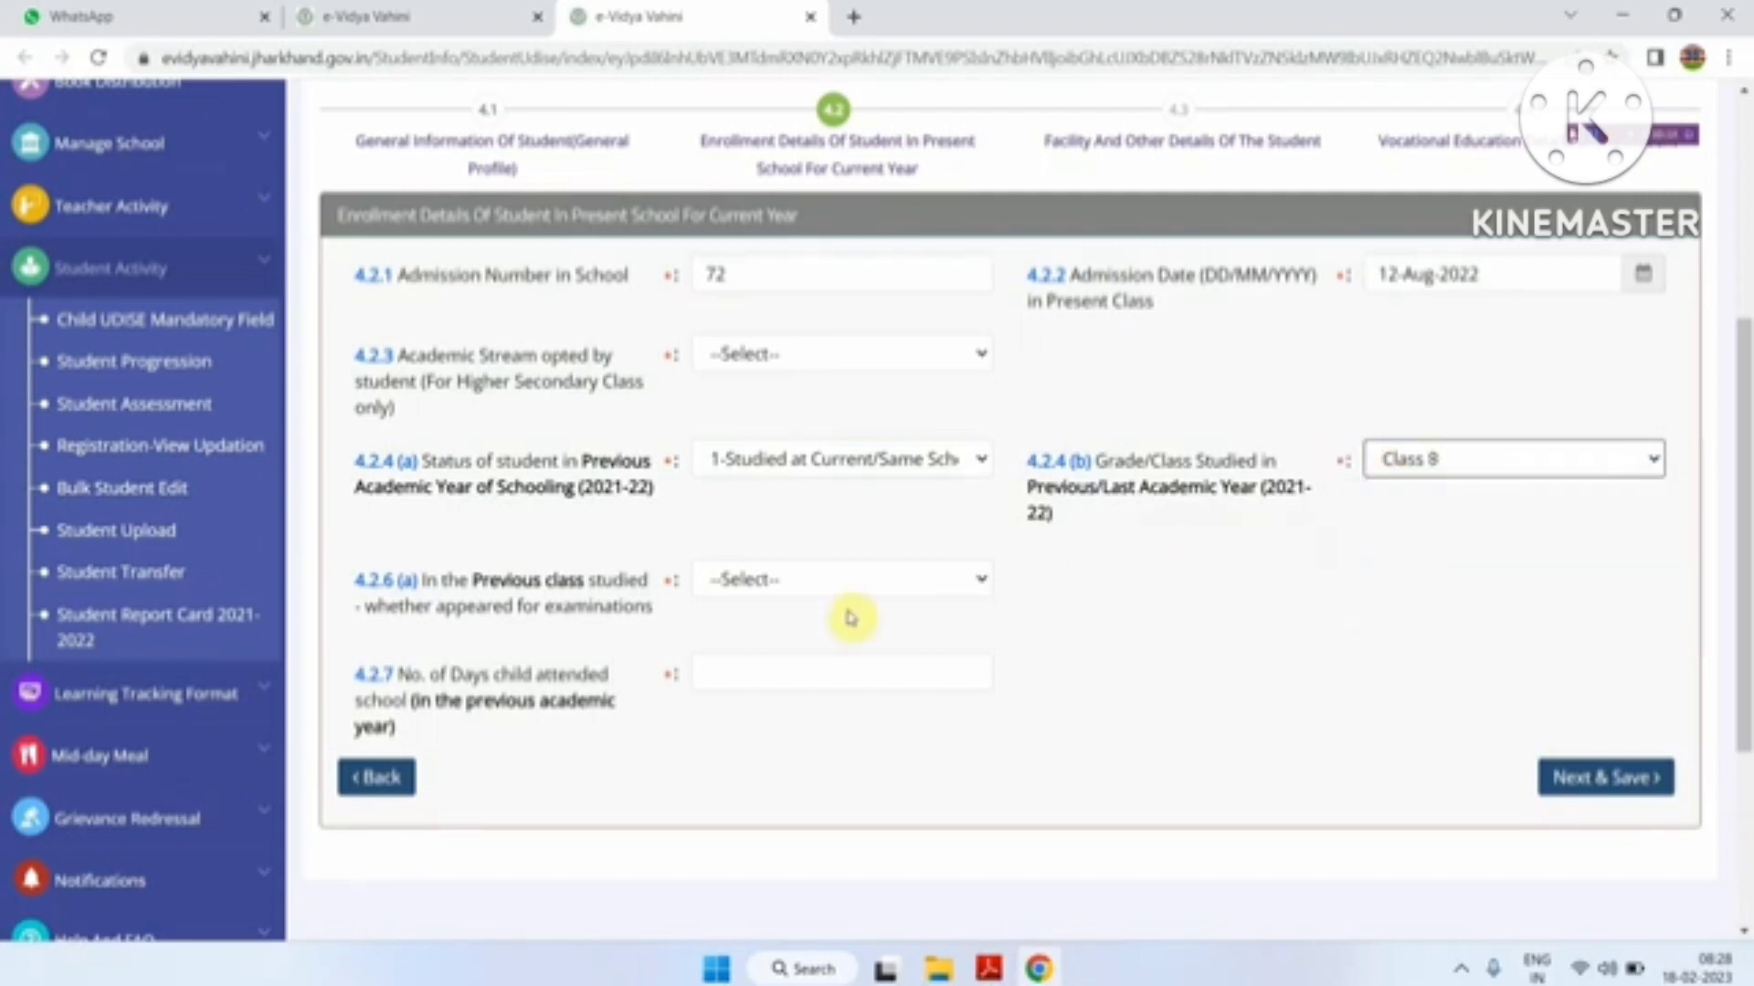
# Set 4.2.6 (a) whether appeared for examinations to 1-Appreared and 4.2.6 (b) result of the examination to 1-Promoted/Passed.
pyautogui.click(813, 581)
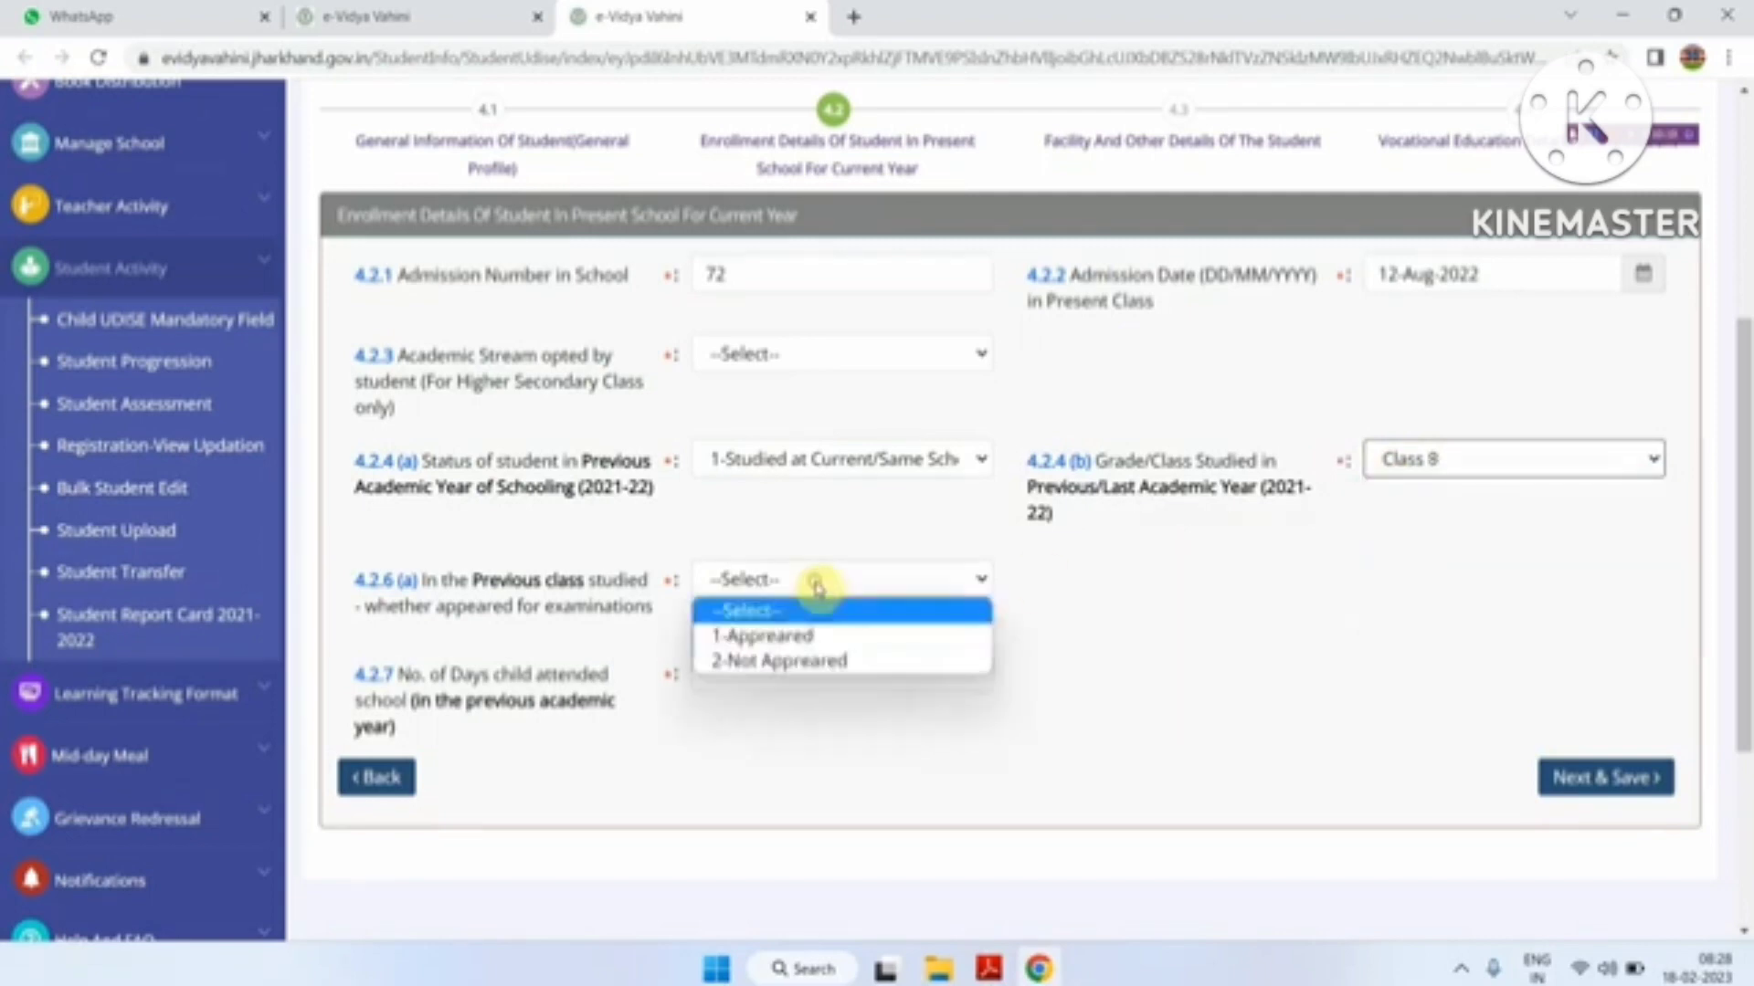
pyautogui.click(801, 637)
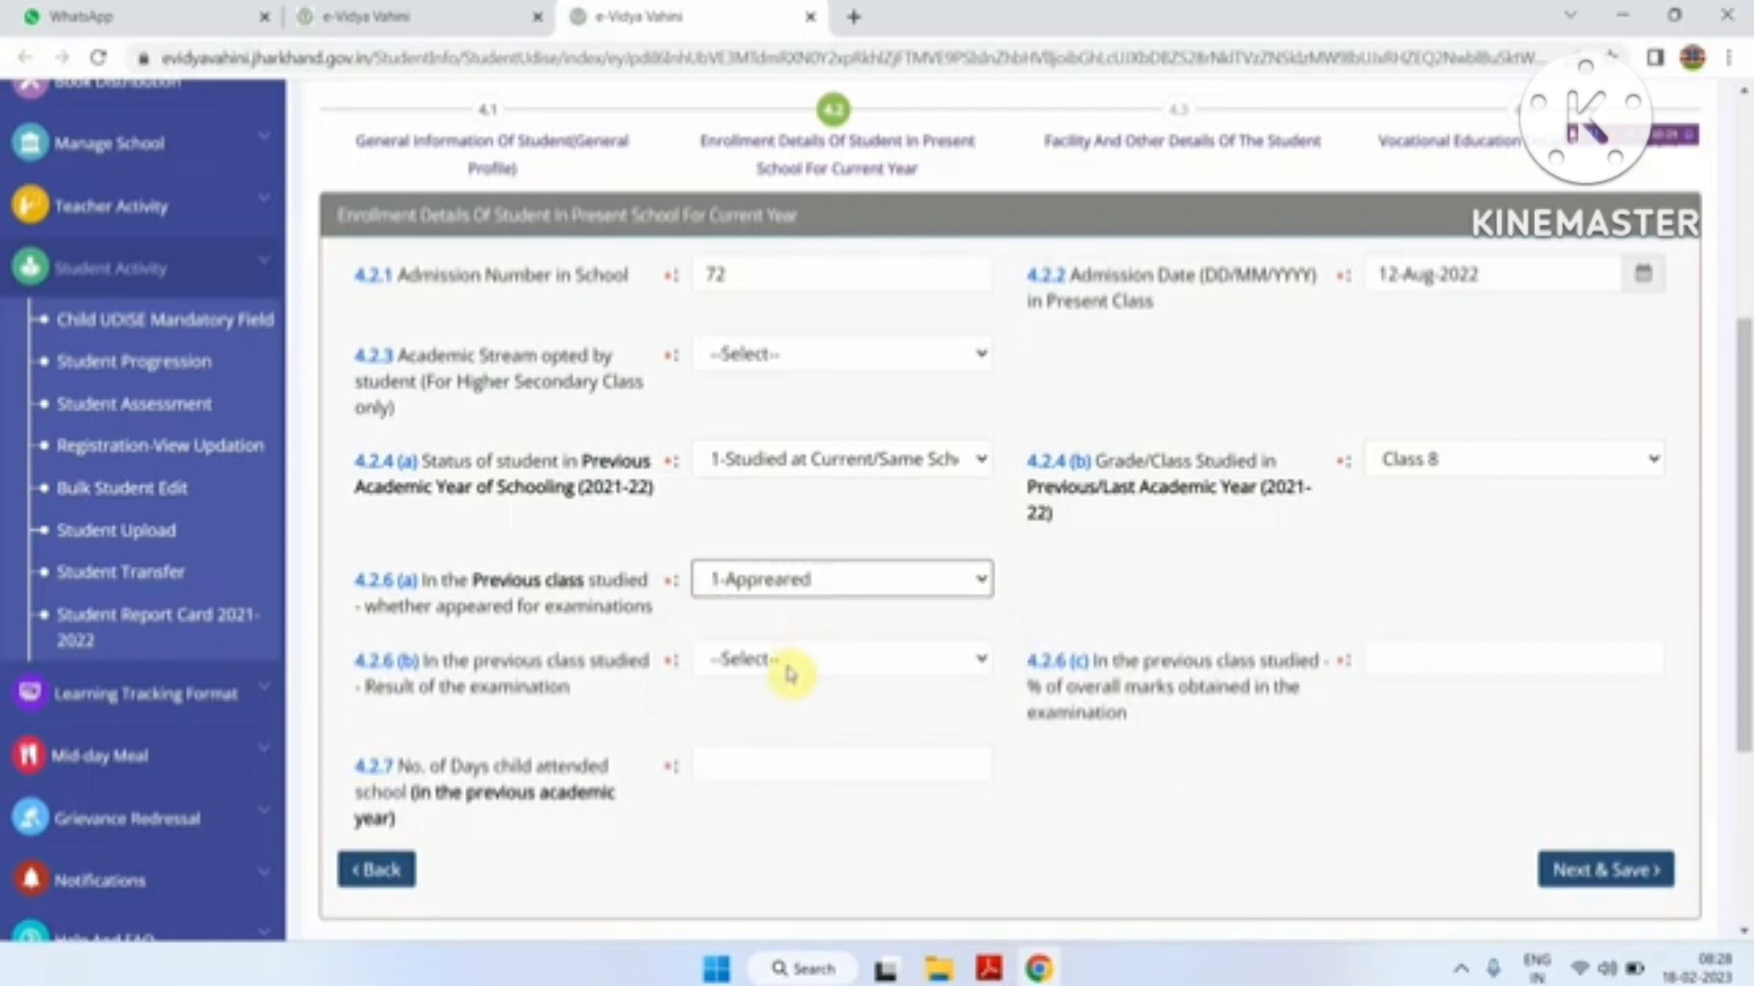
pyautogui.click(787, 665)
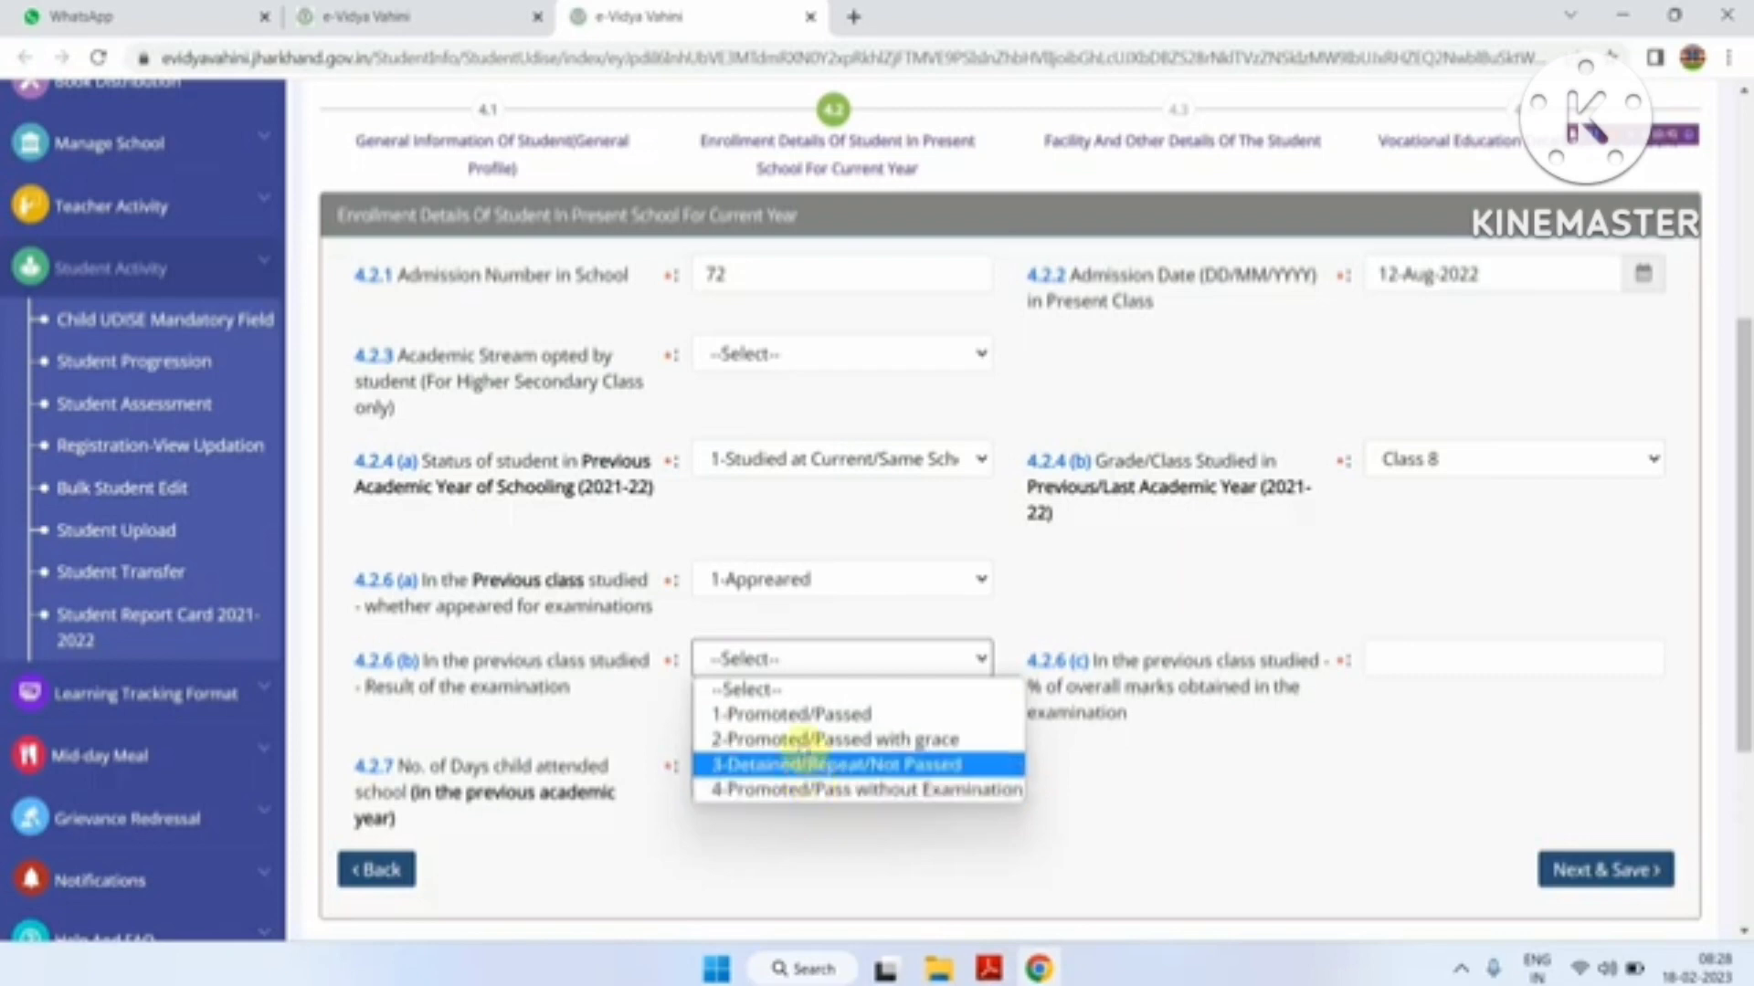
pyautogui.click(799, 718)
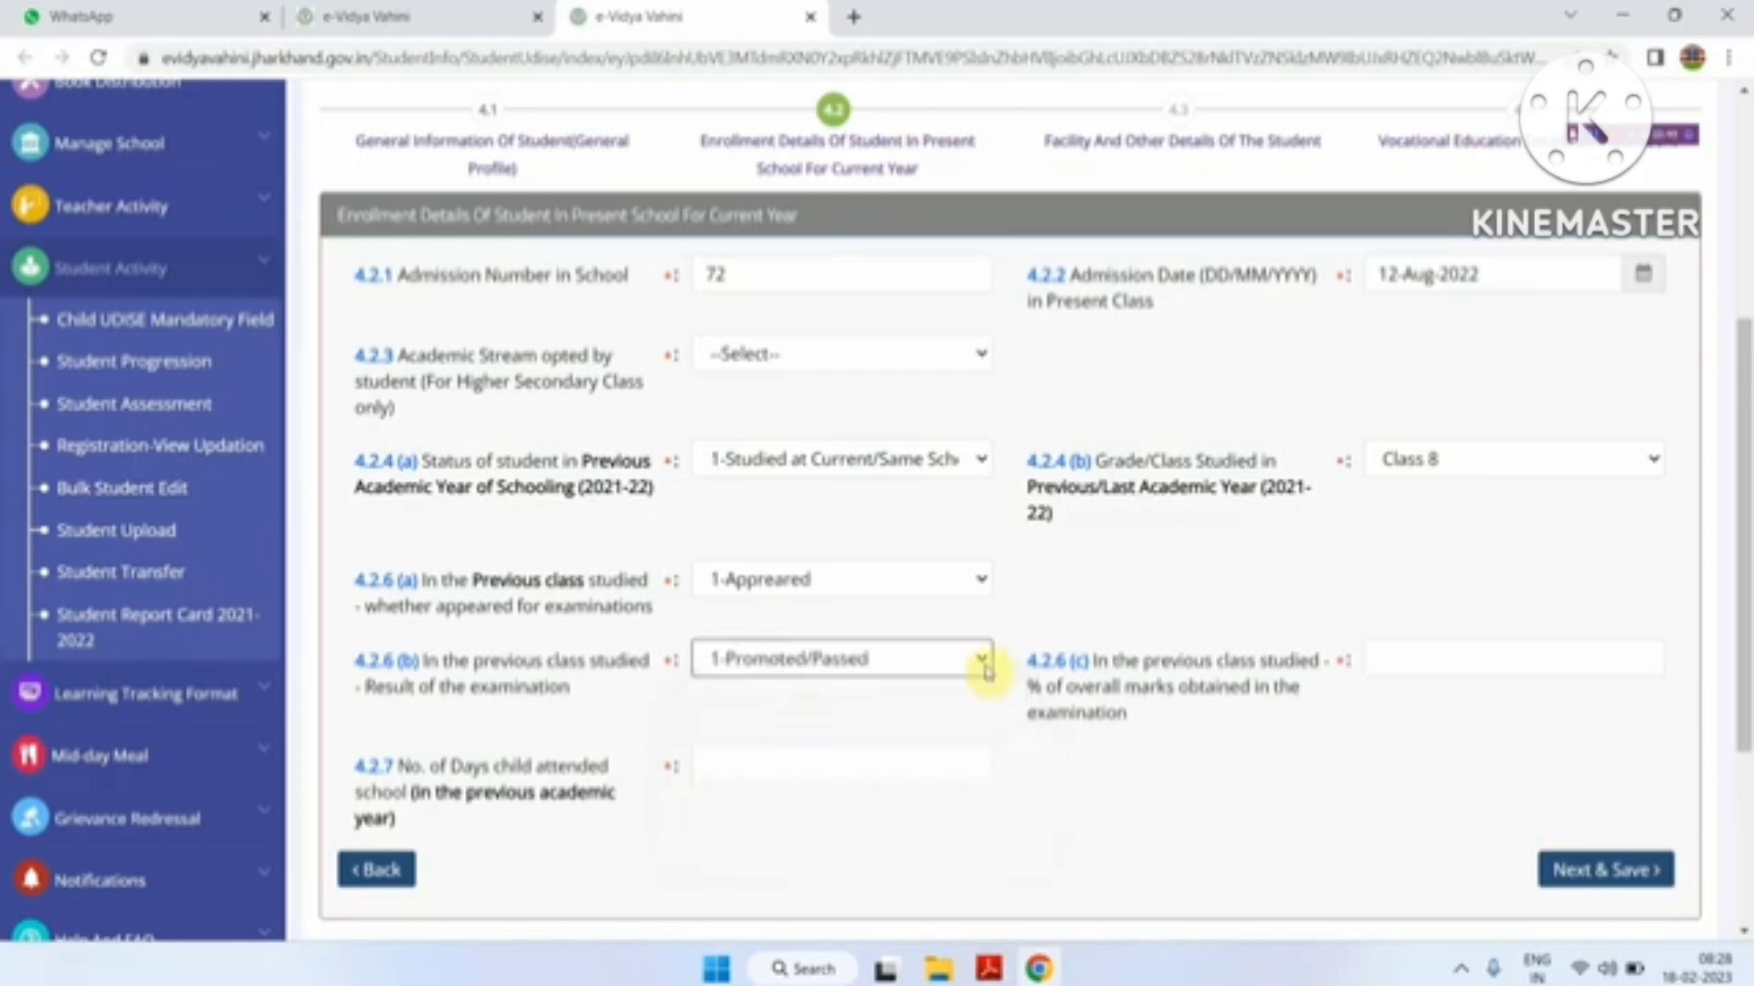
# Enter 60 as the 4.2.6 (c) percentage of overall marks and 200 as the 4.2.7 number of days attended.
pyautogui.click(1411, 661)
pyautogui.click(1496, 714)
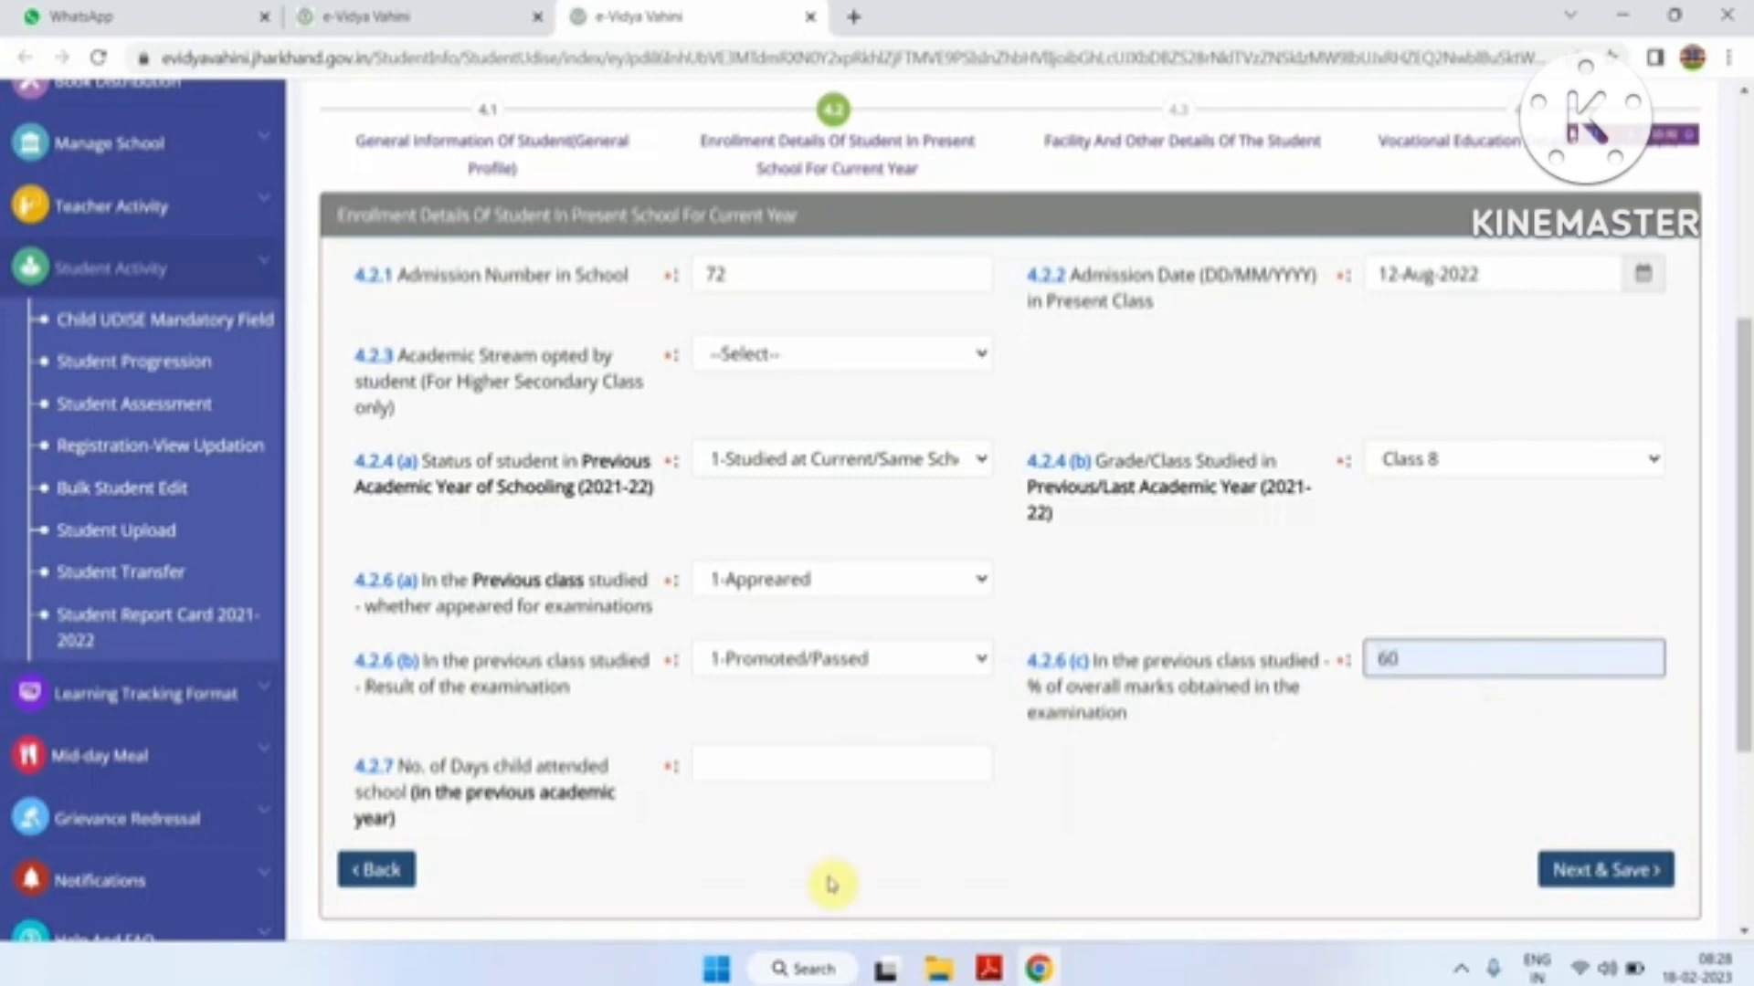
pyautogui.click(755, 752)
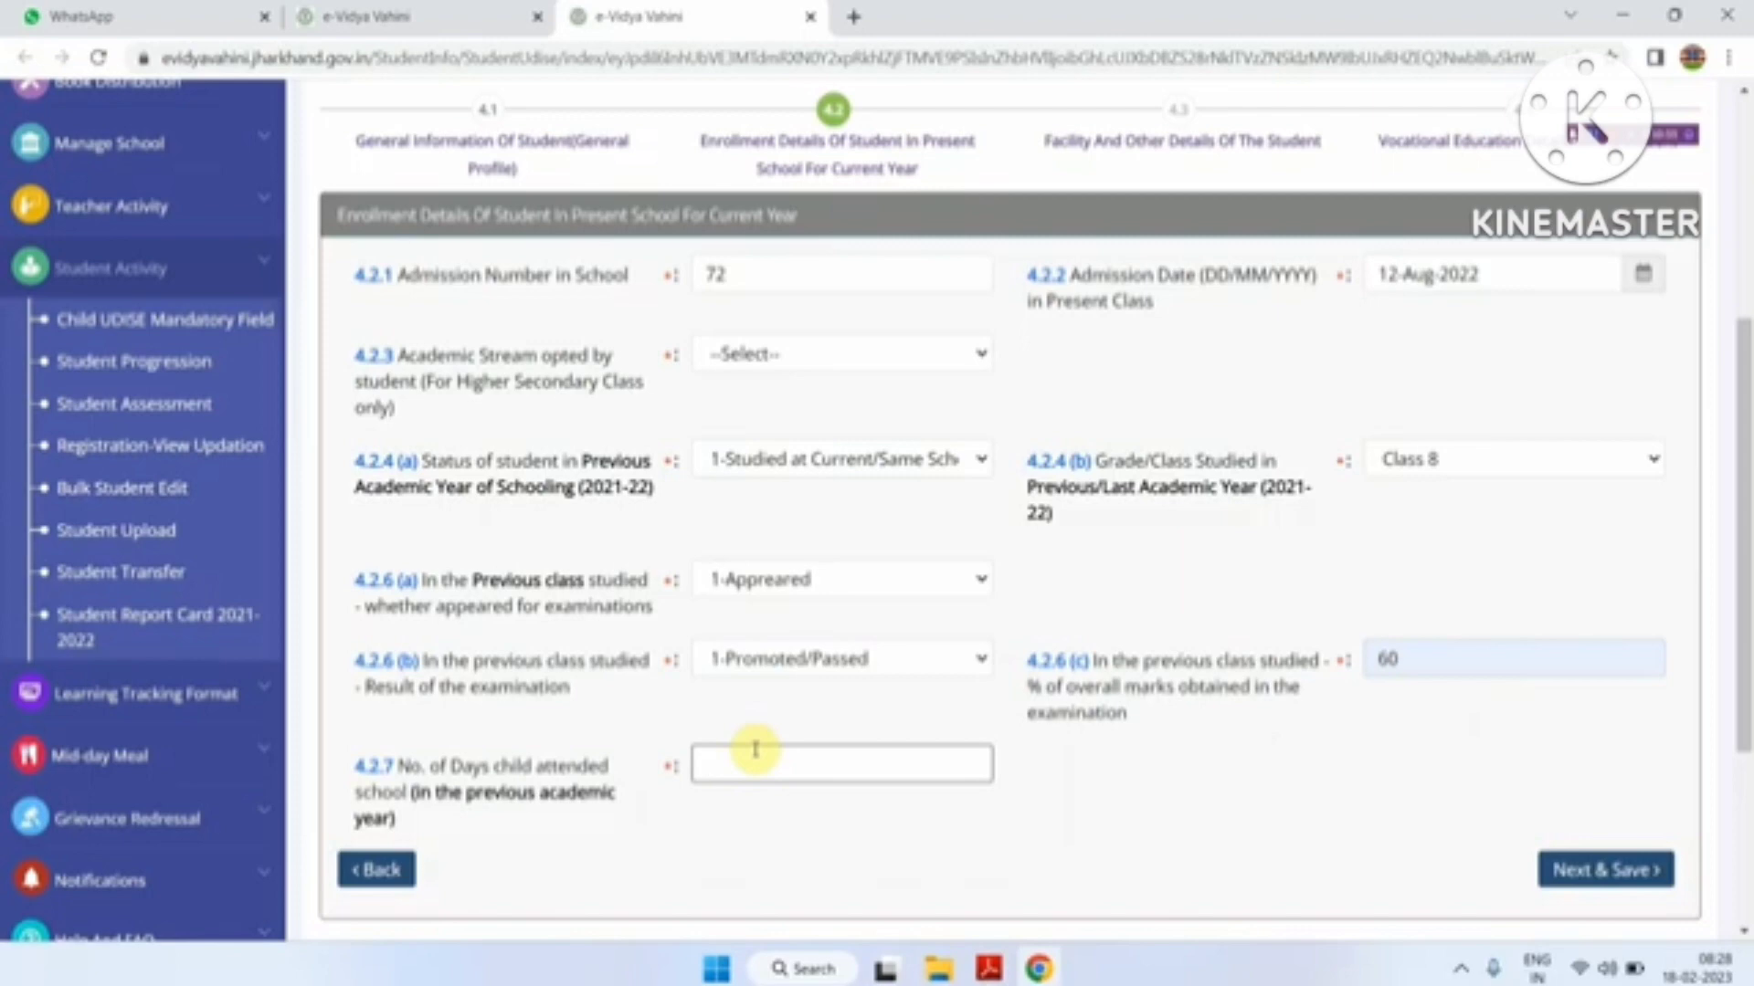
pyautogui.write('200')
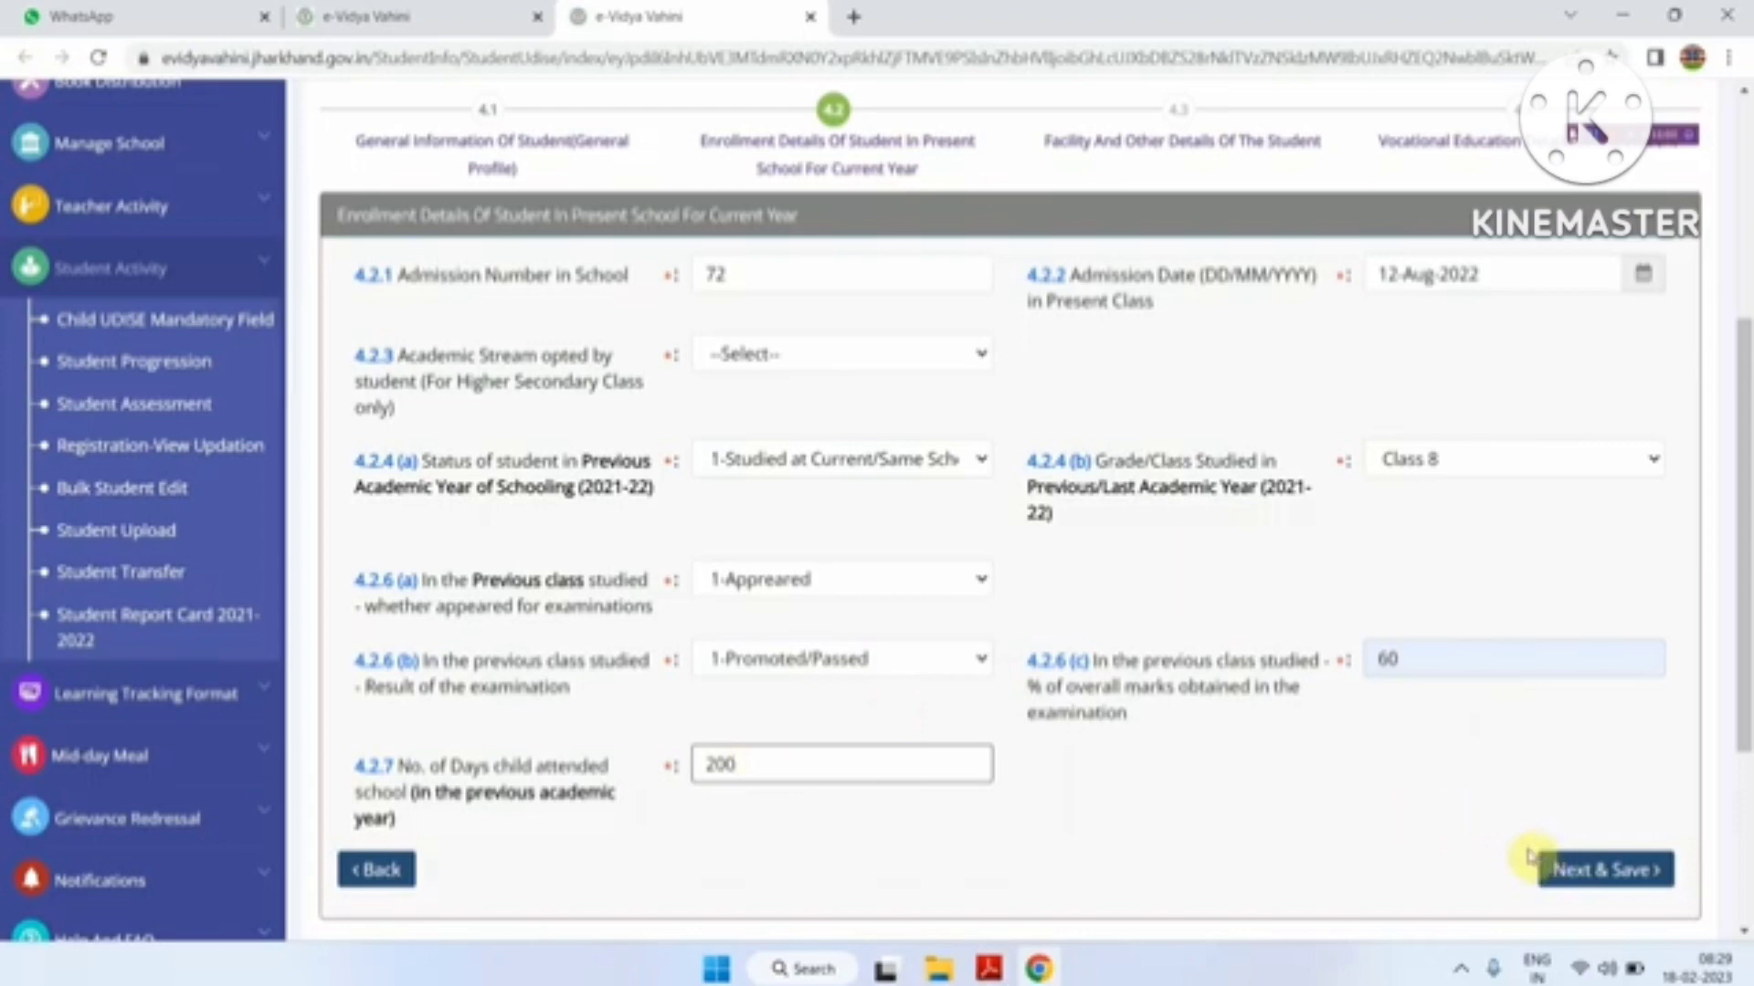
# Set 4.2.3 Academic Stream to 4-Vocational Streams, then save the enrollment details and proceed to section 4.3.
pyautogui.click(966, 347)
pyautogui.click(909, 486)
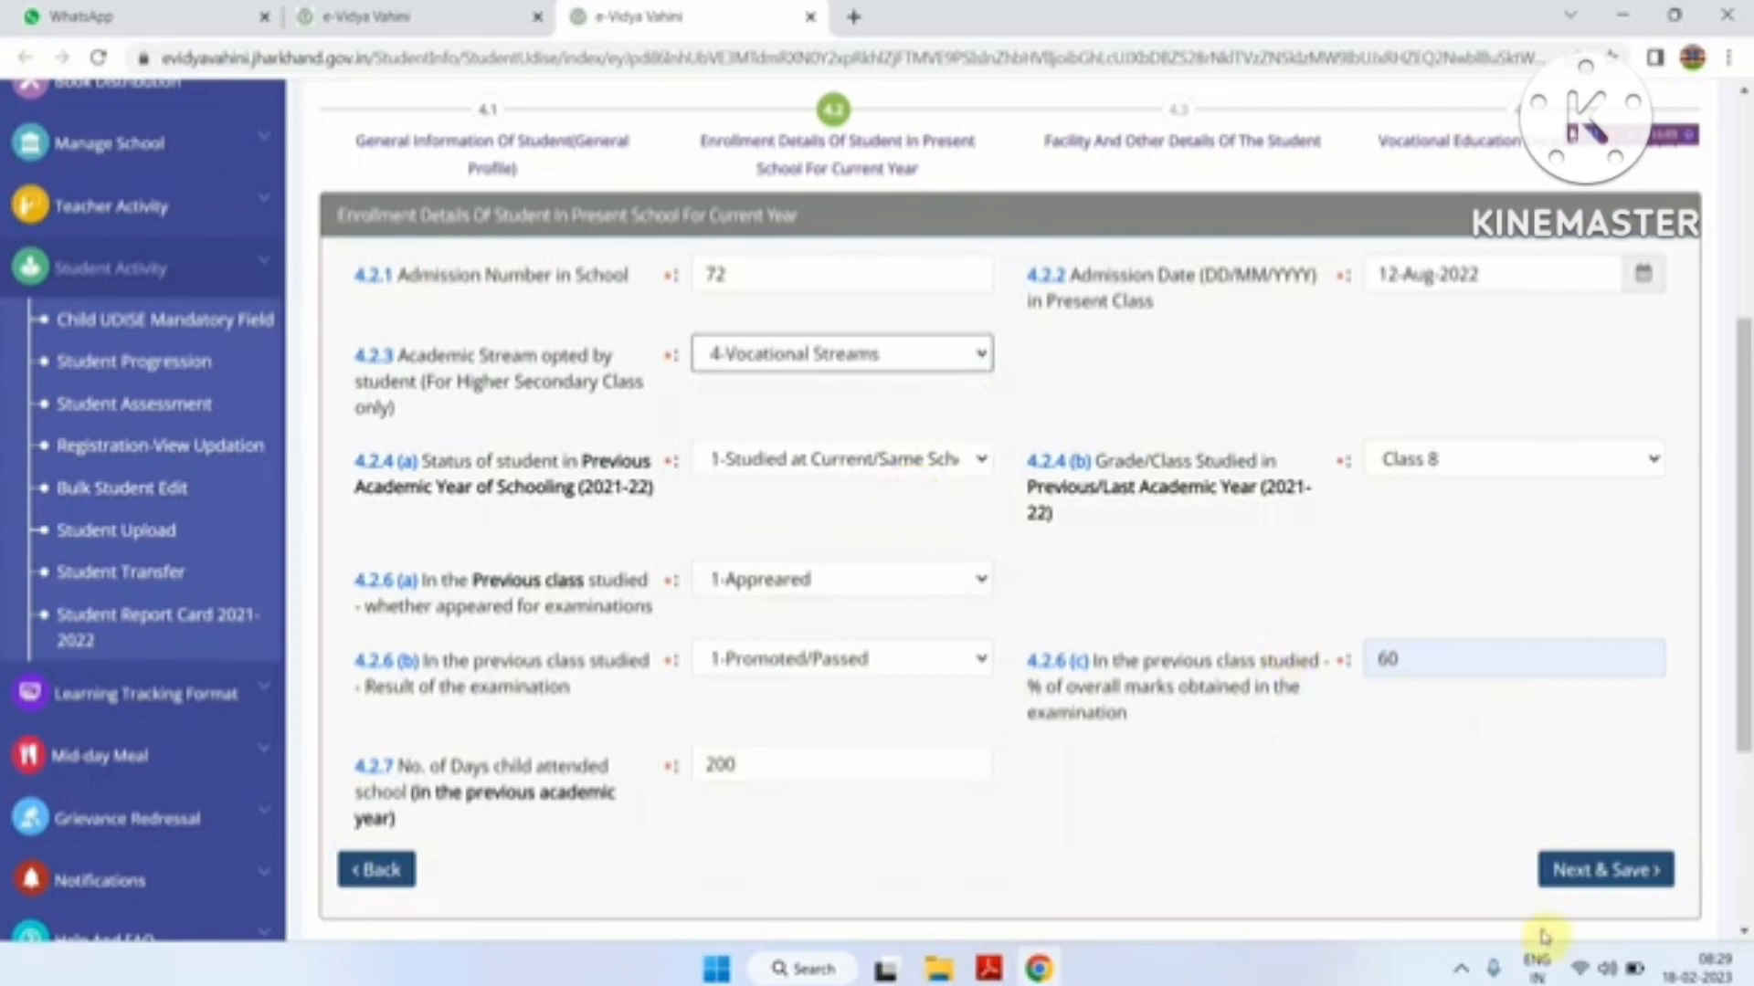
pyautogui.click(1564, 875)
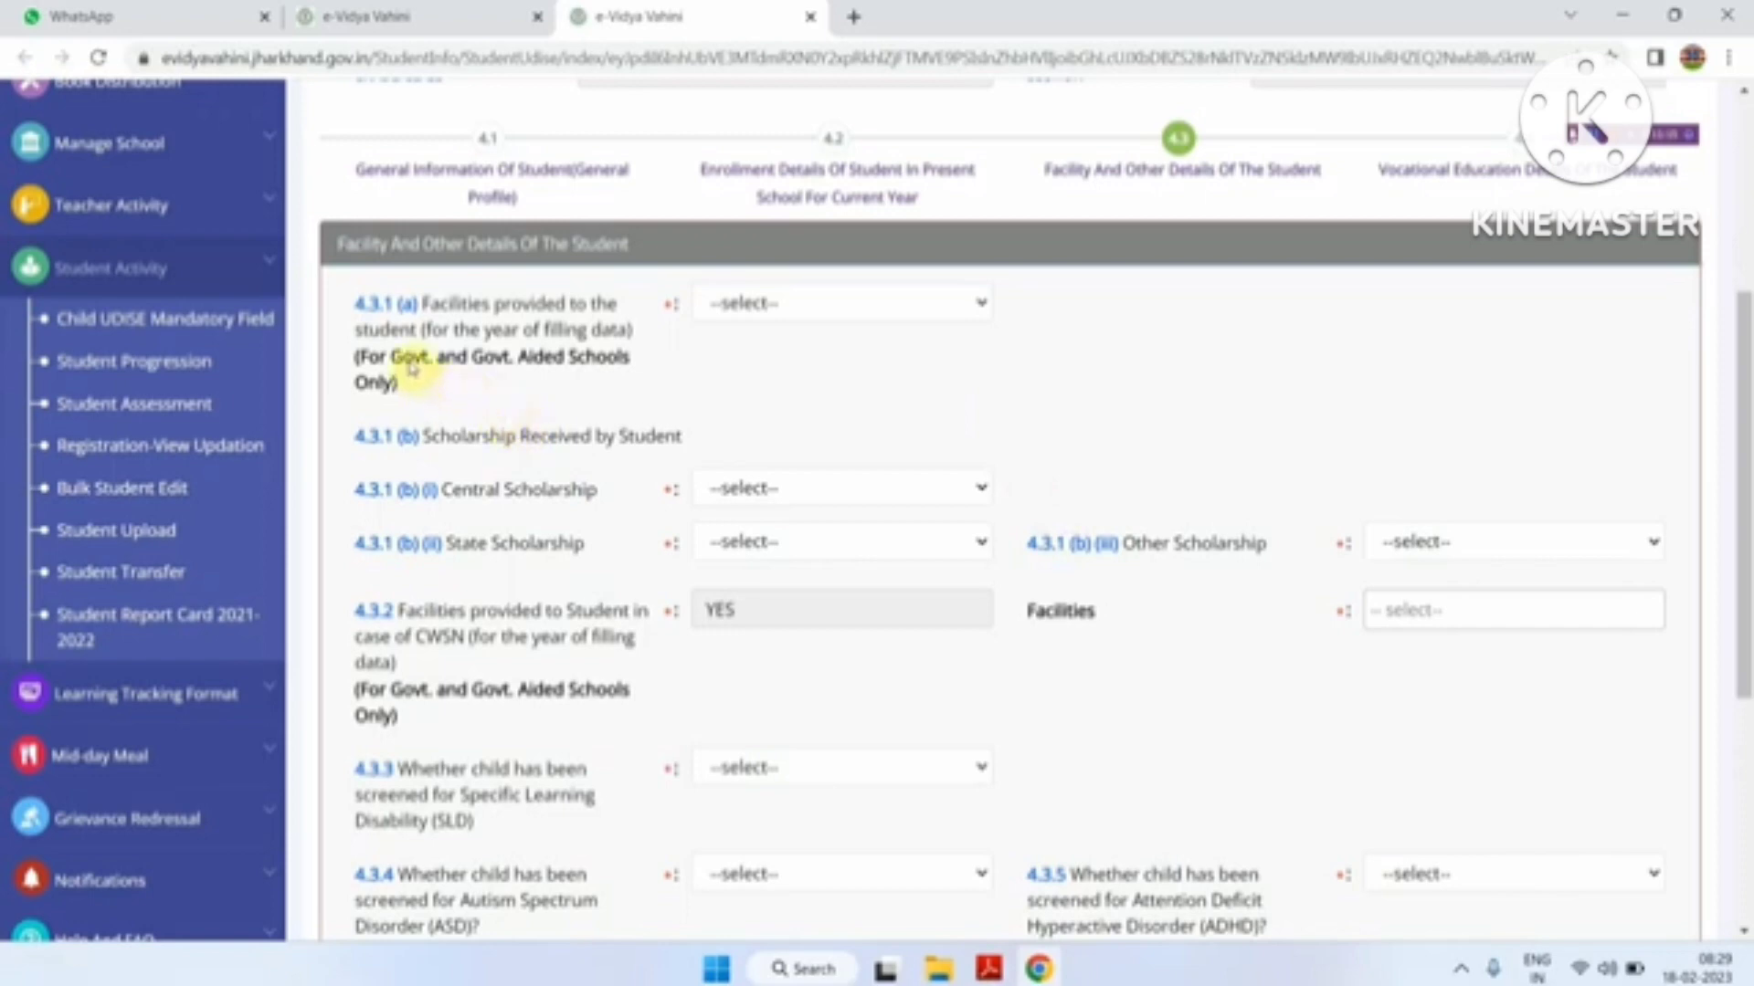
# Set 4.3.1 (a) Facilities provided to the student to YES and look through the available facilities.
pyautogui.click(742, 305)
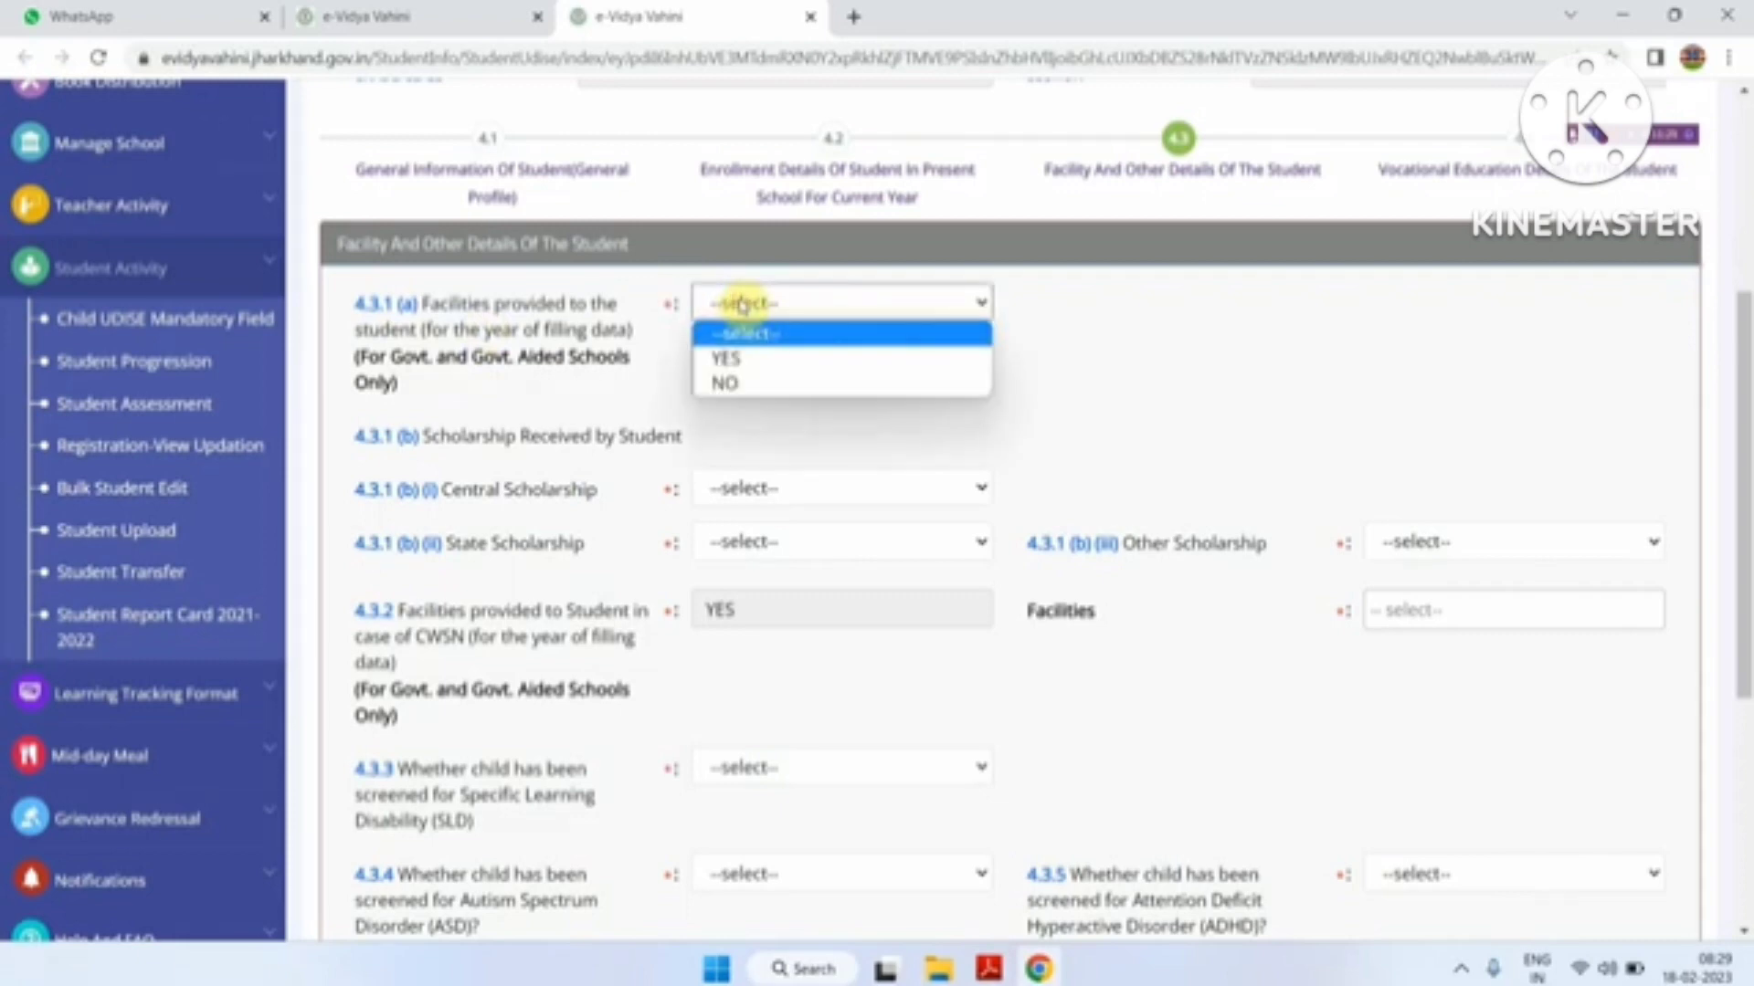
pyautogui.click(738, 357)
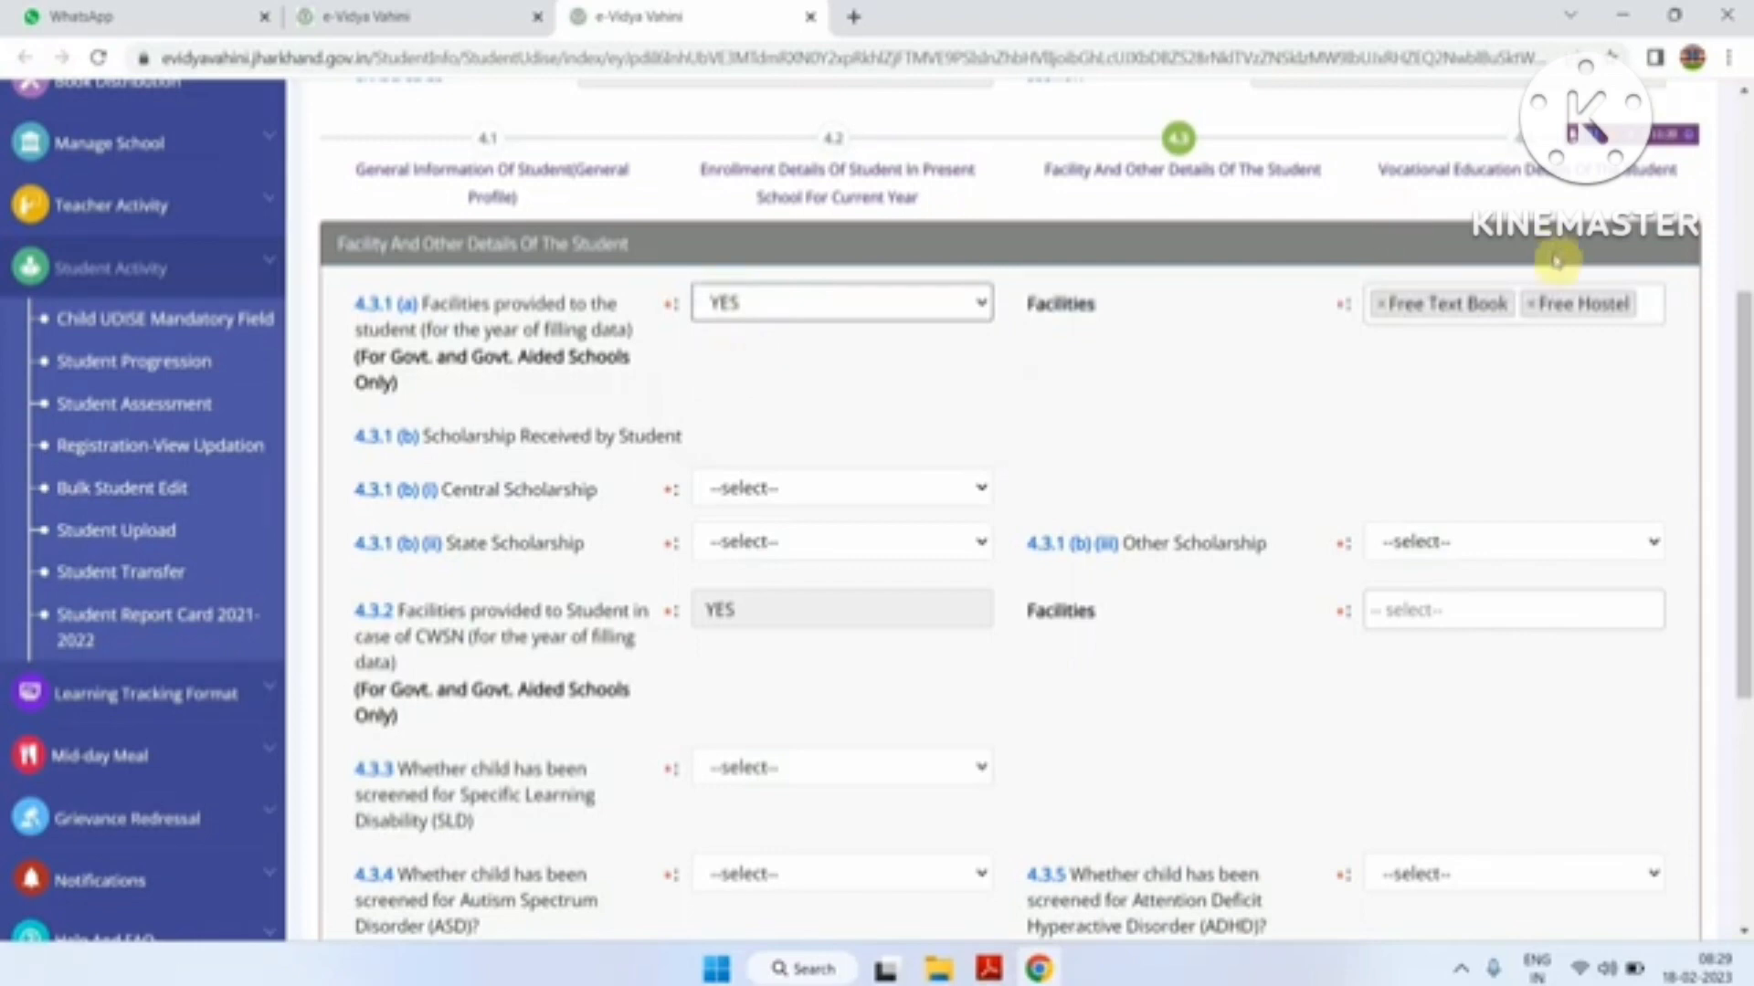
pyautogui.click(1655, 304)
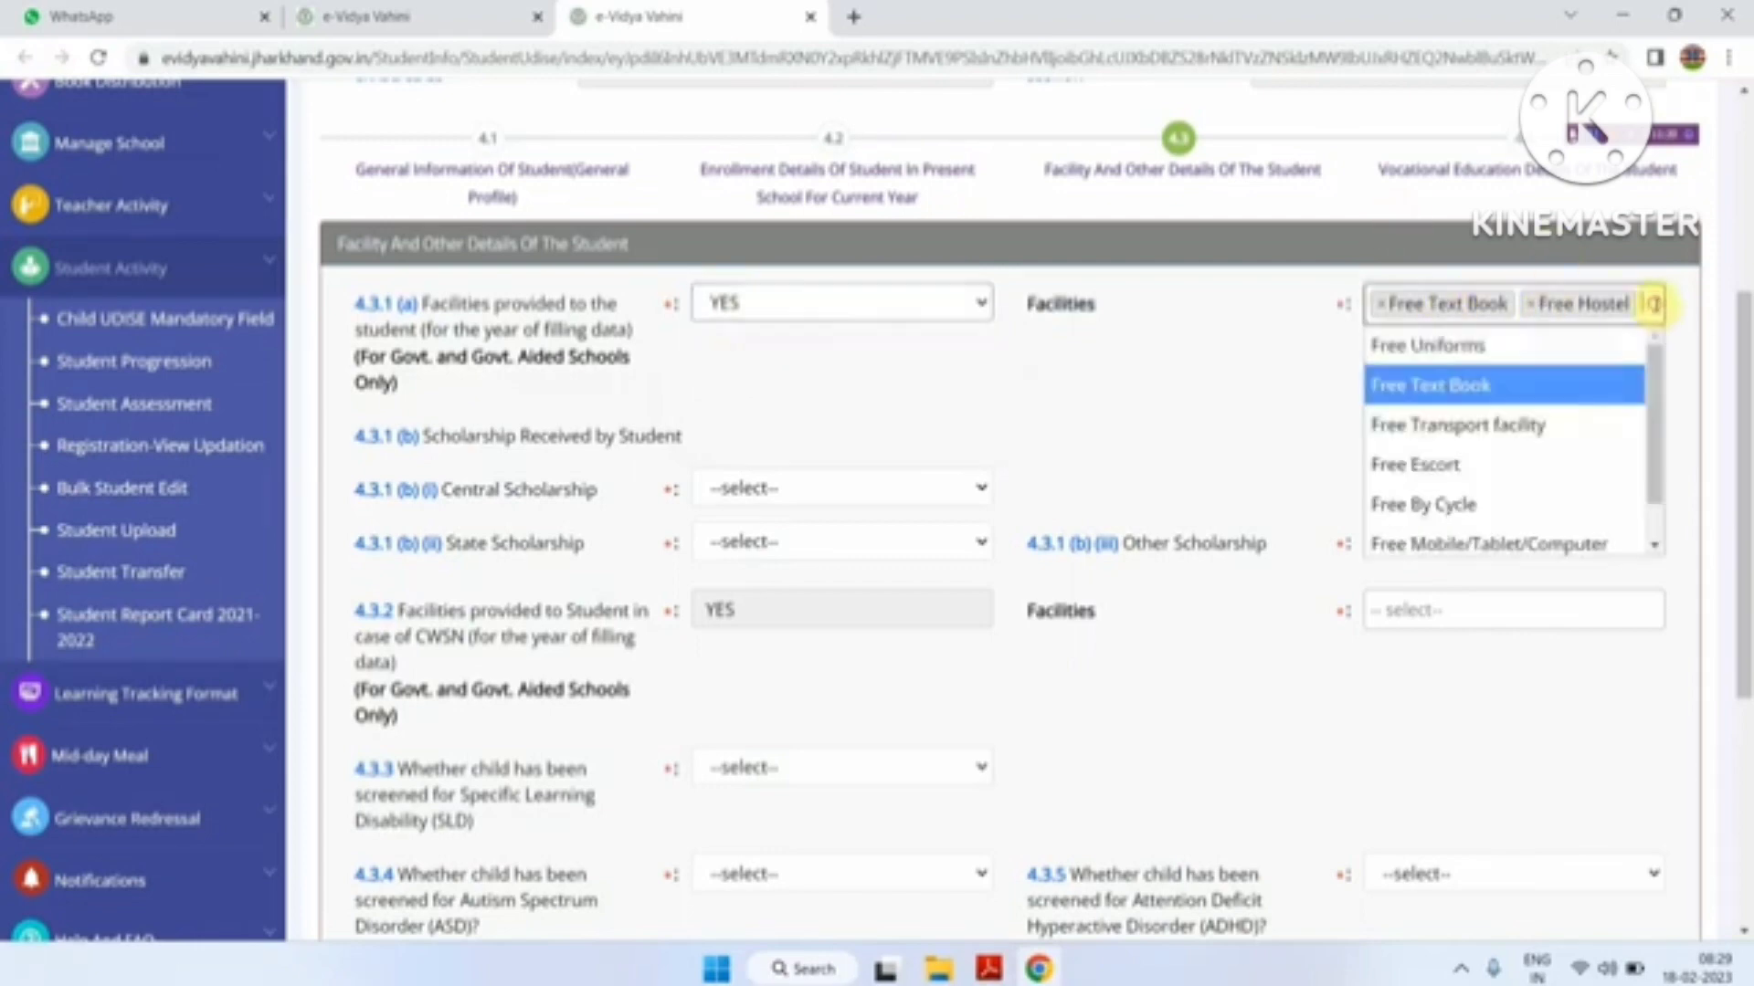
pyautogui.click(1260, 421)
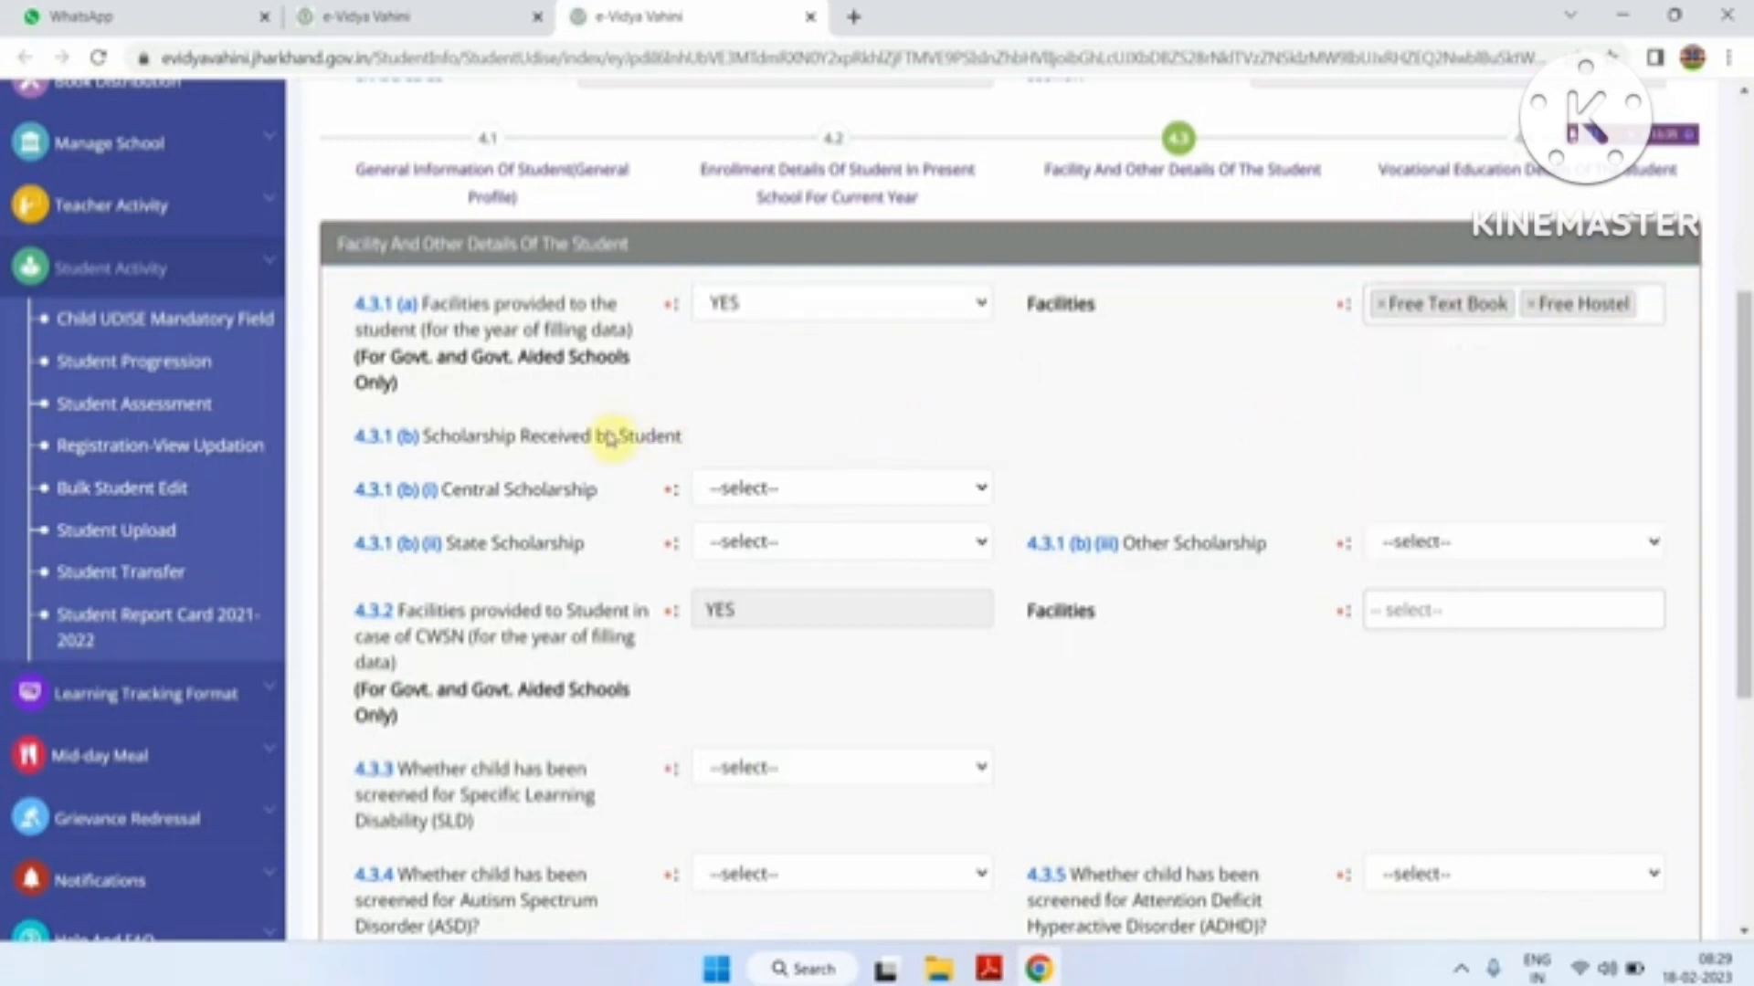
pyautogui.click(810, 486)
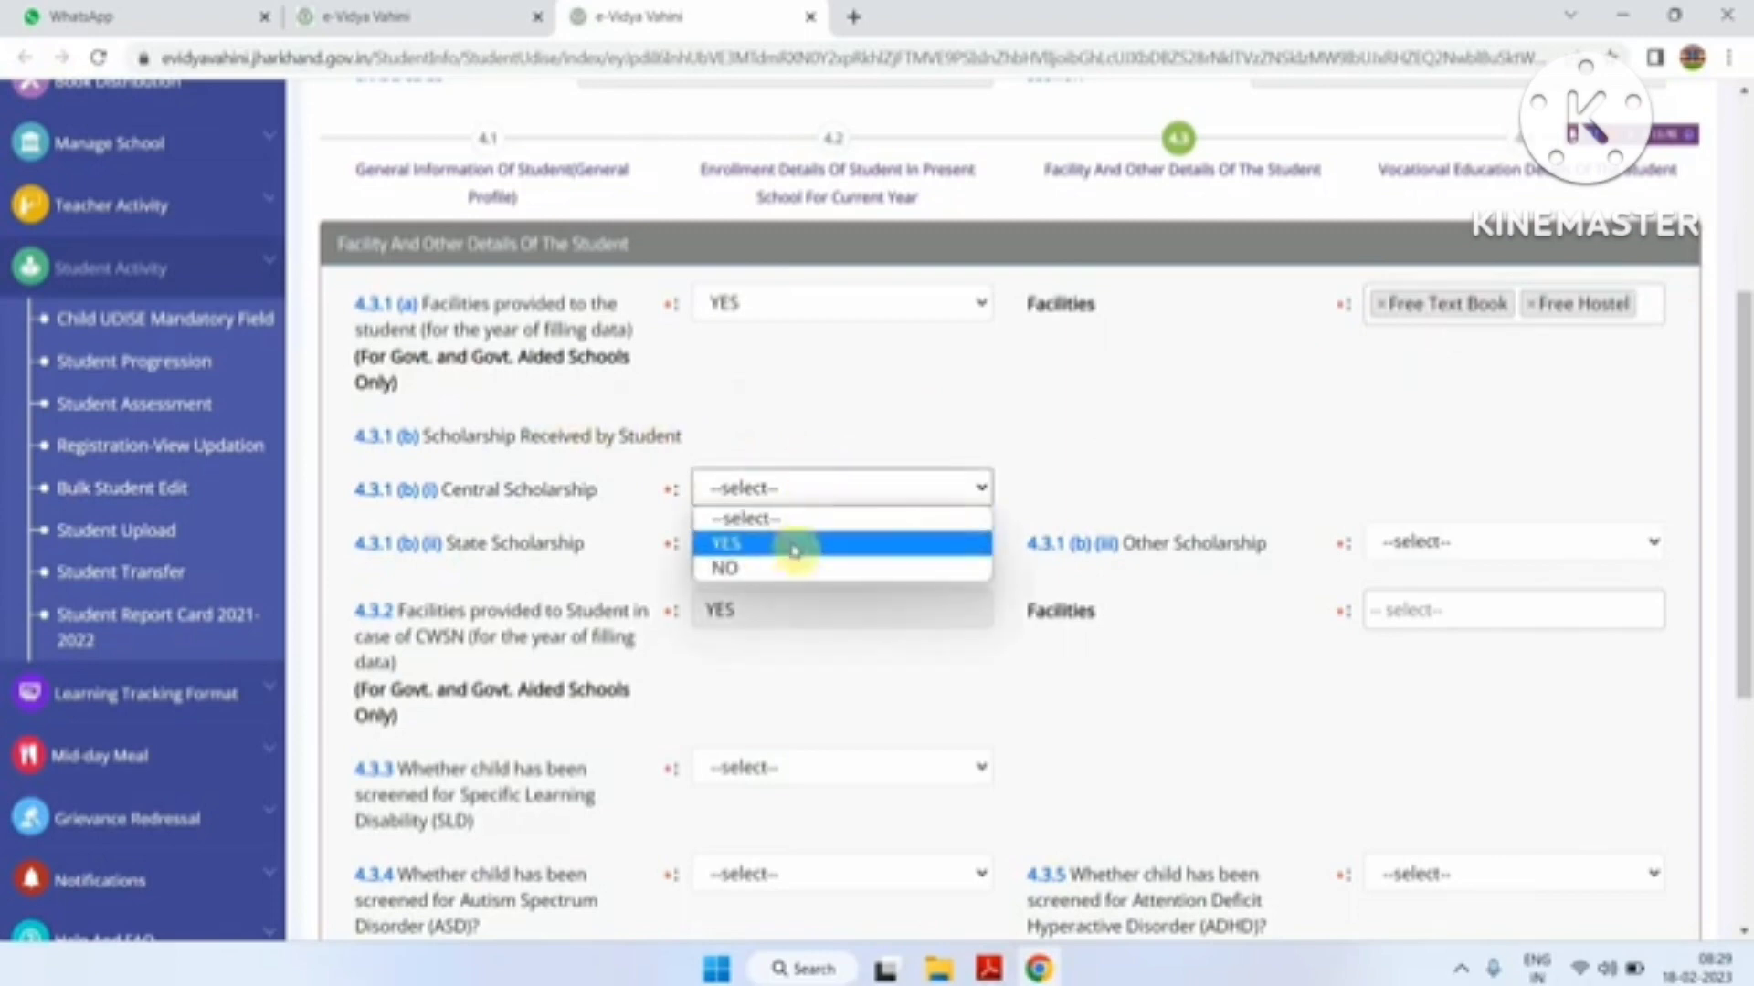
pyautogui.click(794, 546)
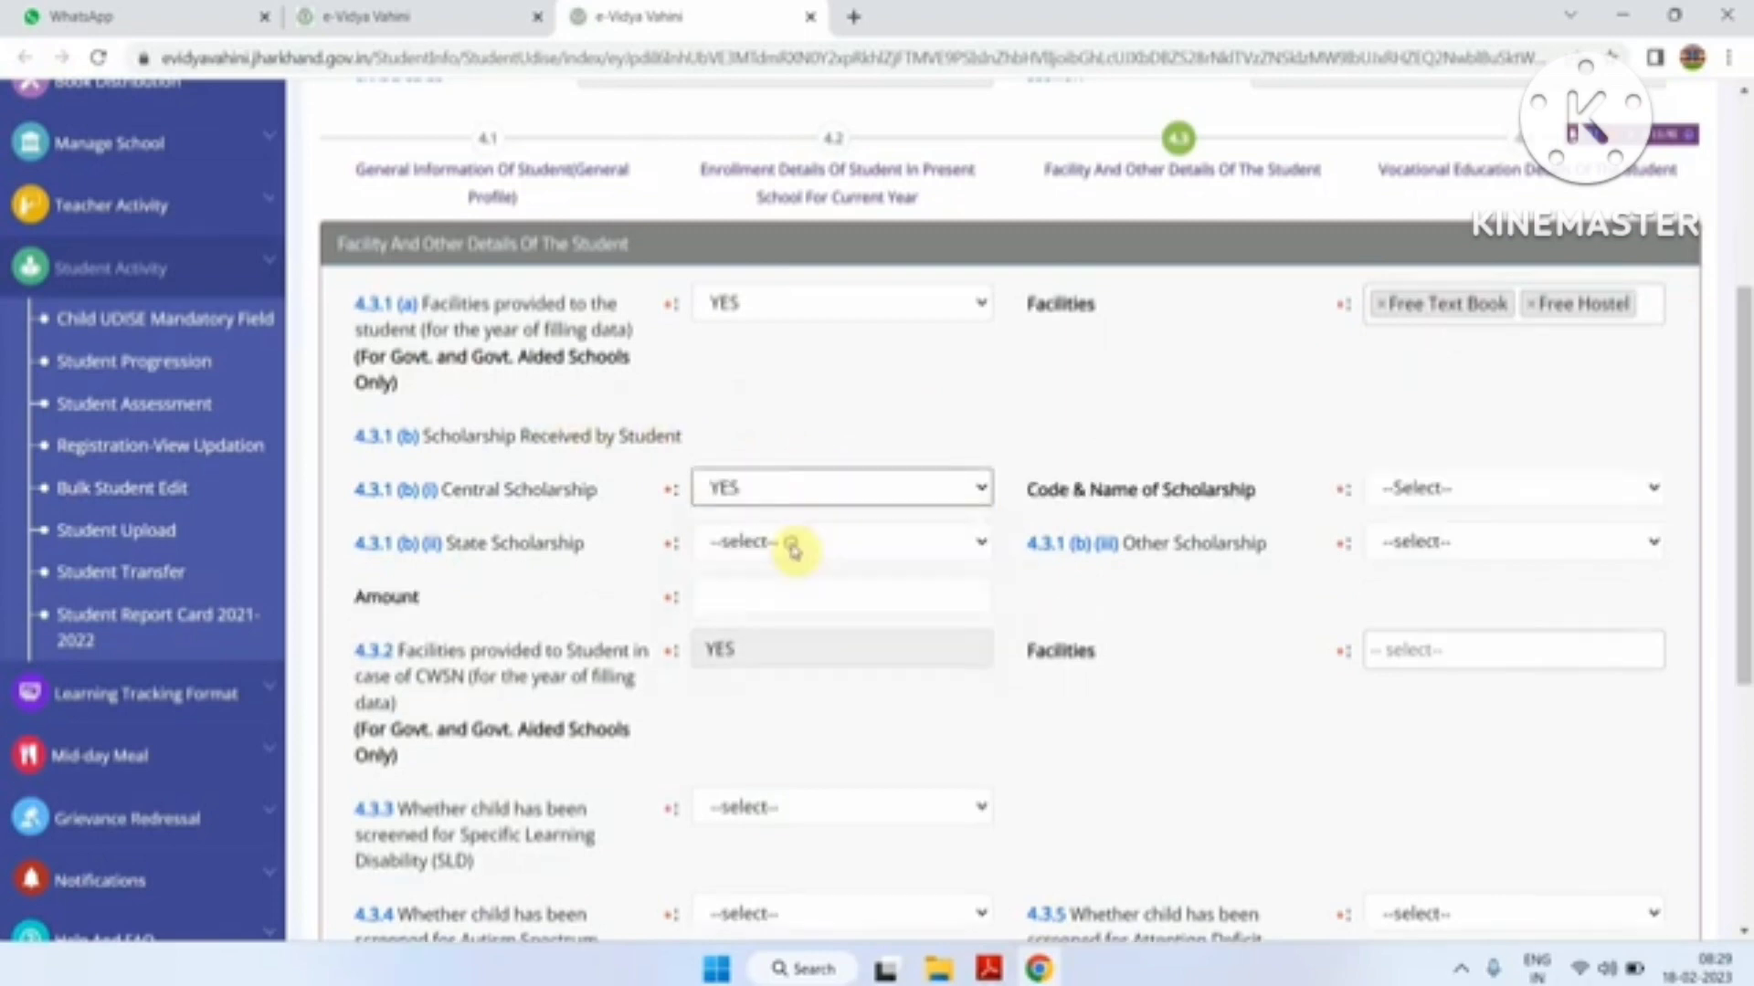
pyautogui.click(1434, 487)
pyautogui.click(1411, 388)
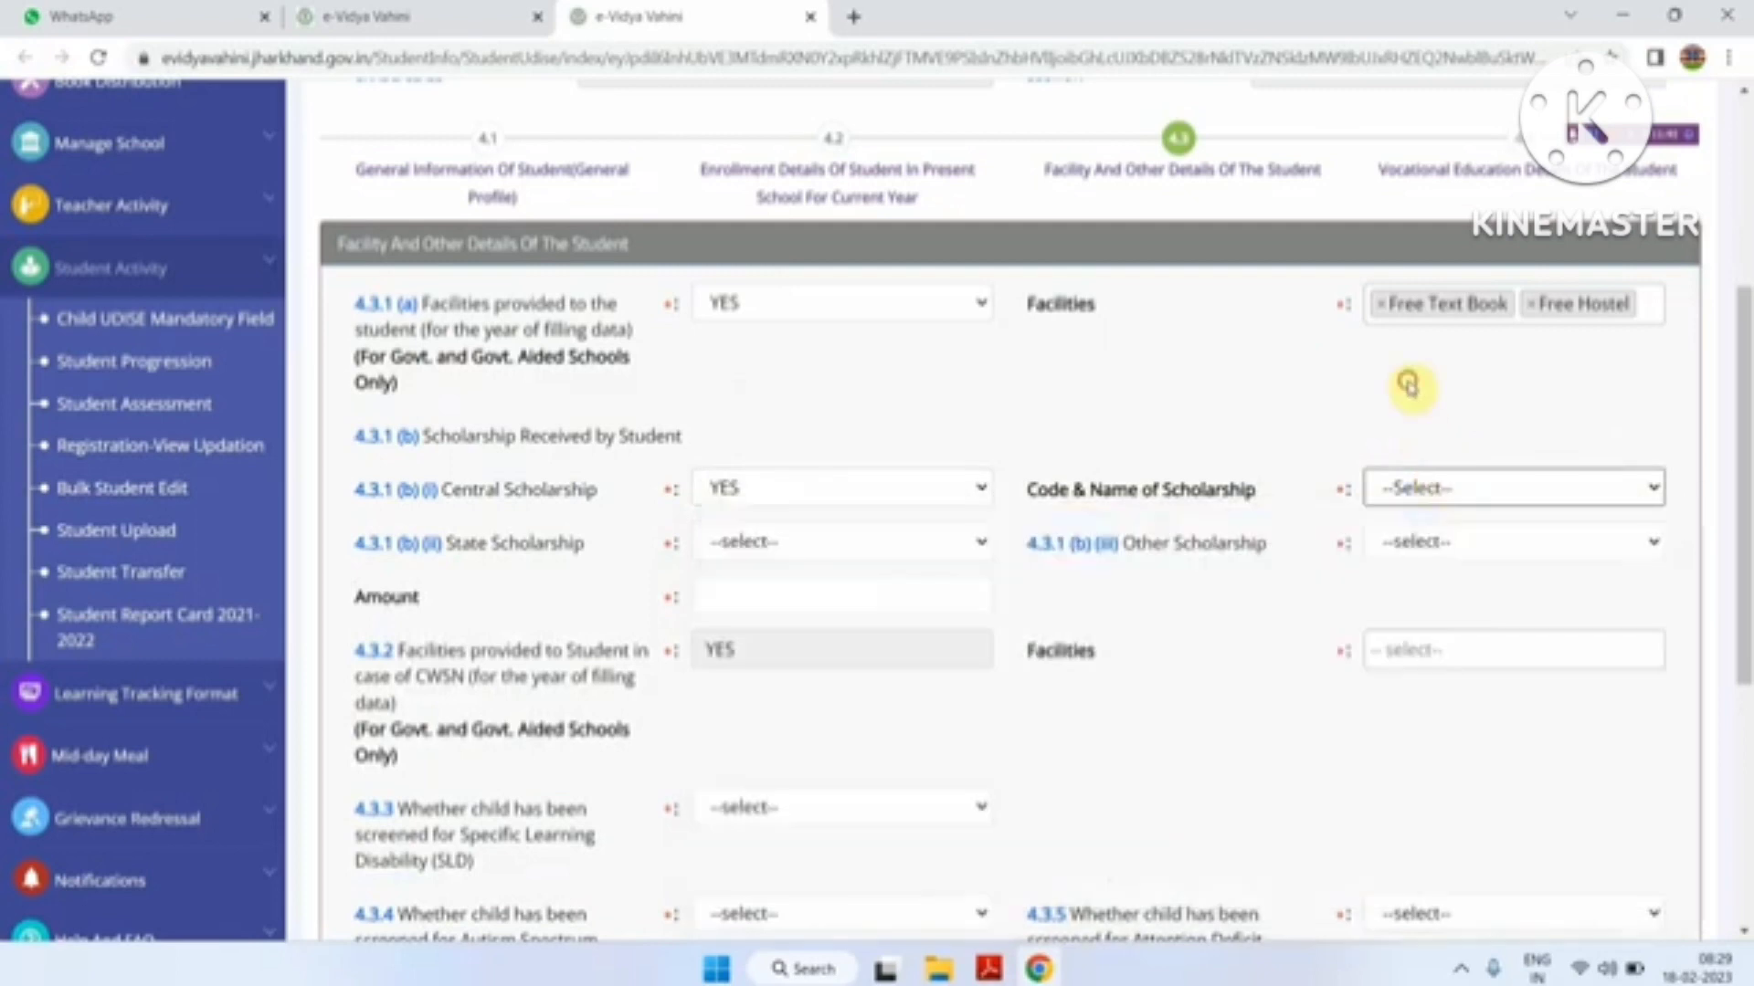
# Set 4.3.1 (b) (i) Central Scholarship to NO and 4.3.1 (b) (ii) State Scholarship to YES.
pyautogui.click(877, 488)
pyautogui.click(827, 568)
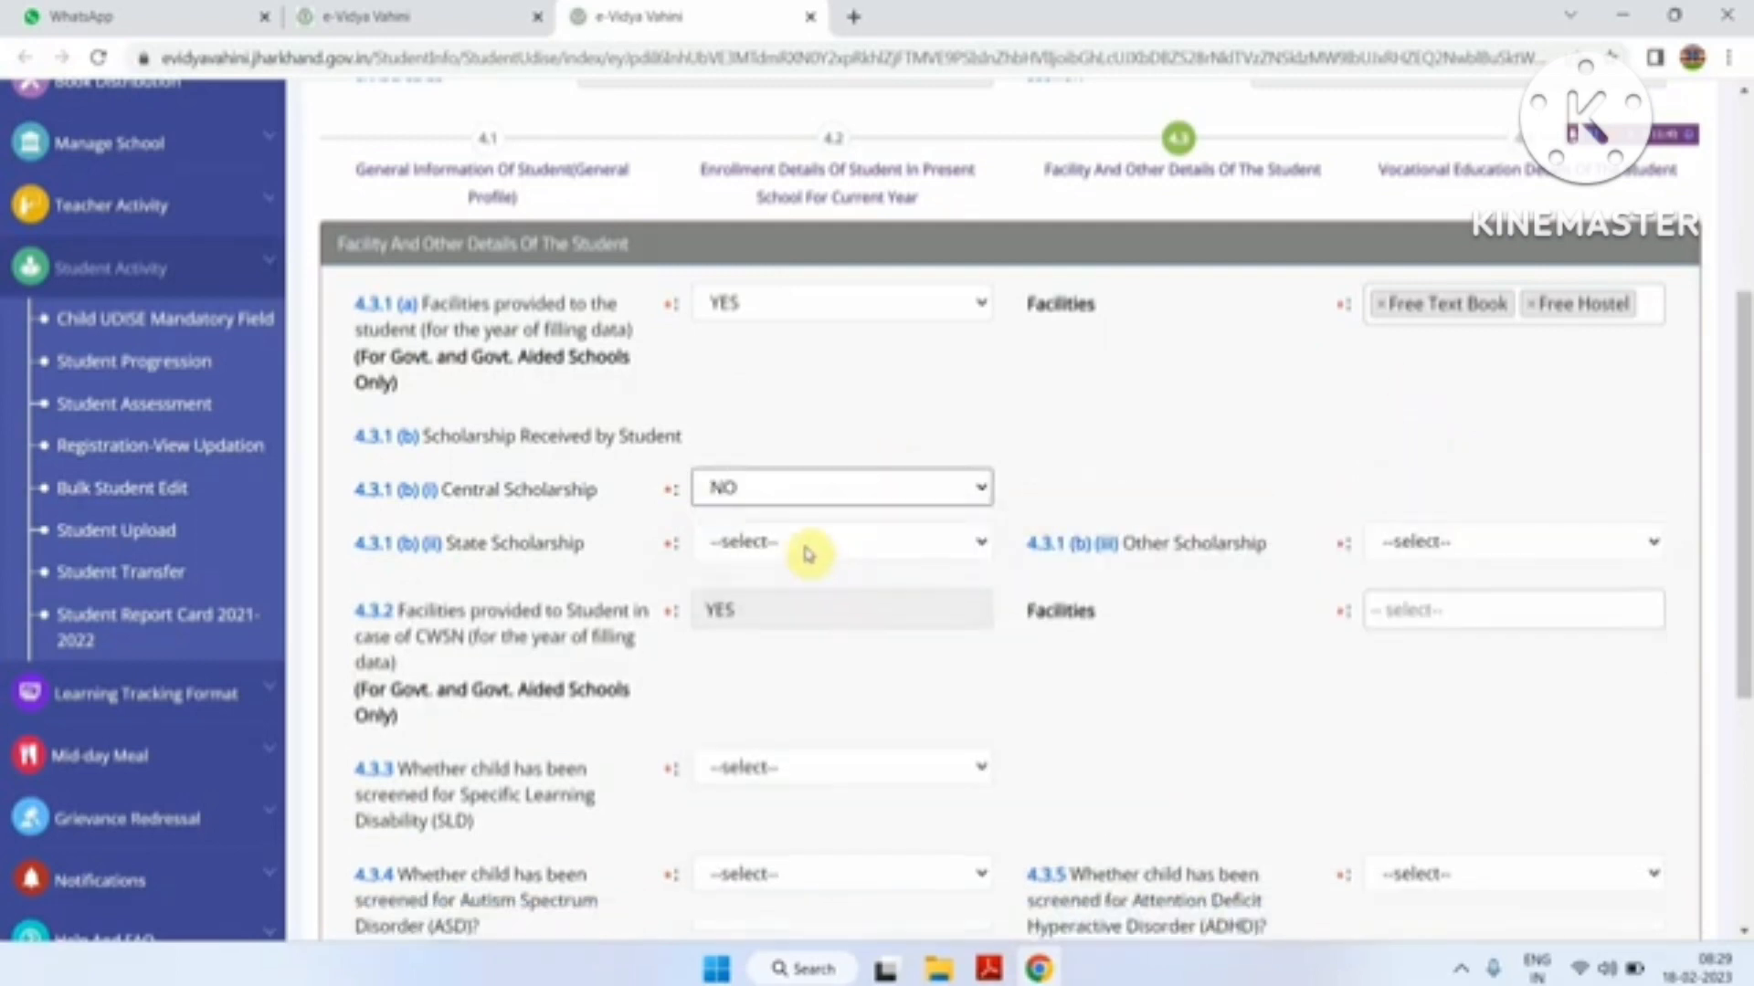
pyautogui.click(802, 546)
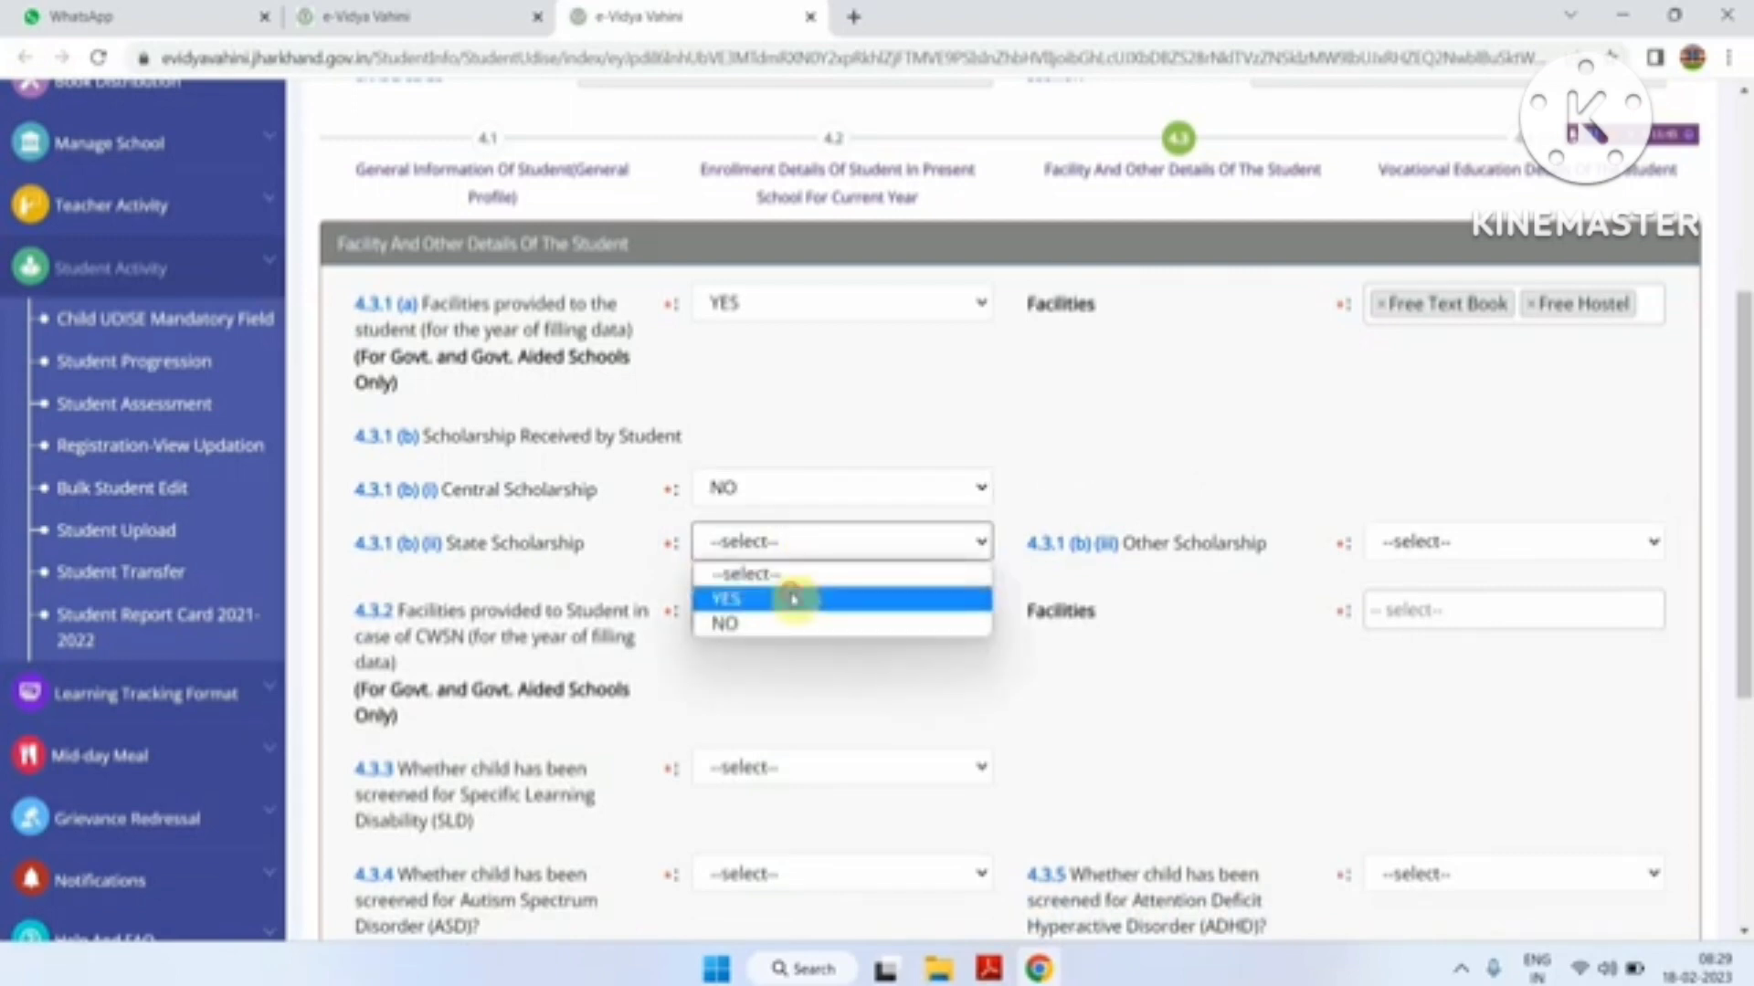
pyautogui.click(791, 598)
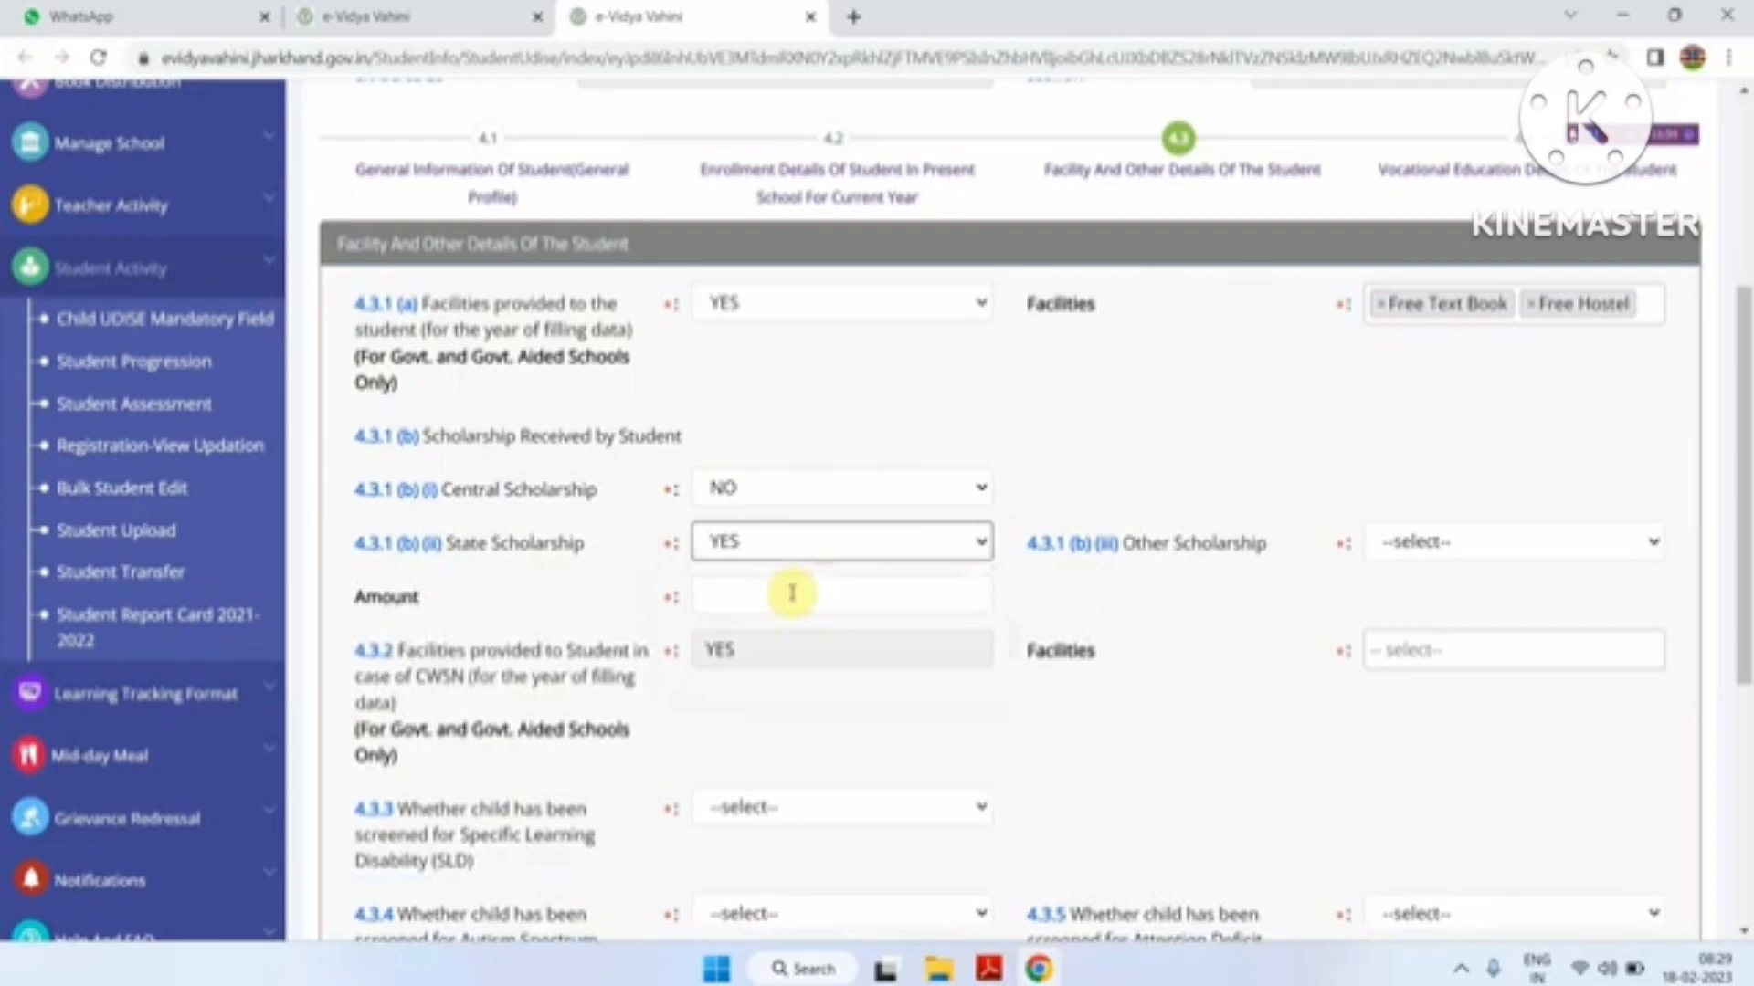
# Set 4.3.1 (b) (iii) Other Scholarship to NO and enter 4500 as the scholarship amount.
pyautogui.click(1422, 543)
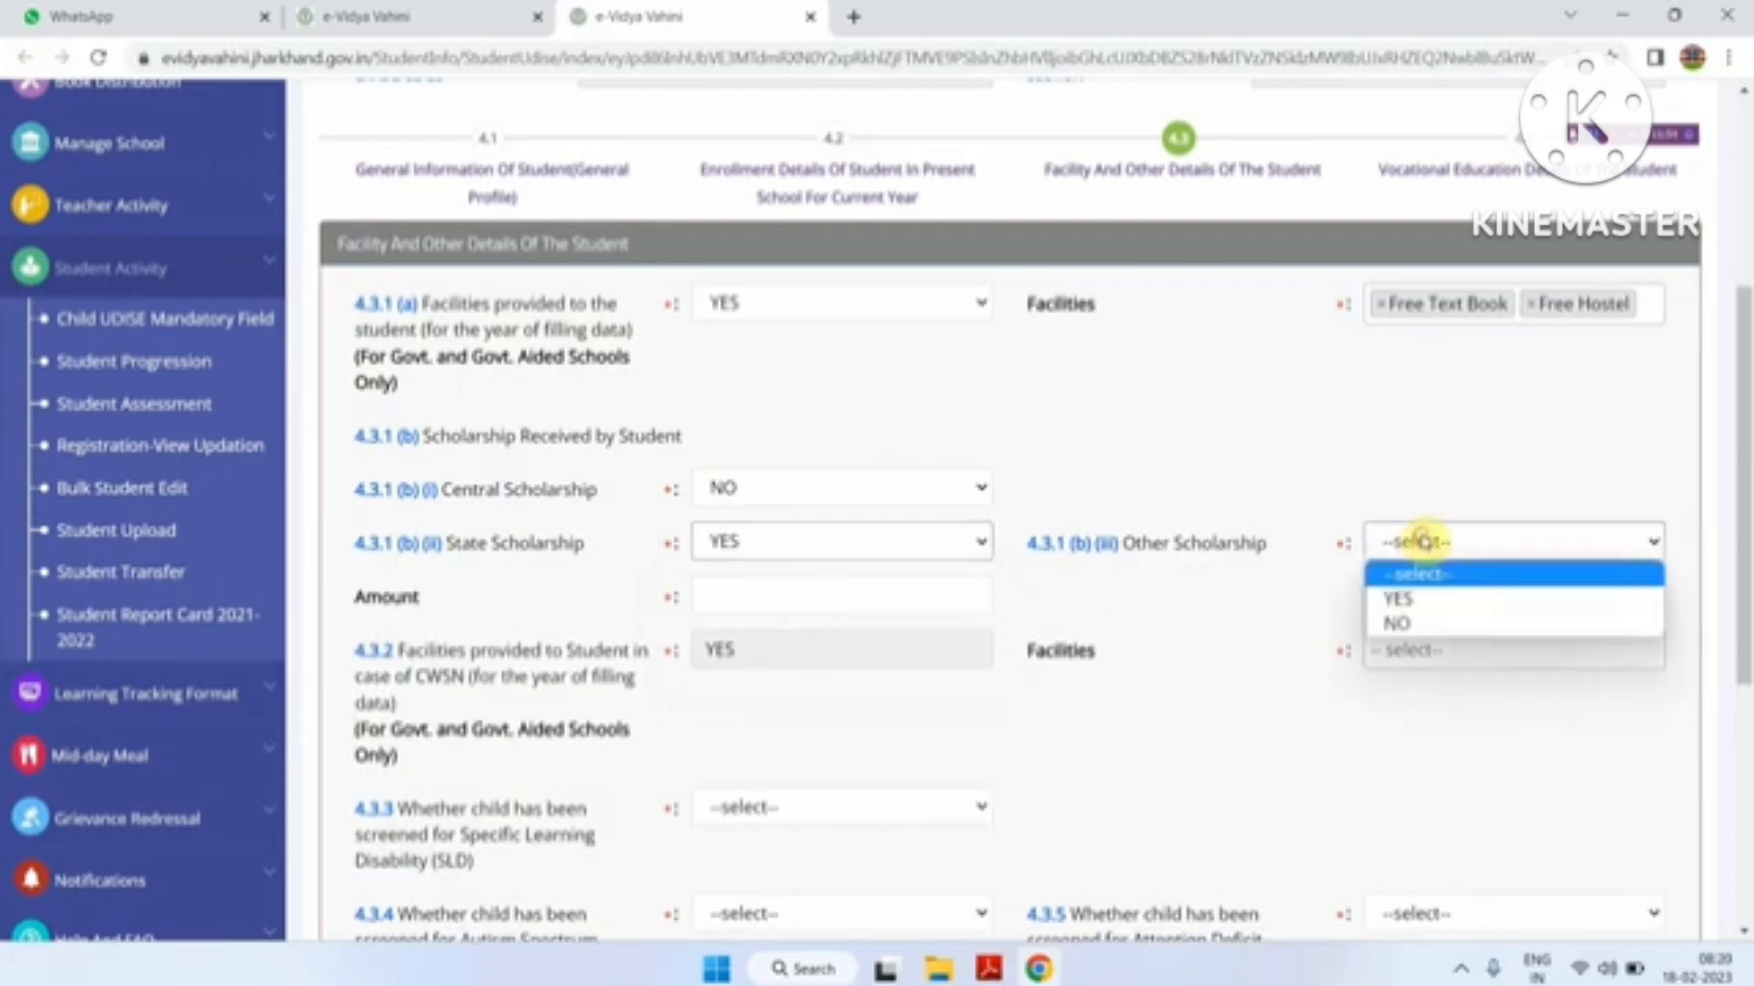
pyautogui.click(1422, 626)
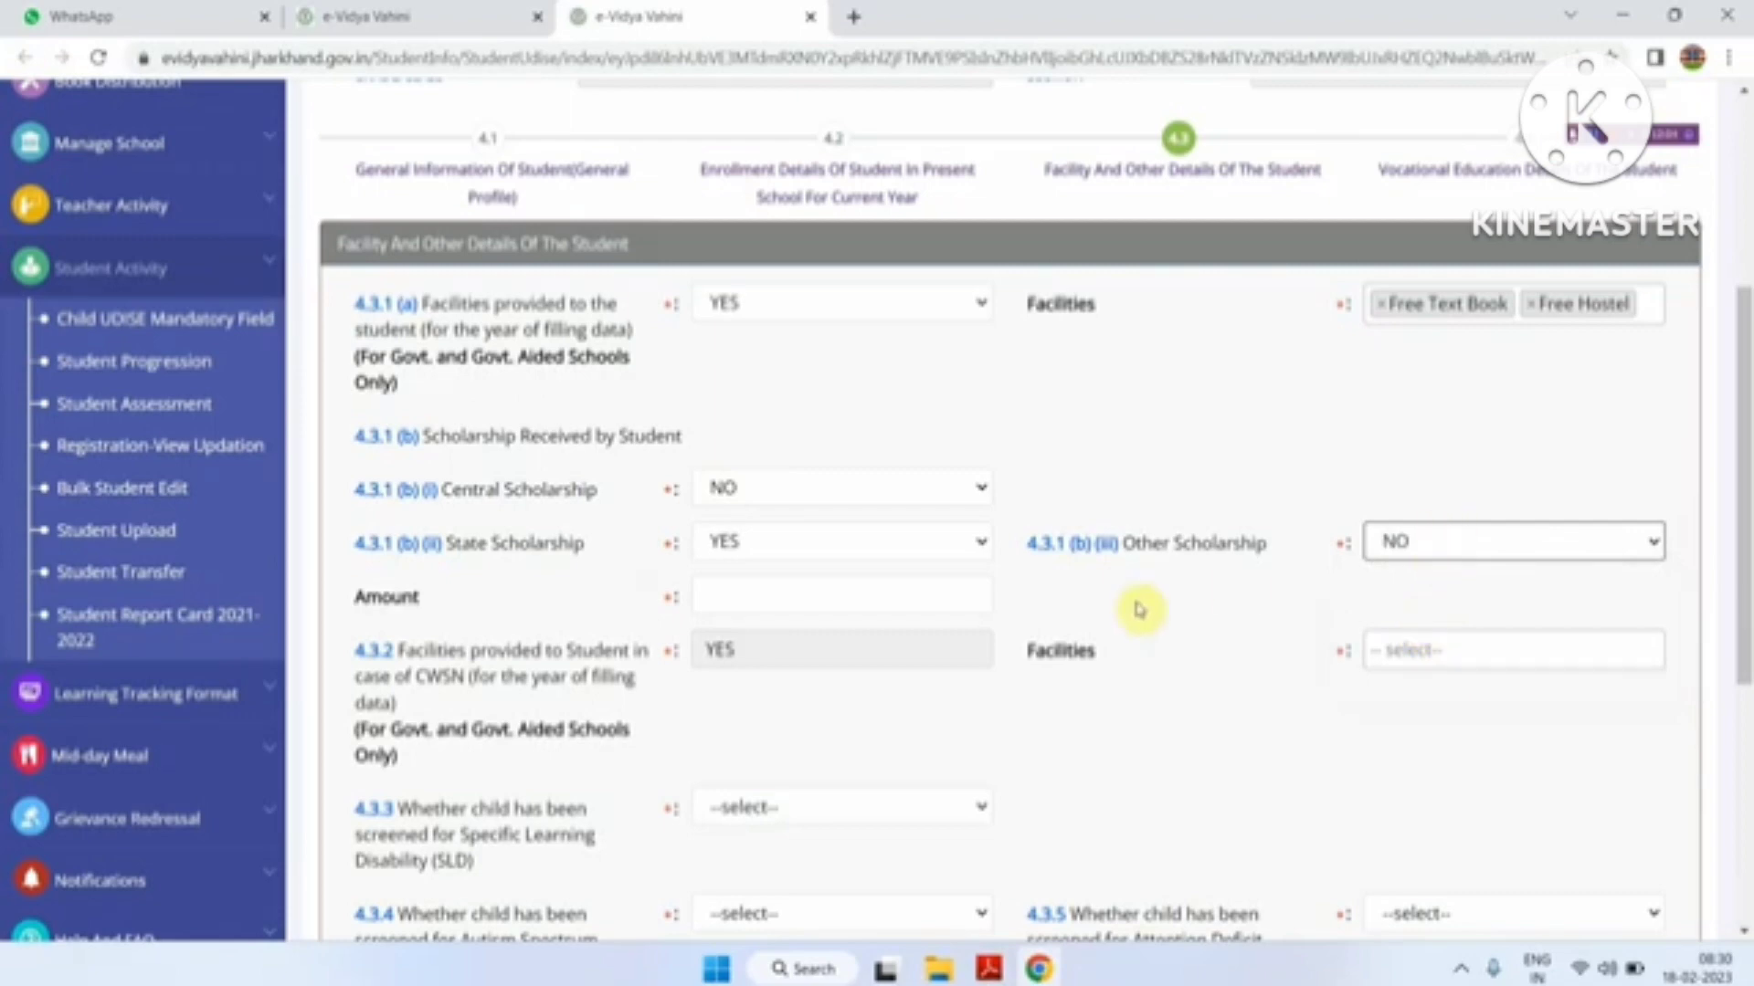
pyautogui.click(954, 587)
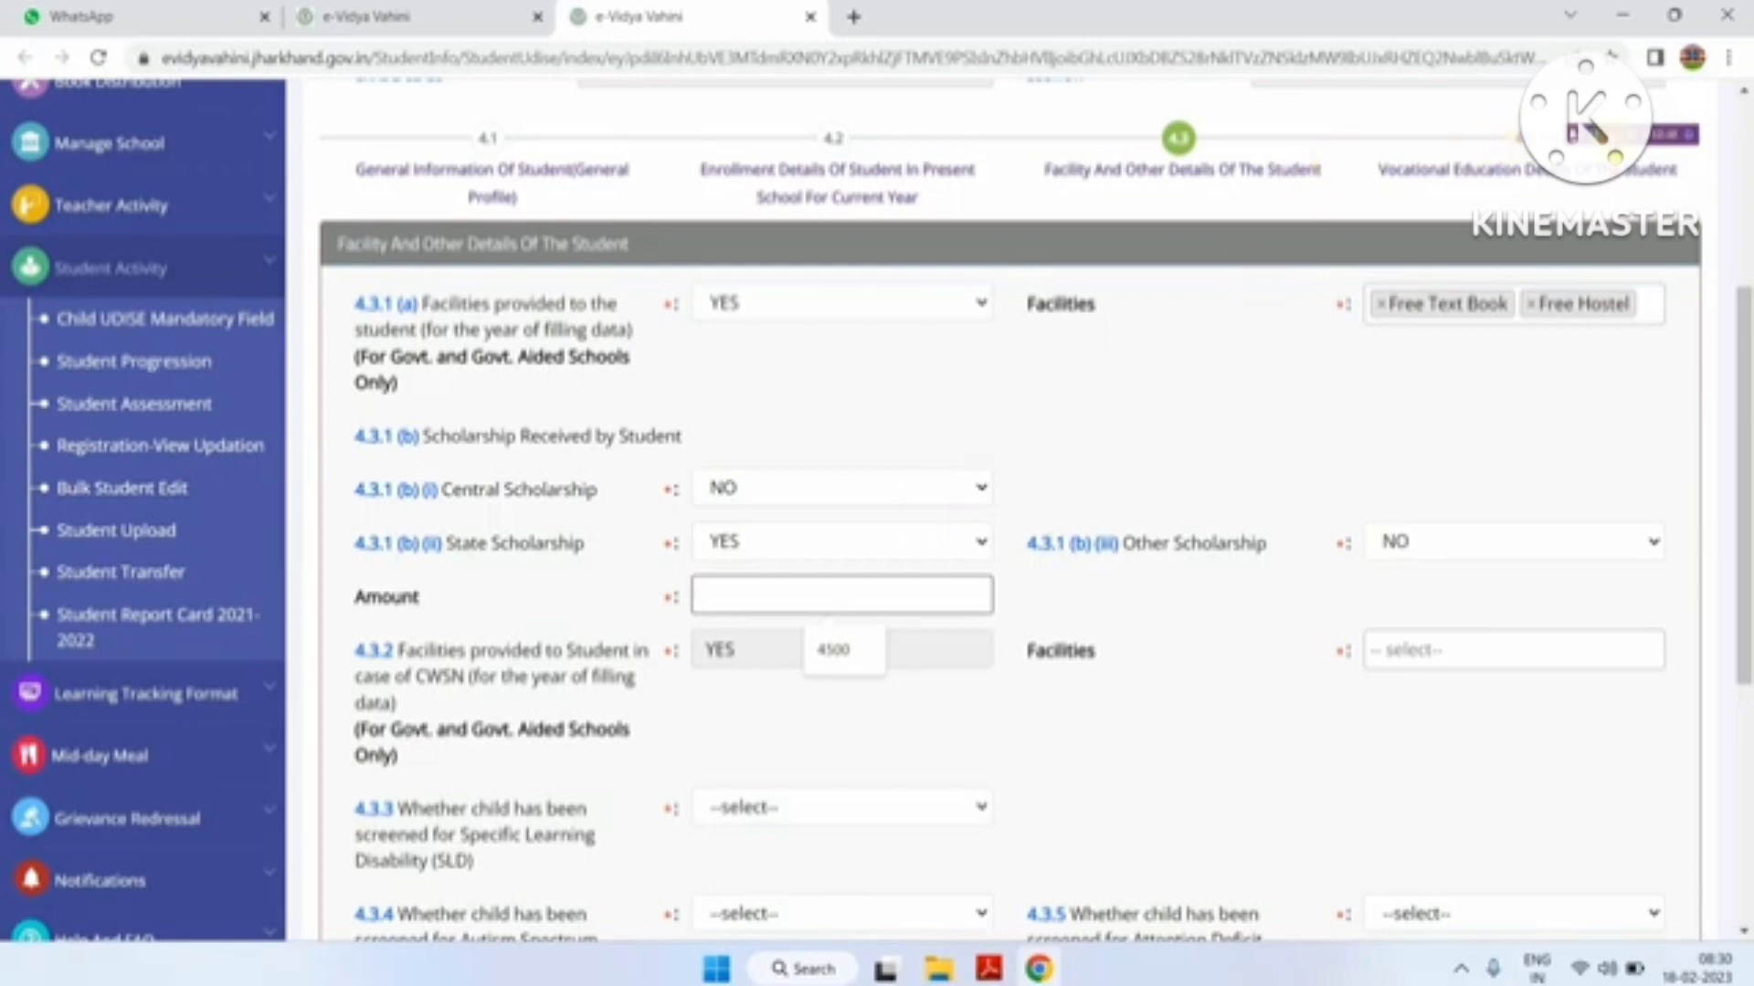
pyautogui.click(1594, 134)
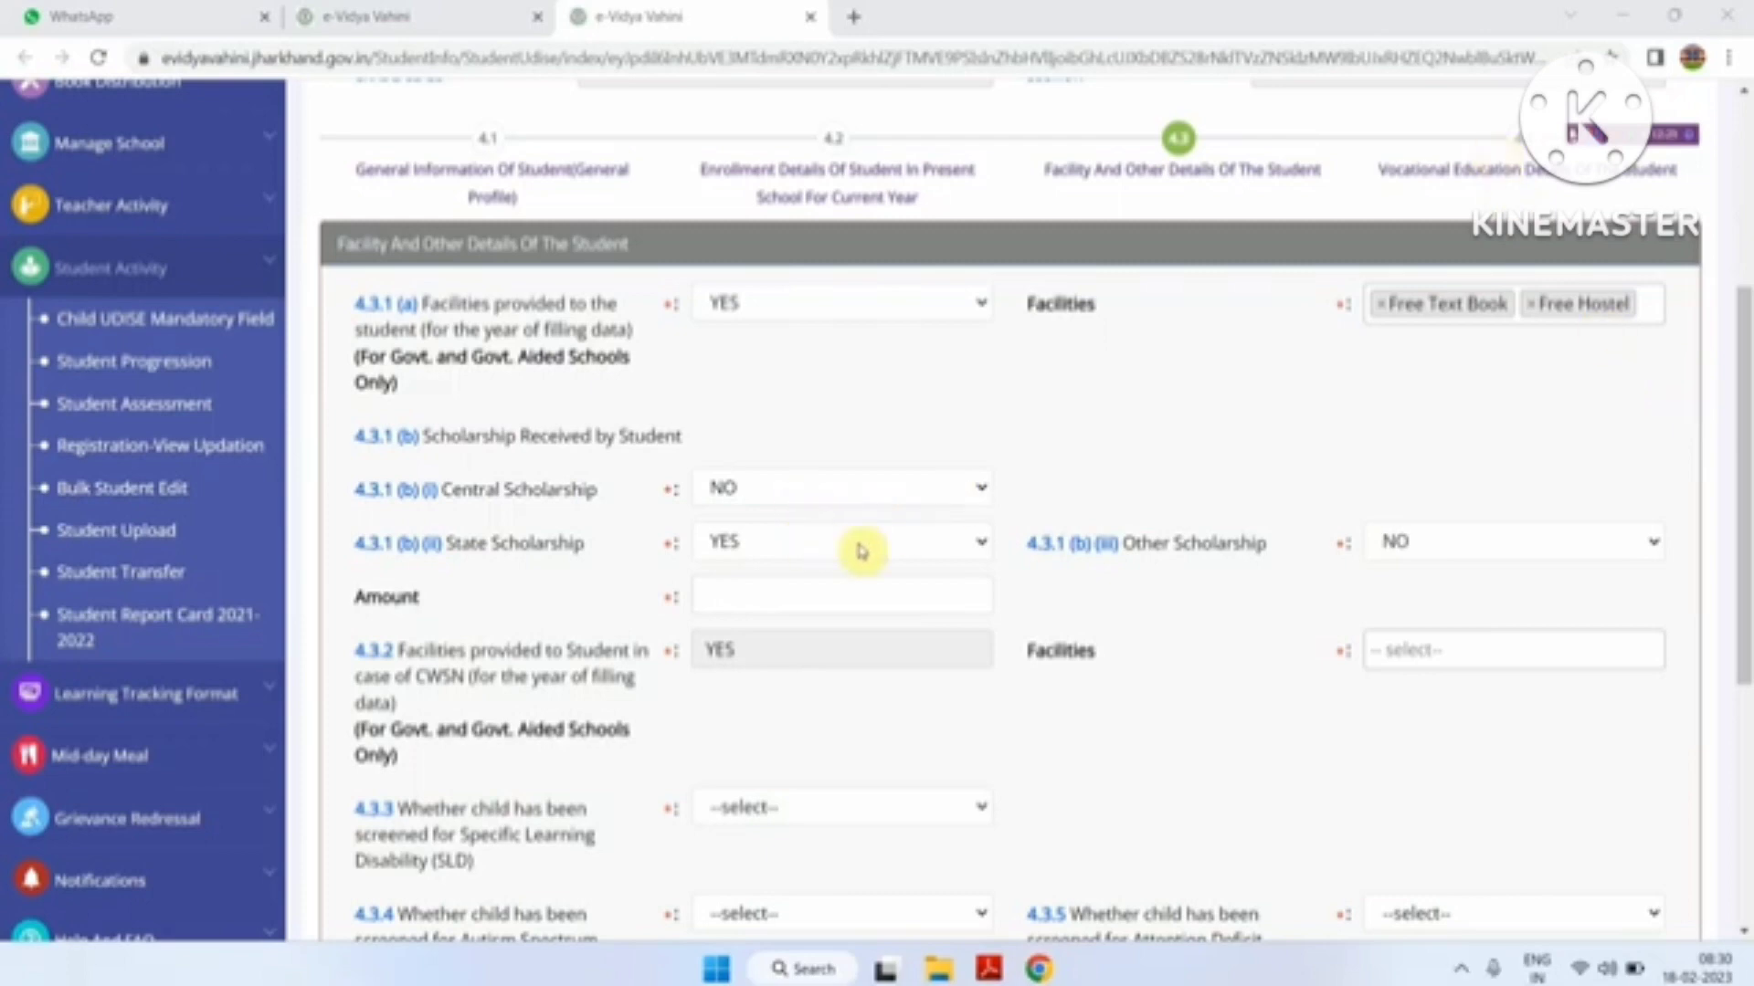
pyautogui.click(803, 594)
pyautogui.write('4500')
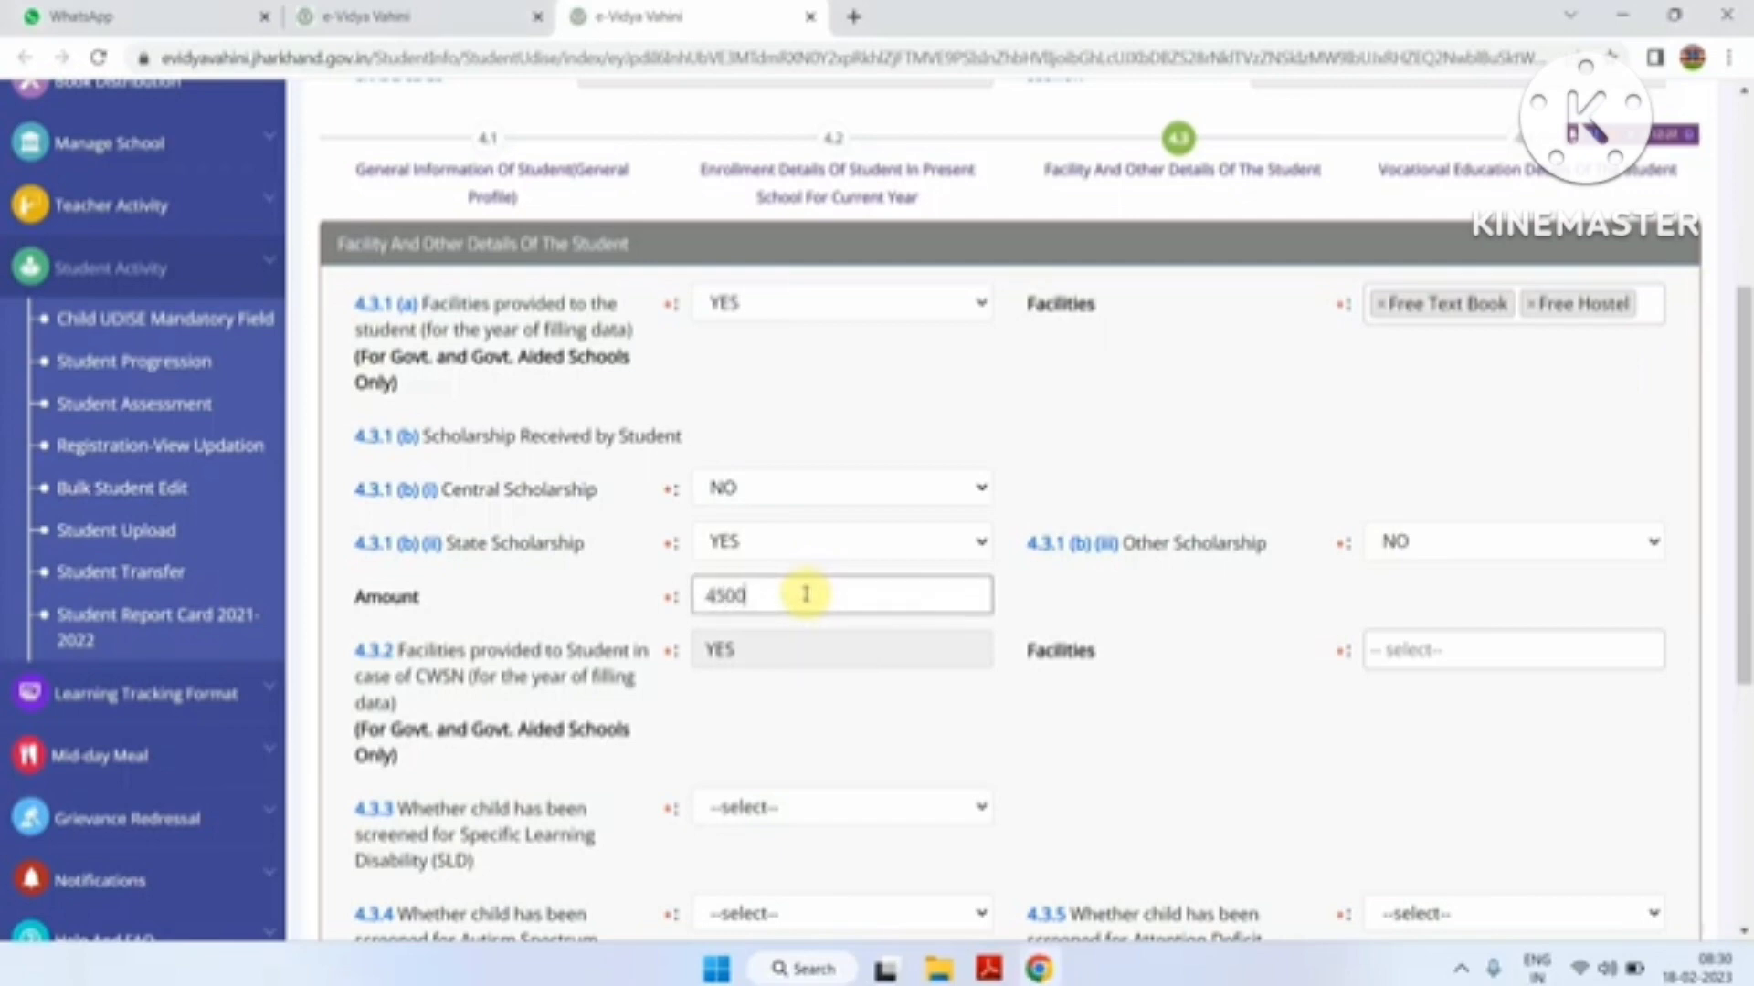
pyautogui.click(1066, 587)
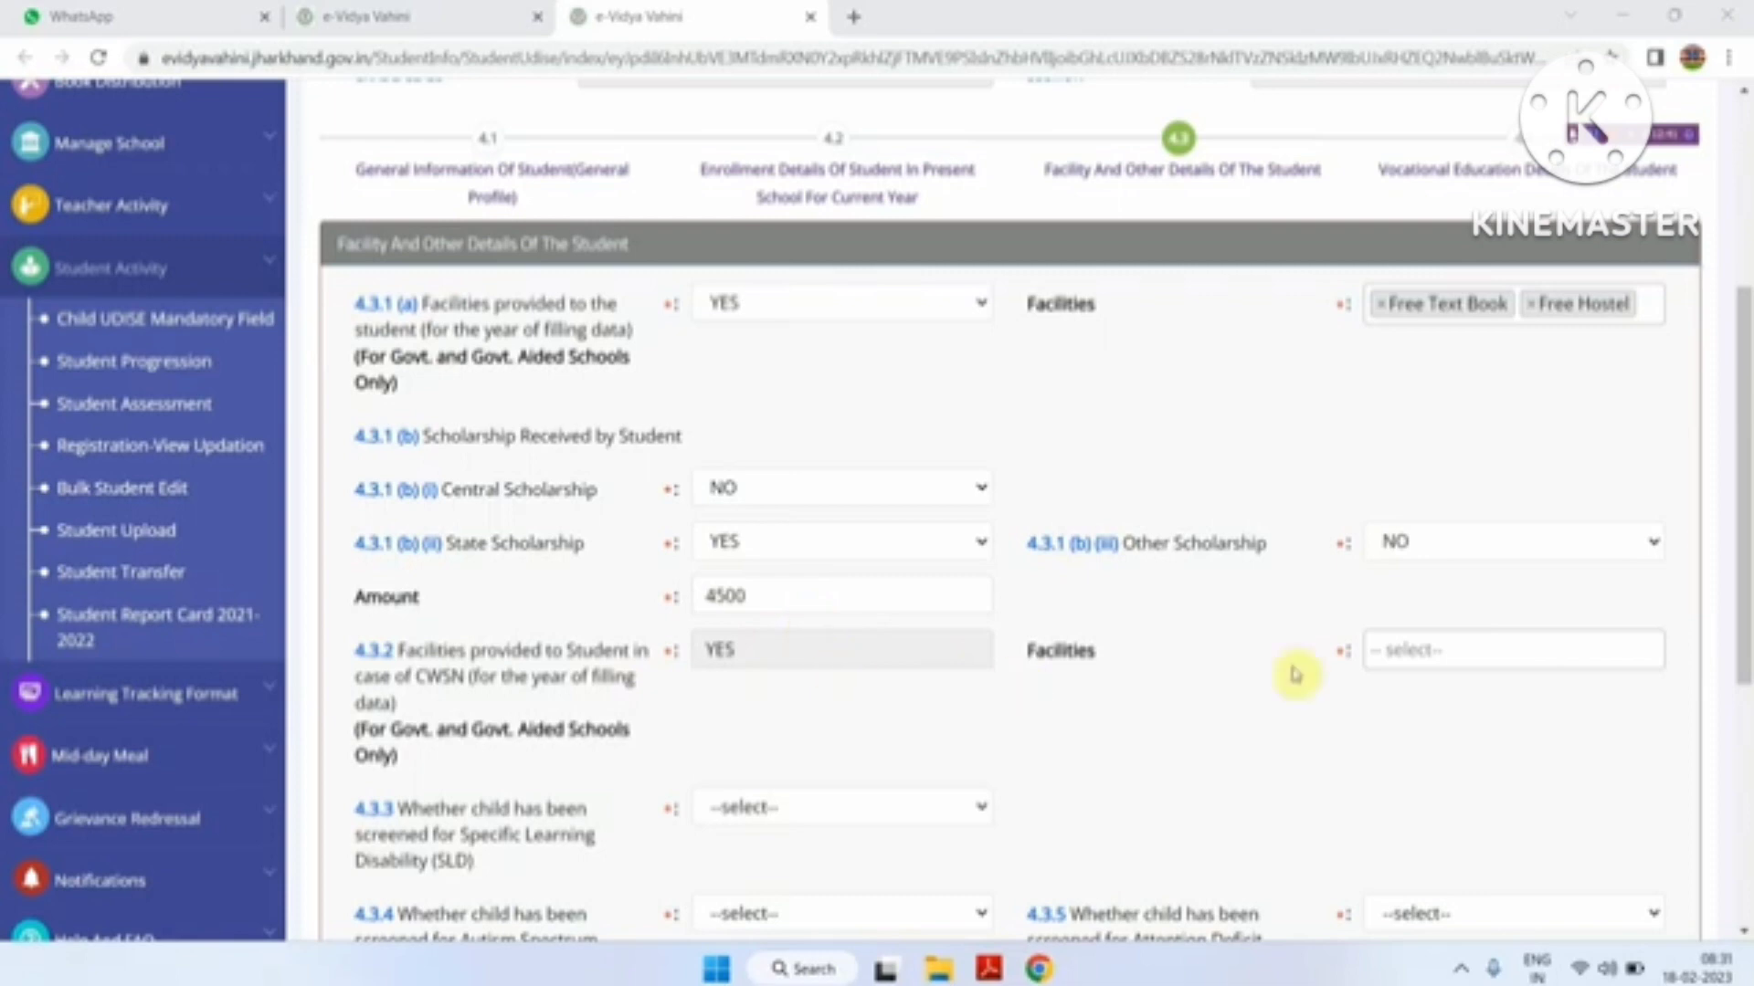
# Choose Low Vision Kit as the facility provided to the student under 4.3.2.
pyautogui.click(807, 657)
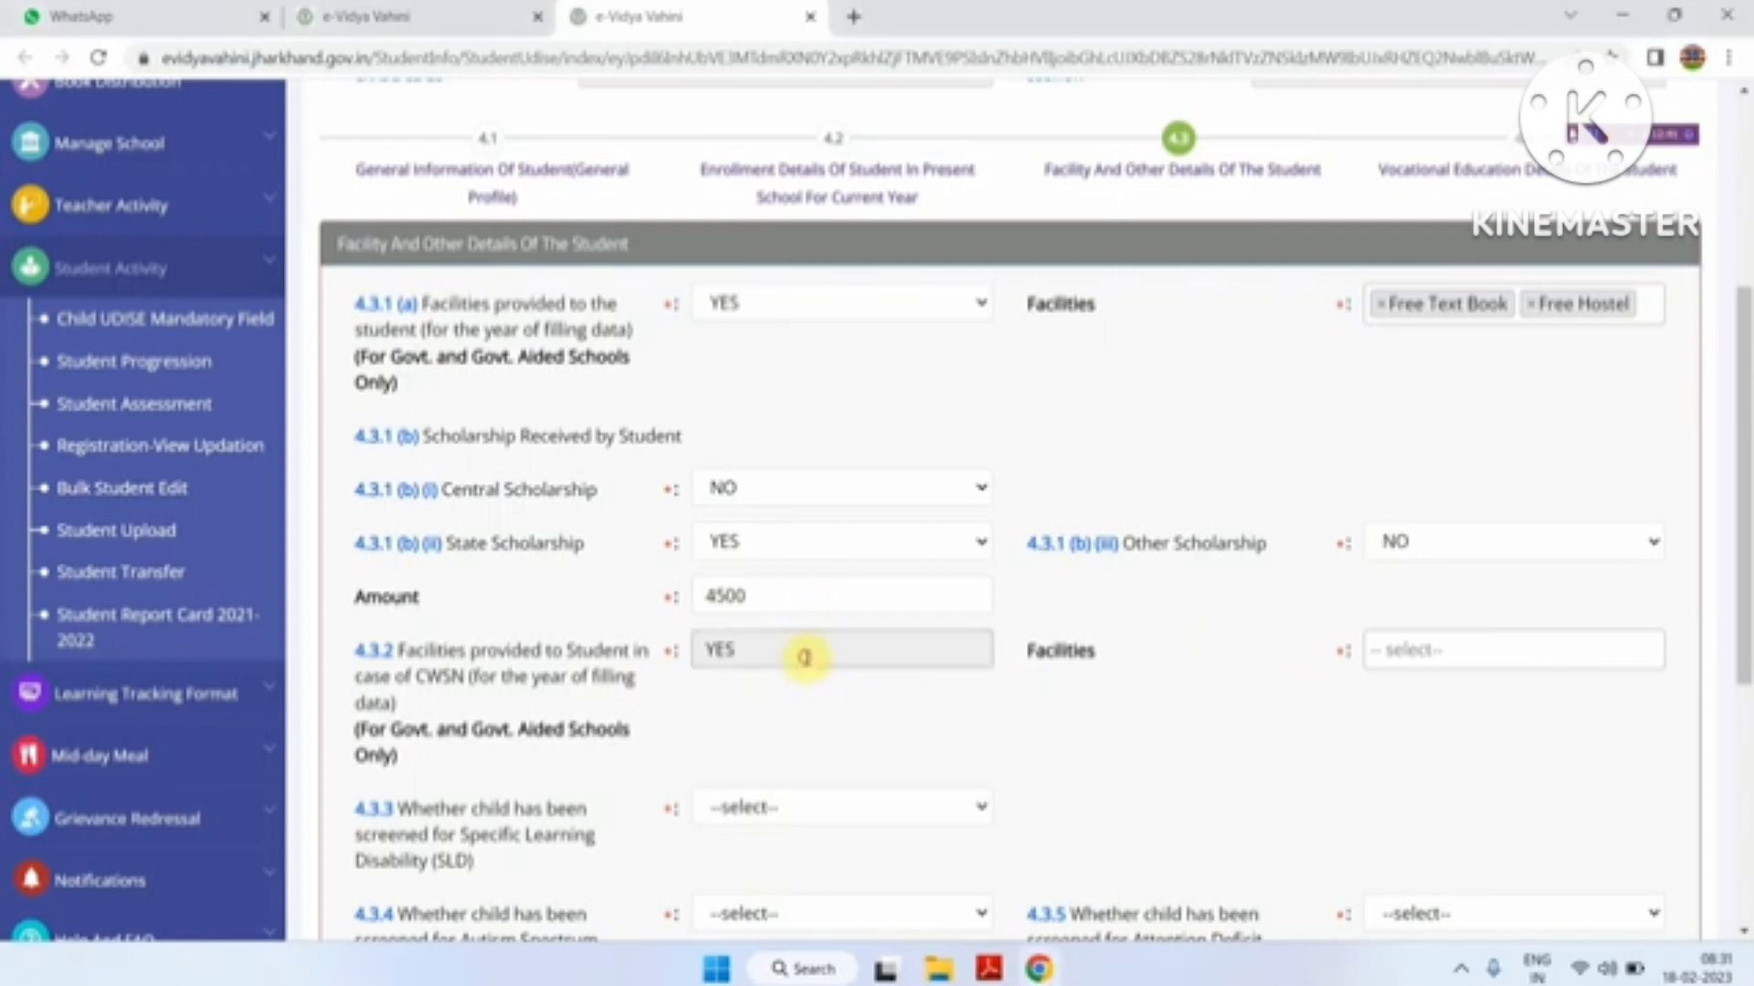
pyautogui.click(1436, 656)
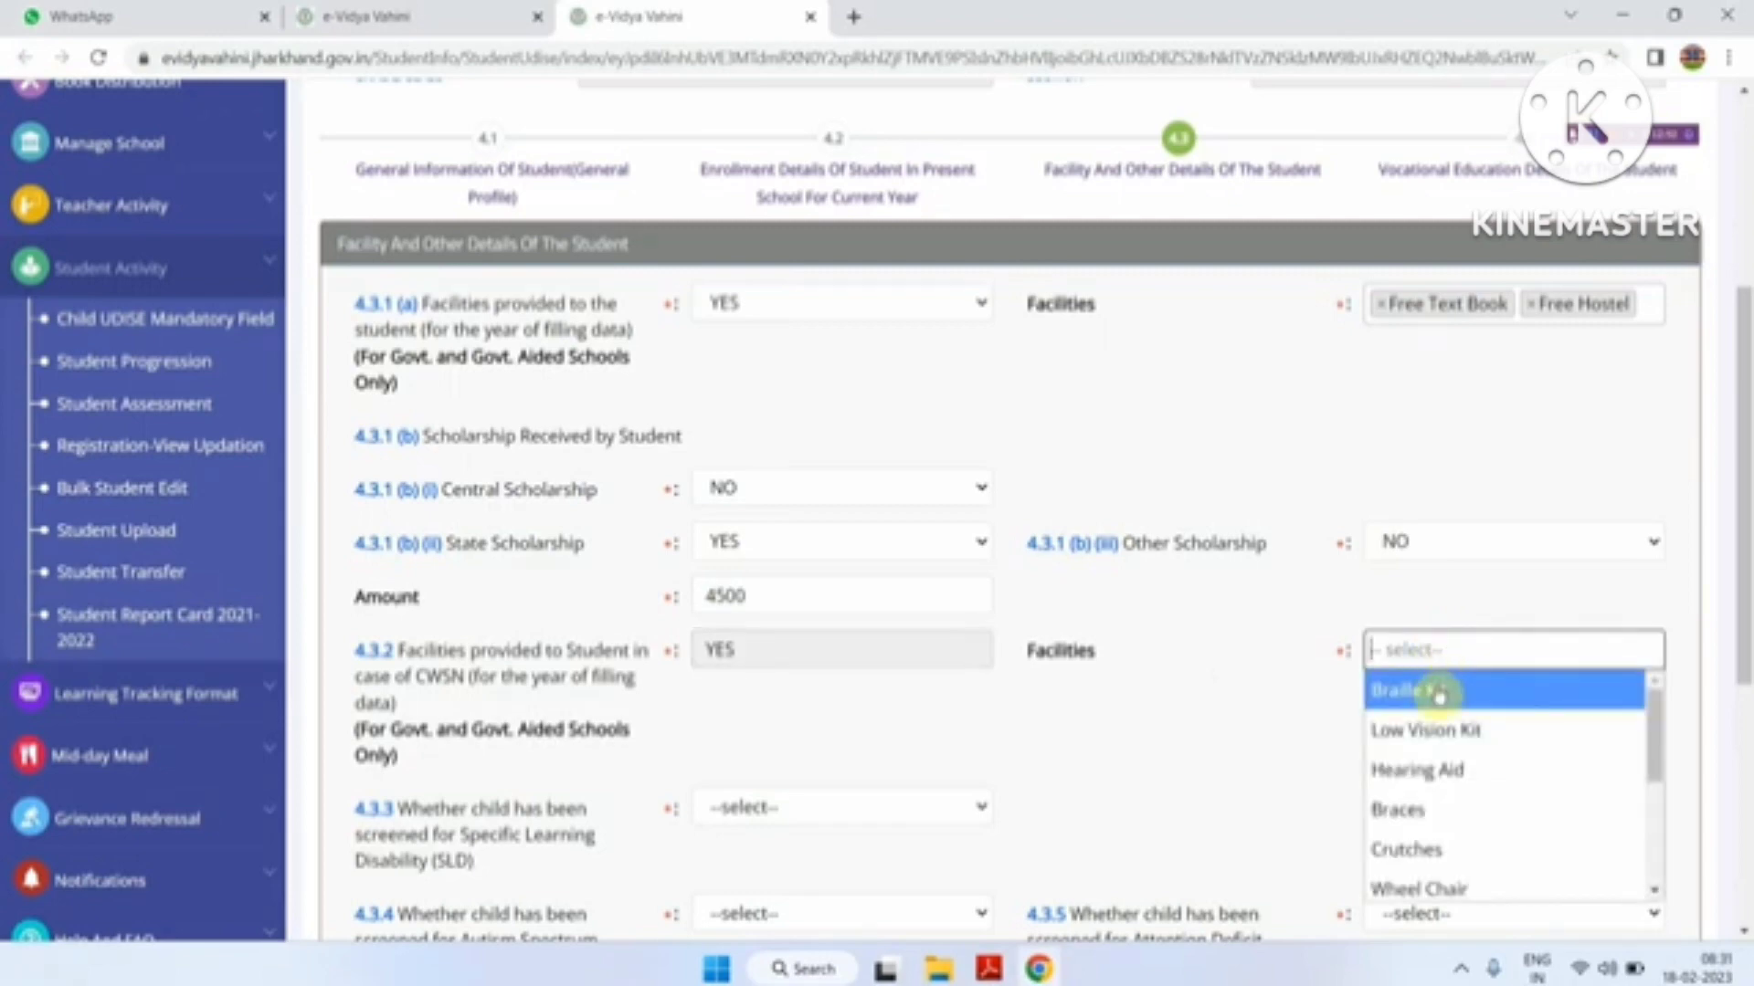
pyautogui.click(1440, 729)
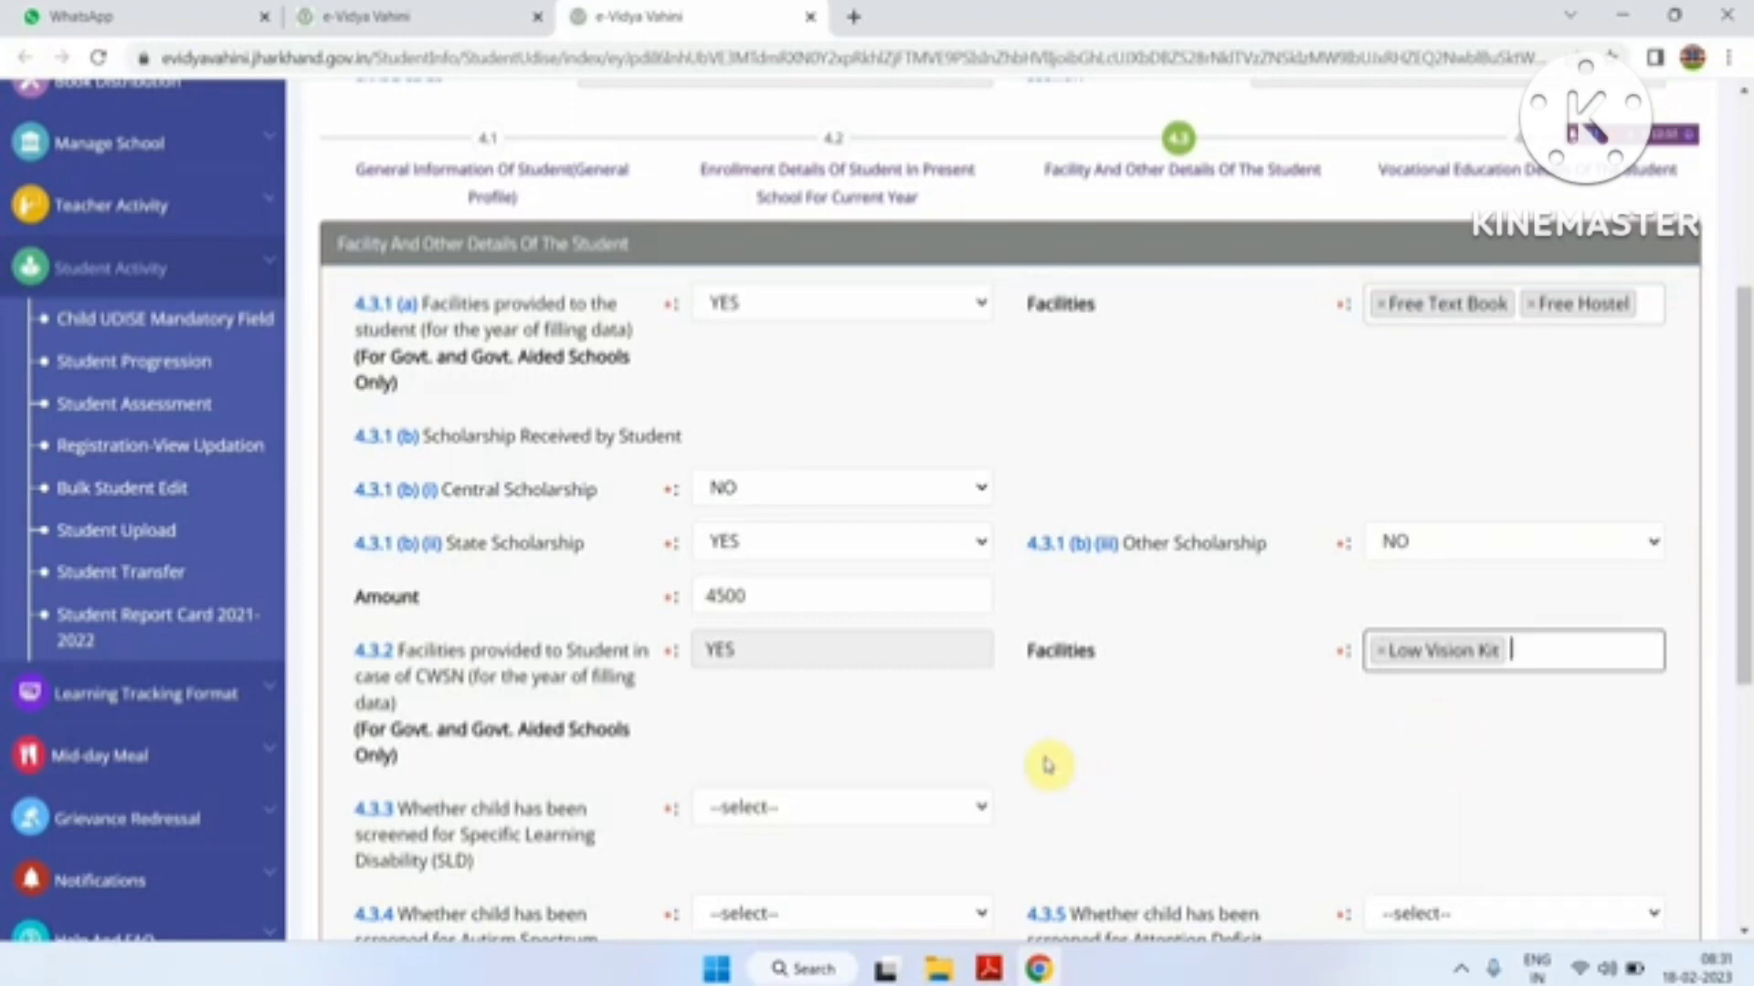
# Set 4.3.3 screening for Specific Learning Disability to YES and 4.3.3 (a) type of SLD to 1-Dysgraphia.
pyautogui.scroll(-5, 1041, 762)
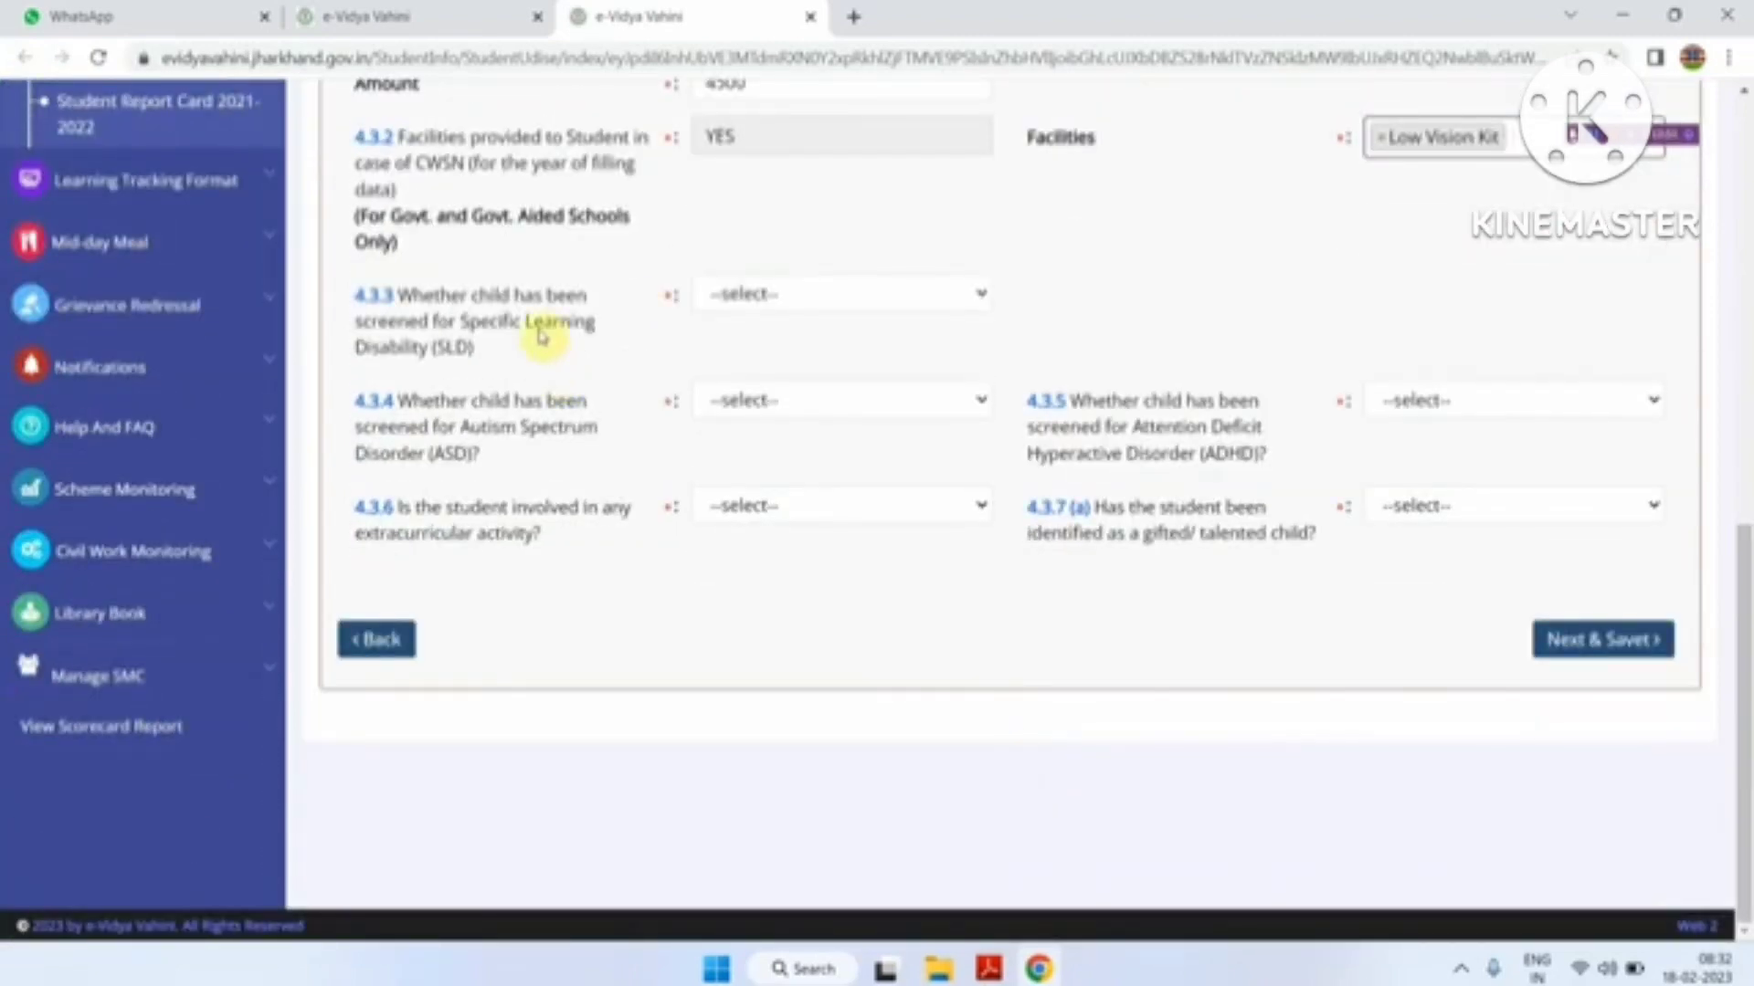
pyautogui.click(767, 295)
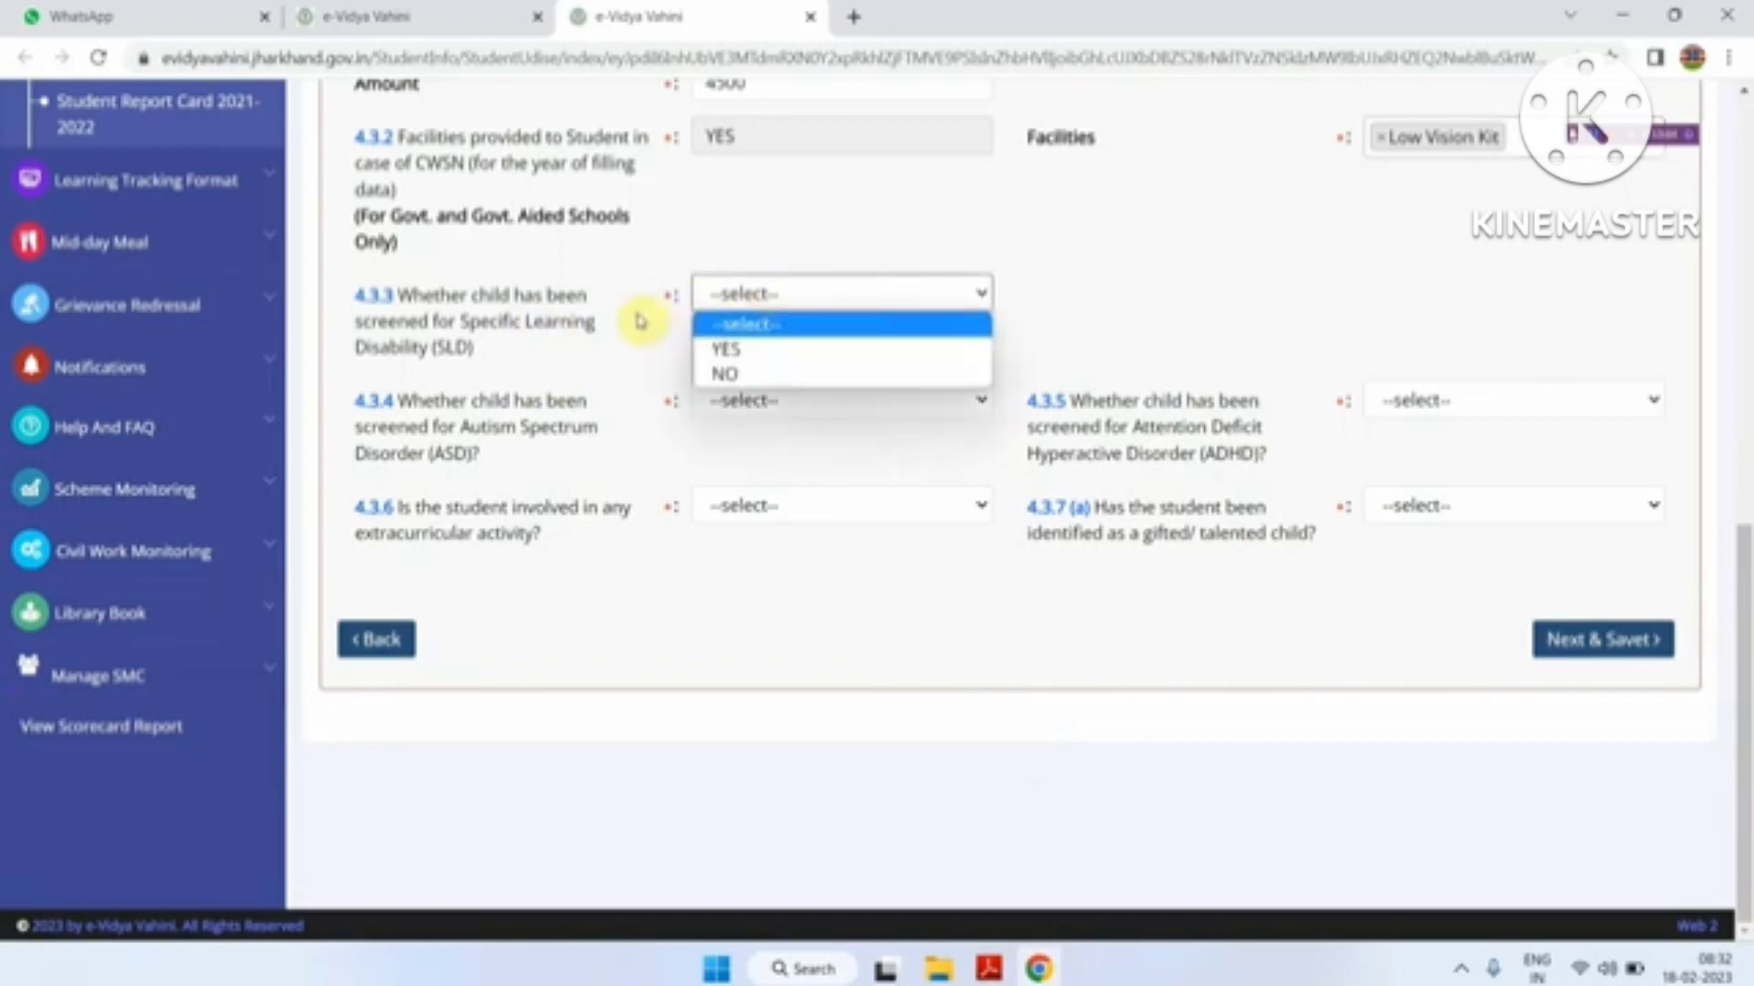
pyautogui.click(723, 348)
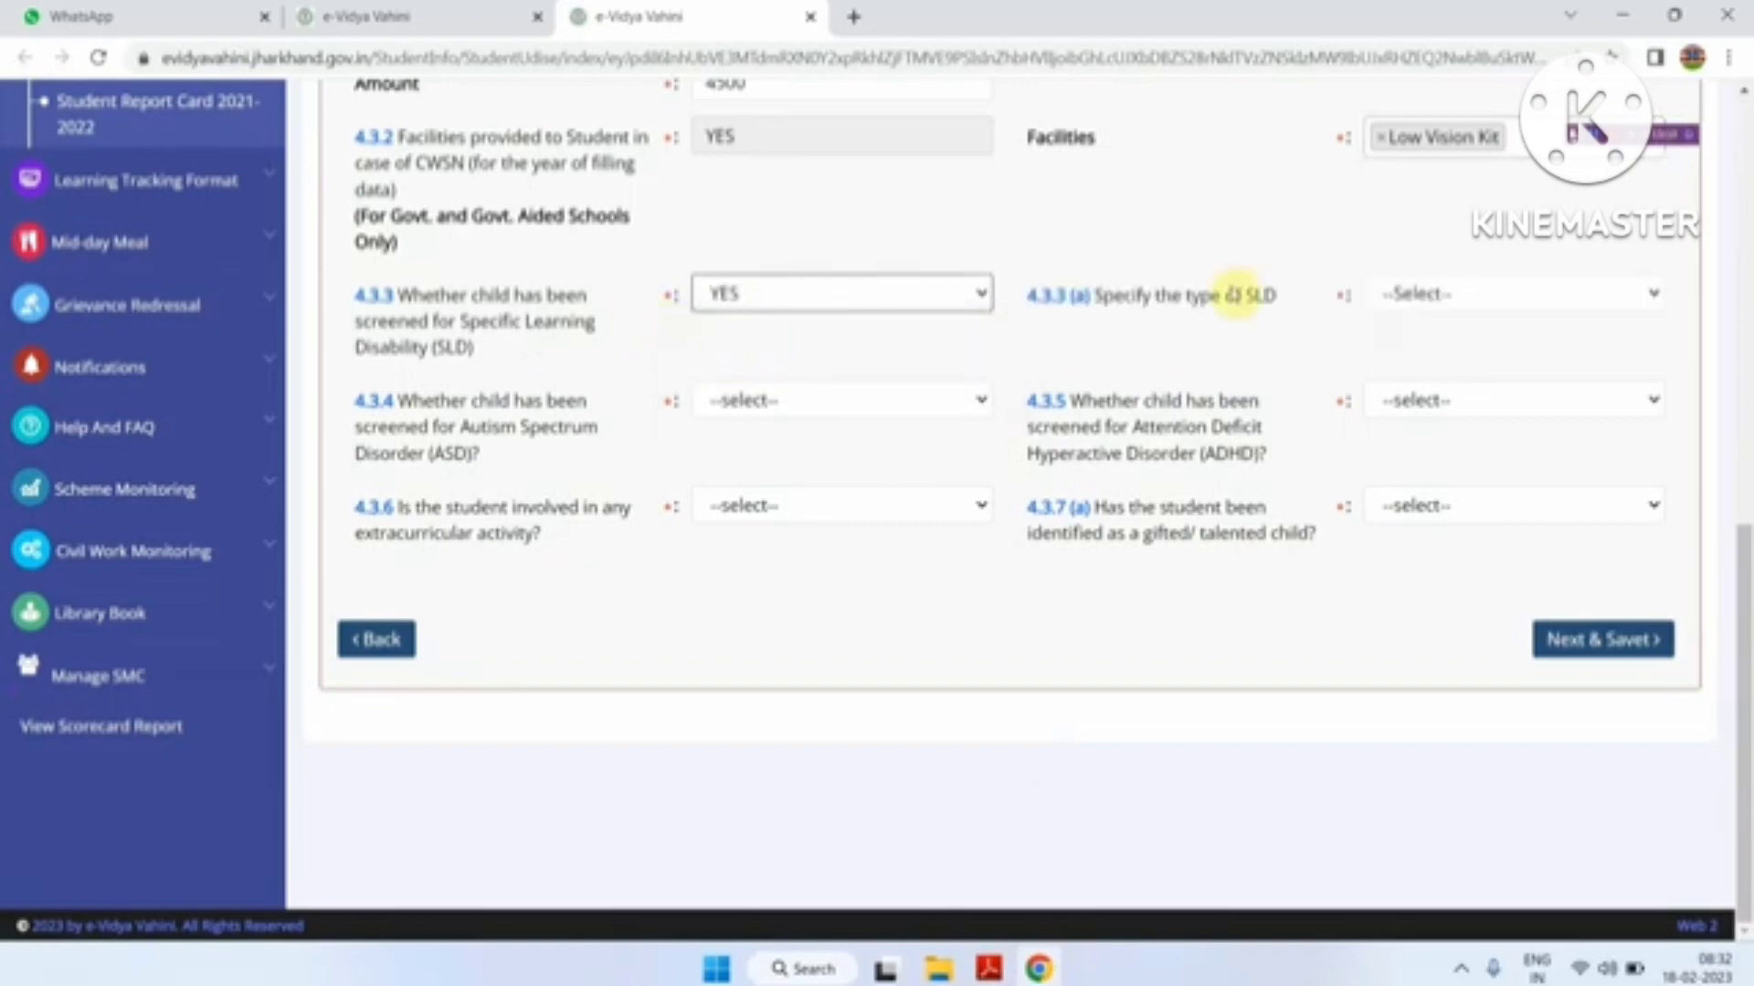
pyautogui.click(1396, 297)
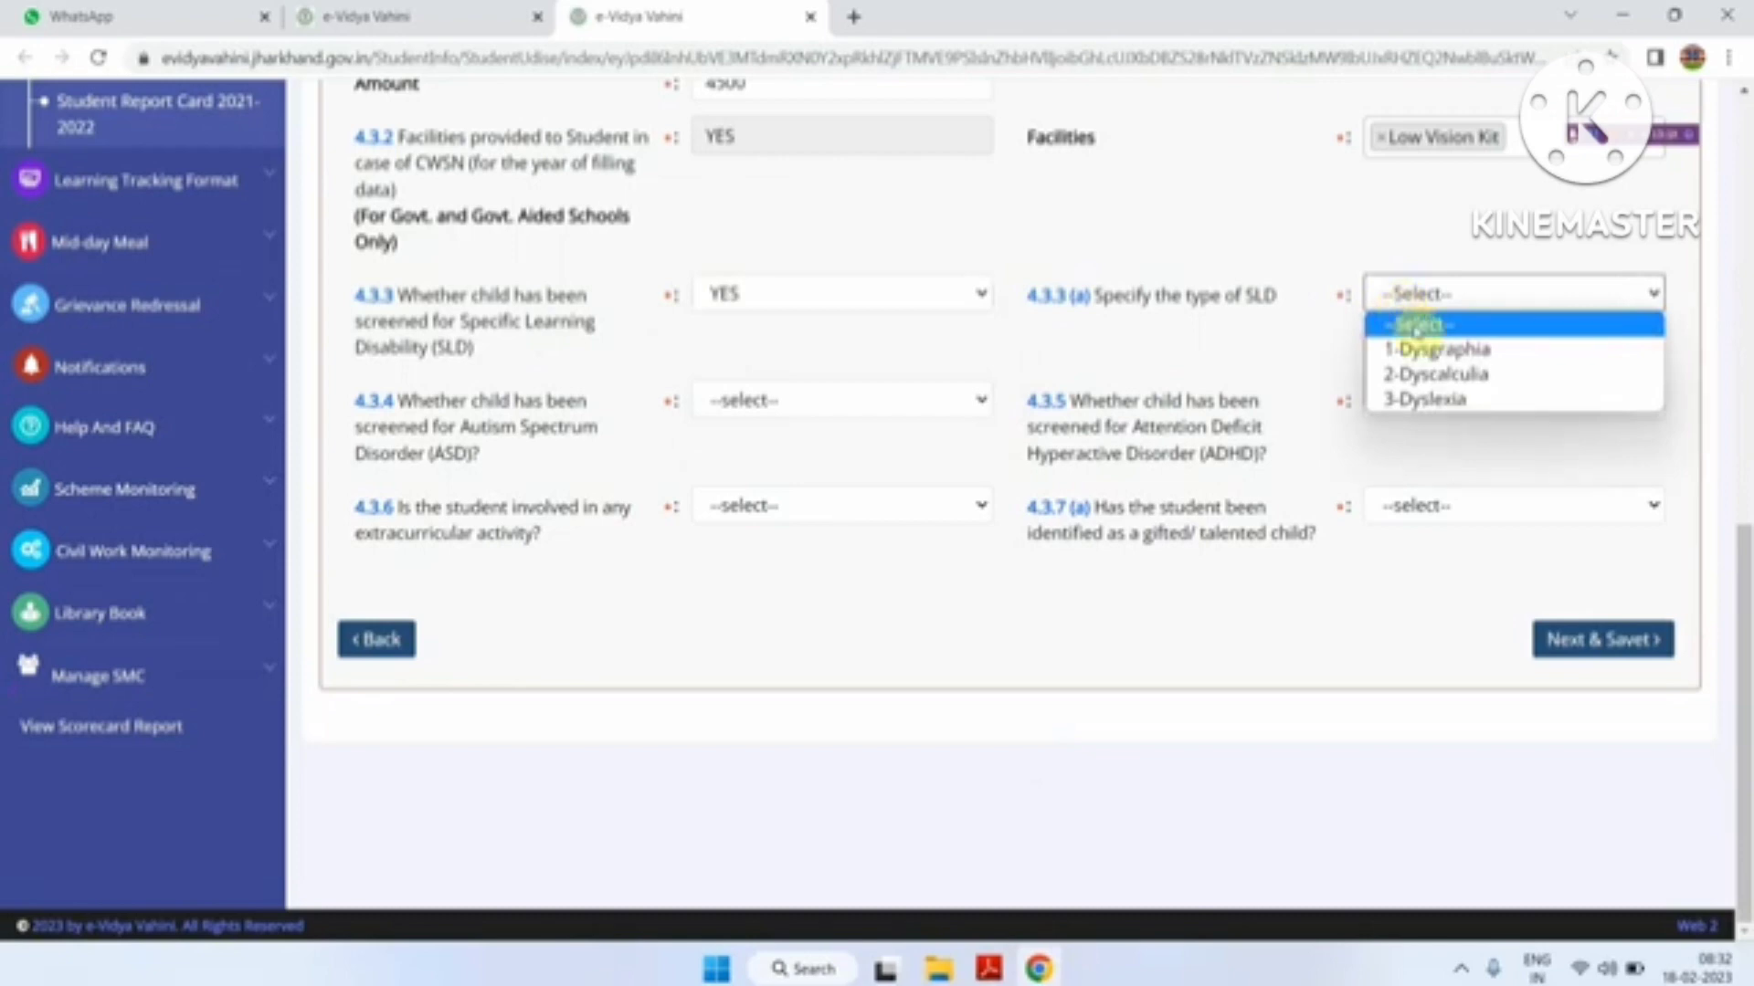
pyautogui.click(1423, 351)
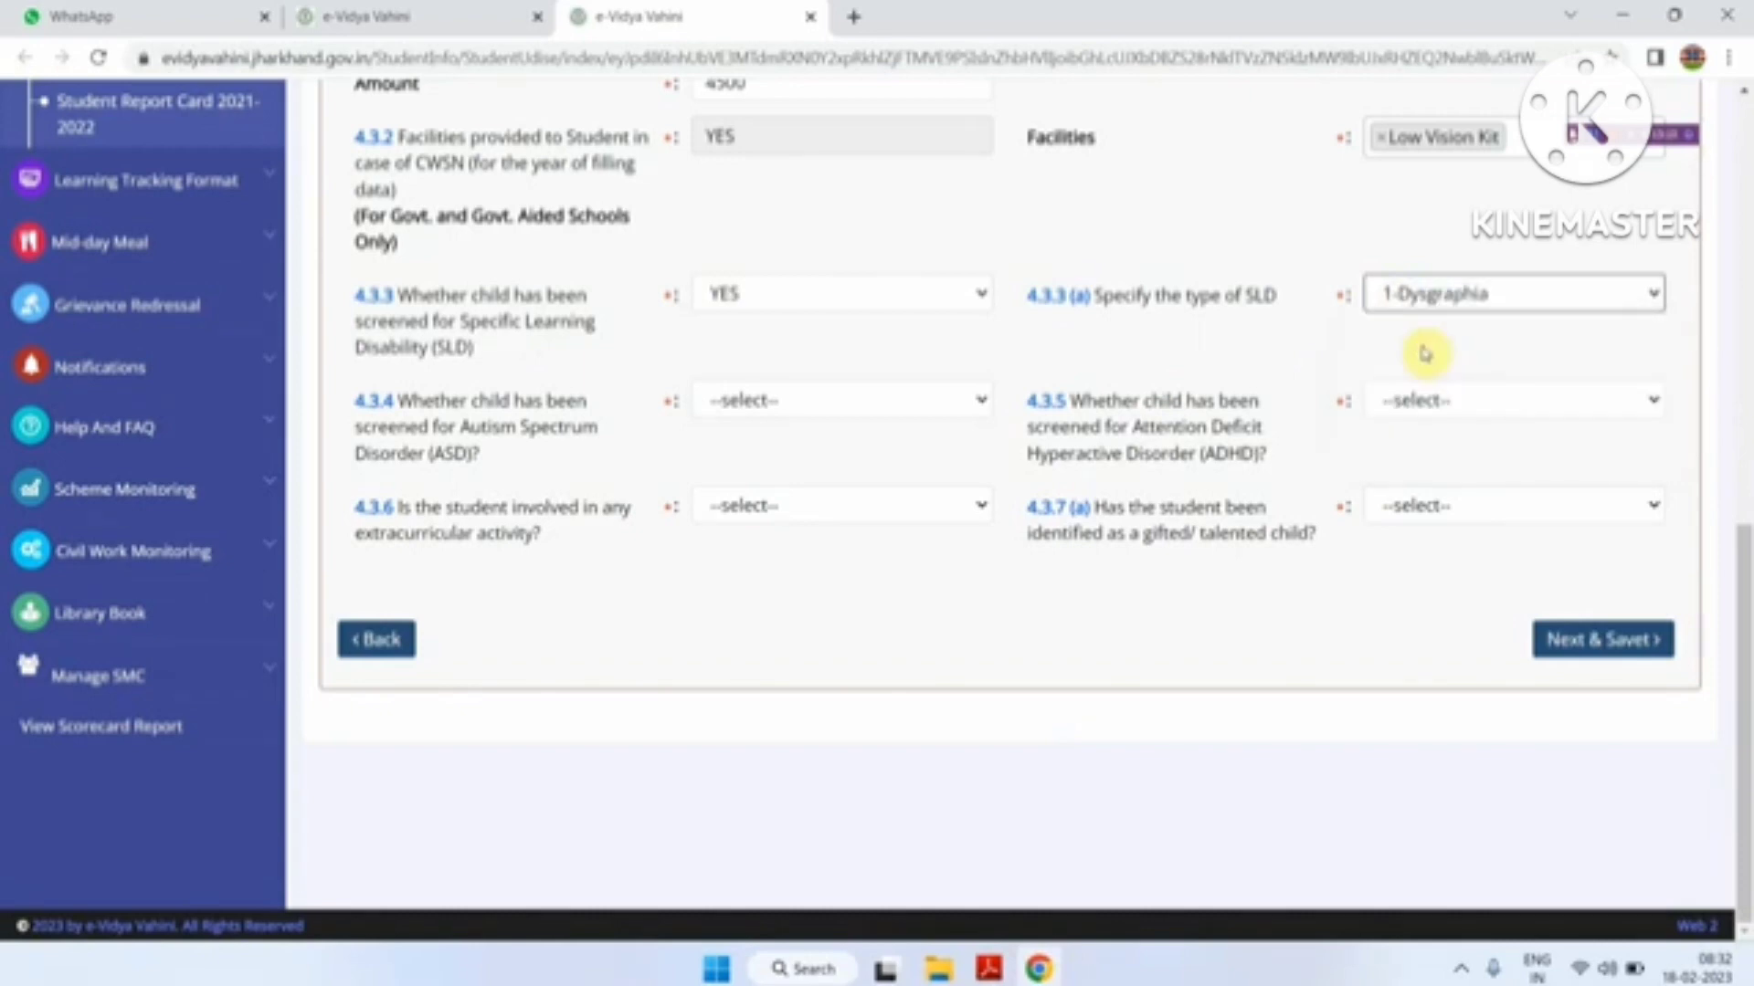
# Set 4.3.4 Autism Spectrum Disorder screening and 4.3.5 Attention Deficit Hyperactive Disorder screening to YES.
pyautogui.click(783, 412)
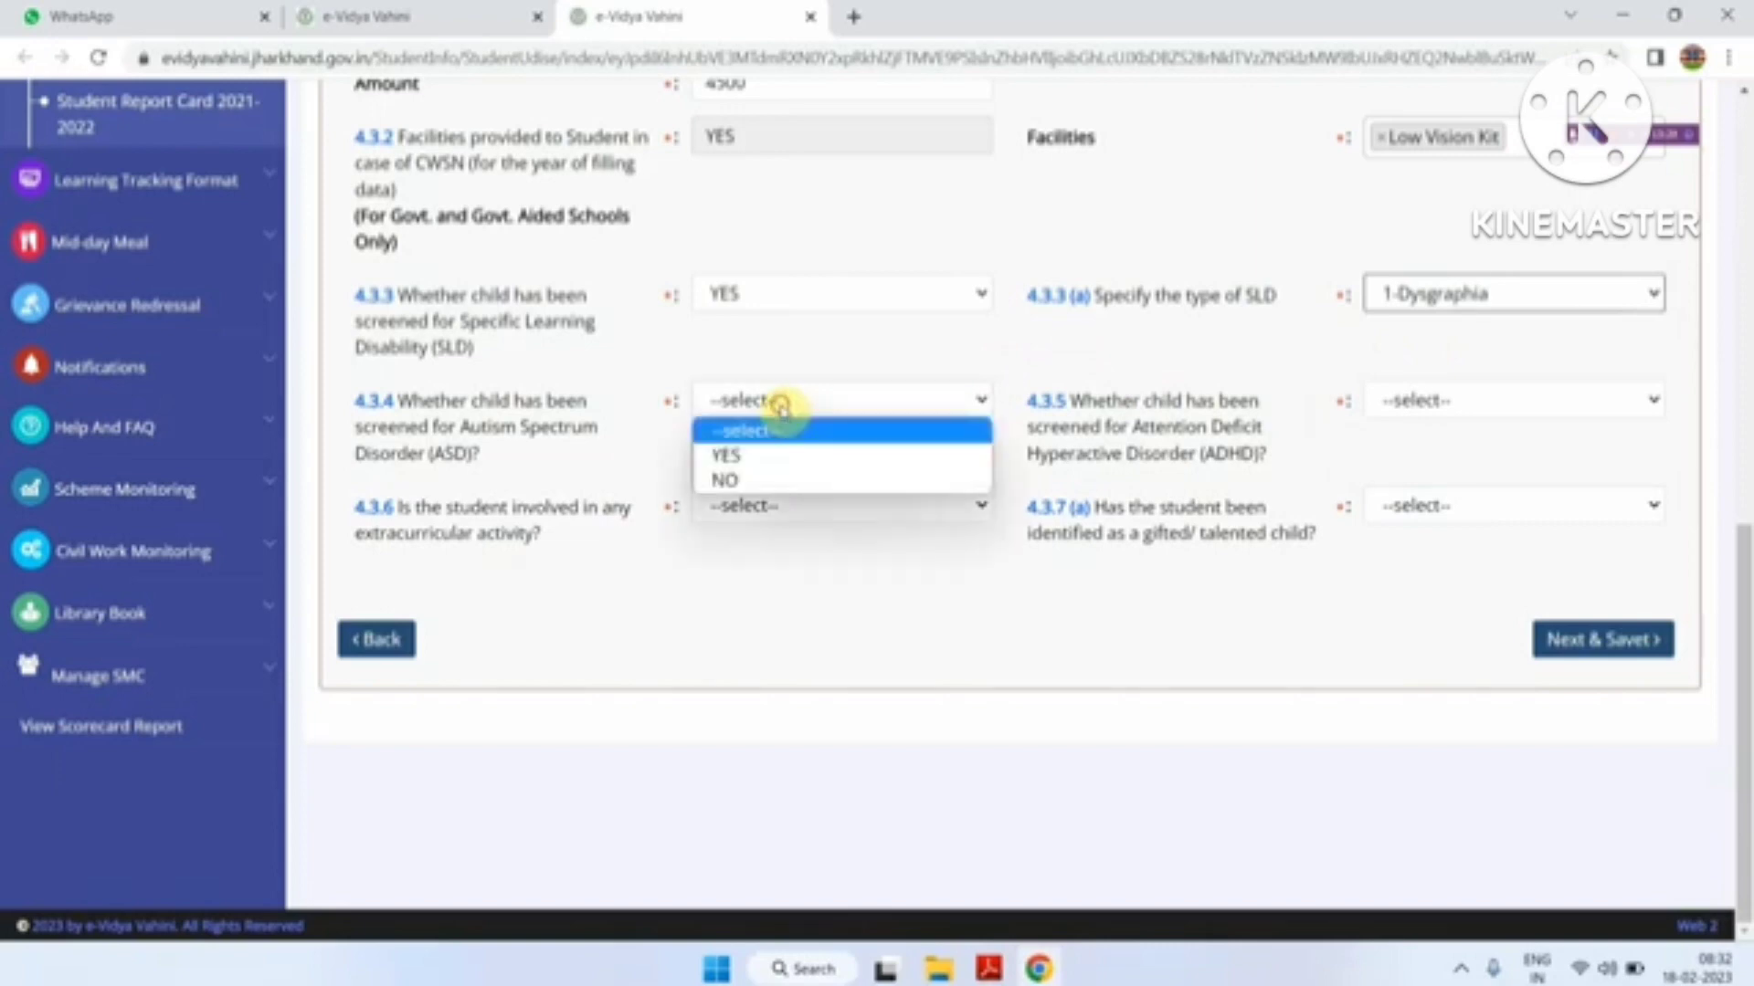
pyautogui.click(772, 456)
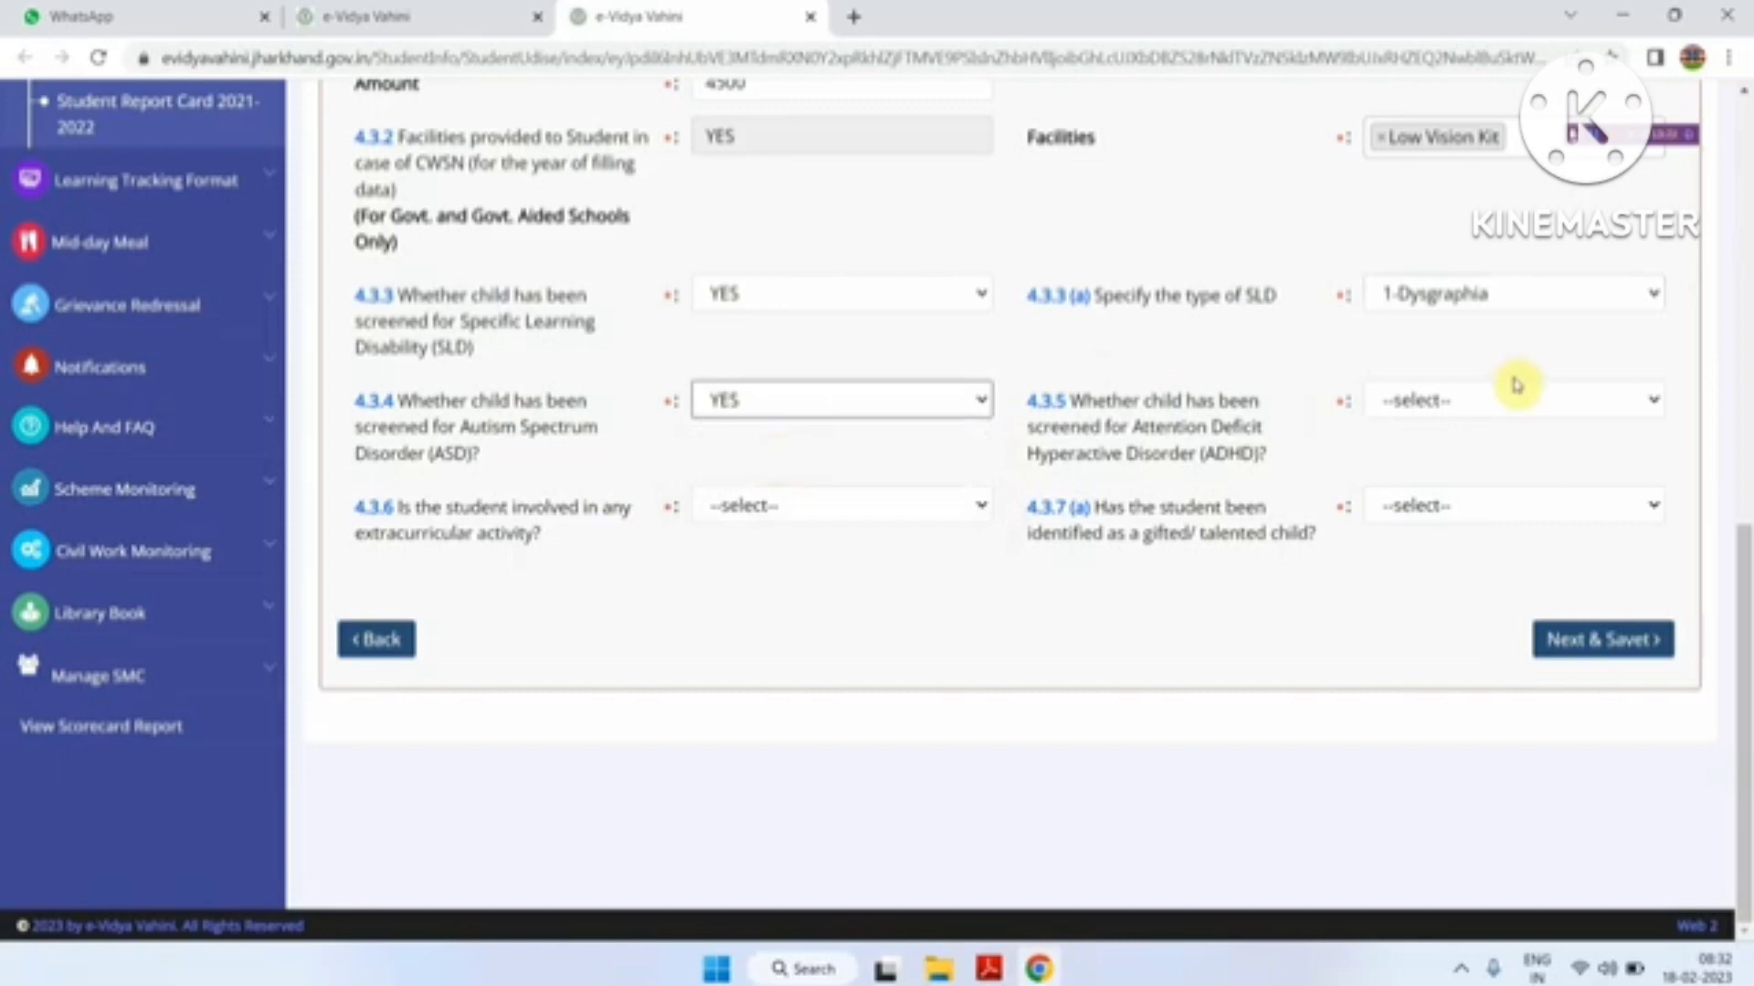
pyautogui.click(1477, 410)
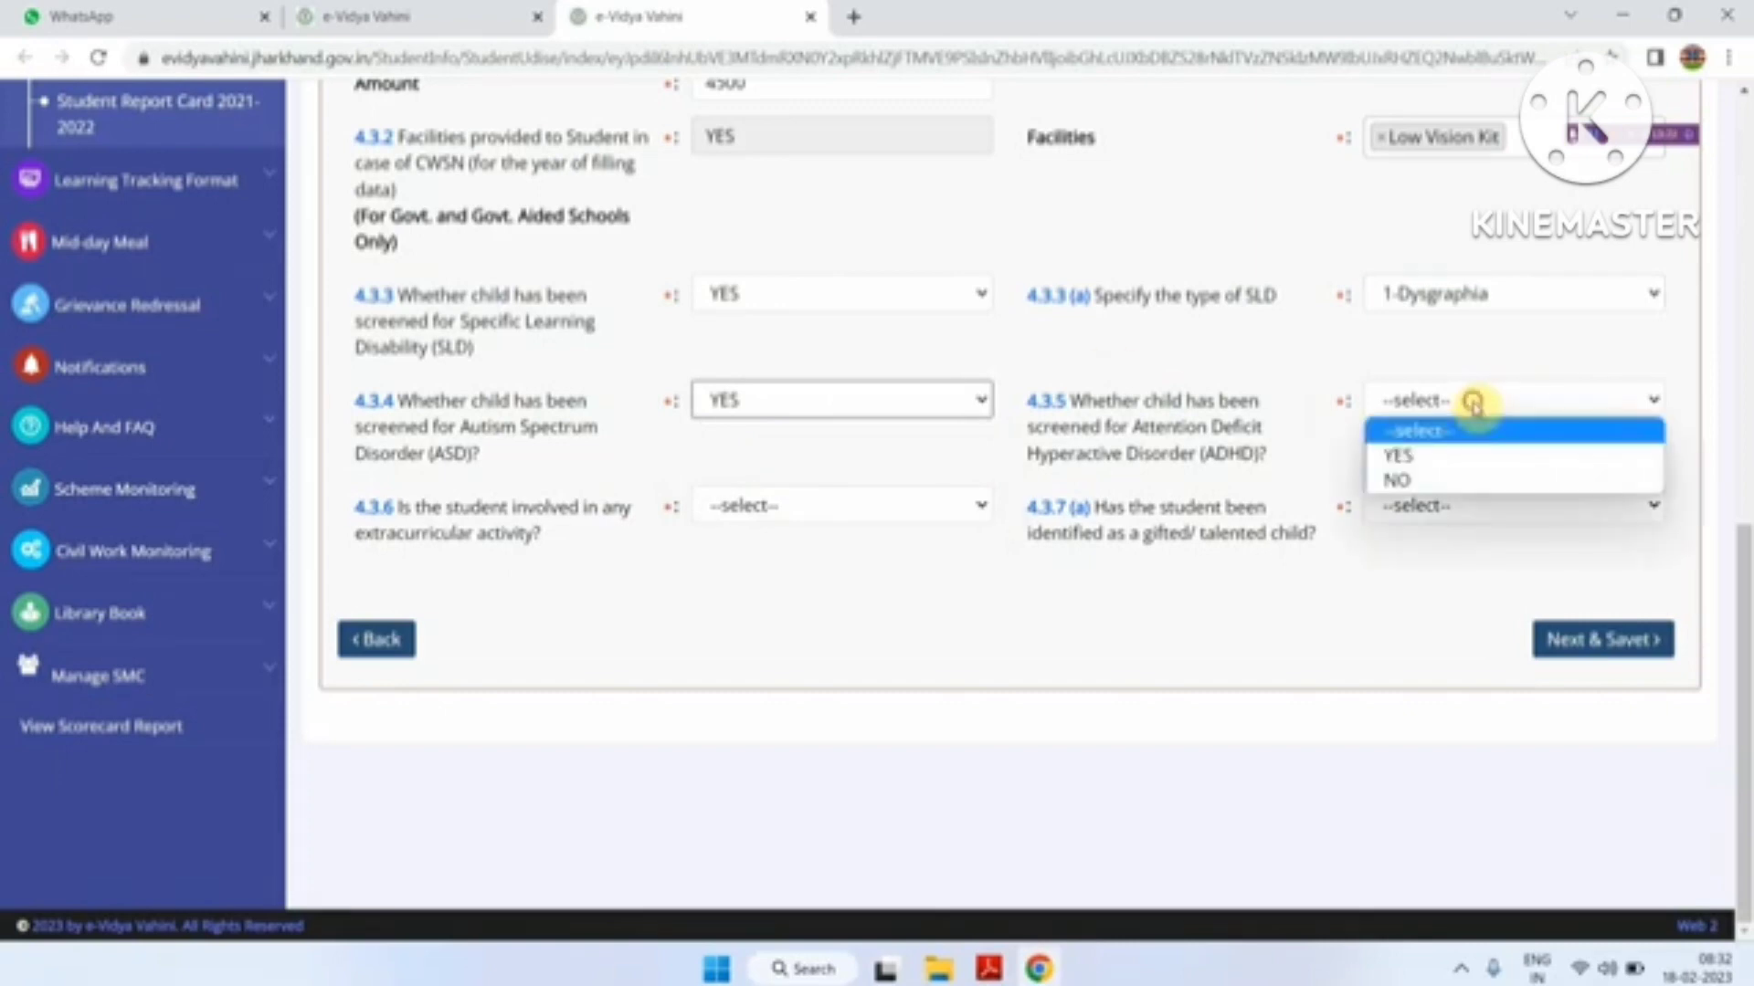
pyautogui.click(1447, 458)
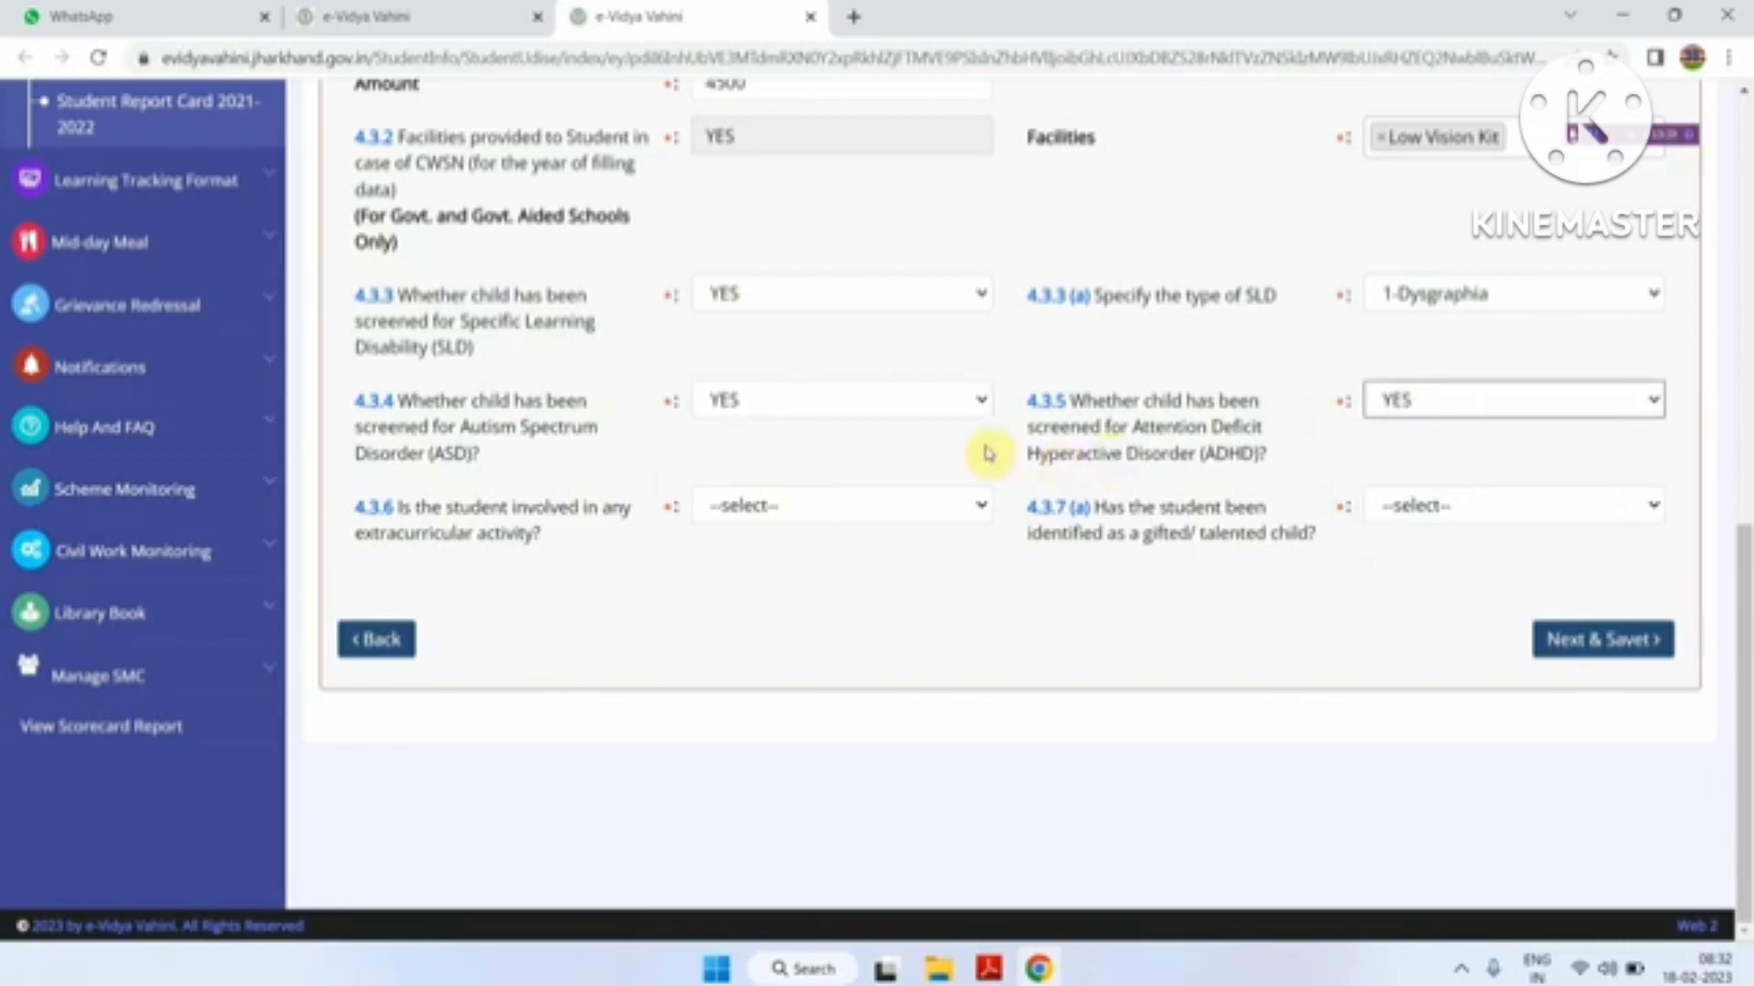
# Change both the 4.3.4 (ASD) and 4.3.5 (ADHD) screening answers to NO.
pyautogui.click(932, 415)
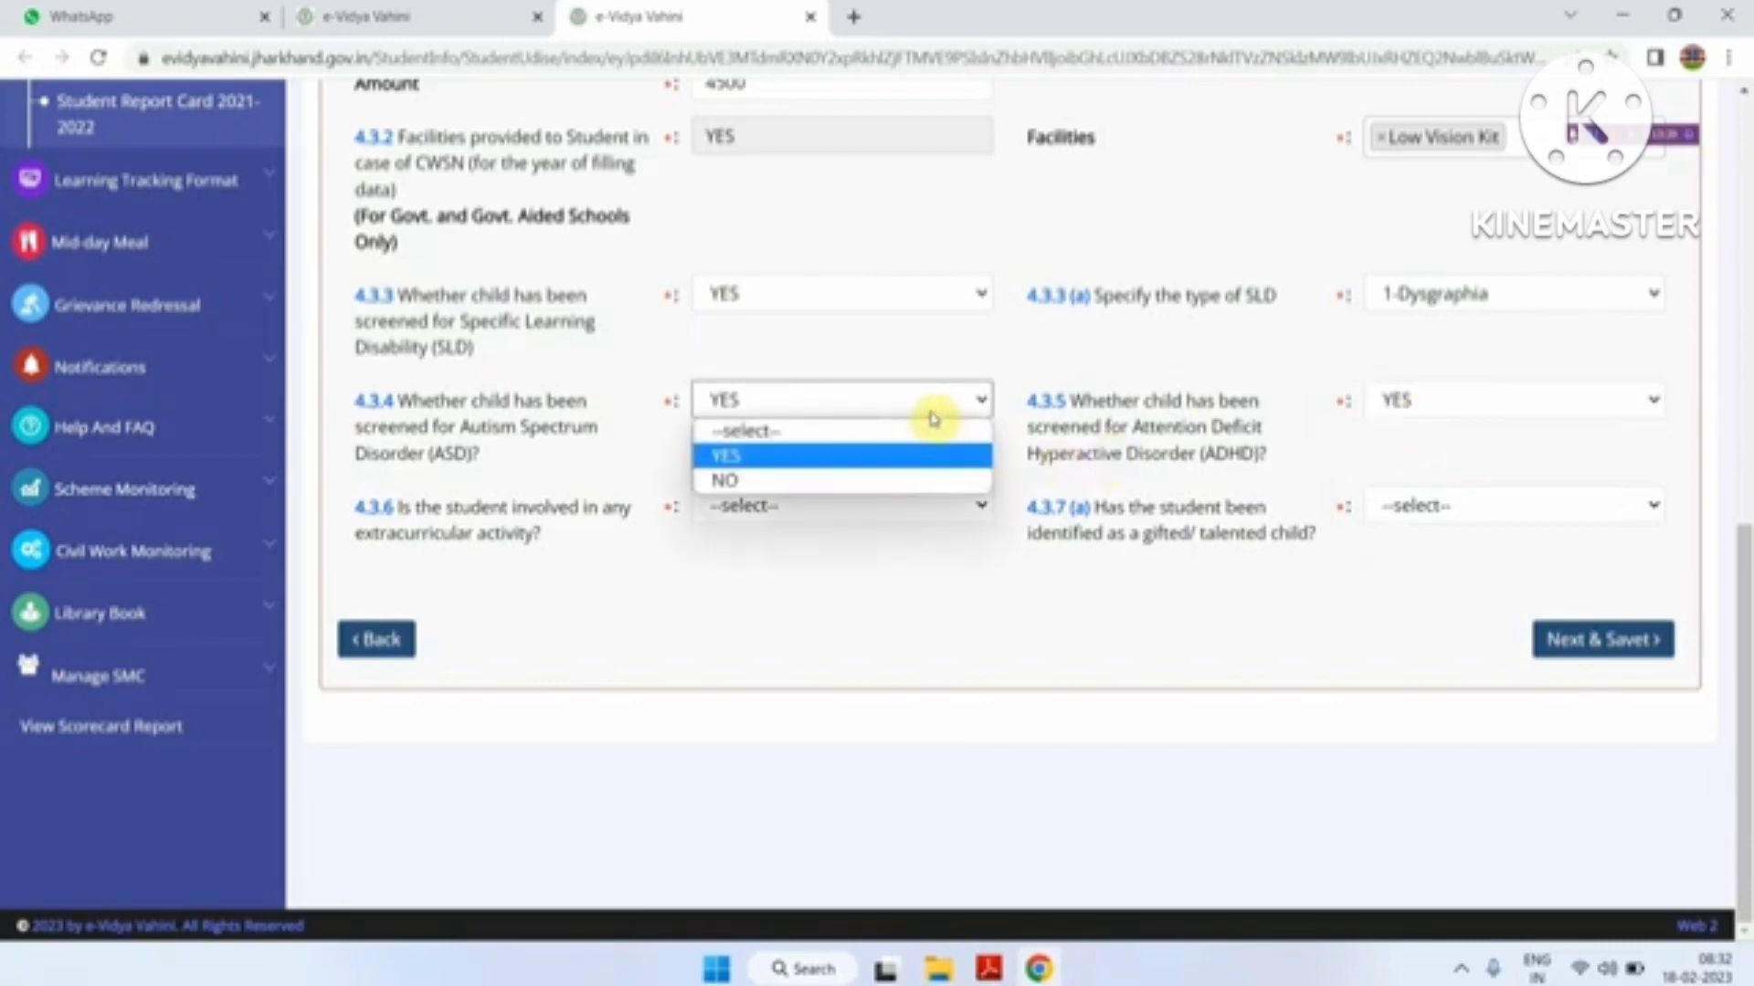
pyautogui.press('Down')
pyautogui.press('Return')
pyautogui.press('Tab')
pyautogui.press('Down')
pyautogui.press('Tab')
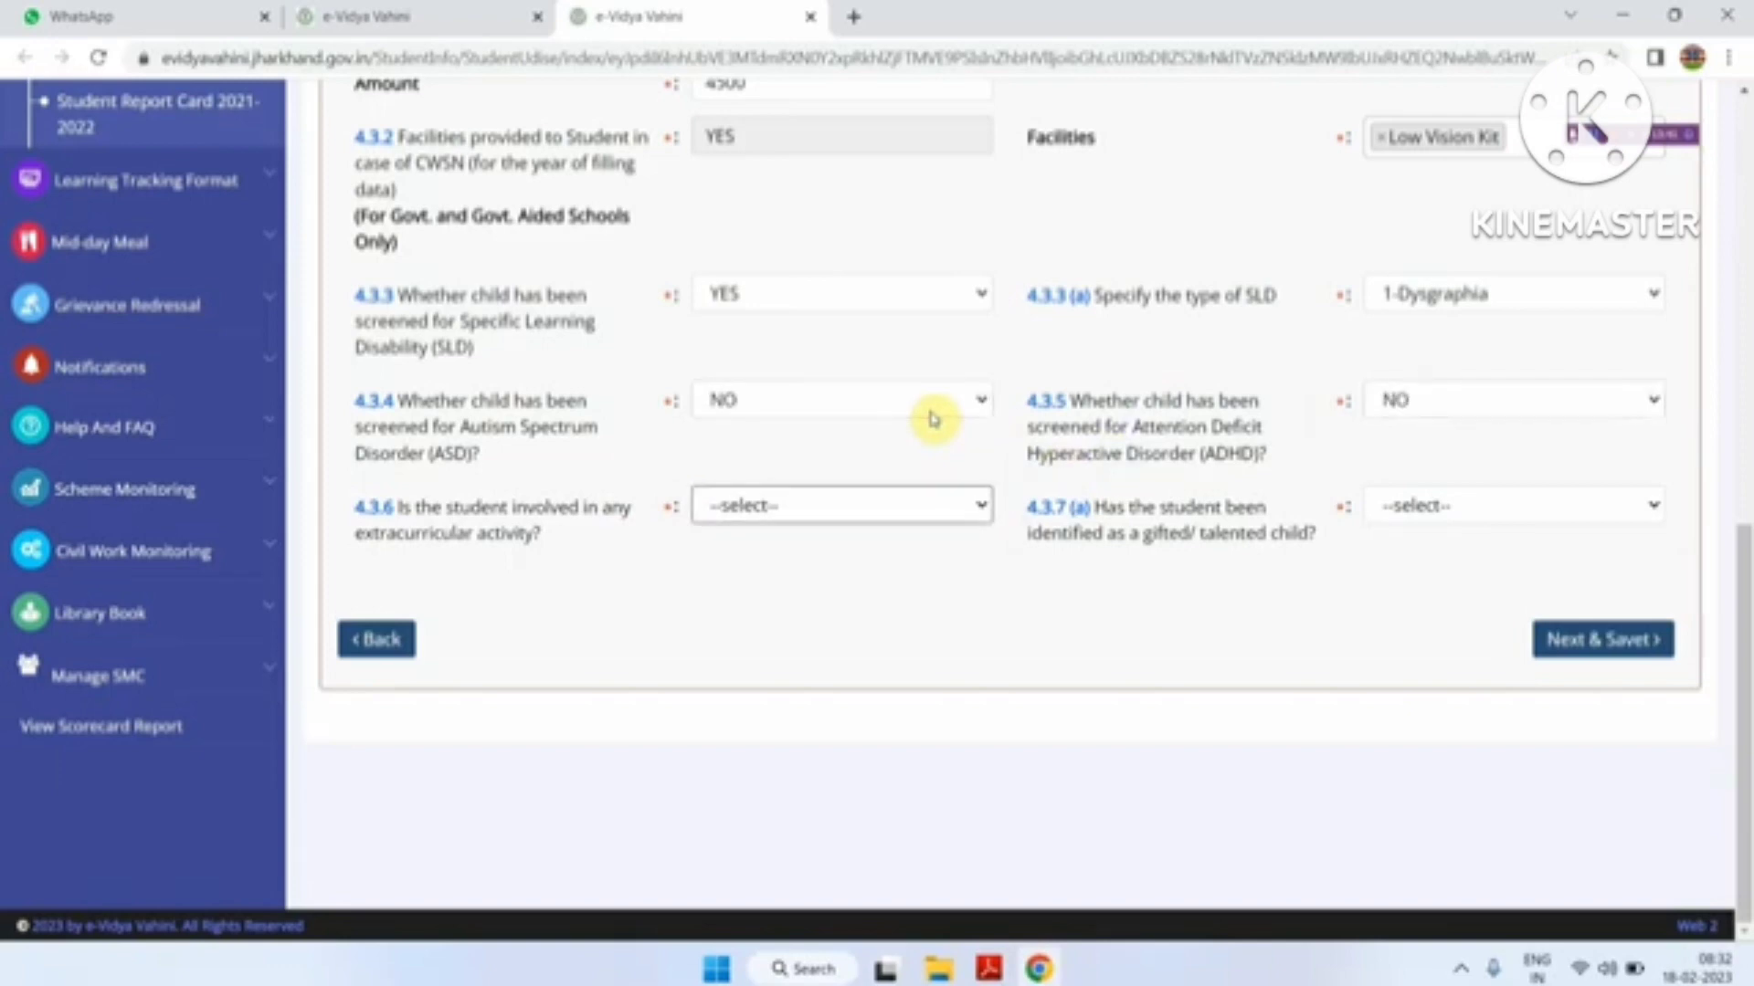
# Set 4.3.6 extracurricular activity involvement and 4.3.7 (a) gifted/talented child identification to YES.
pyautogui.click(888, 507)
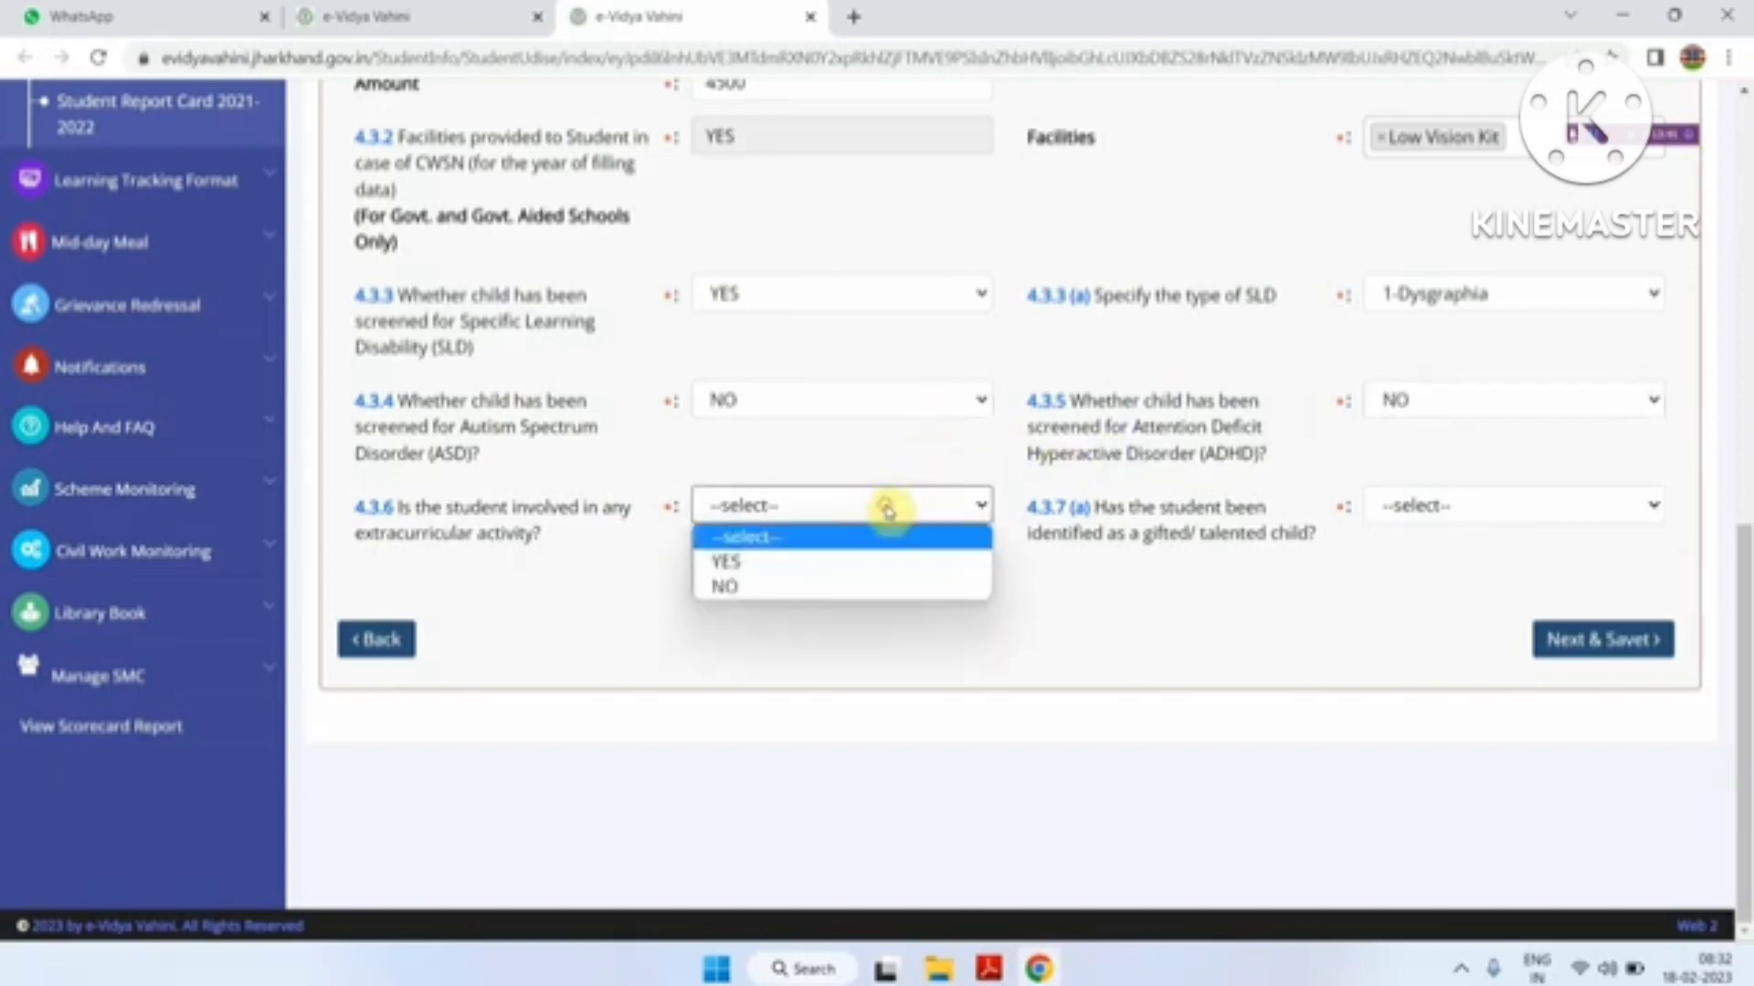
pyautogui.click(856, 564)
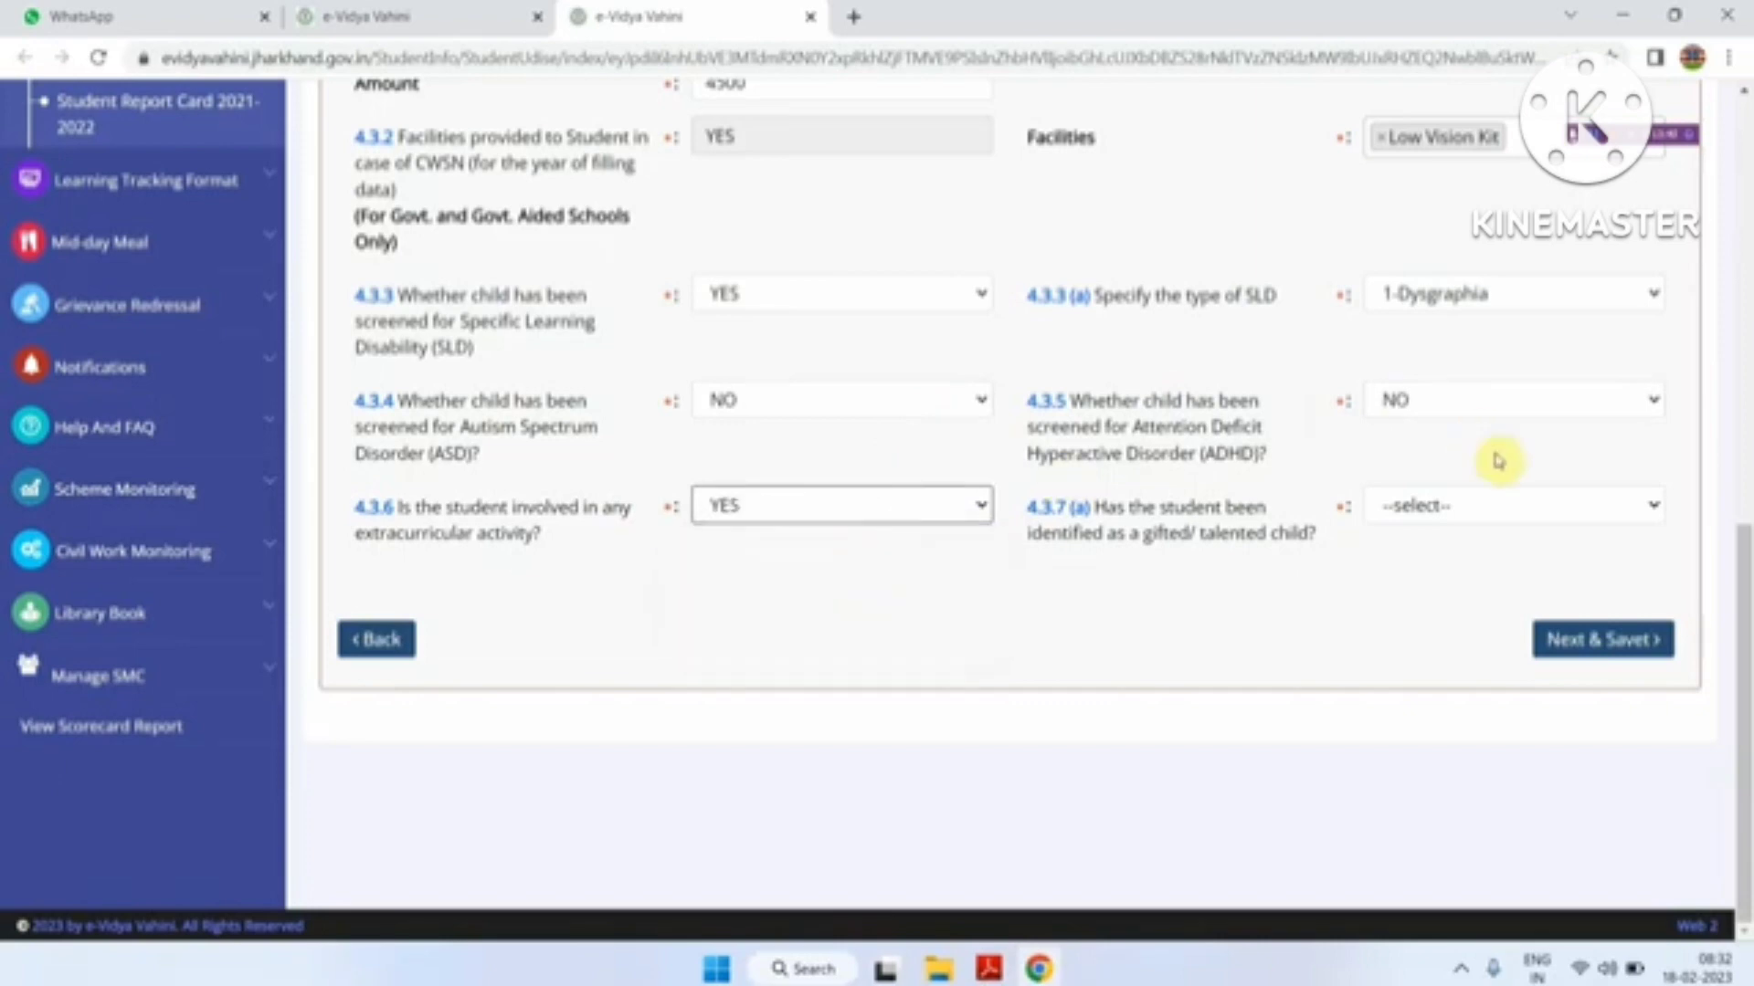
pyautogui.click(1453, 520)
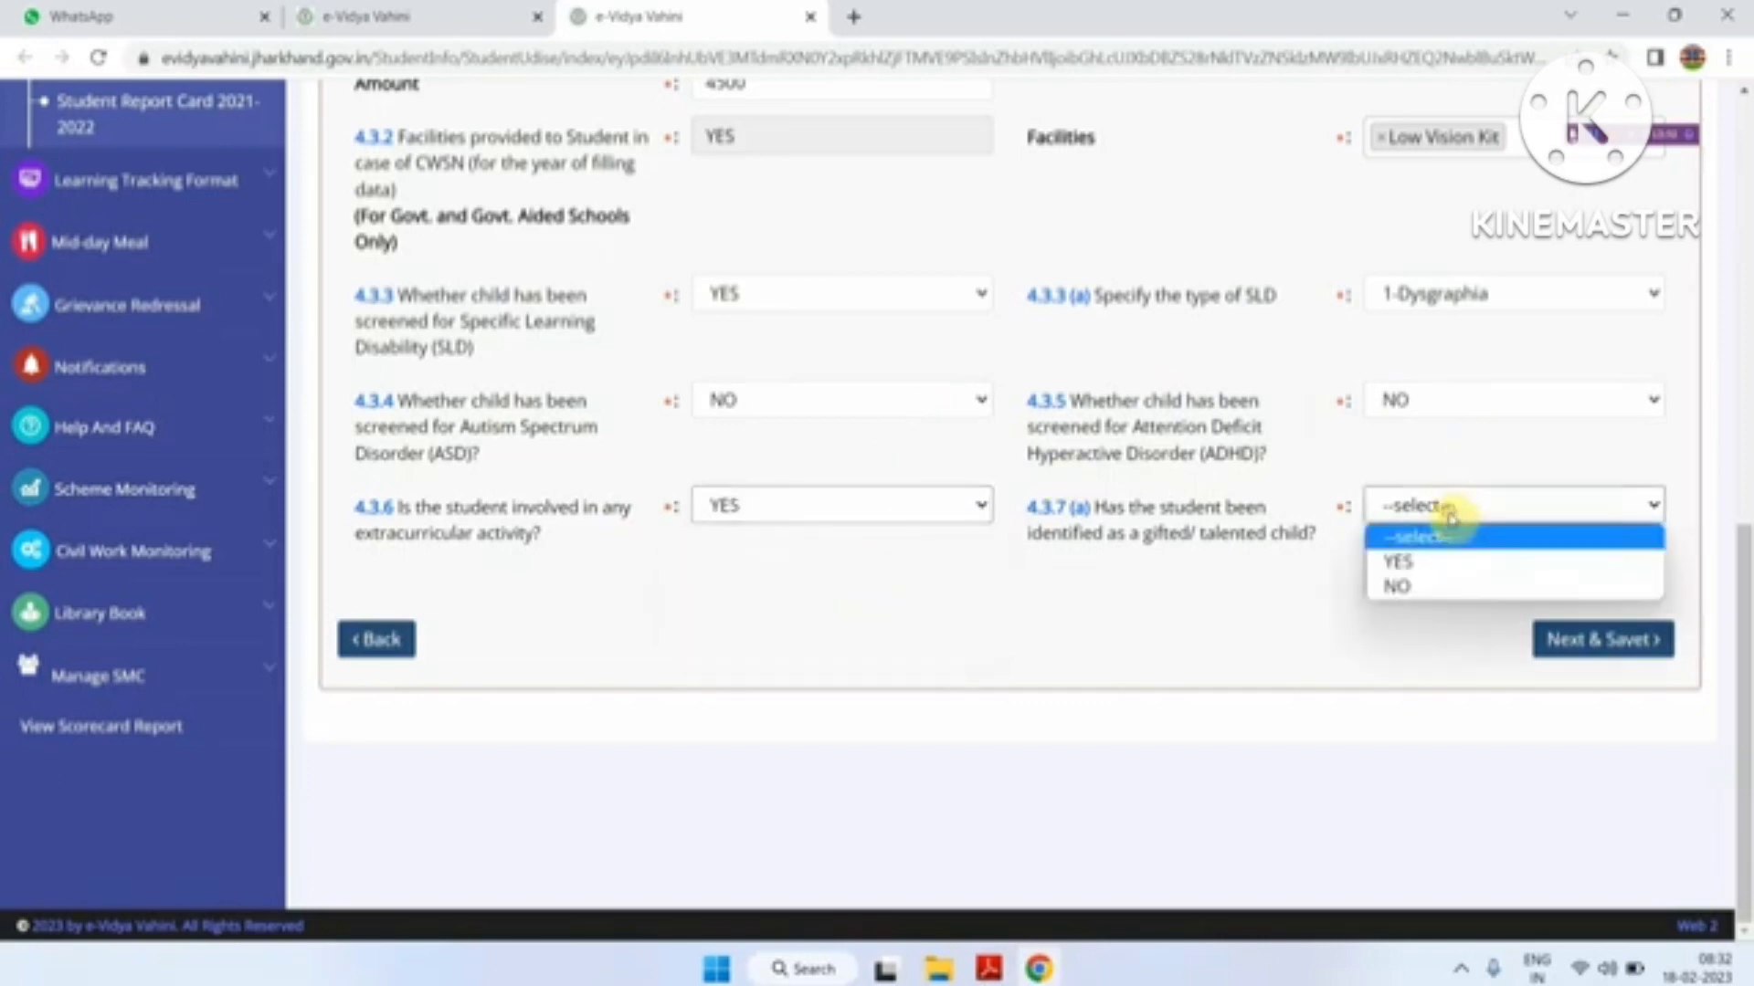
pyautogui.click(1443, 561)
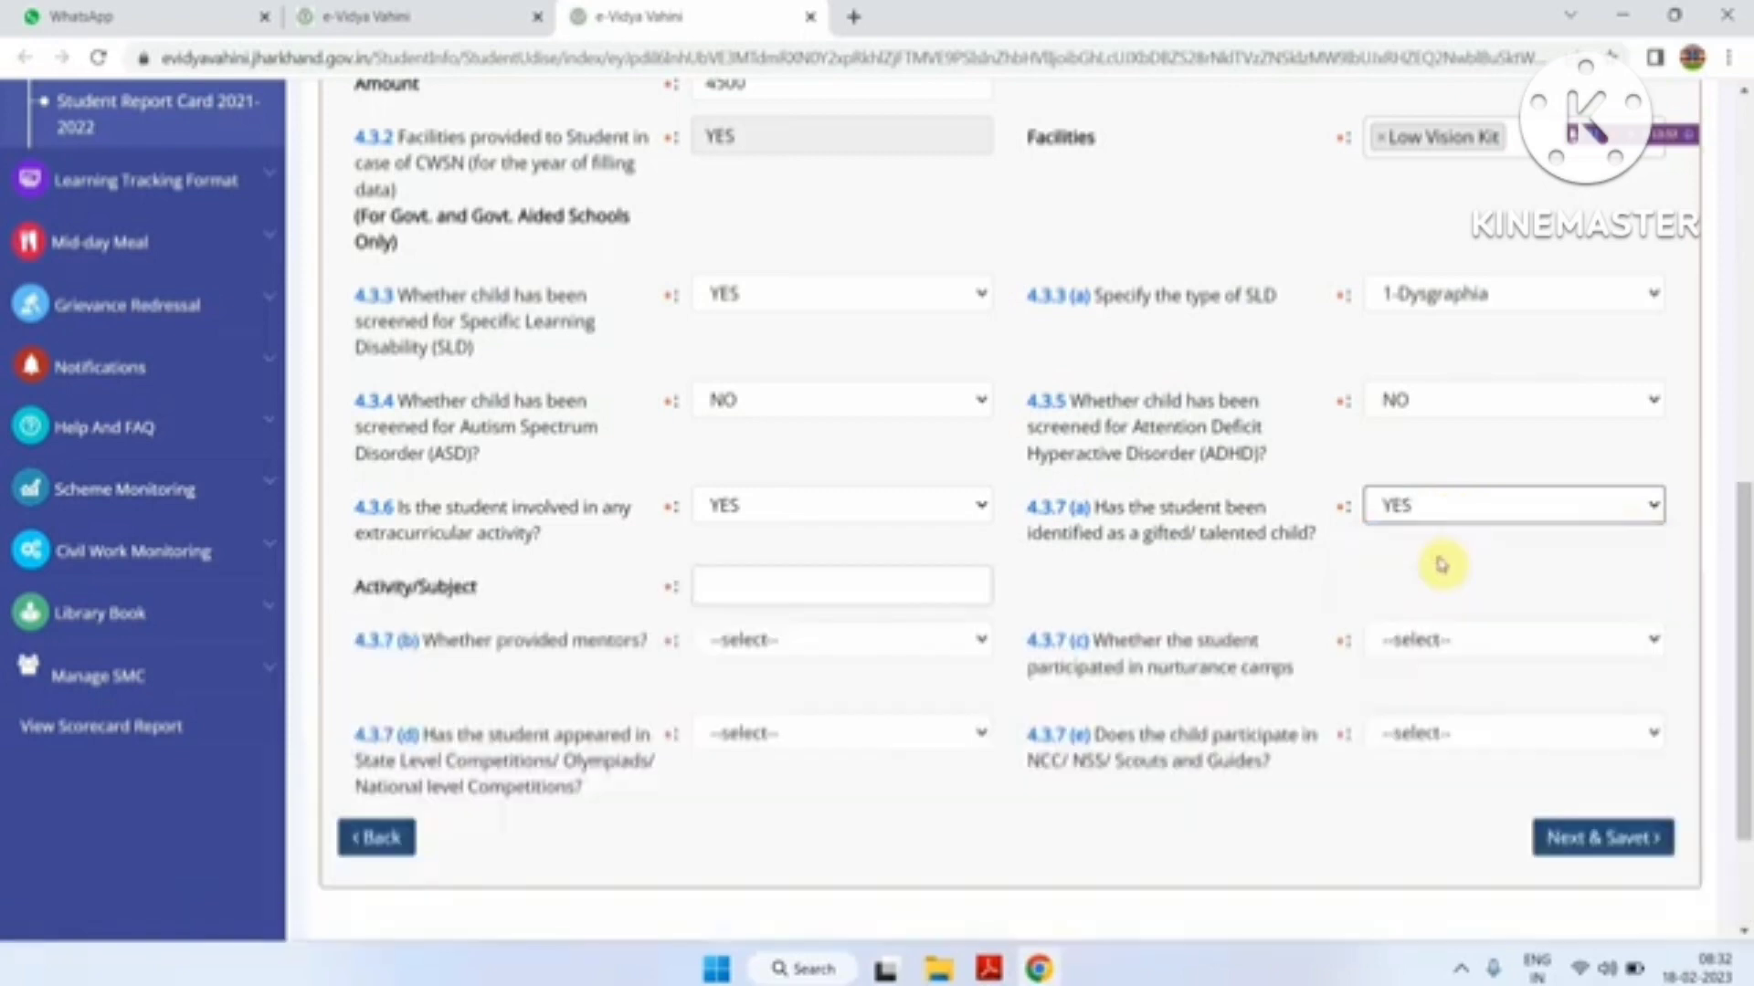
# Add Language and Mathematics as the Activity/Subject entries for the gifted student.
pyautogui.click(895, 573)
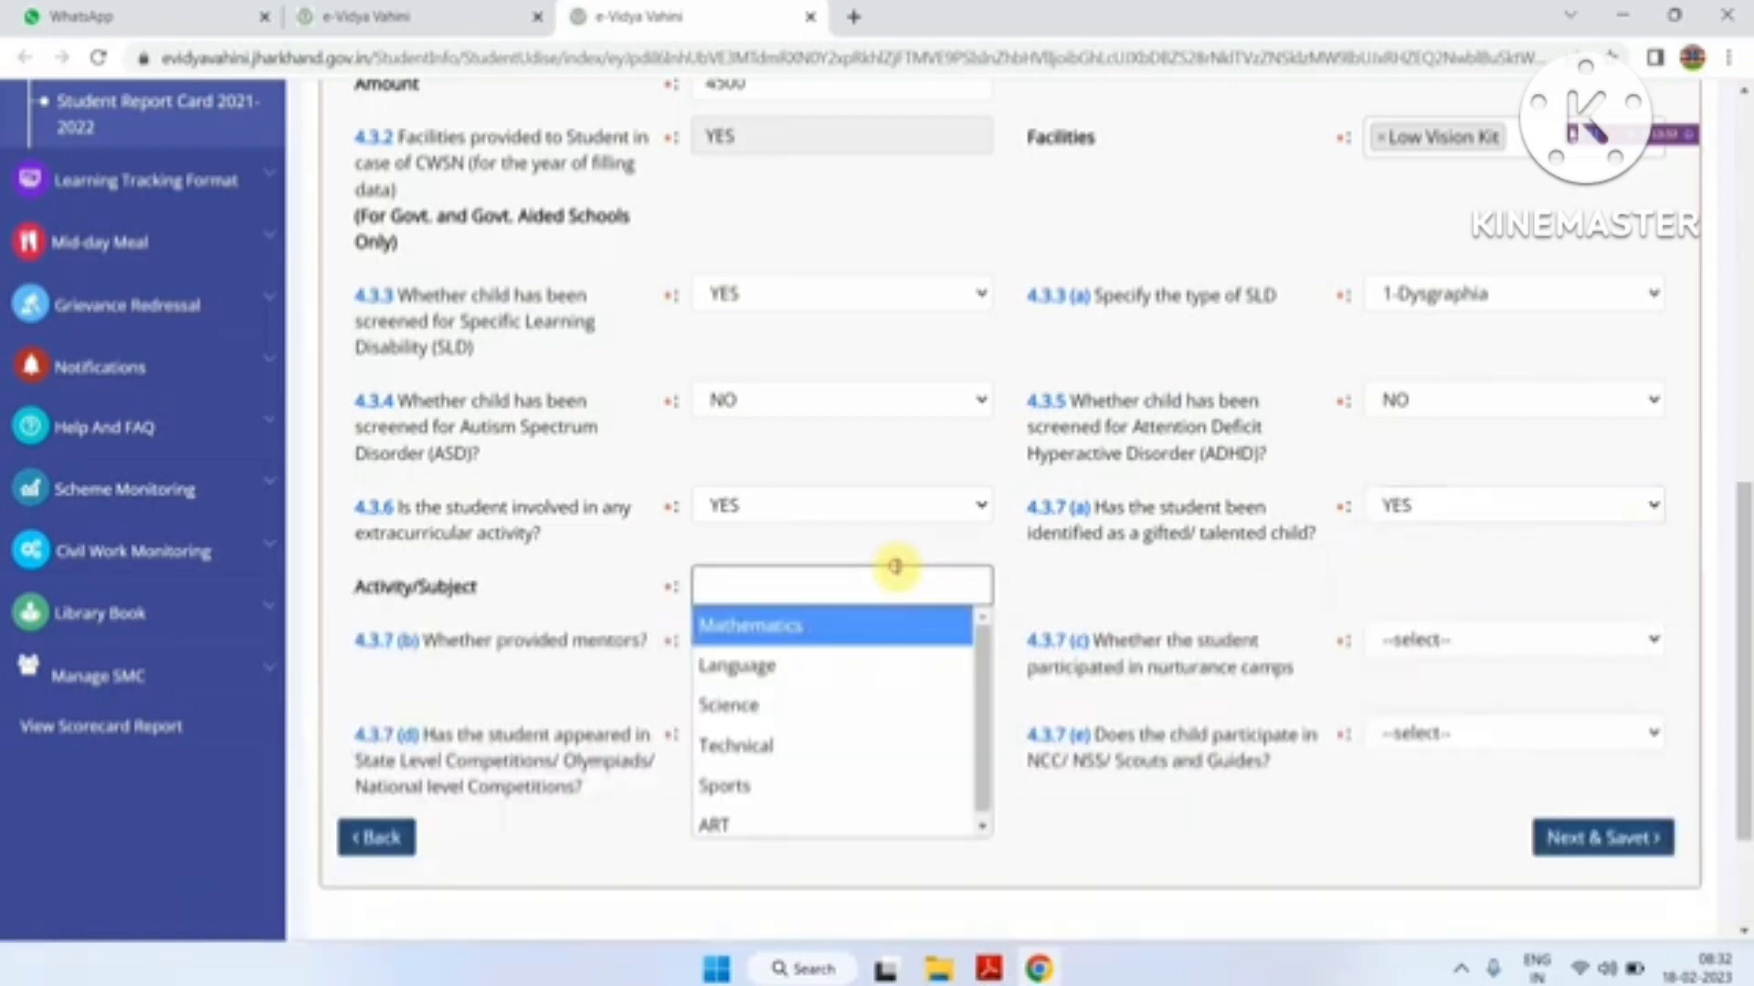
pyautogui.click(804, 676)
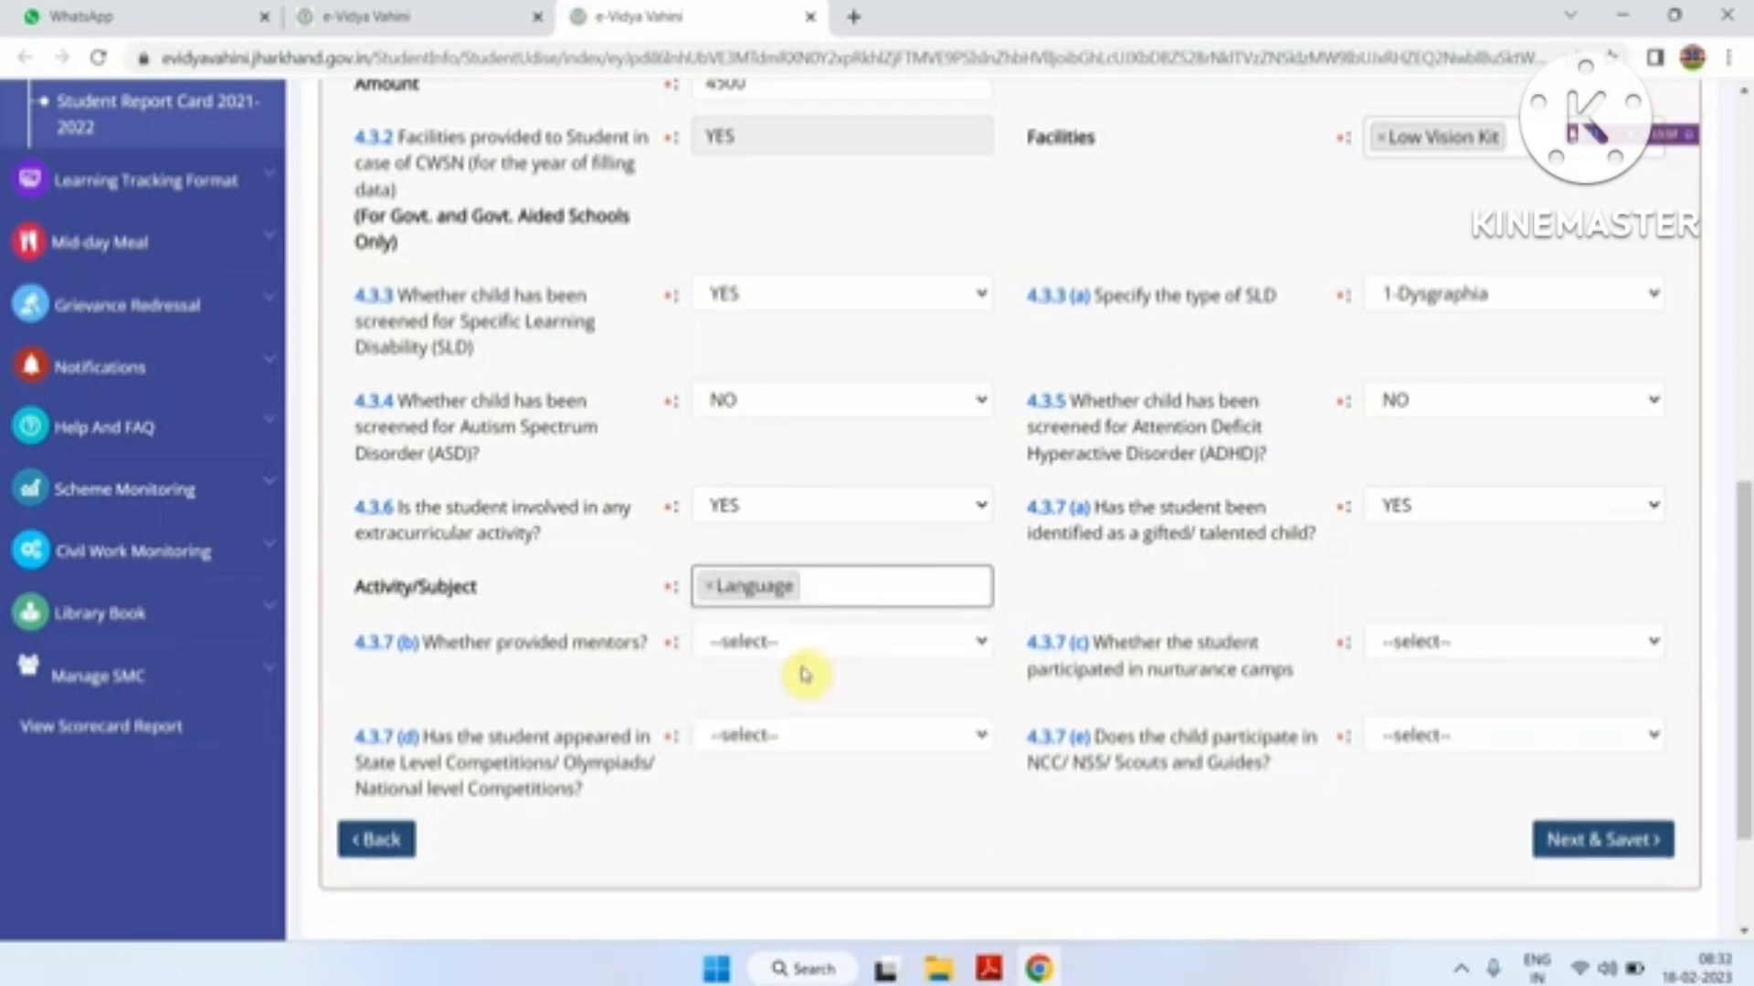
pyautogui.click(843, 595)
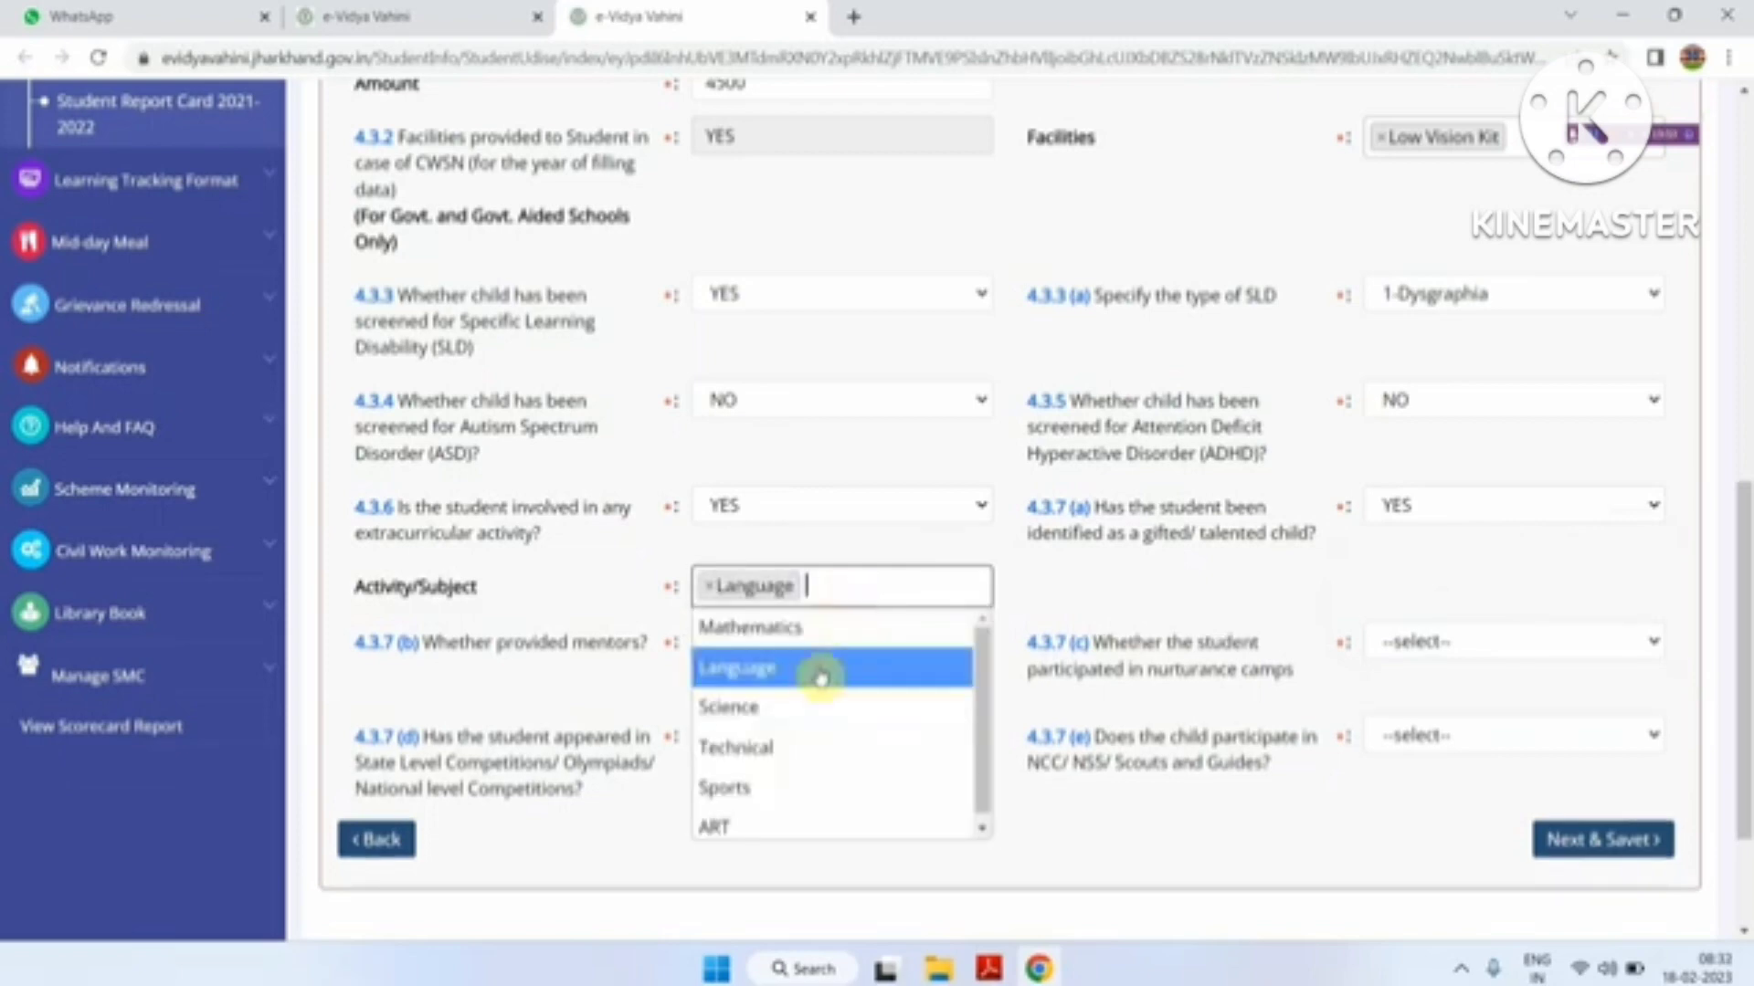
pyautogui.click(816, 641)
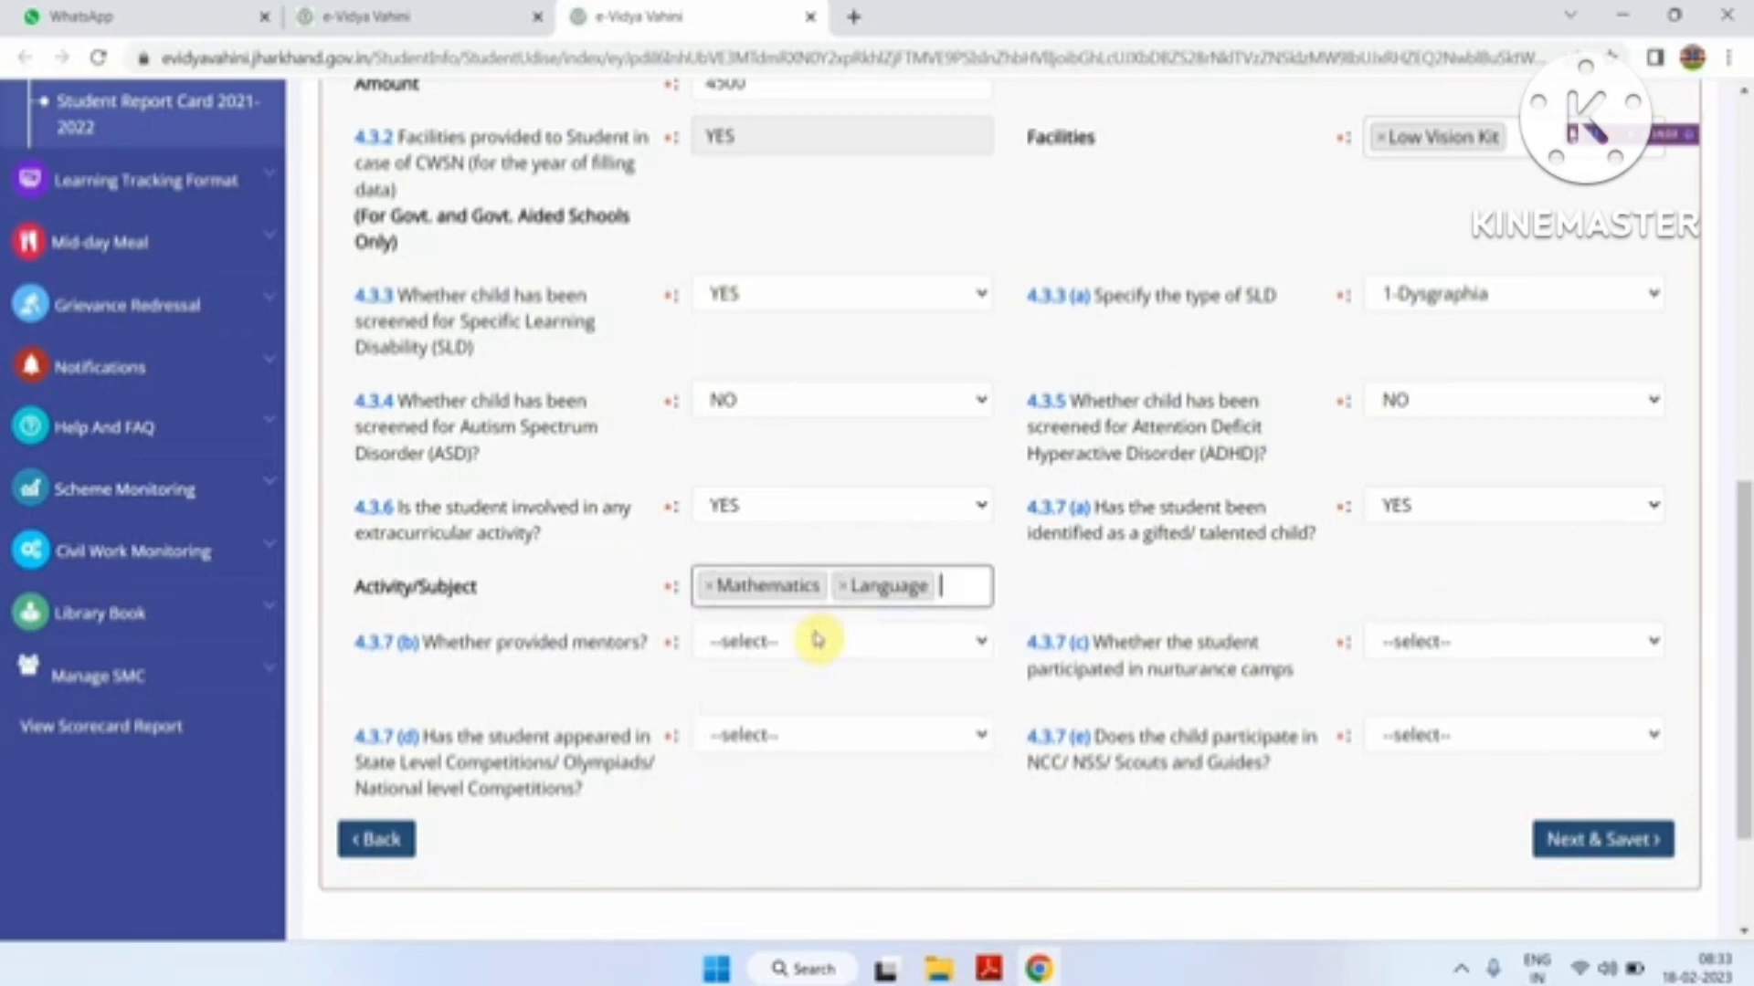
# Set 4.3.7 (b) provided mentors and 4.3.7 (c) participation in nurturance camps to YES.
pyautogui.click(817, 641)
pyautogui.click(790, 699)
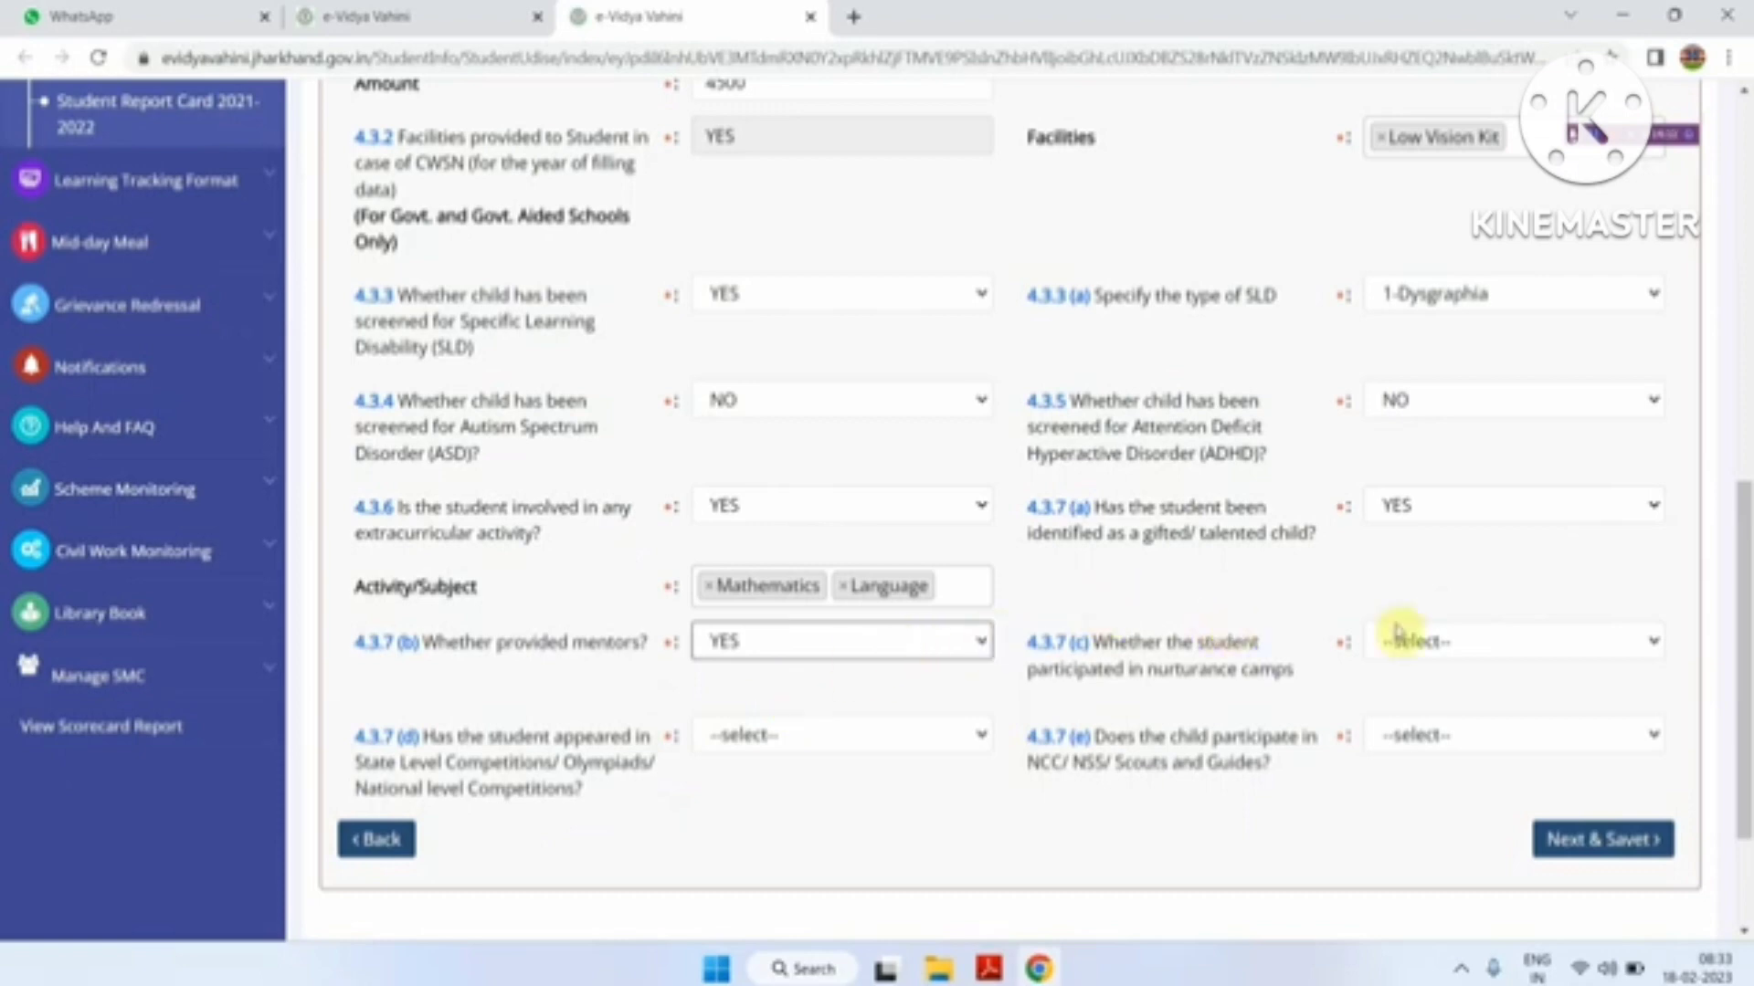
pyautogui.click(1453, 645)
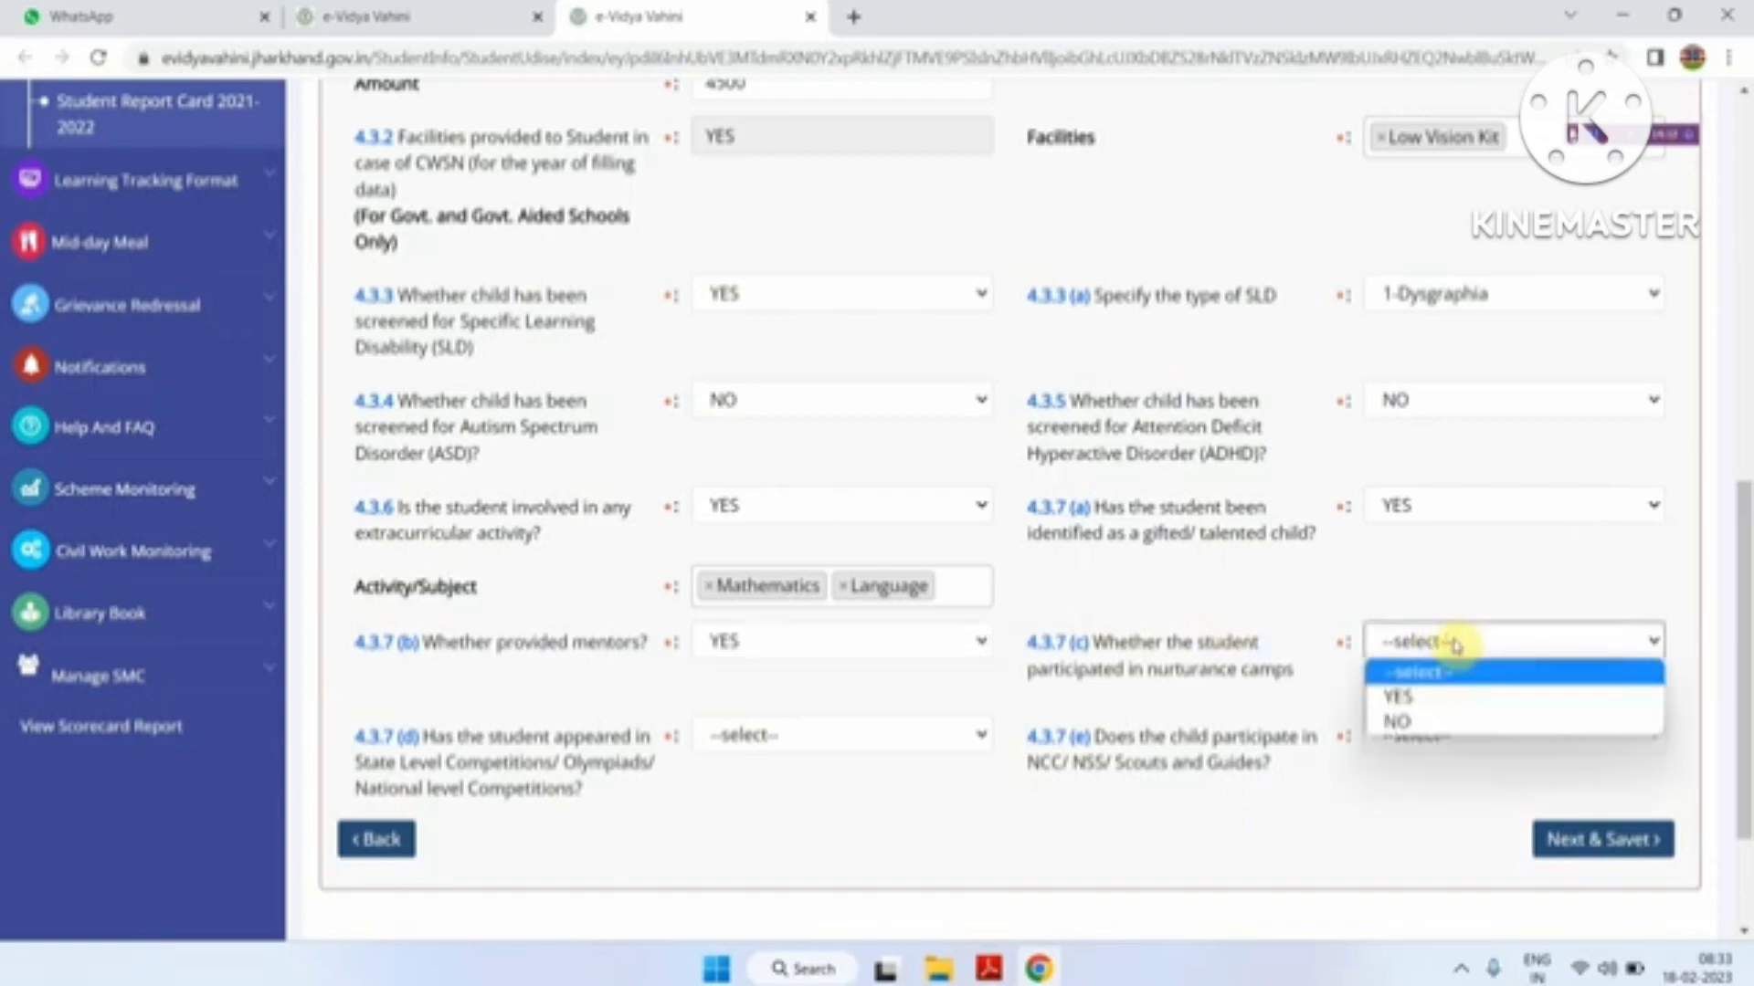
pyautogui.click(1419, 698)
# Set 4.3.7 (c) (i) State Level to YES and 4.3.7 (c) (ii) National Level to NO.
pyautogui.click(875, 722)
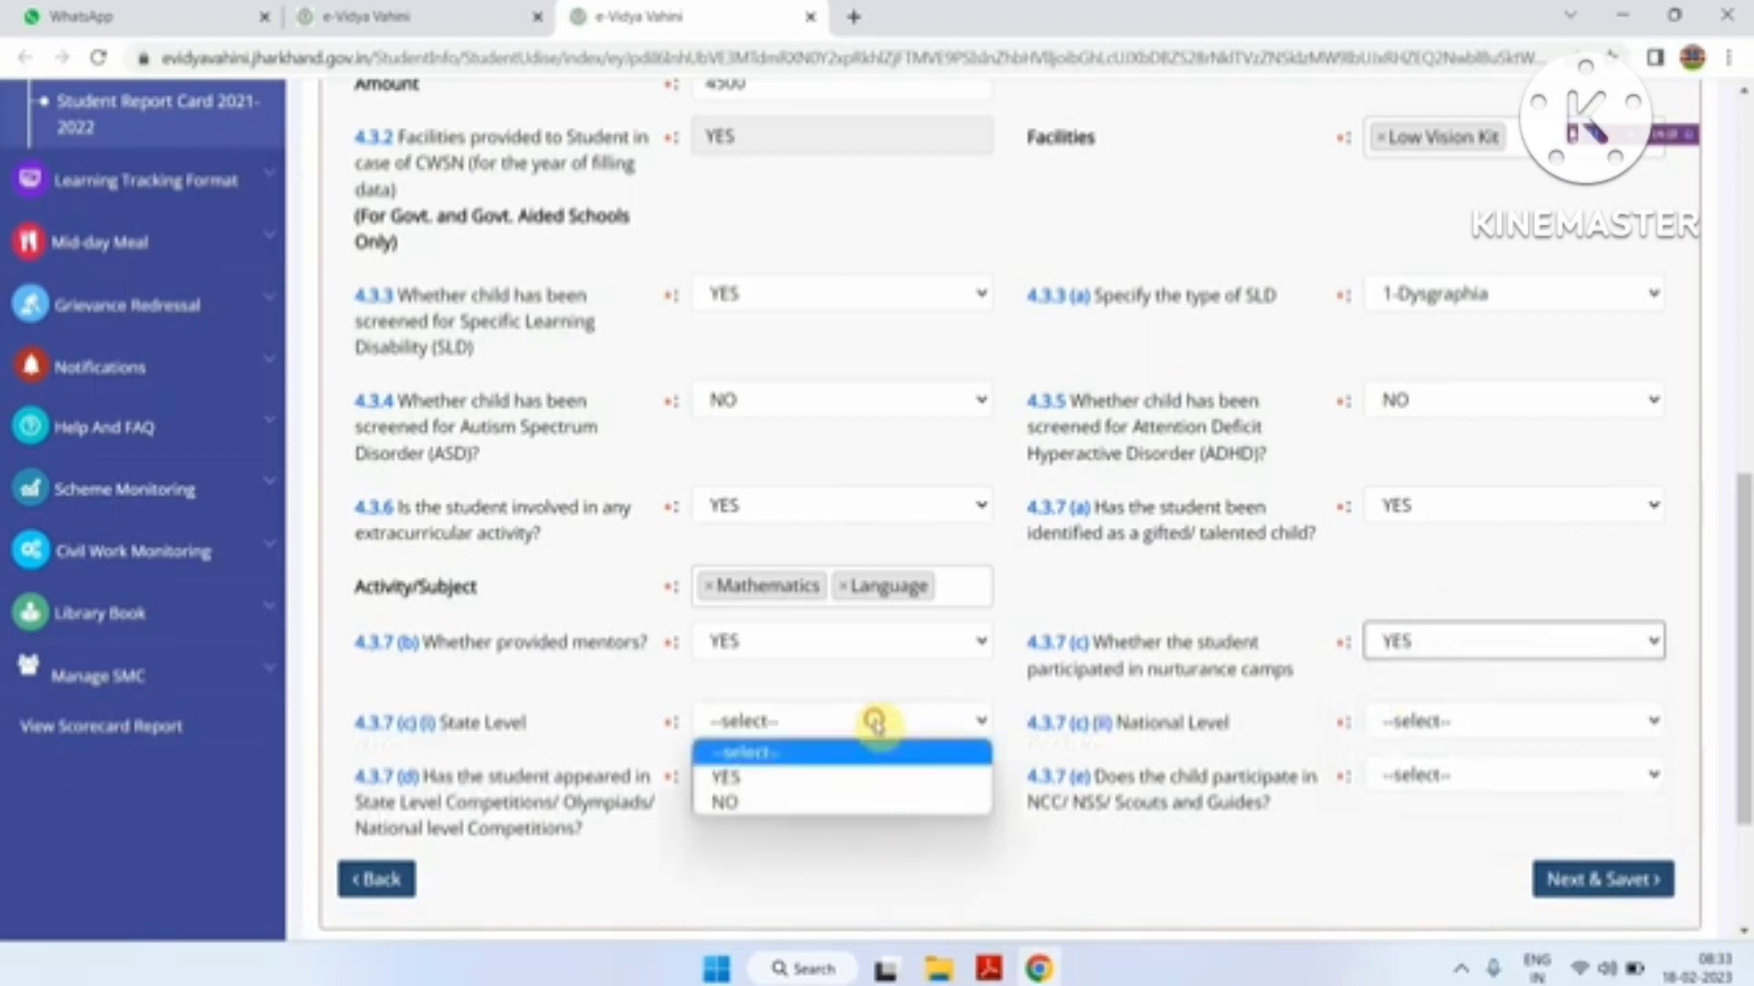
pyautogui.click(822, 777)
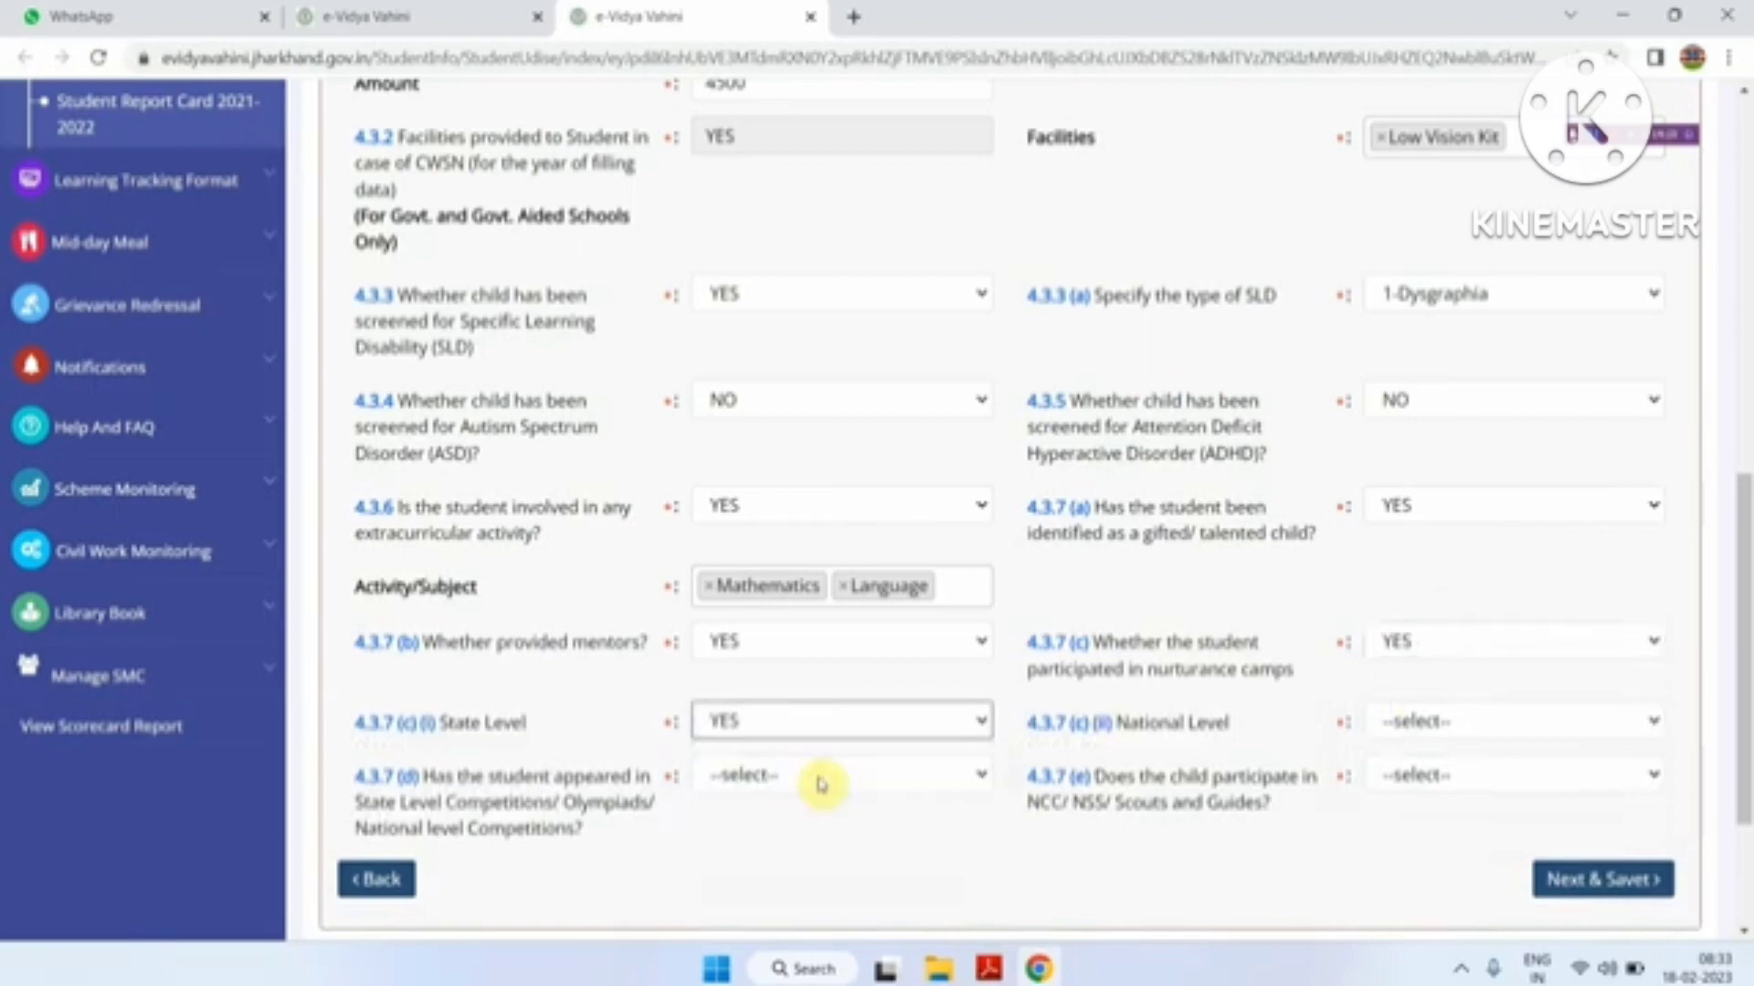
pyautogui.press('Tab')
pyautogui.press('n')
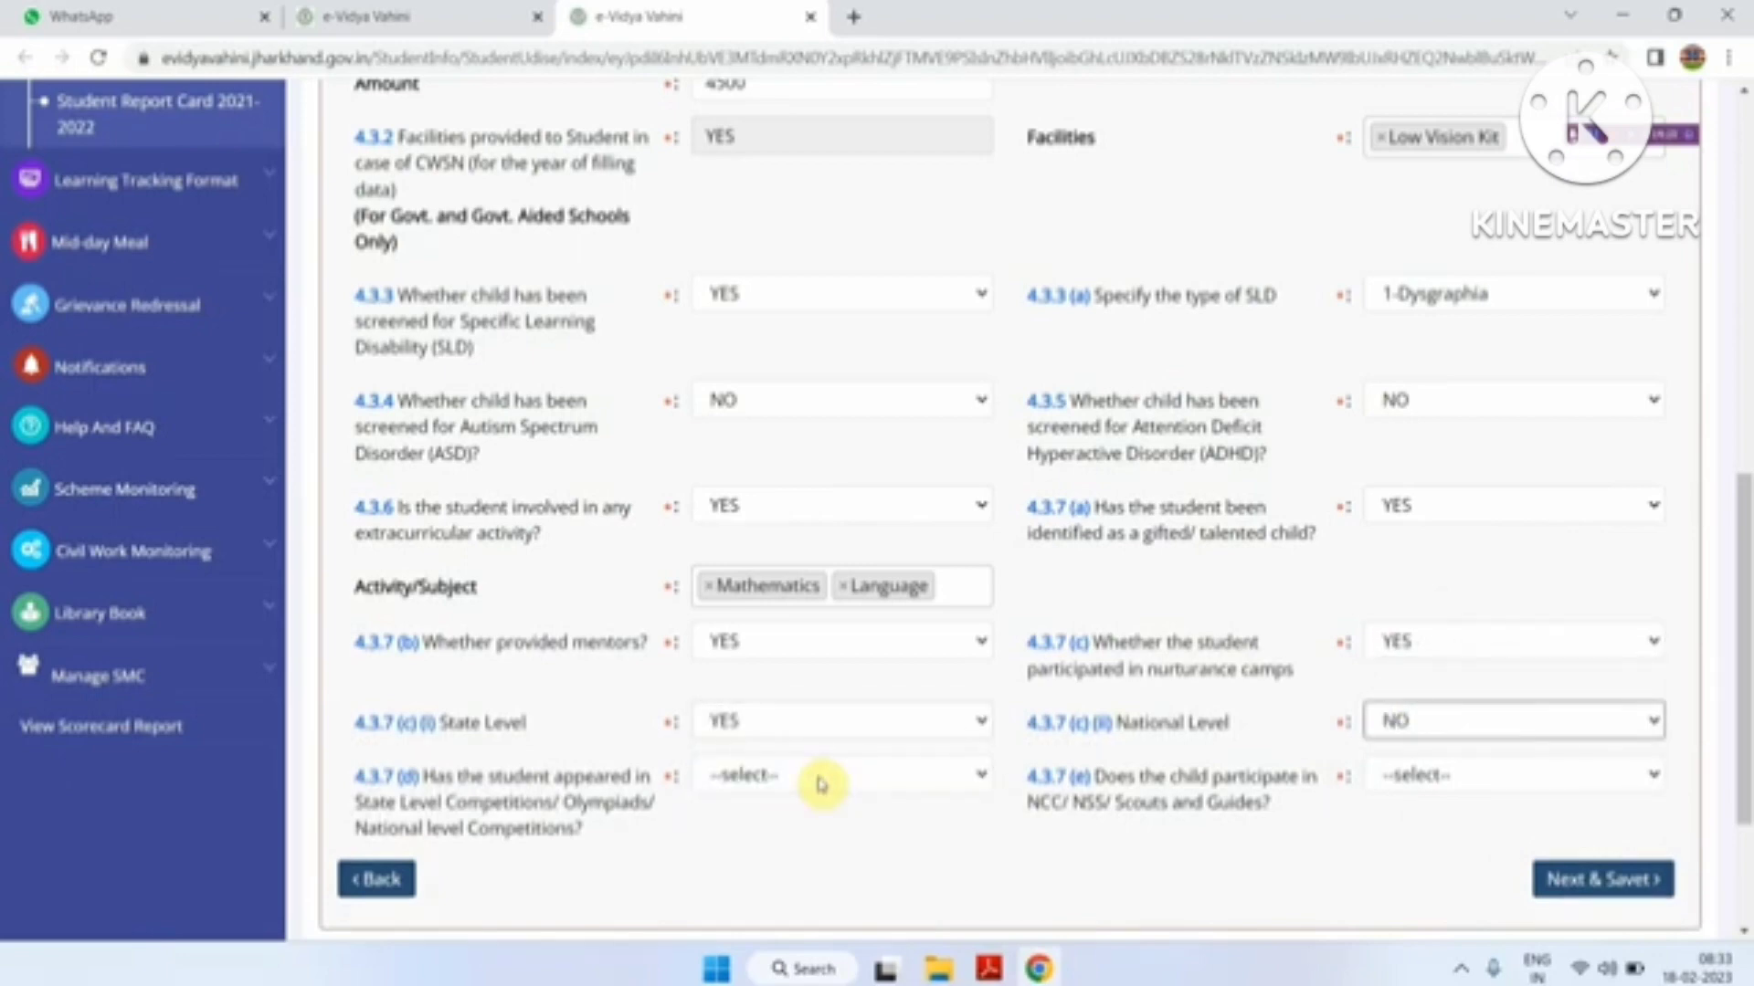
# Set 4.3.7 (d) appearance in State Level Competitions, Olympiads or National level Competitions to YES.
pyautogui.press('Tab')
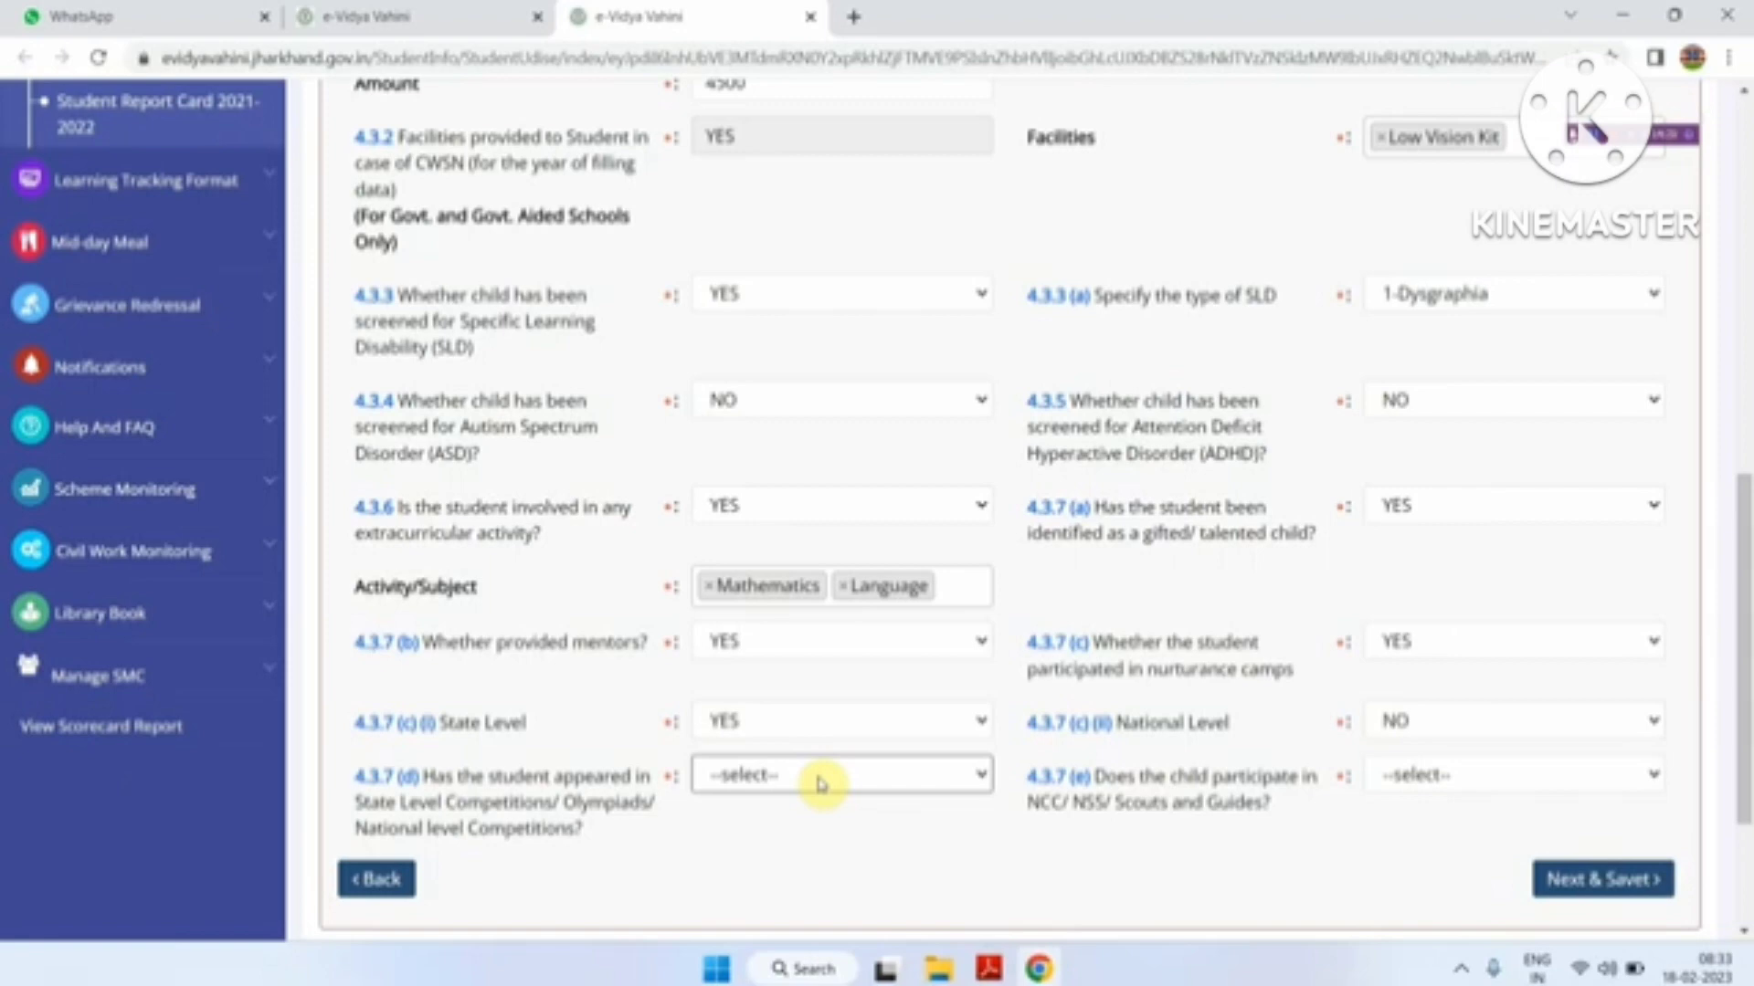
pyautogui.click(819, 783)
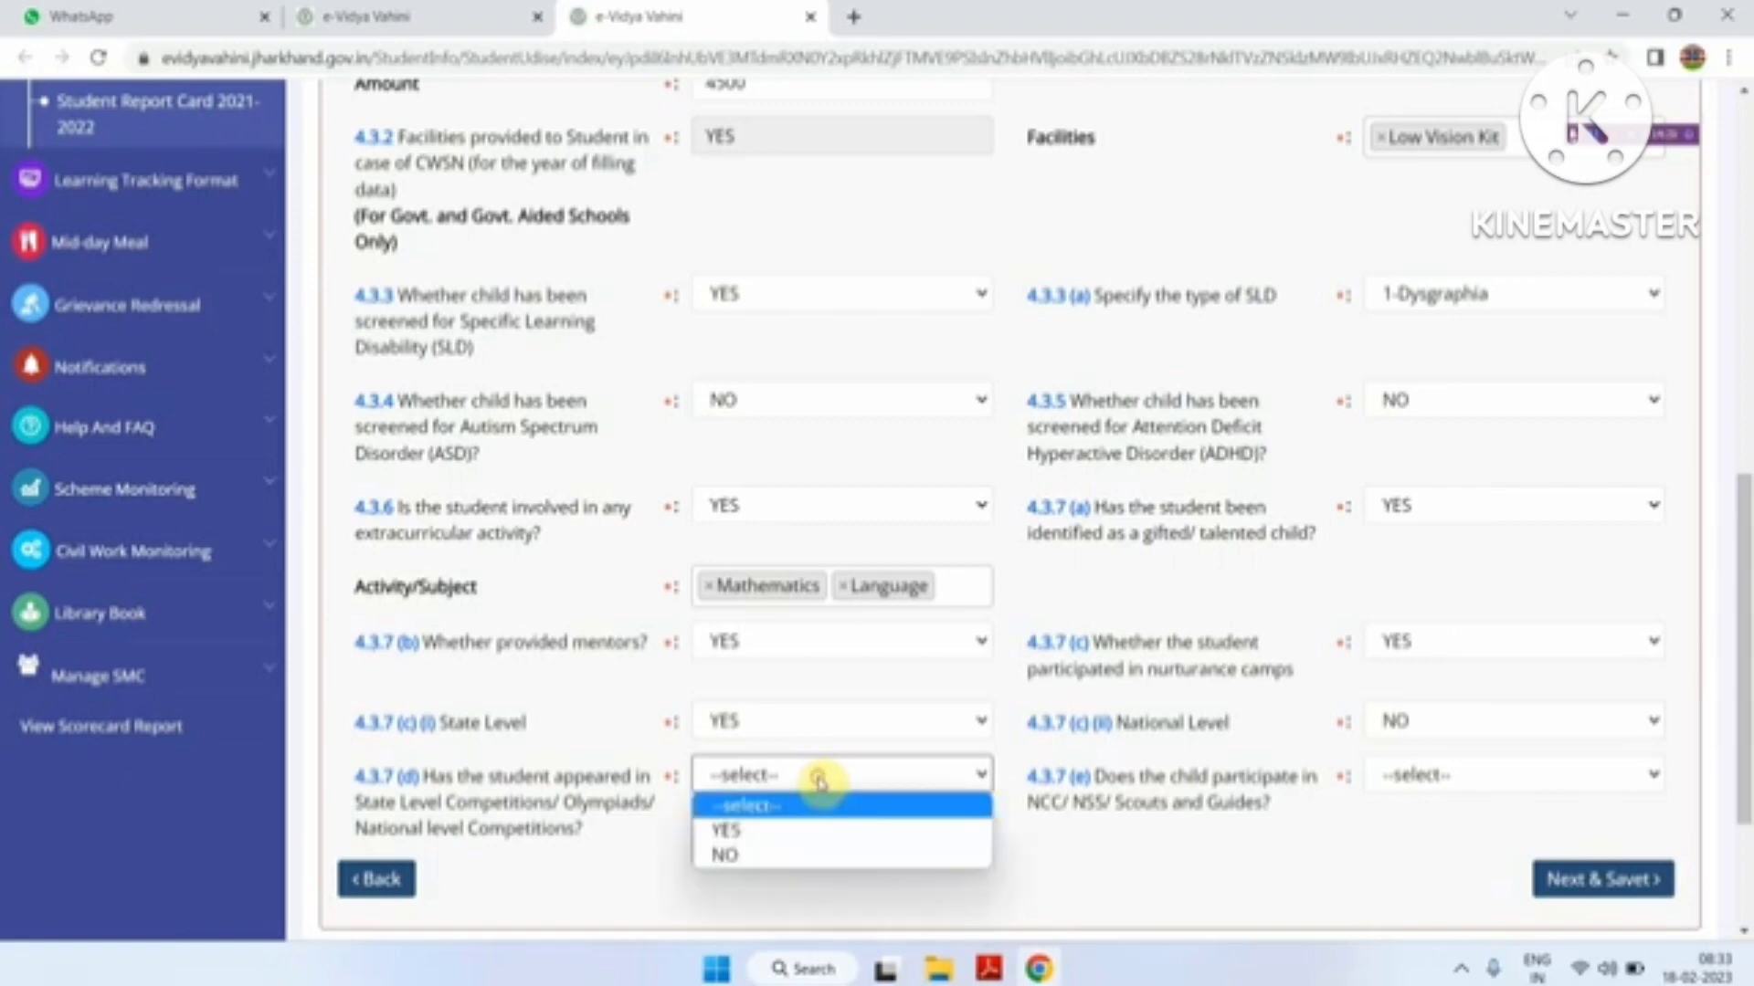
pyautogui.click(779, 833)
pyautogui.press('Tab')
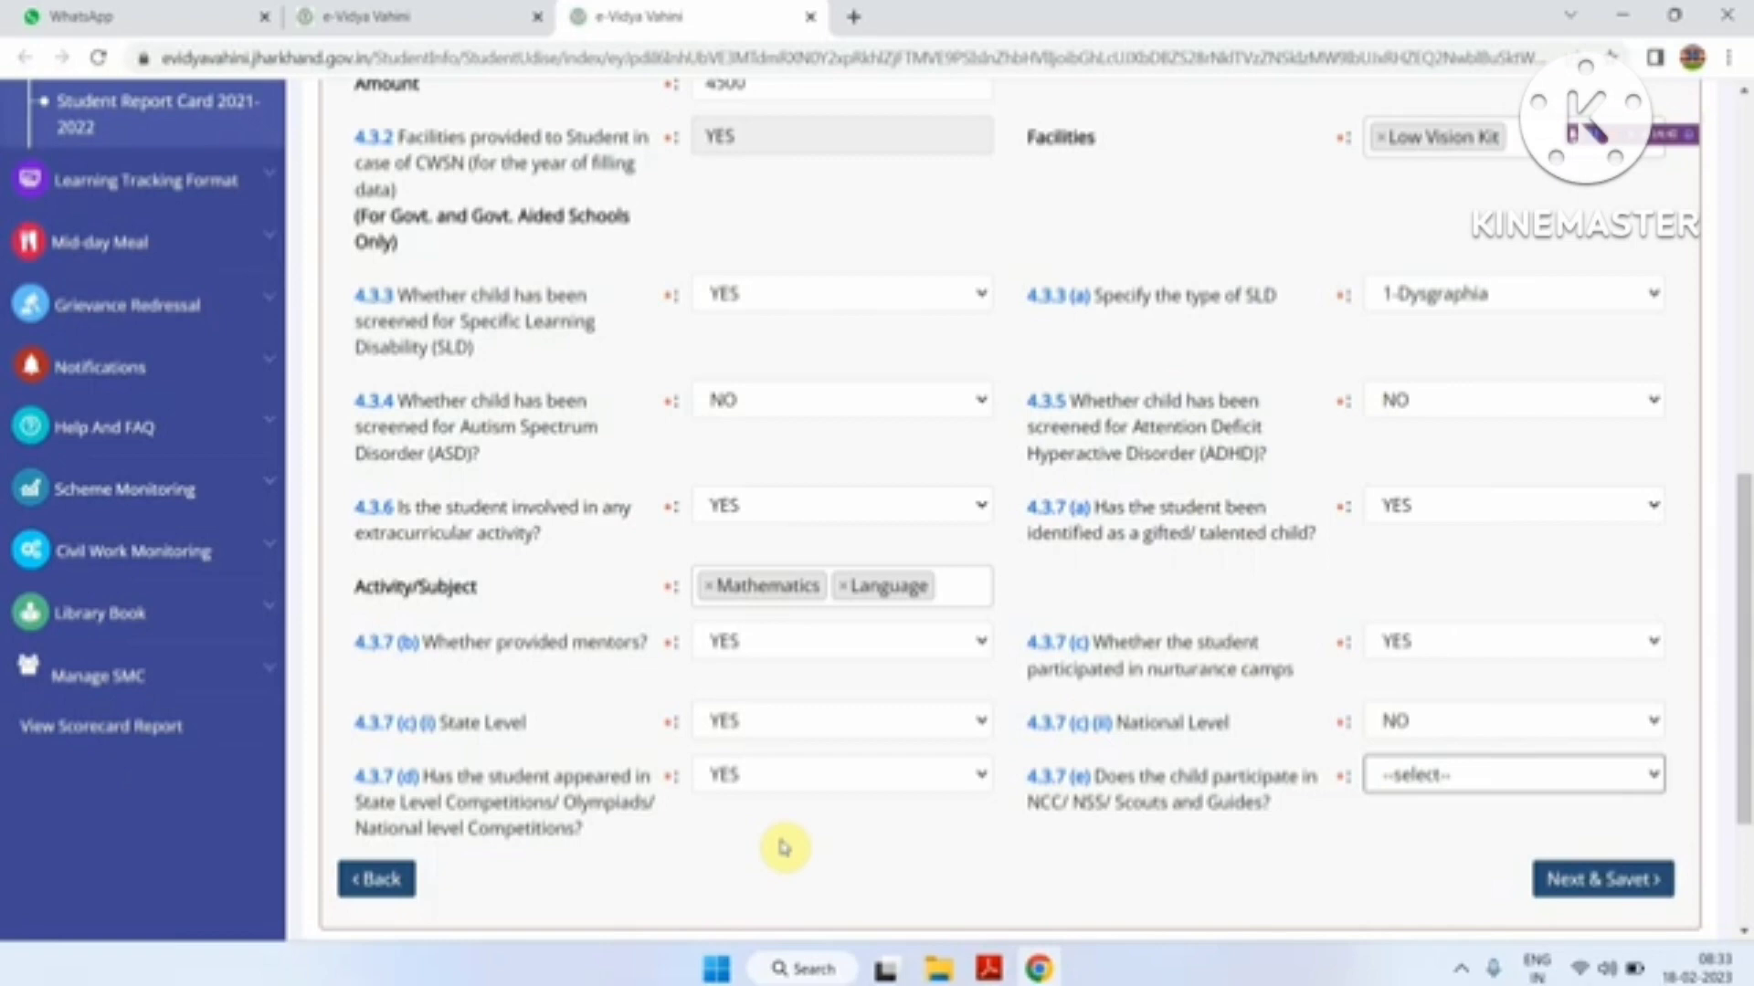
pyautogui.press('Tab')
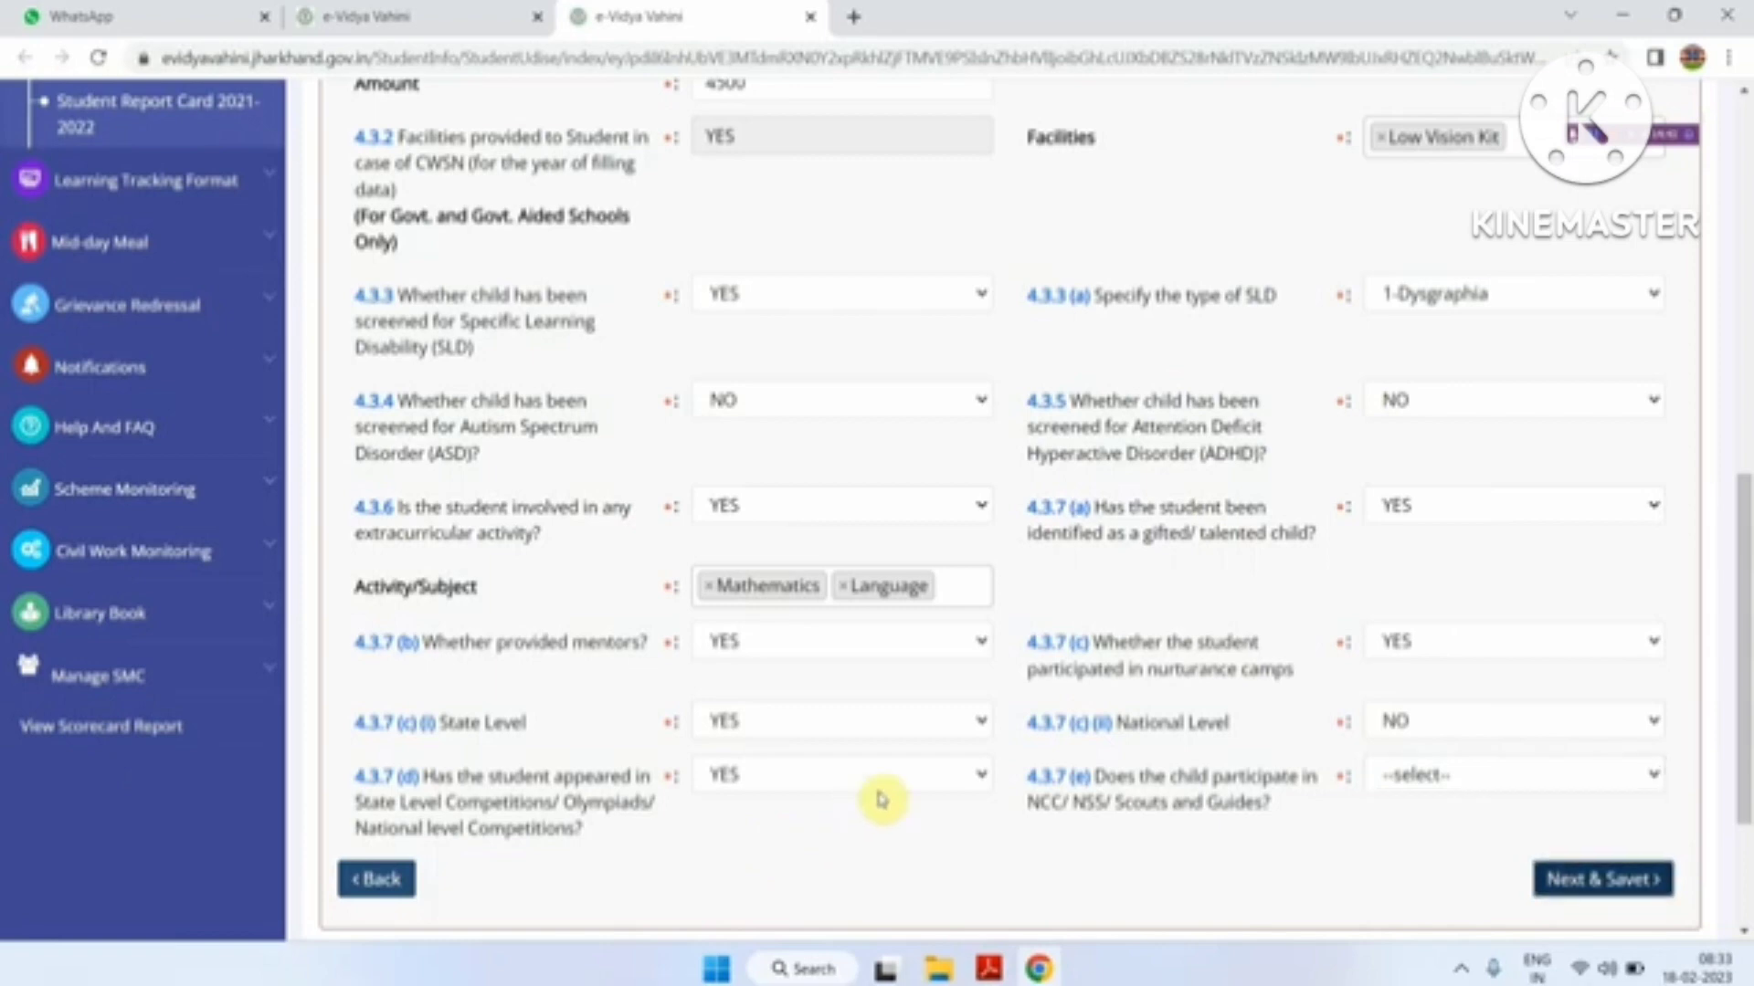
# Set 4.3.7 (e) participation in NCC/NSS/Scouts and Guides to YES, then save and proceed to section 4.4.
pyautogui.click(1398, 777)
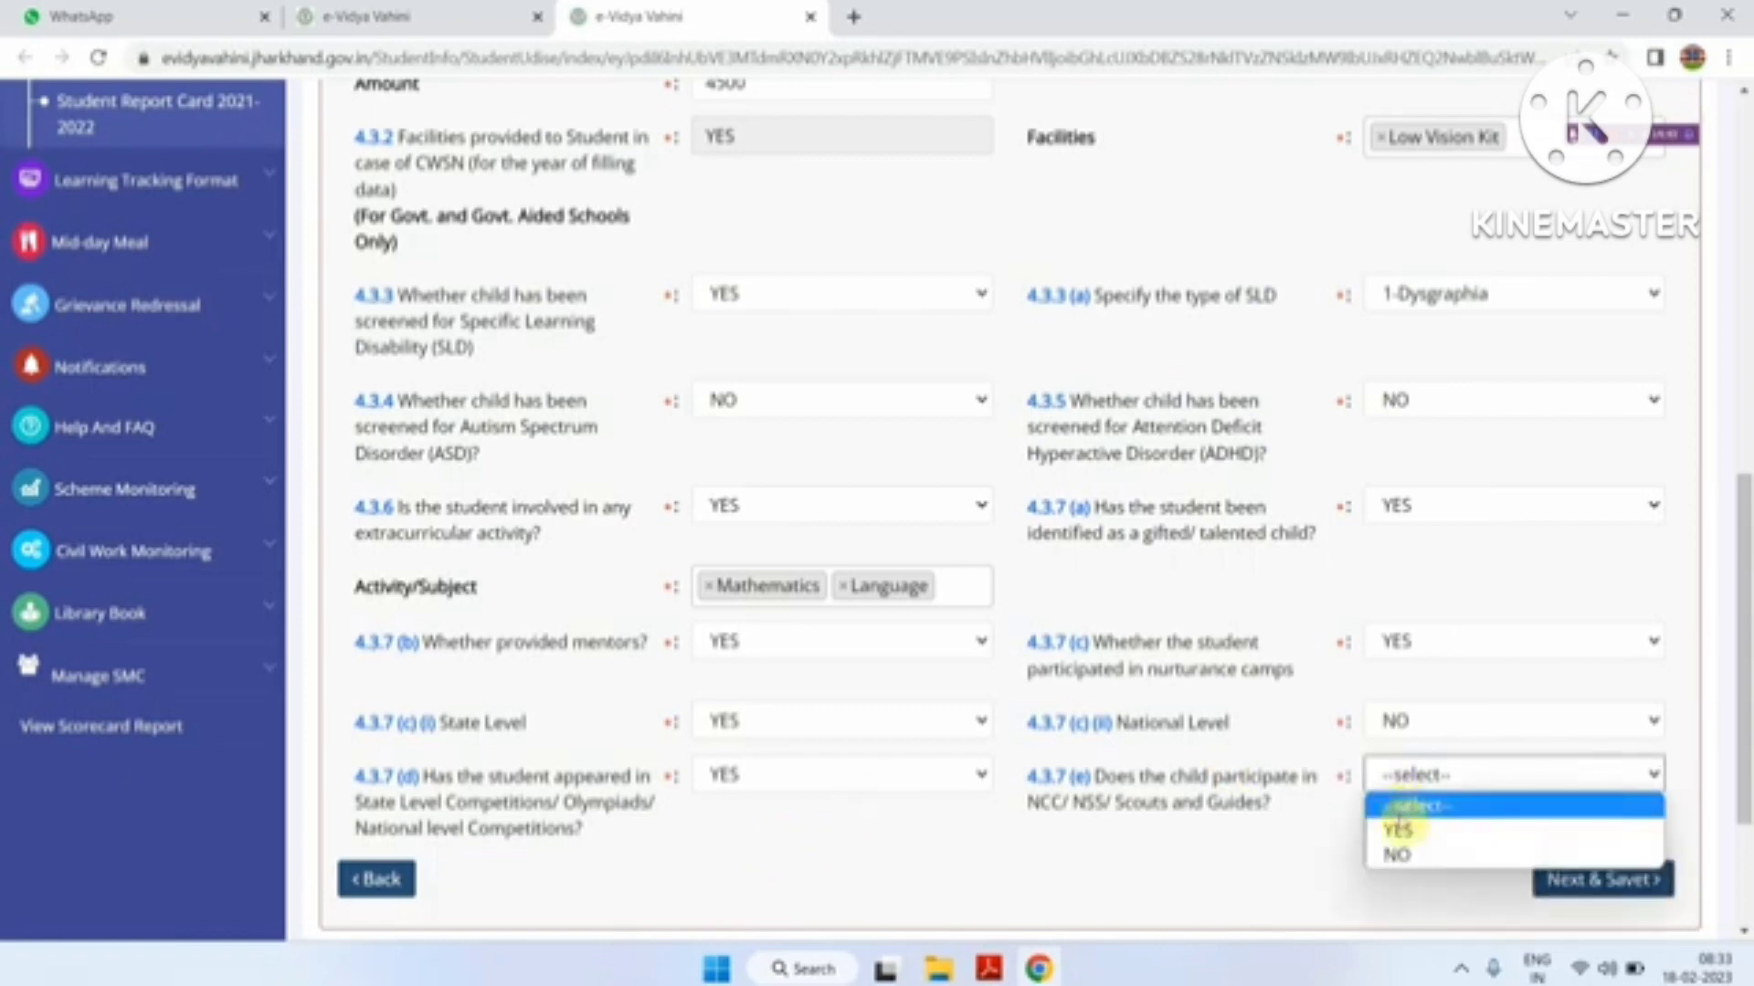
pyautogui.click(1404, 833)
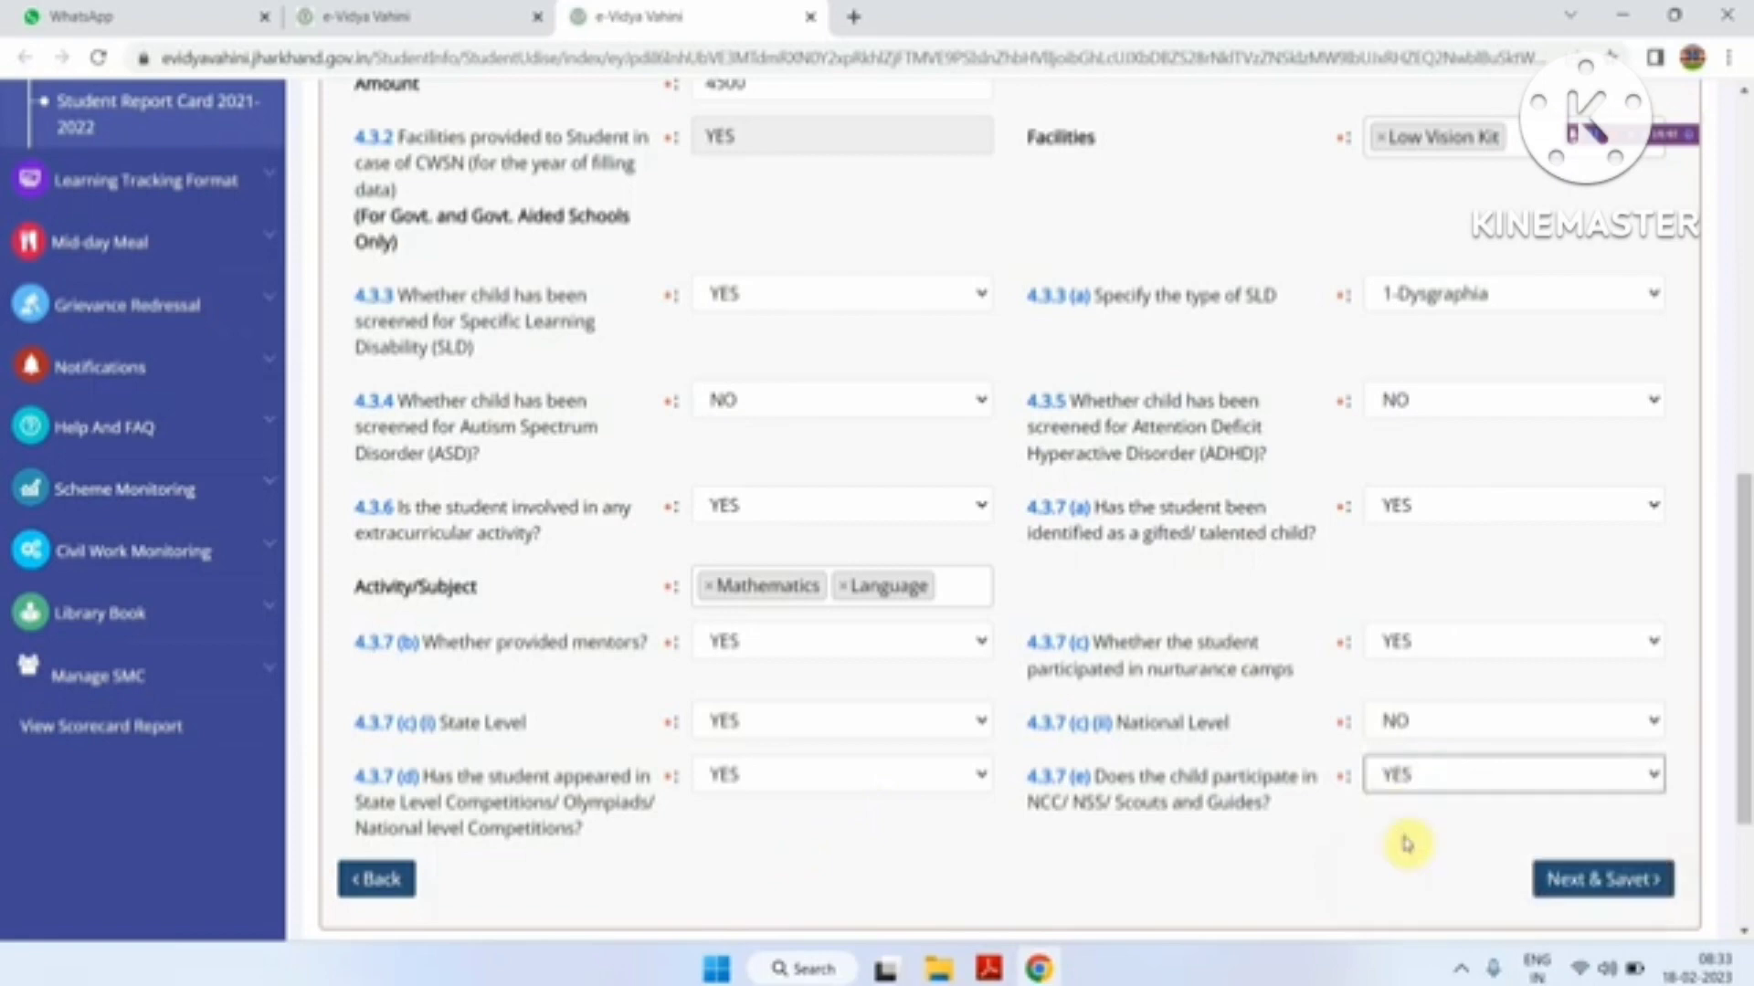
pyautogui.click(1585, 881)
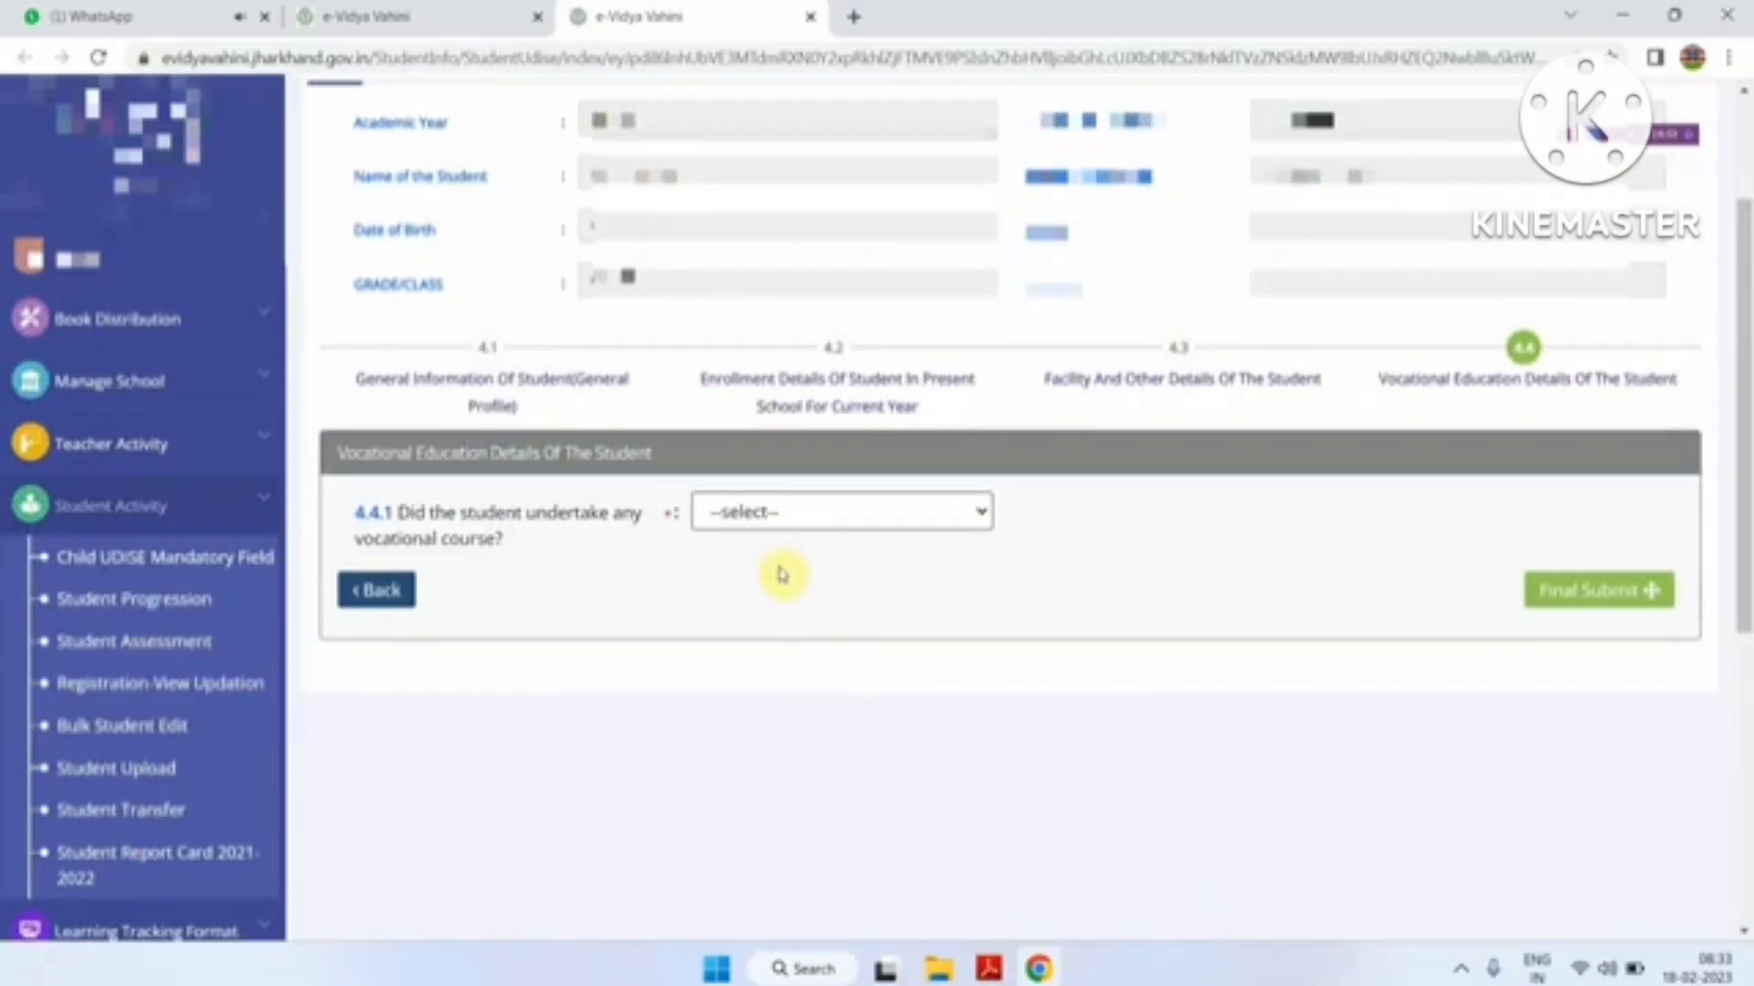
# Set 4.4.1 vocational course to Yes, with Retail as the 4.4.2 (a) Trade/Sector and Retail Trainee Associate as the 4.4.2 (b) Job Role.
pyautogui.click(770, 521)
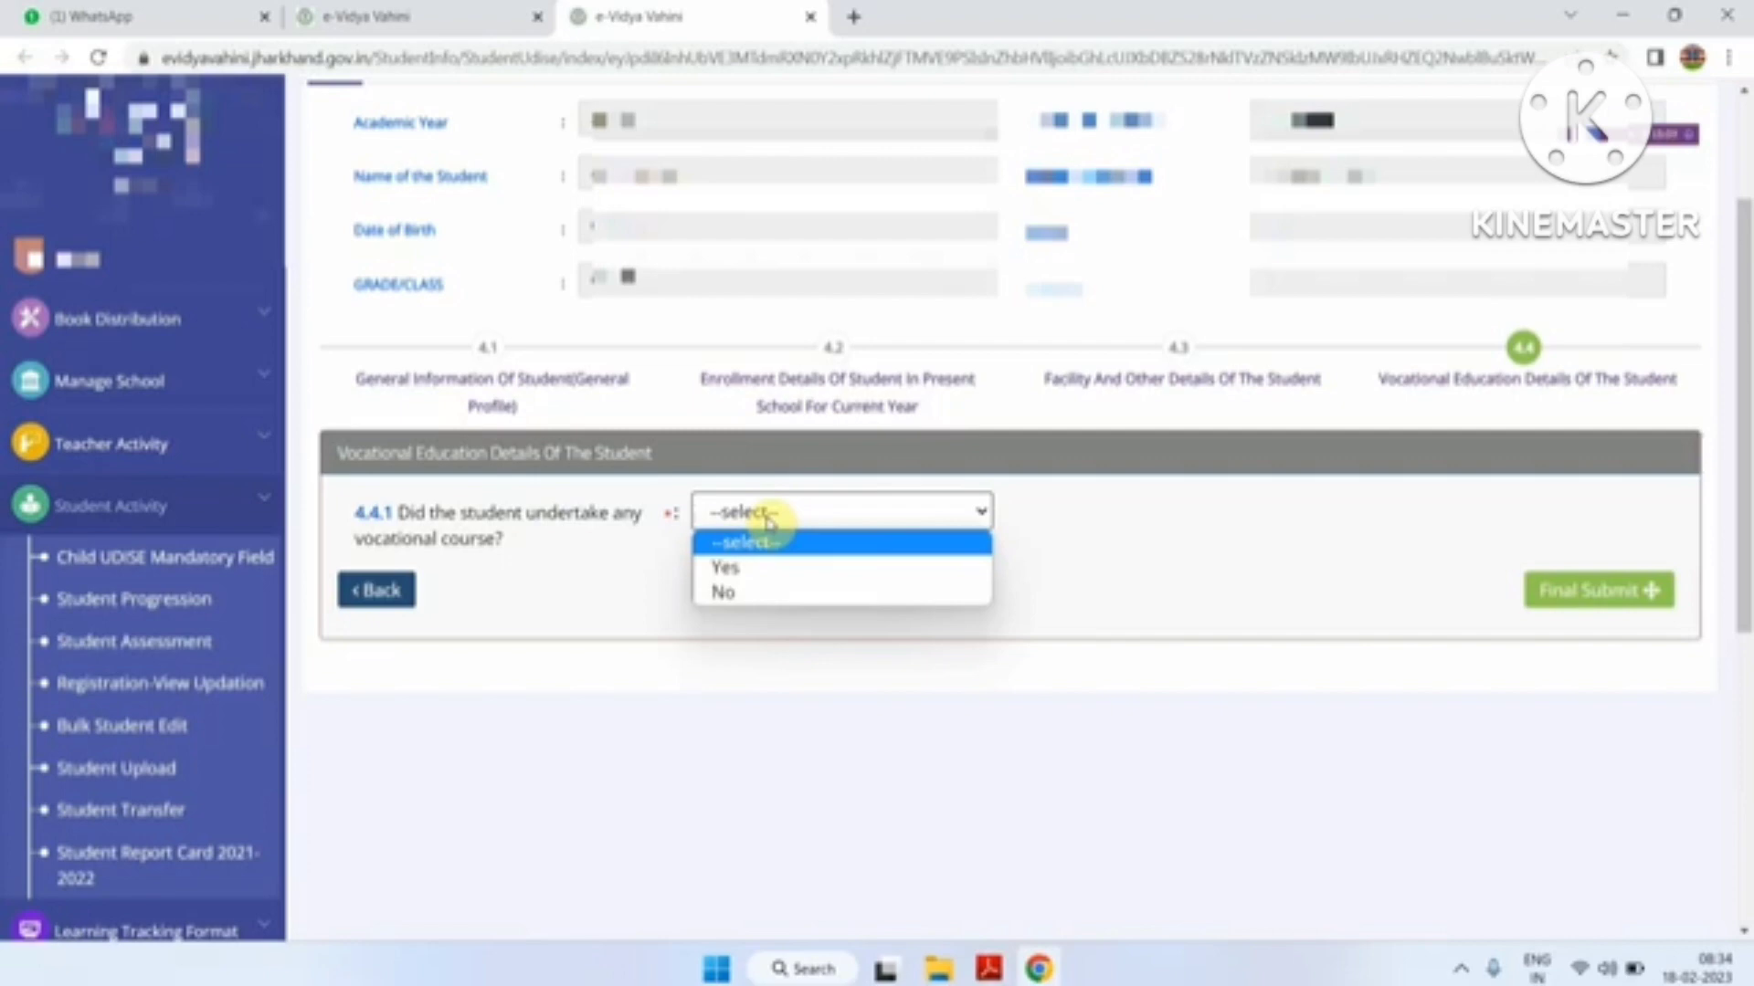
pyautogui.click(762, 568)
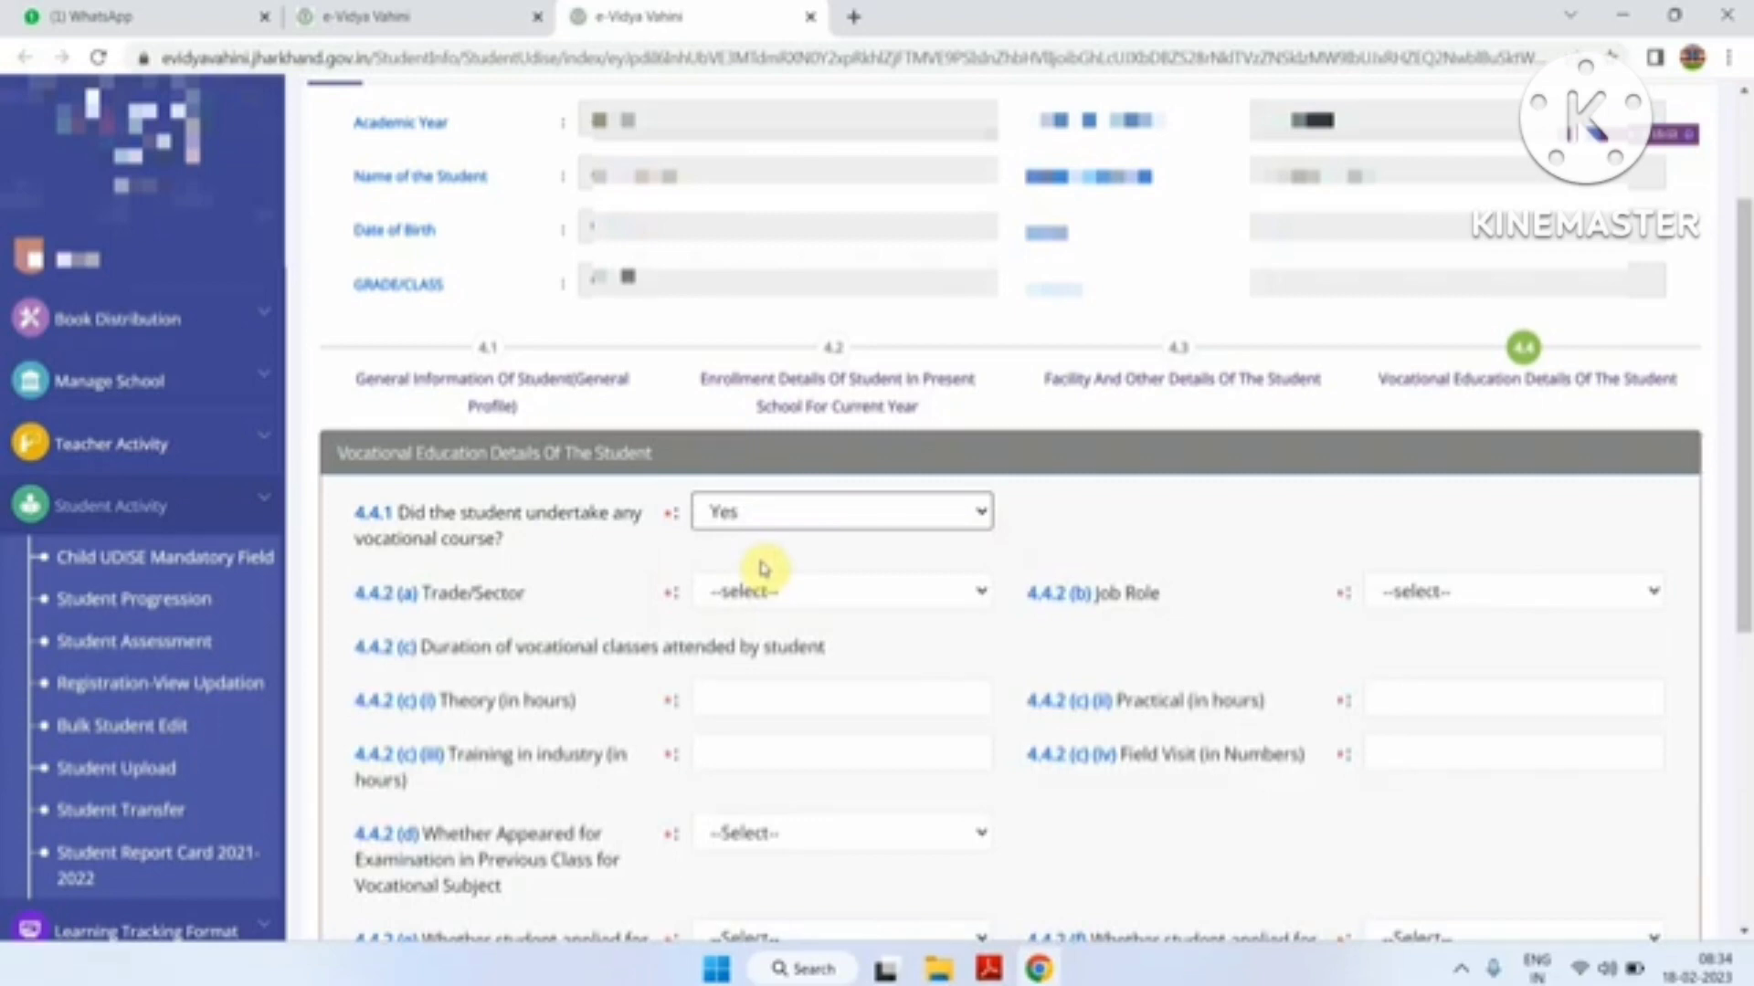
pyautogui.click(766, 590)
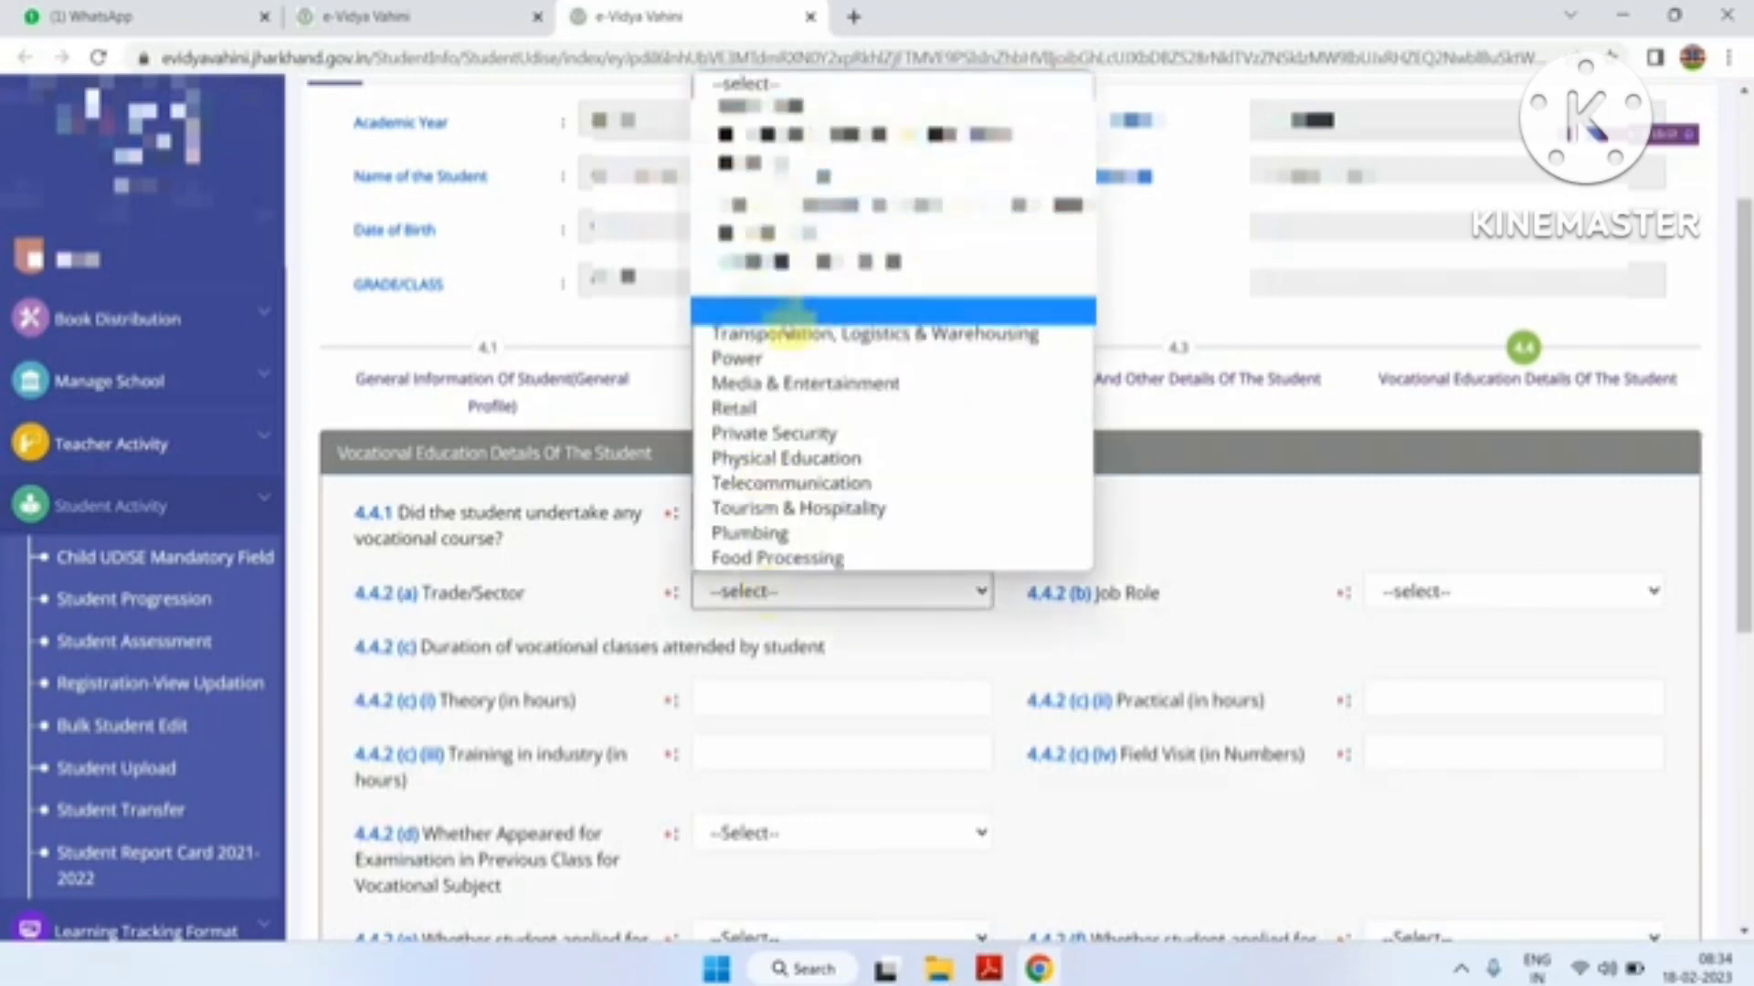
pyautogui.click(784, 412)
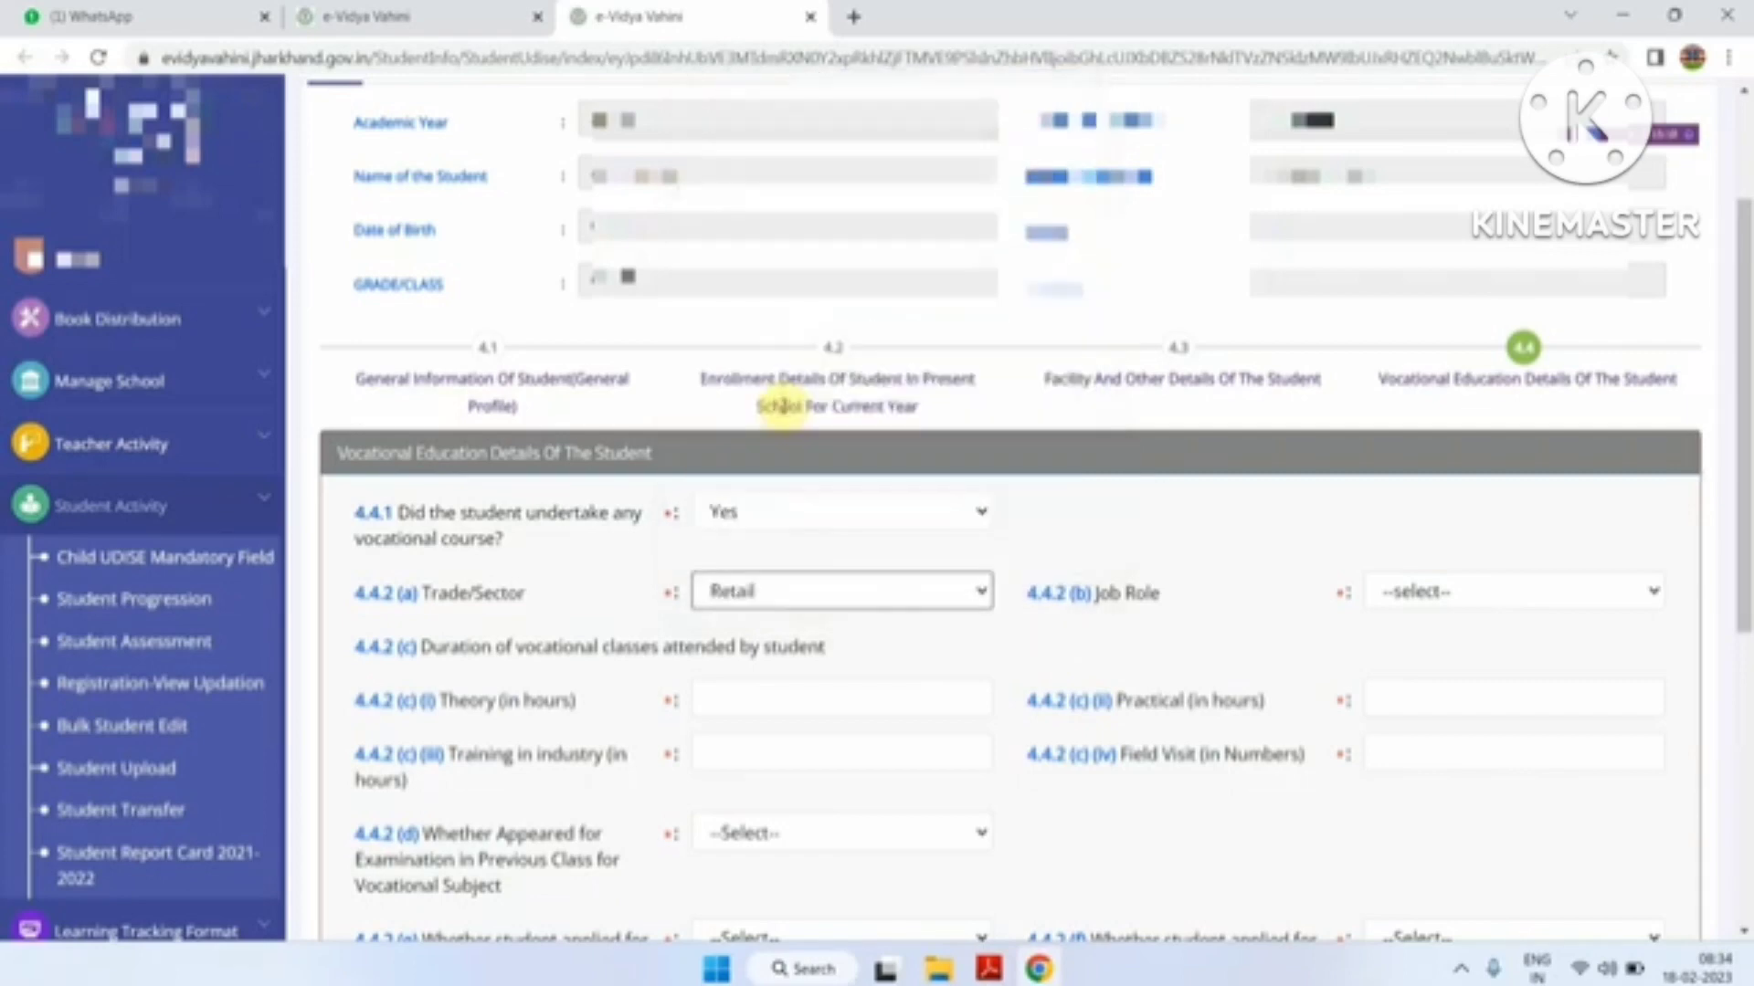
pyautogui.click(1423, 591)
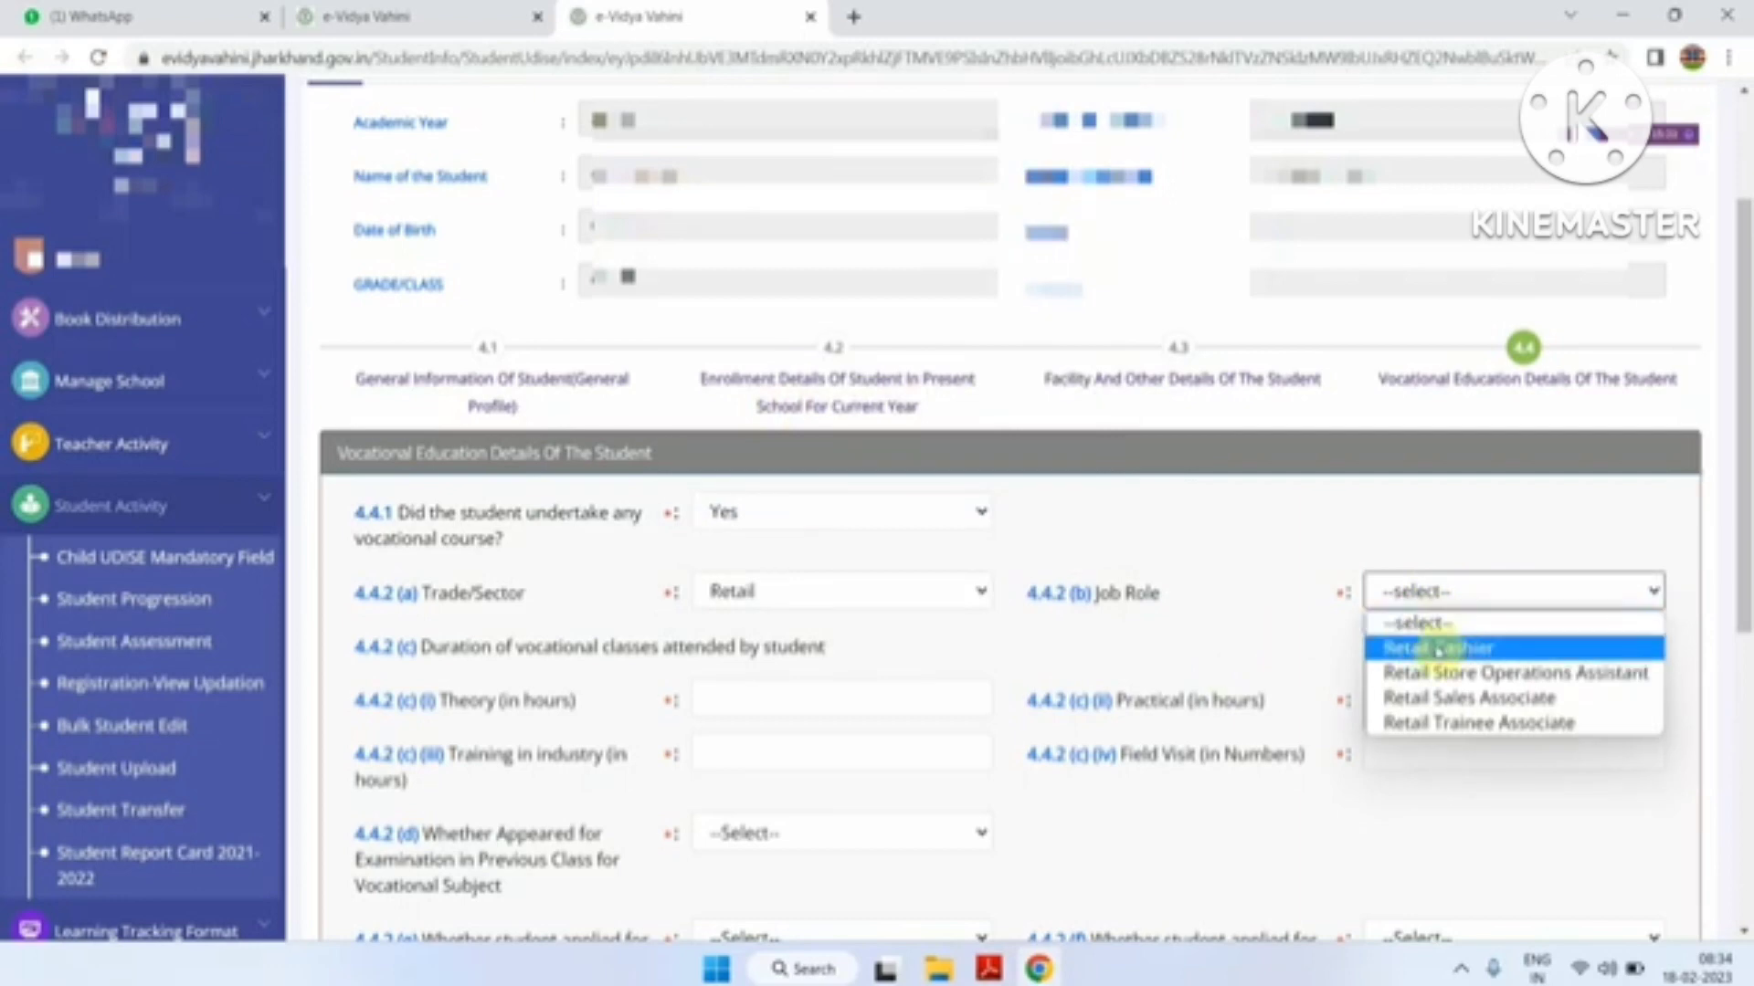
pyautogui.click(1445, 725)
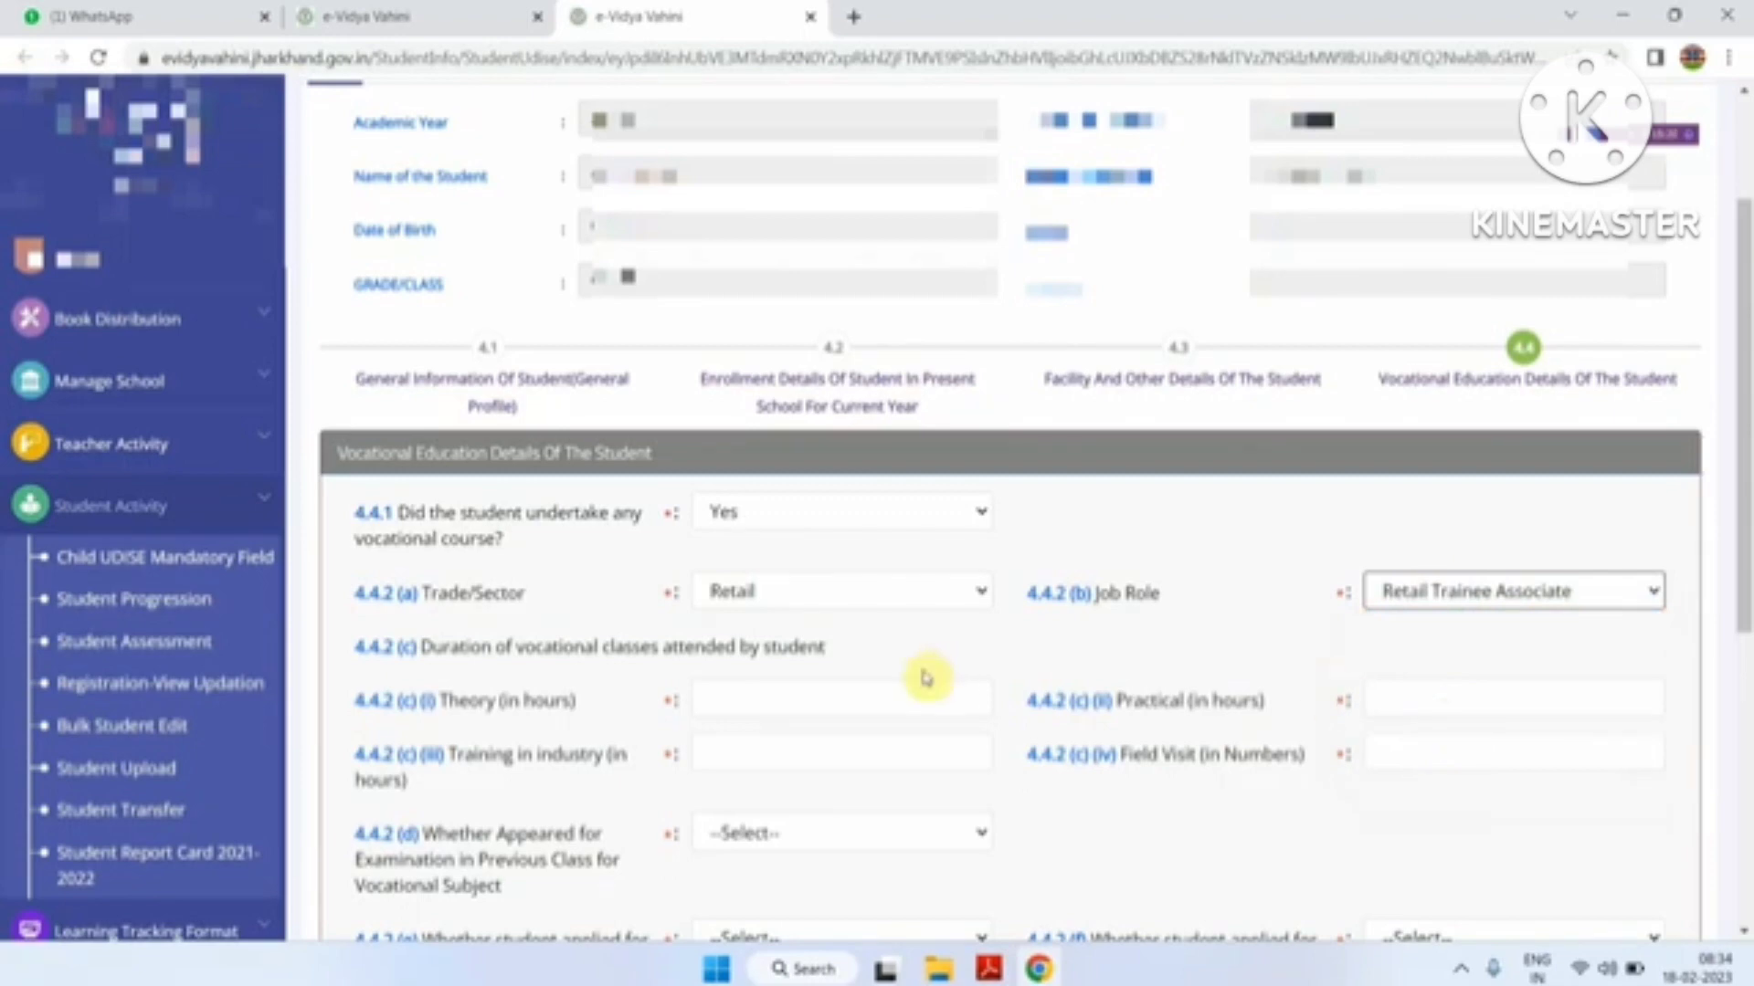
# Fill in the 4.4.2 (c) vocational class durations: Theory 45 hours, Practical 40 hours, Training in industry 5 hours and Field Visit 2.
pyautogui.click(901, 696)
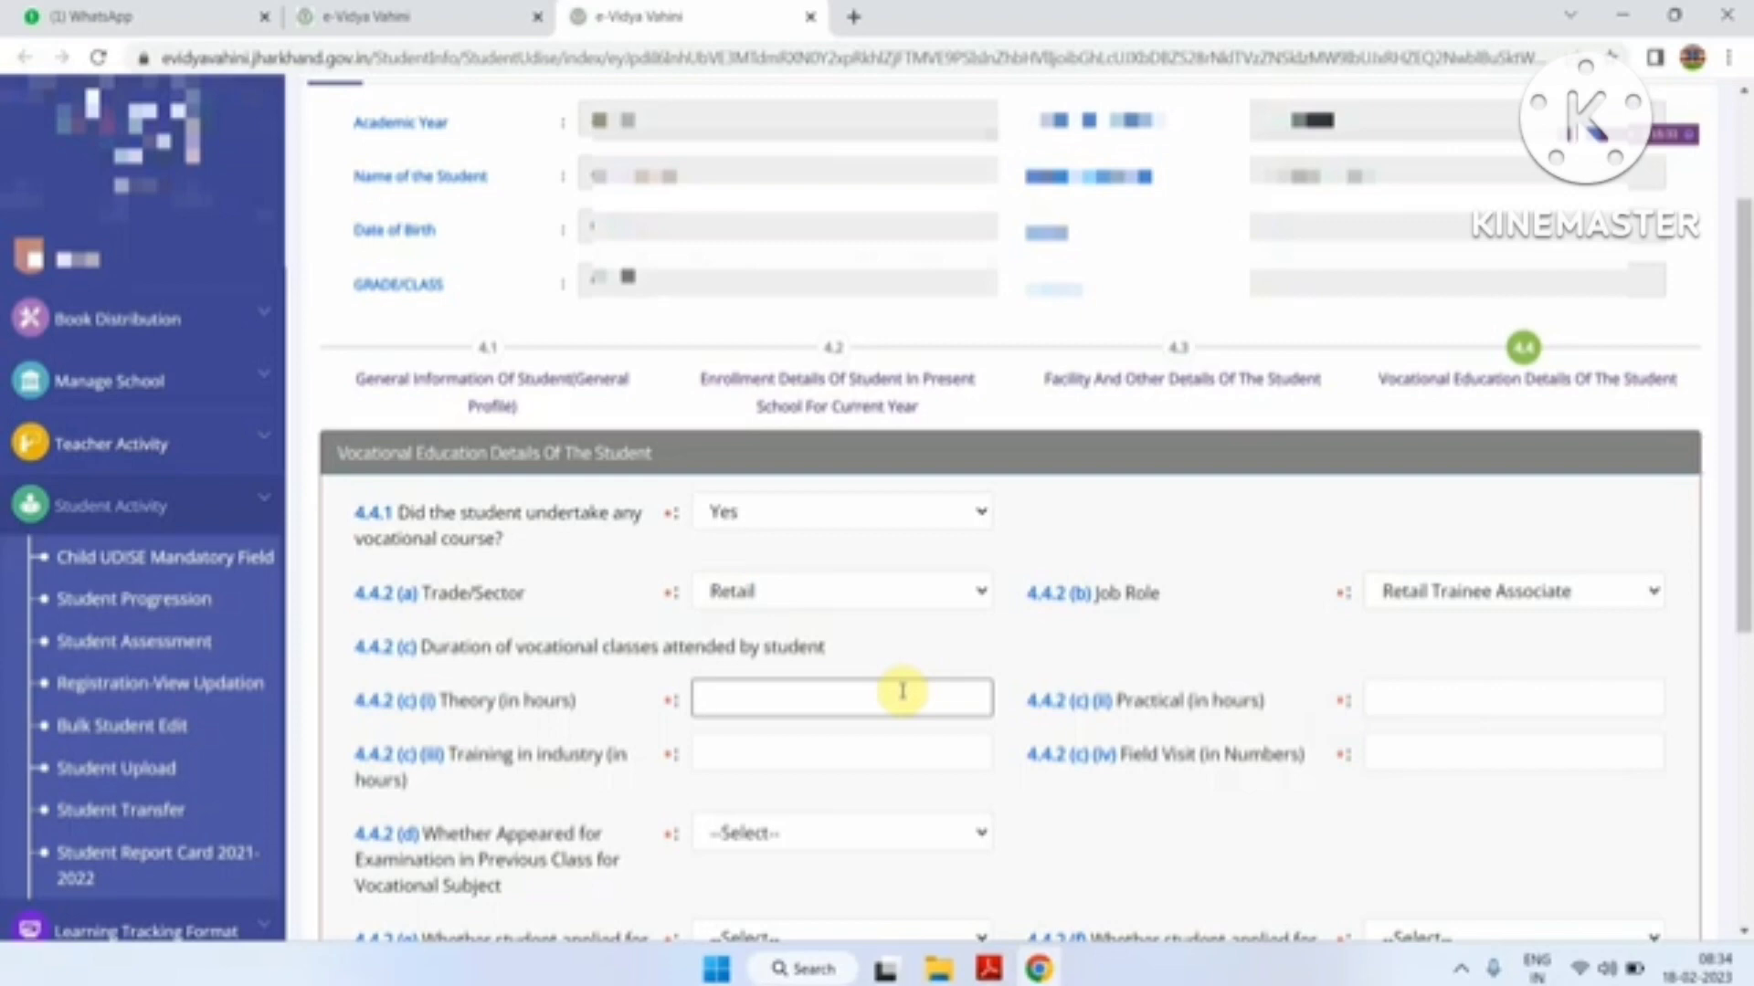
pyautogui.write('45')
pyautogui.press('Tab')
pyautogui.write('0')
pyautogui.press('Tab')
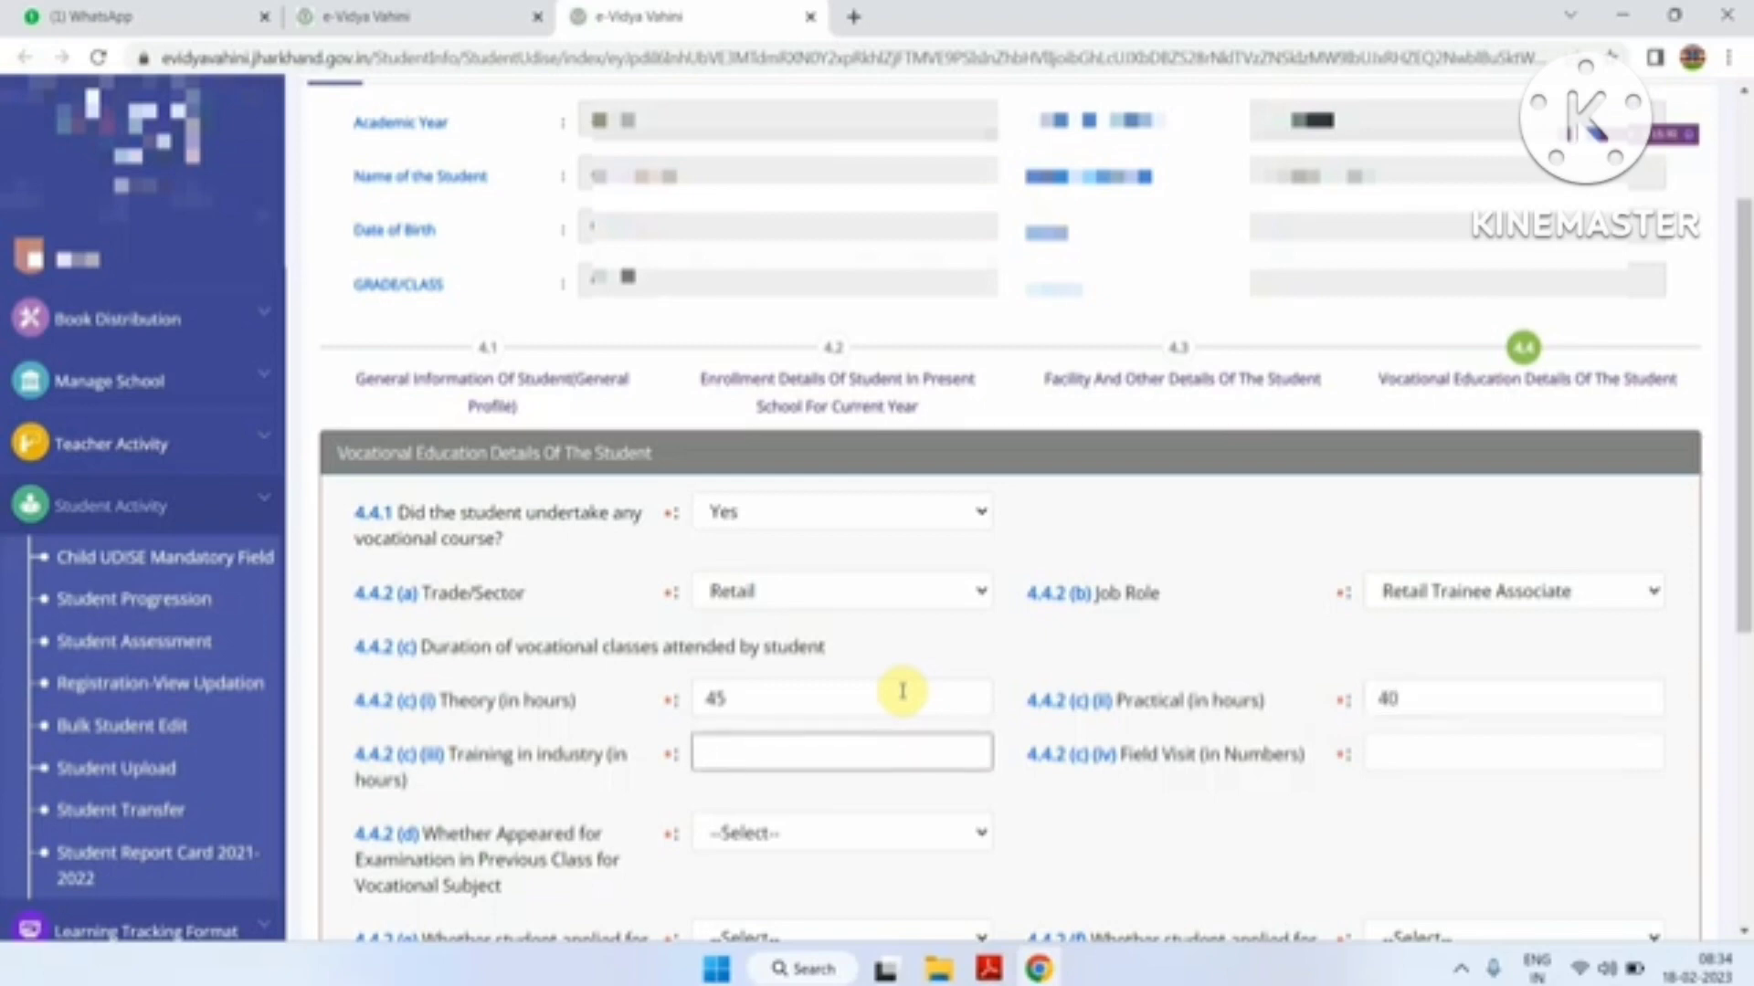
pyautogui.write('5')
pyautogui.press('Tab')
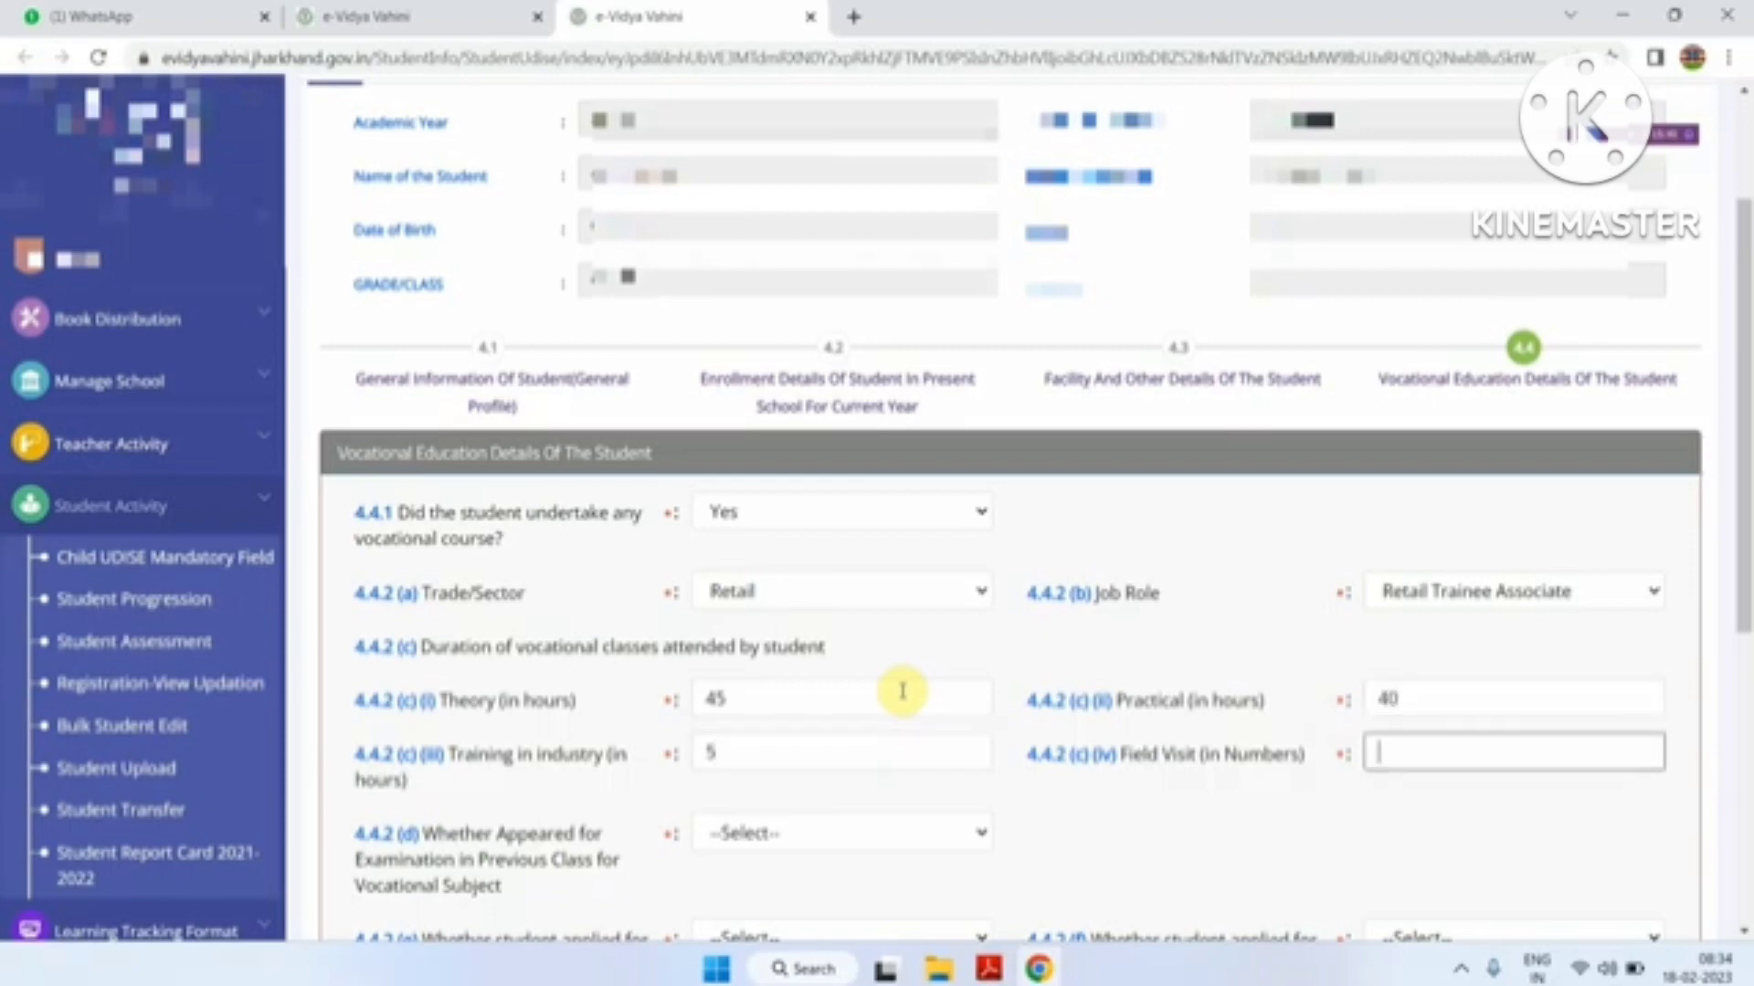
pyautogui.write('2')
pyautogui.press('Tab')
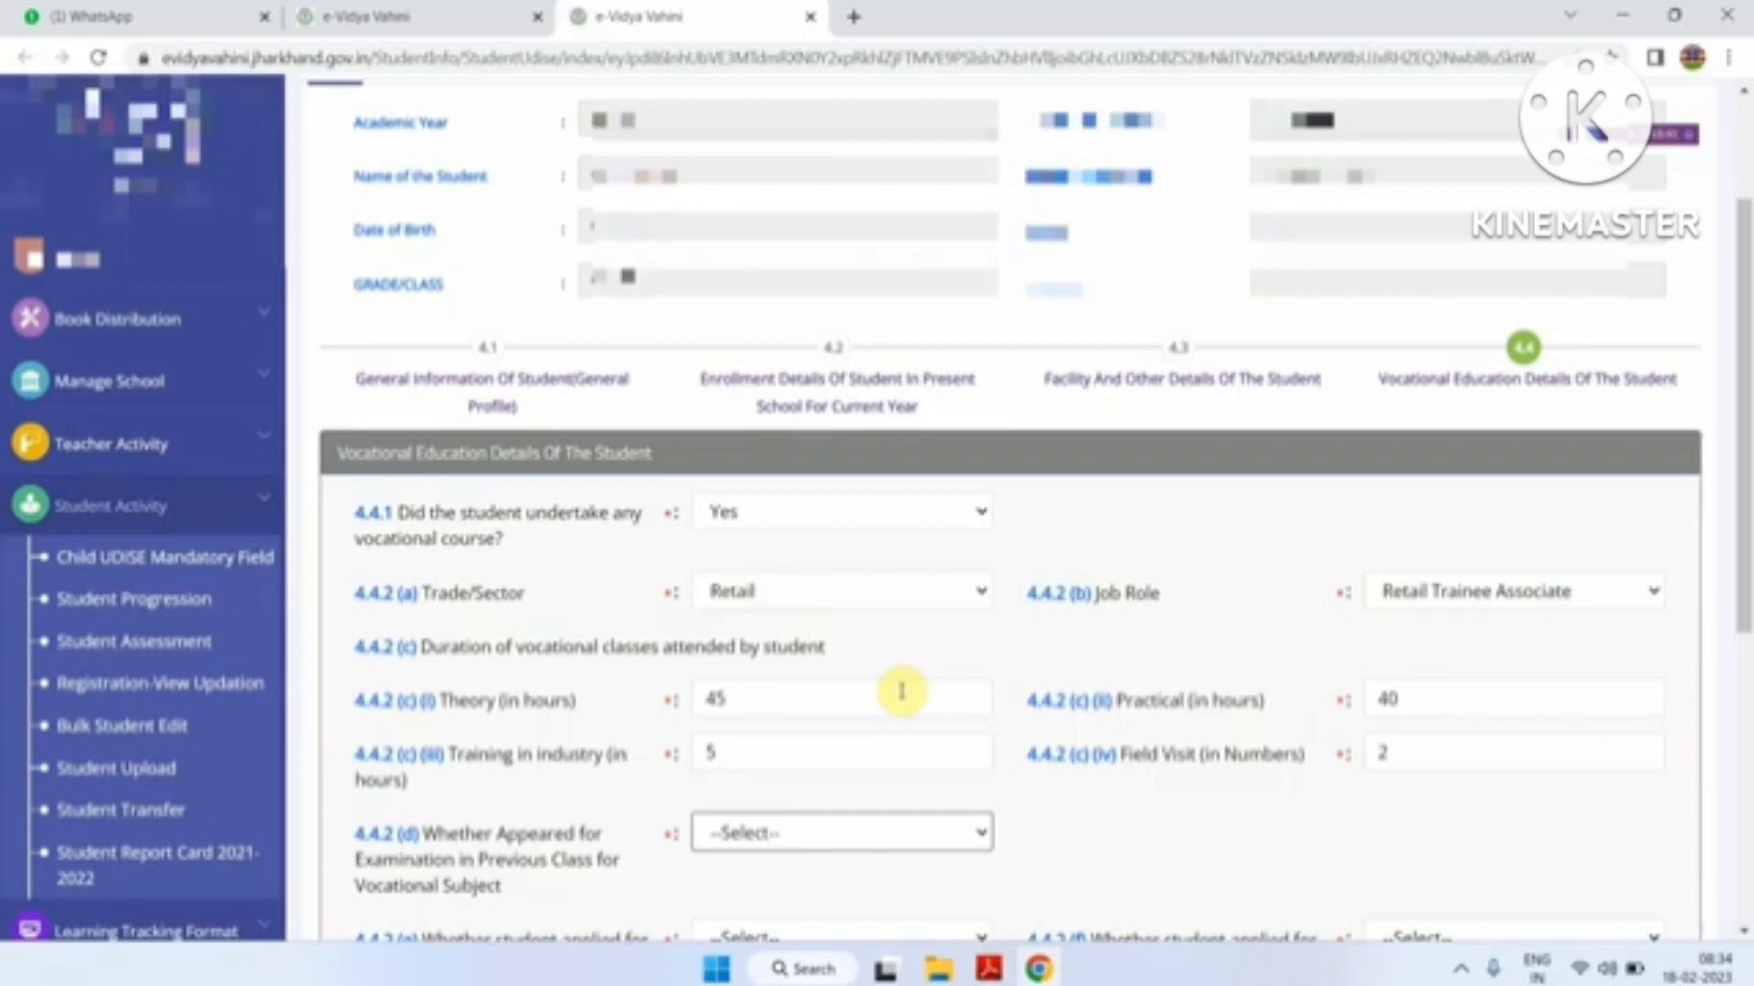
# Set 4.4.2 (d) previous class vocational examination to Appeared and Passed and 4.4.2 (e) placement to Applied and Placed.
pyautogui.click(884, 833)
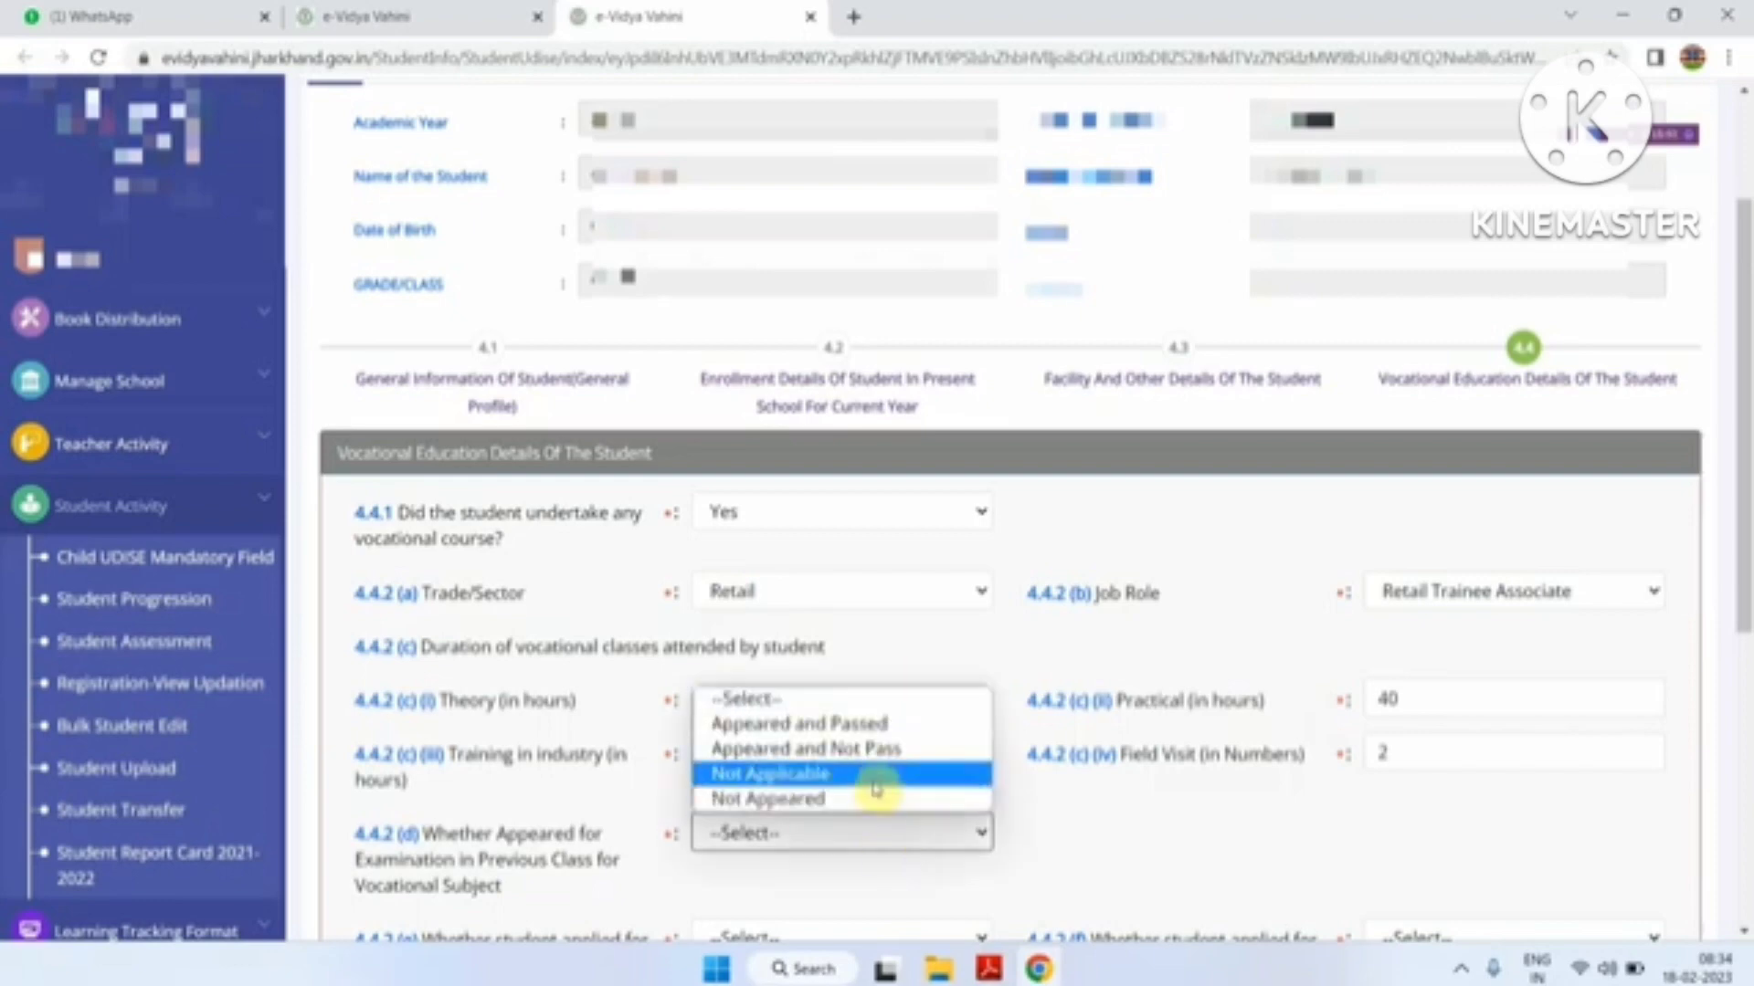
pyautogui.click(857, 726)
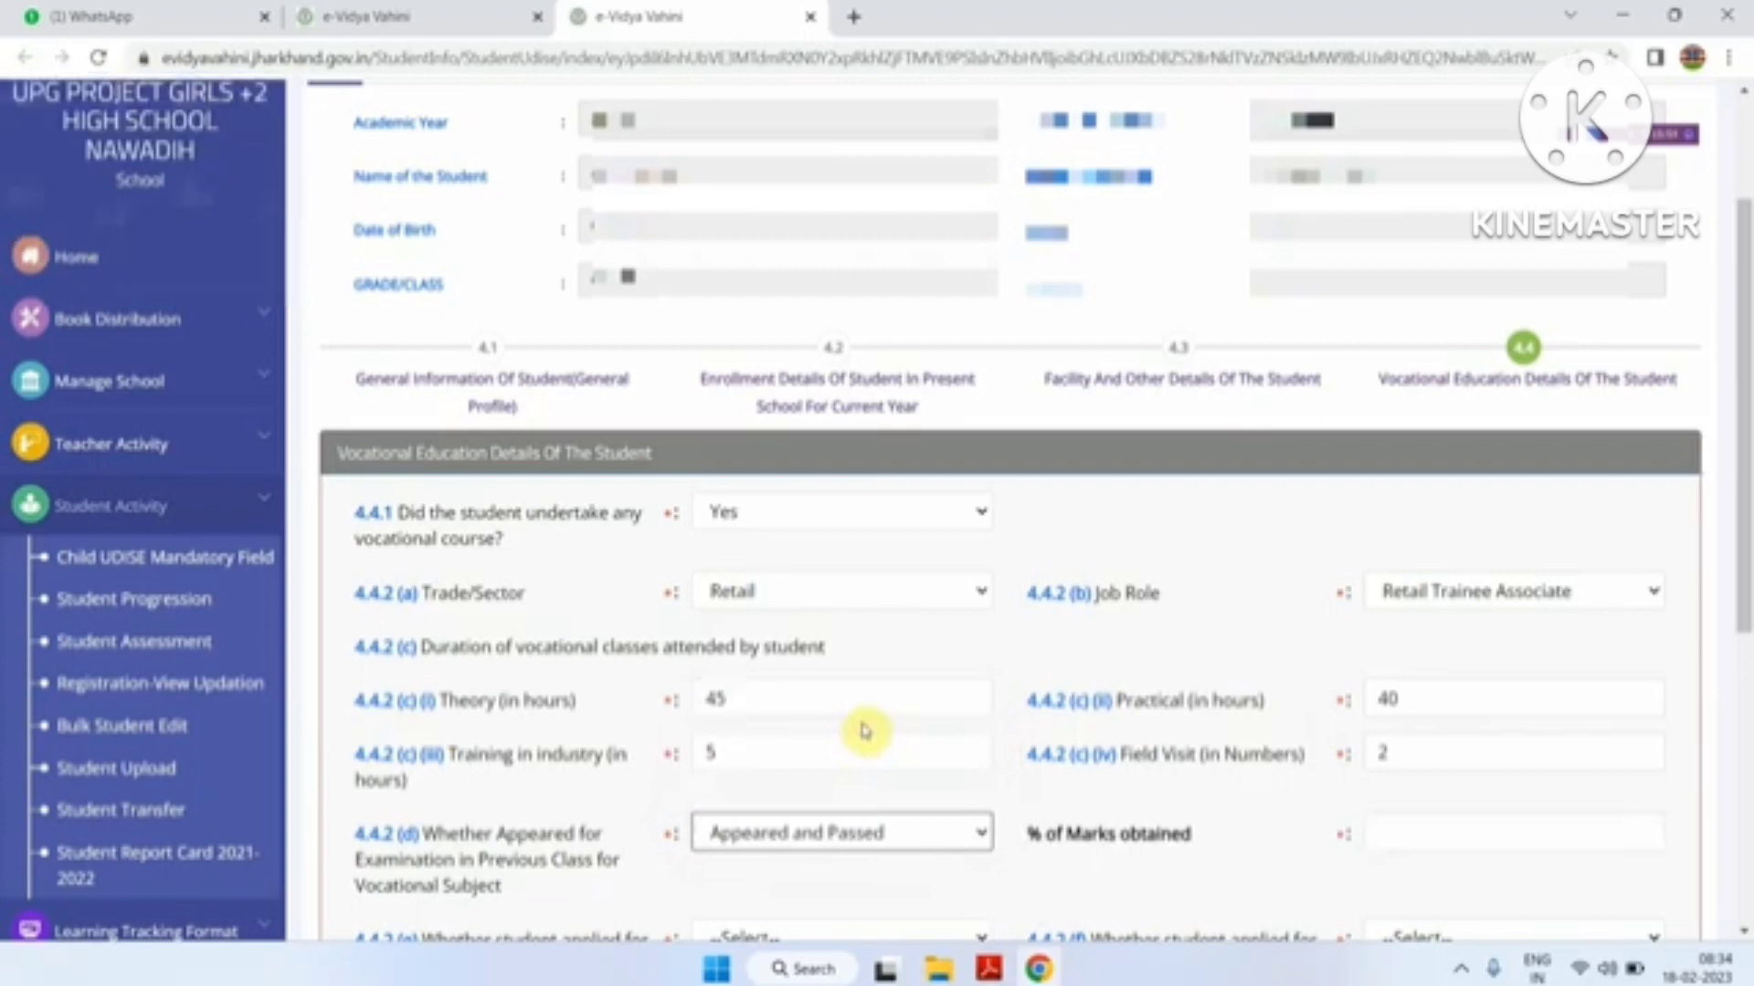
pyautogui.scroll(-1, 866, 729)
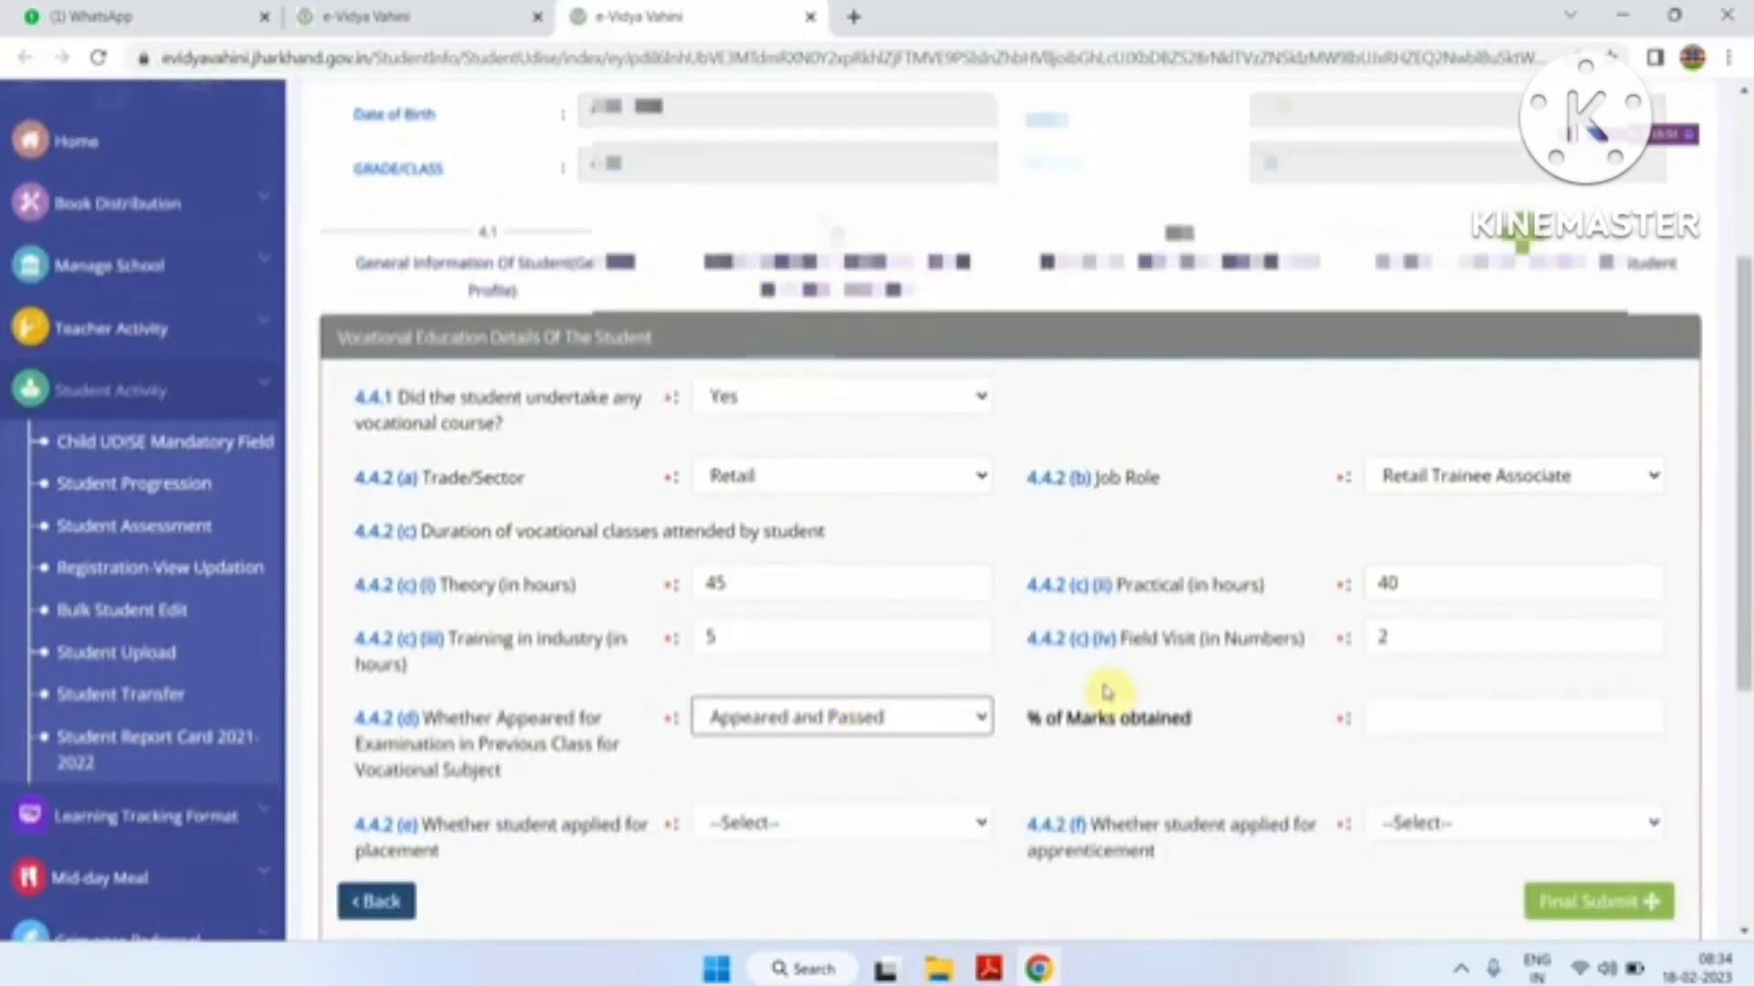
pyautogui.click(789, 831)
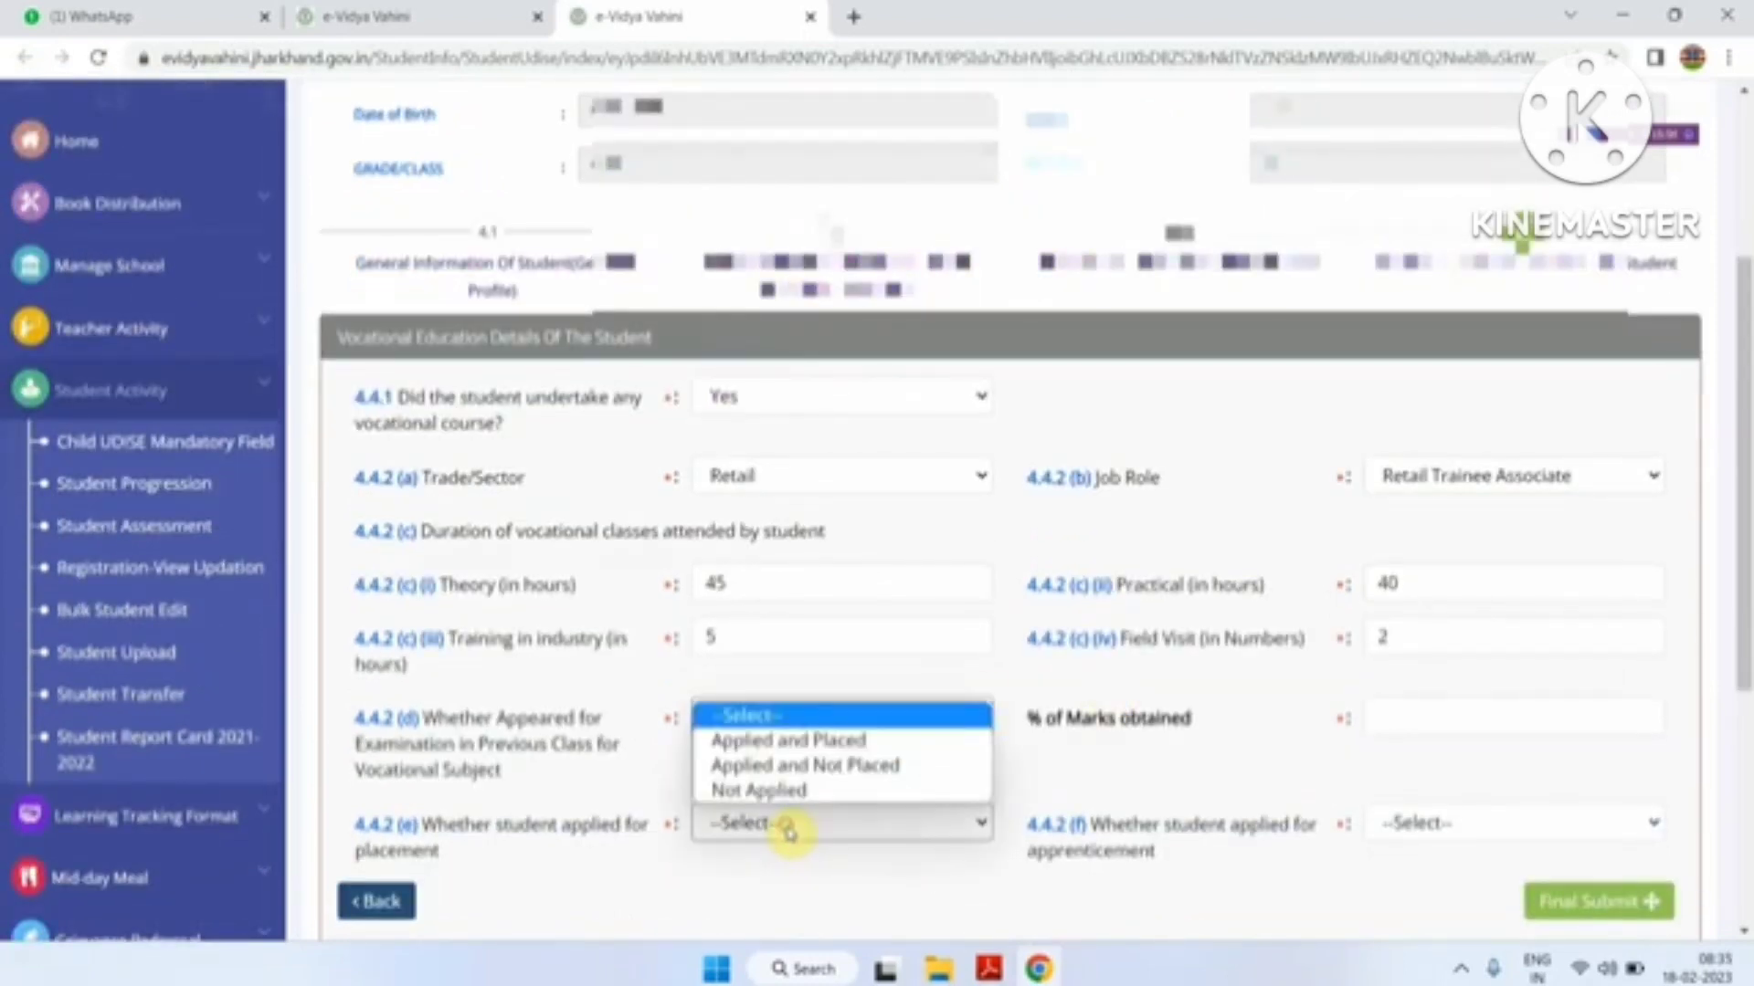
pyautogui.click(789, 741)
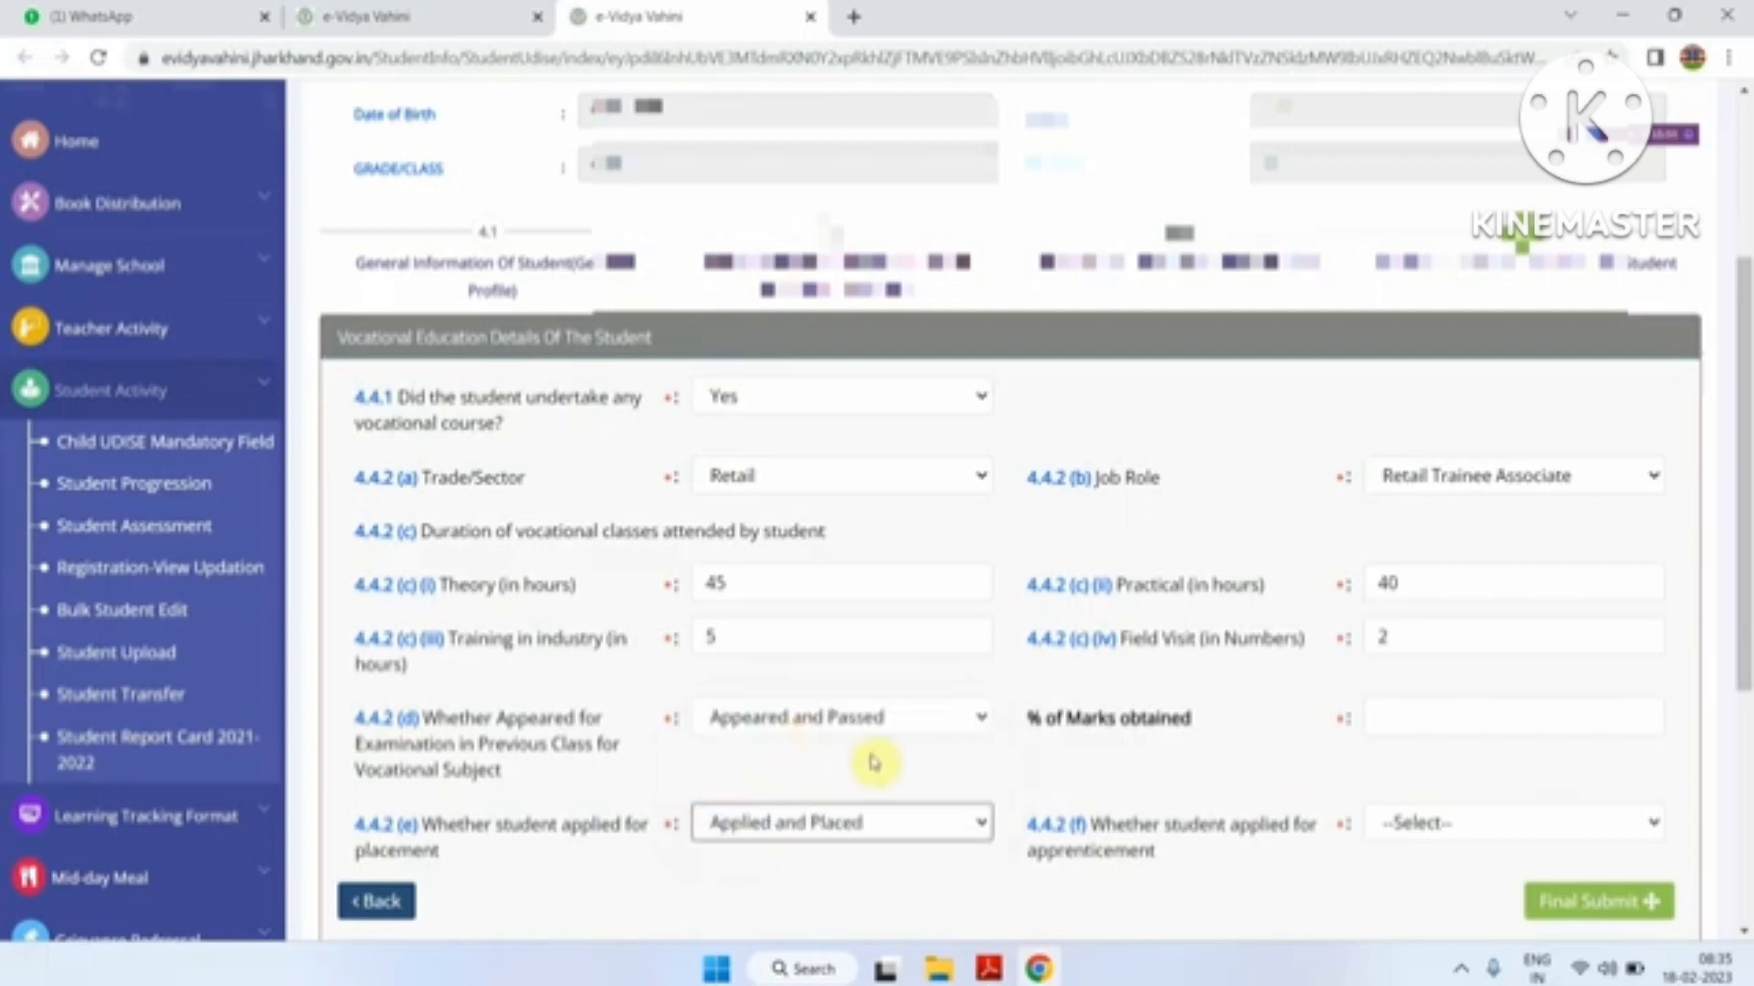
pyautogui.rightClick(916, 822)
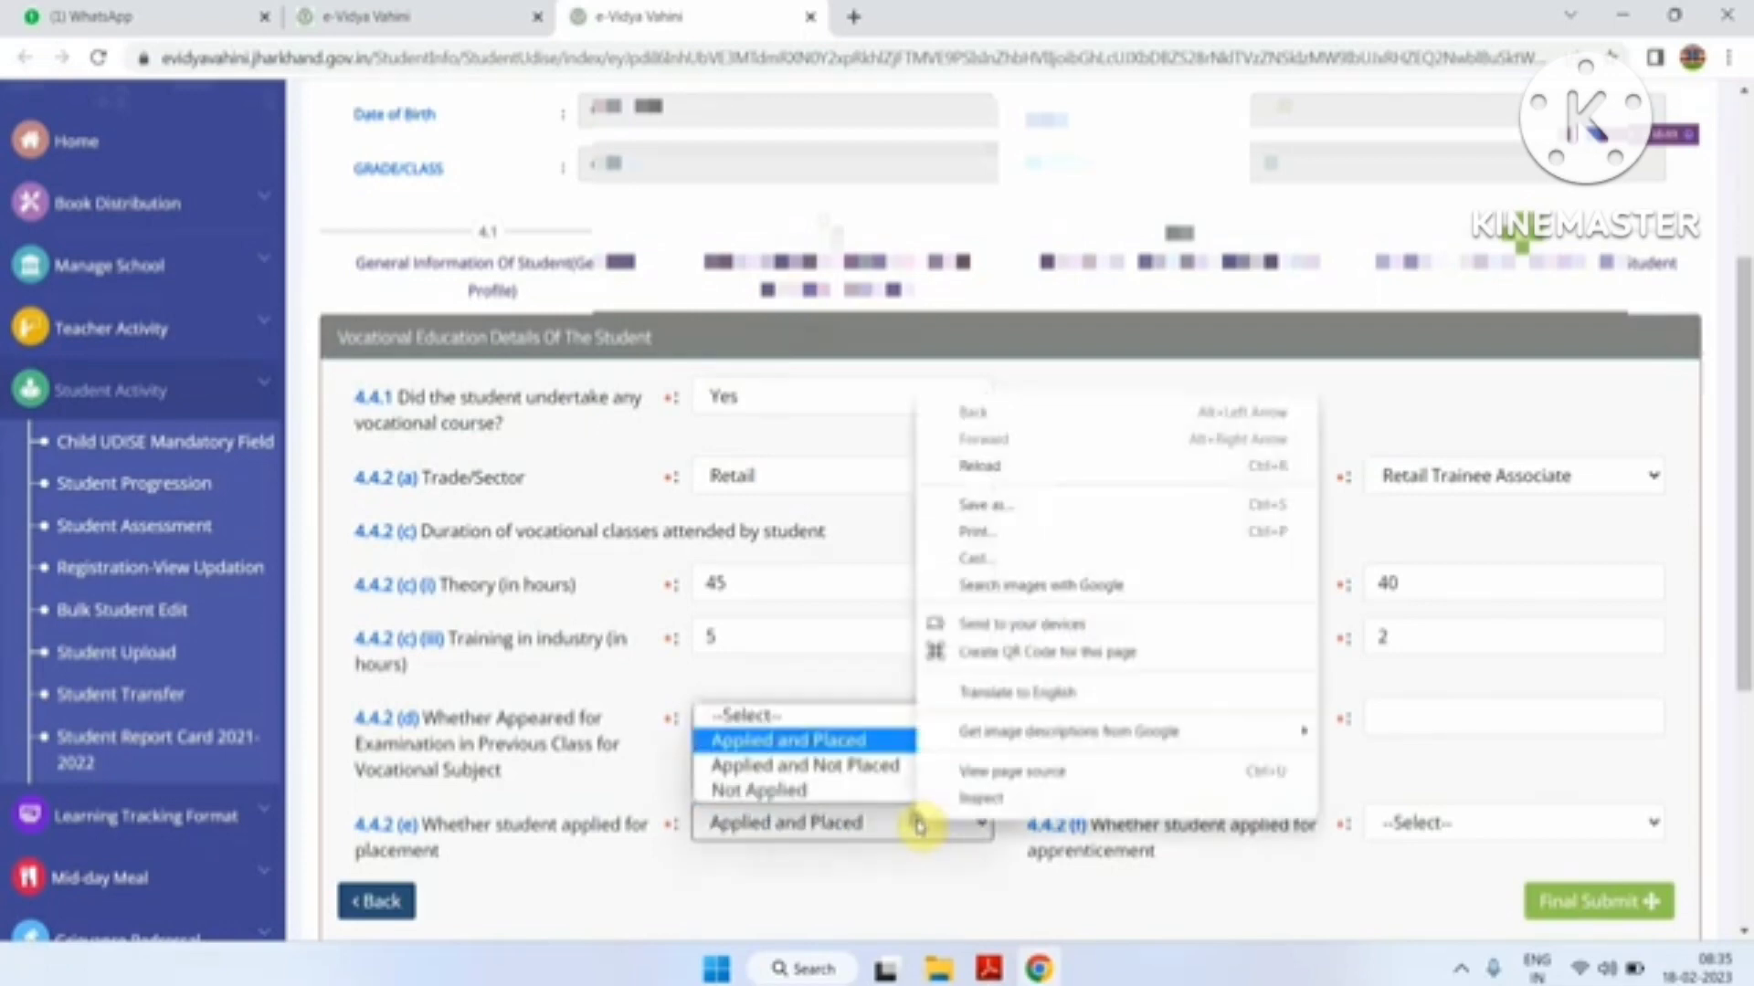
pyautogui.click(840, 775)
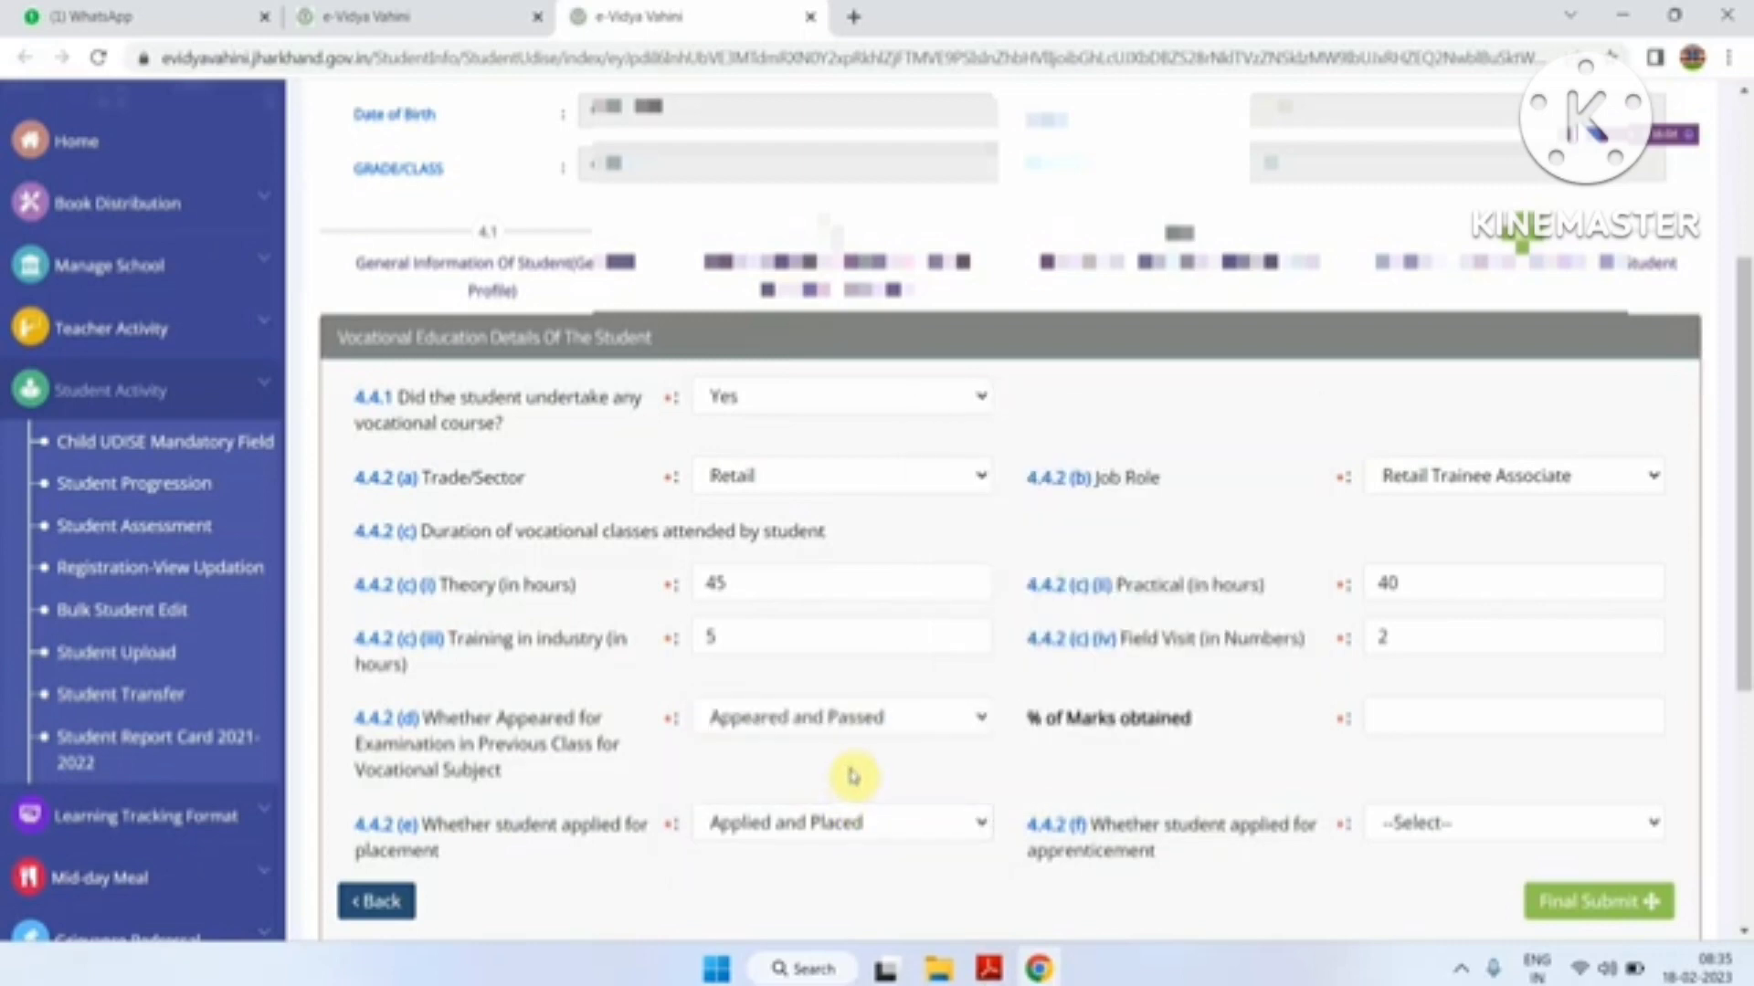
pyautogui.click(1432, 827)
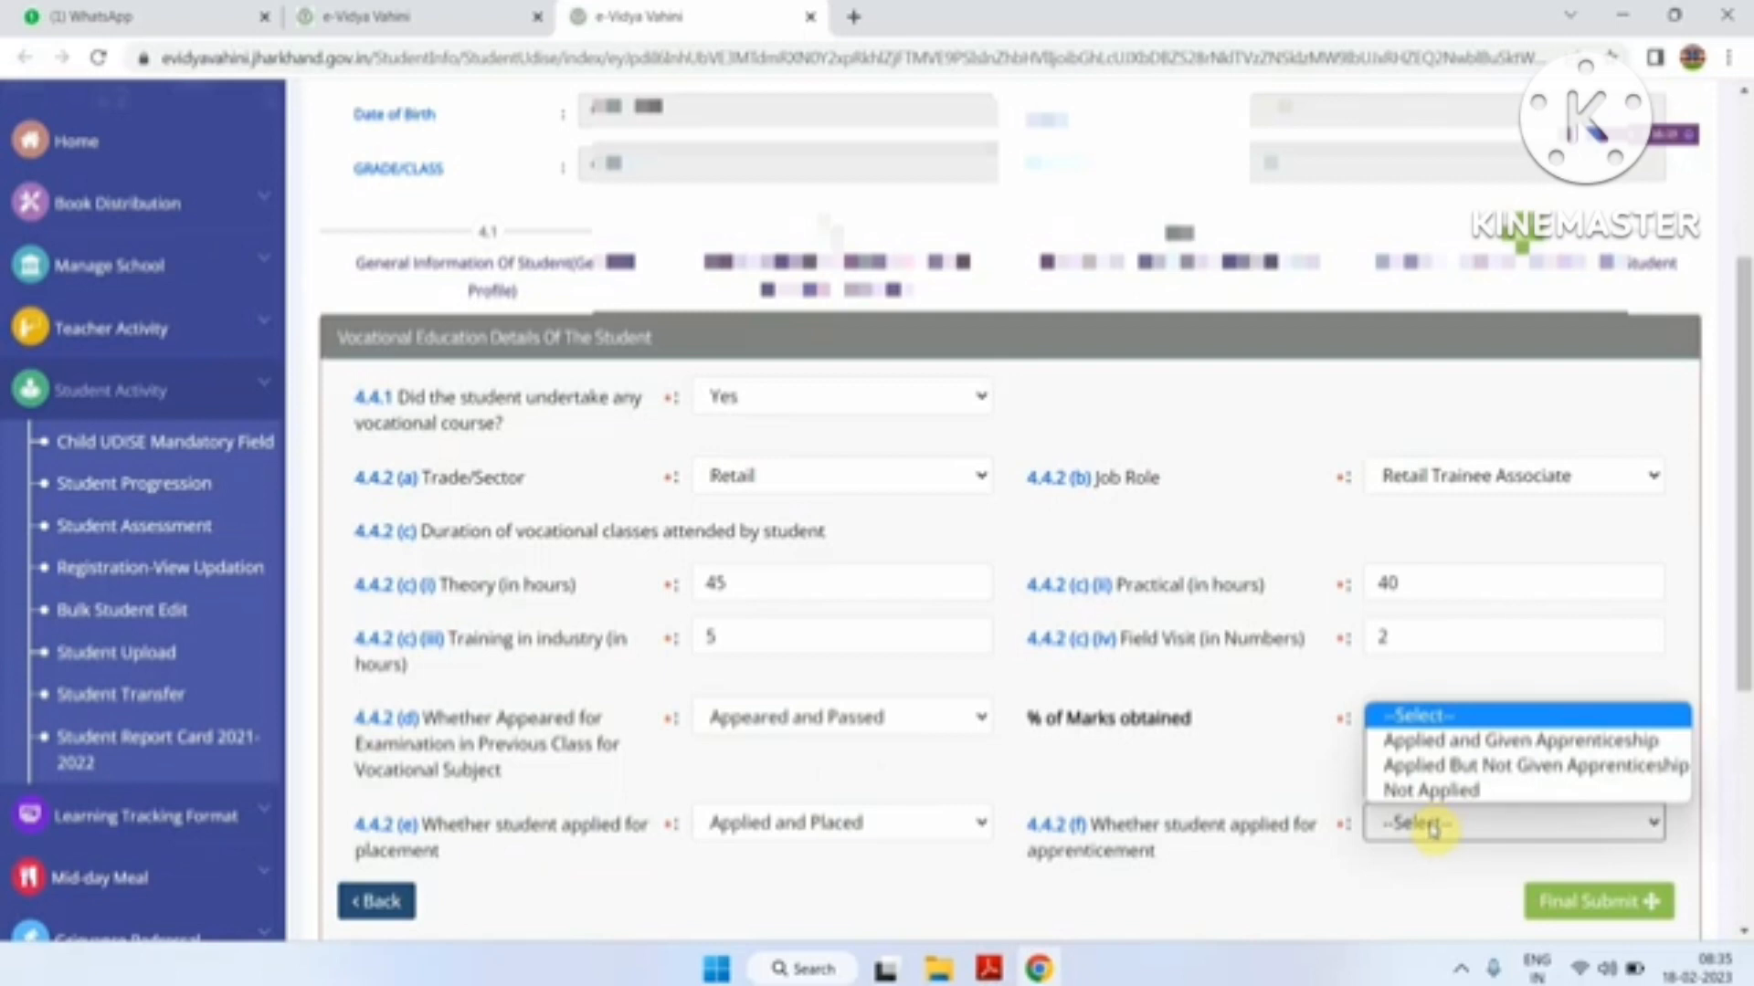
pyautogui.click(1361, 875)
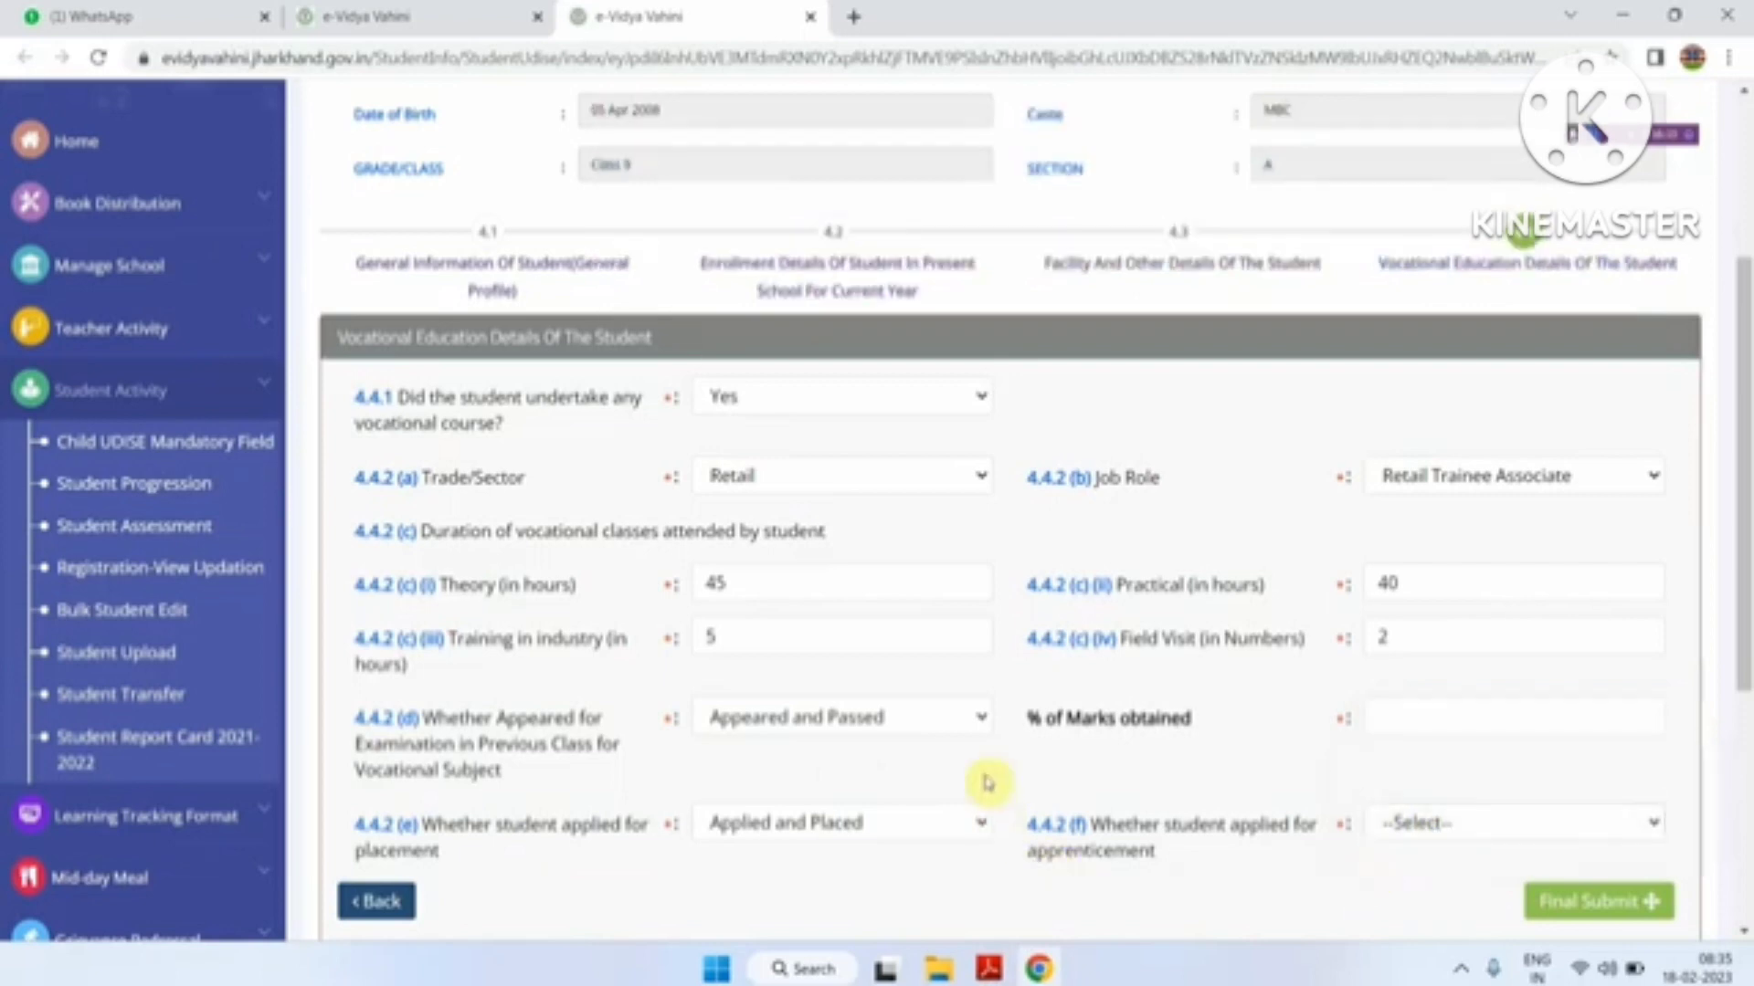
# Set 4.4.1 vocational course to No, final-submit the student's UDISE form and acknowledge the submission.
pyautogui.click(786, 403)
pyautogui.click(776, 478)
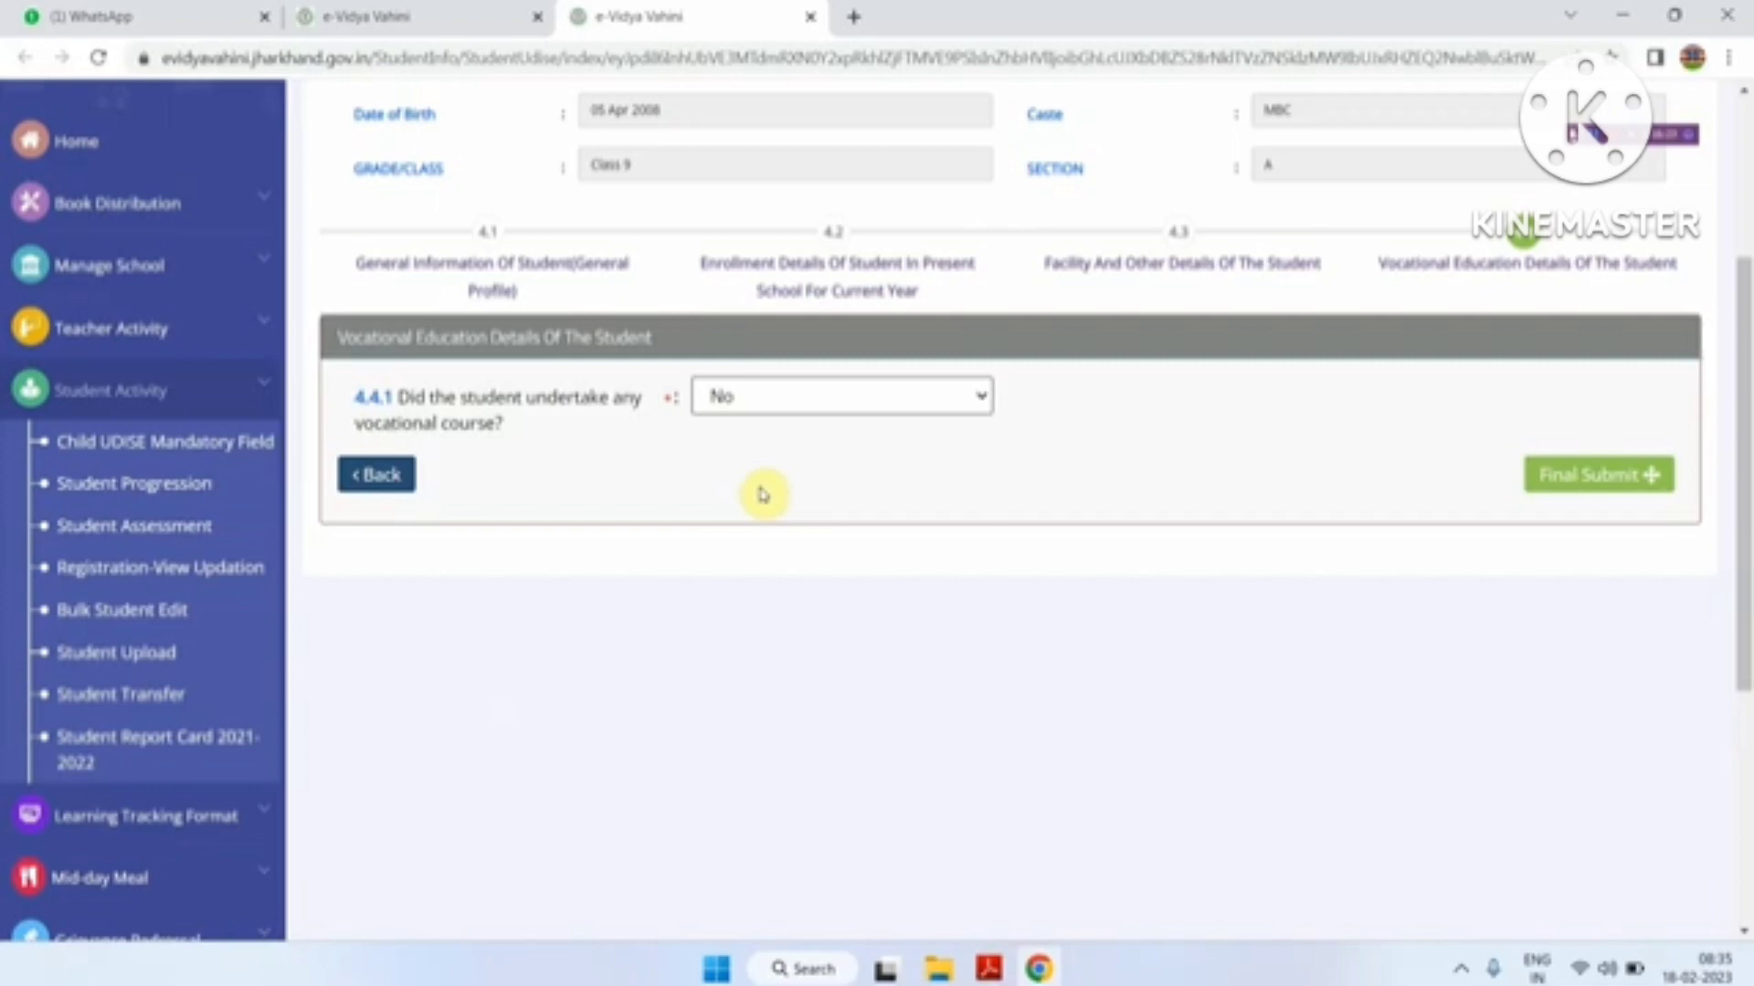
pyautogui.click(1631, 489)
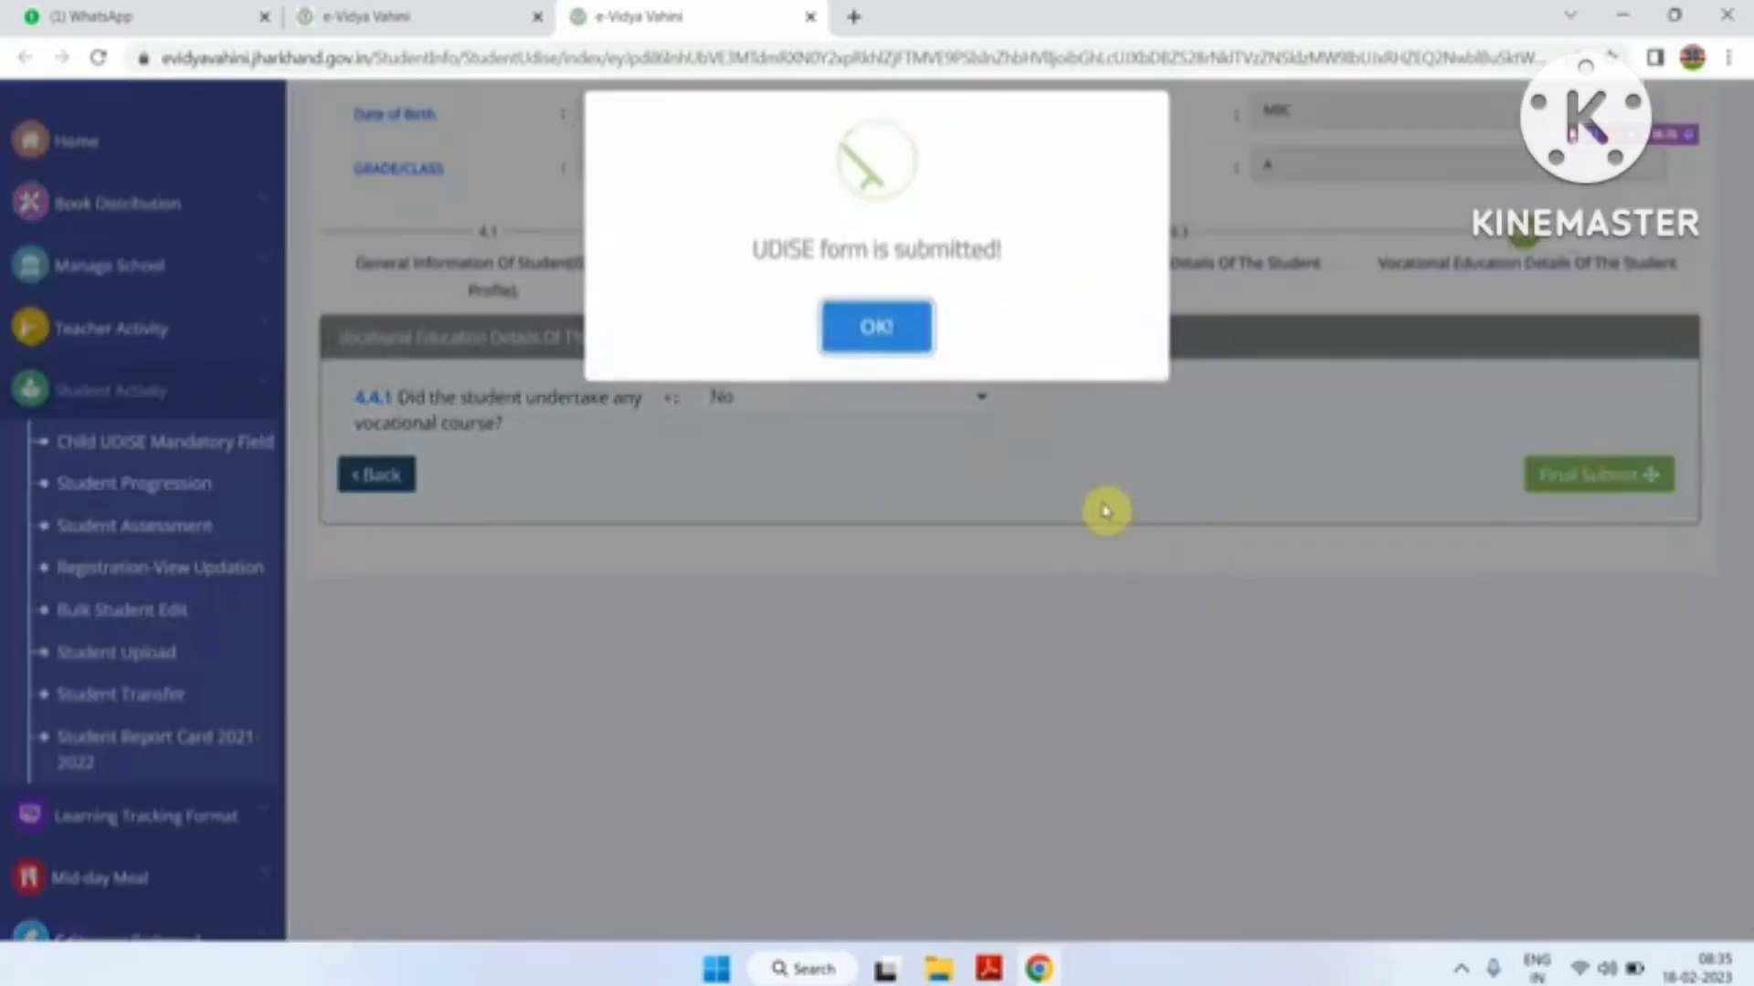
pyautogui.click(895, 329)
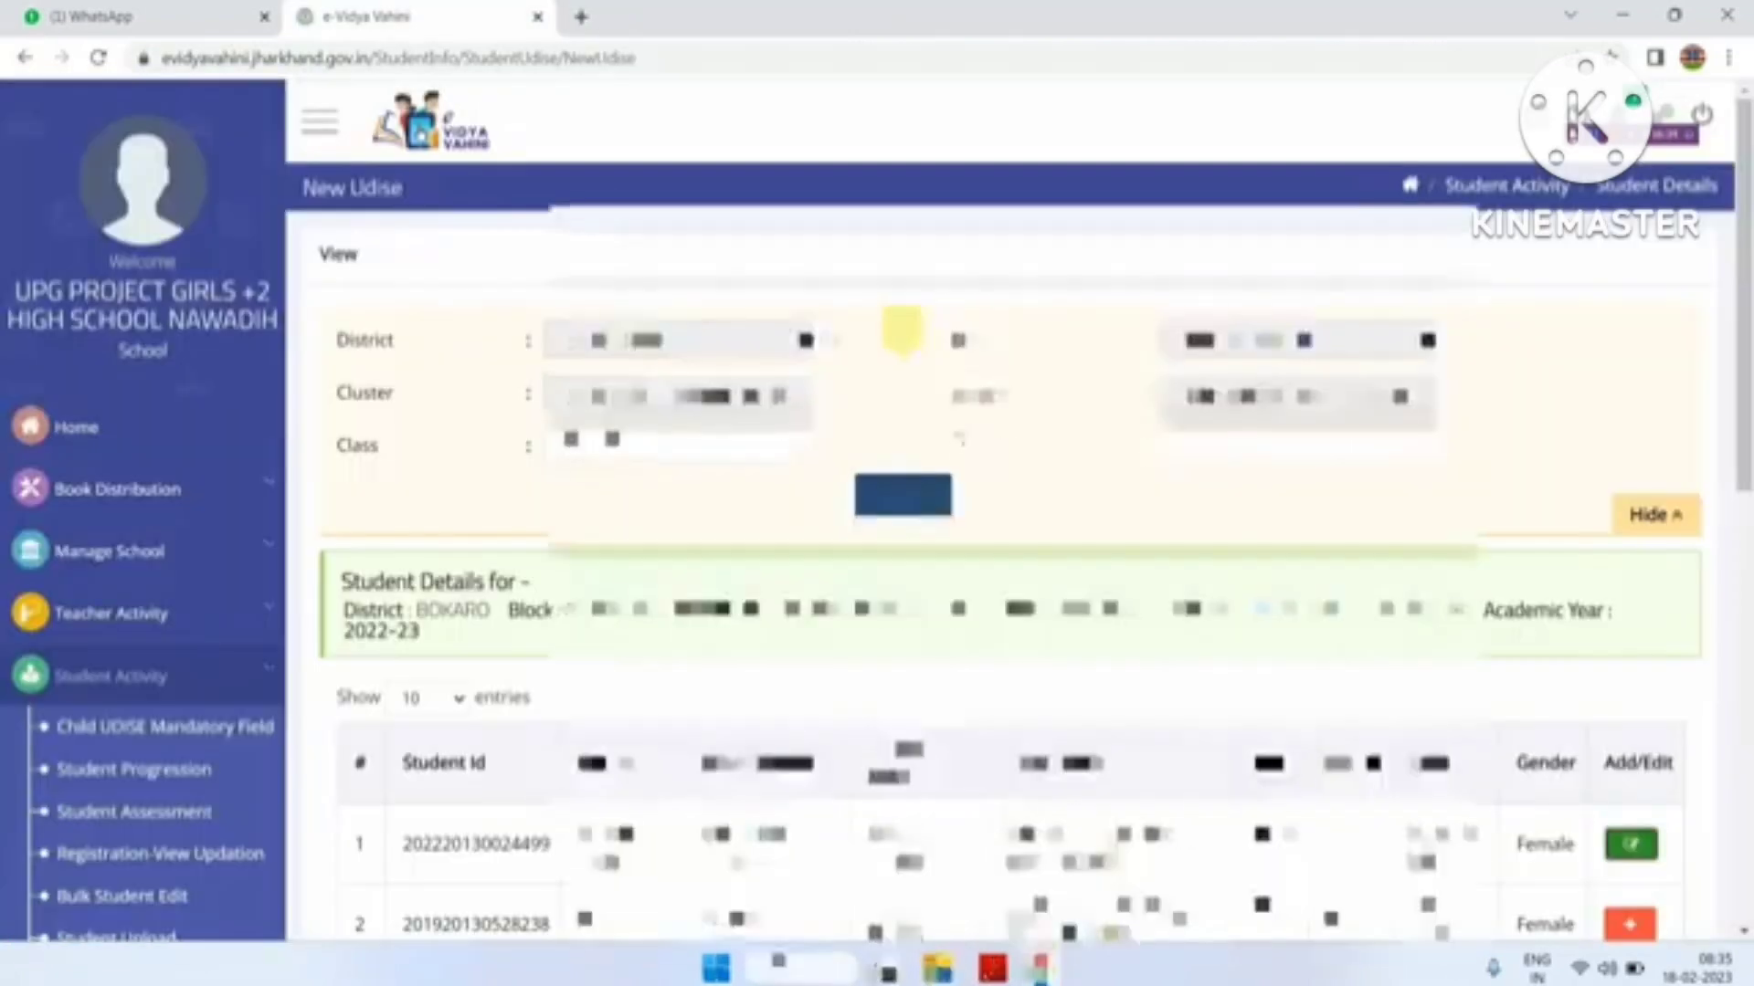
# Examine the Add/Edit status of the students in the Student Details list.
pyautogui.scroll(-5, 902, 331)
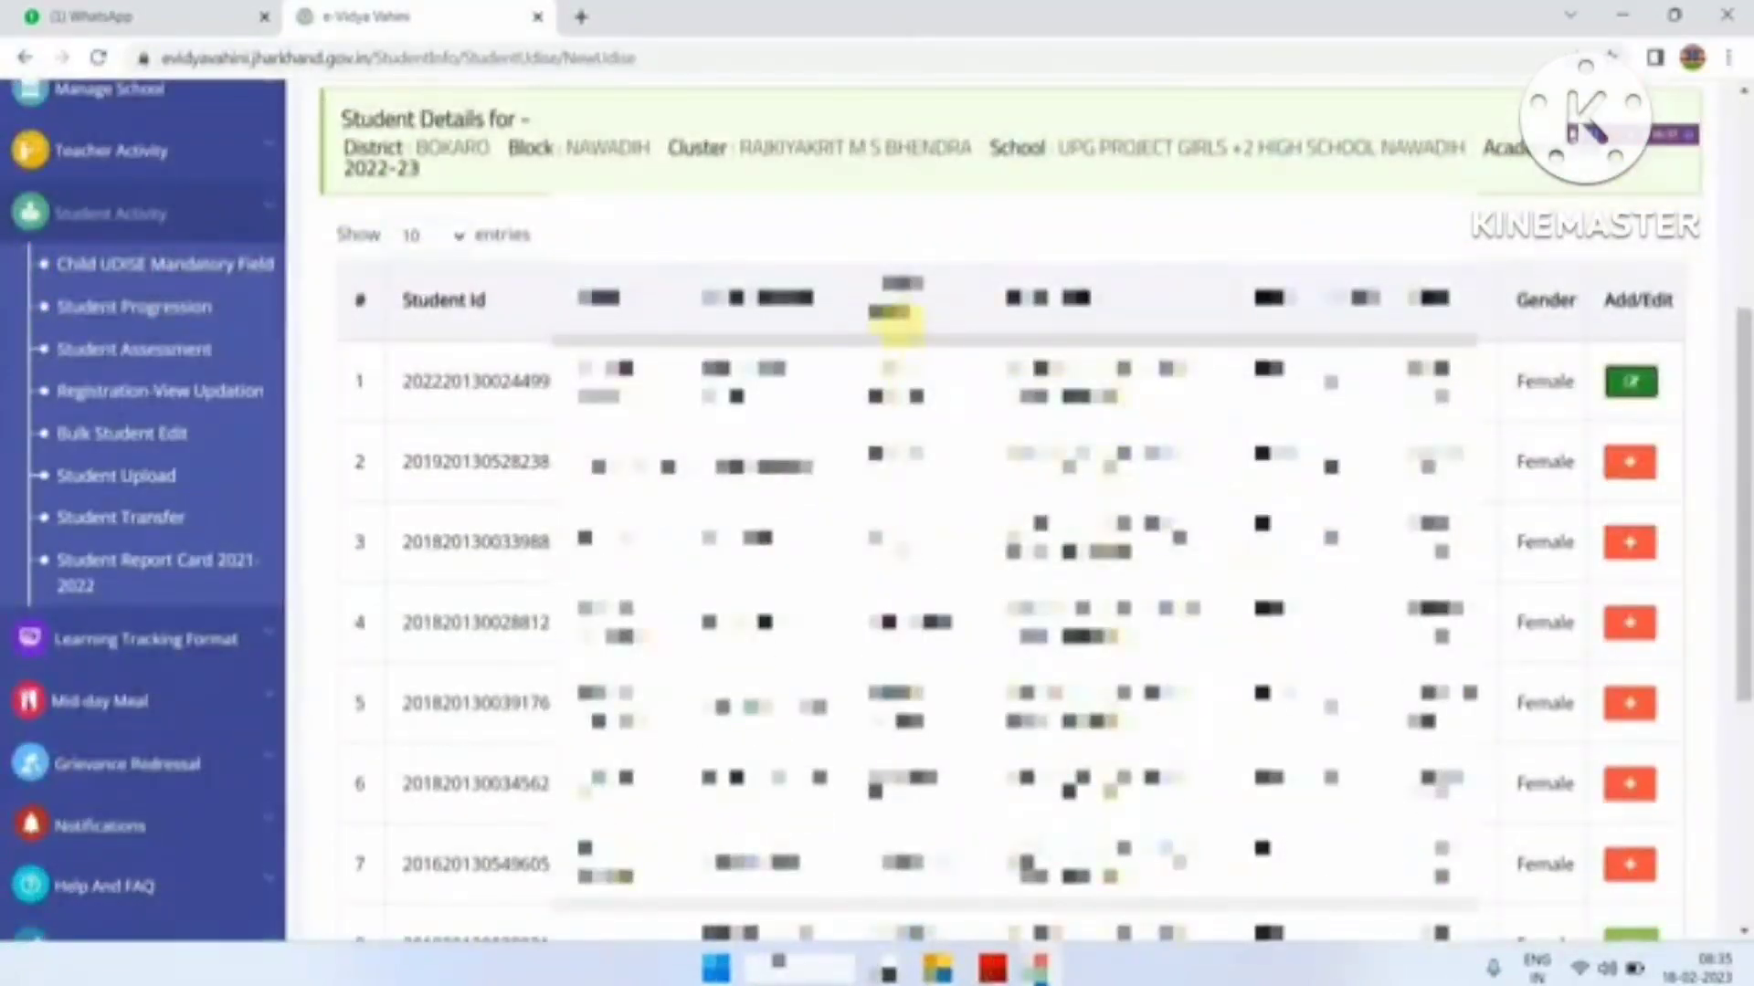
pyautogui.scroll(-1, 895, 321)
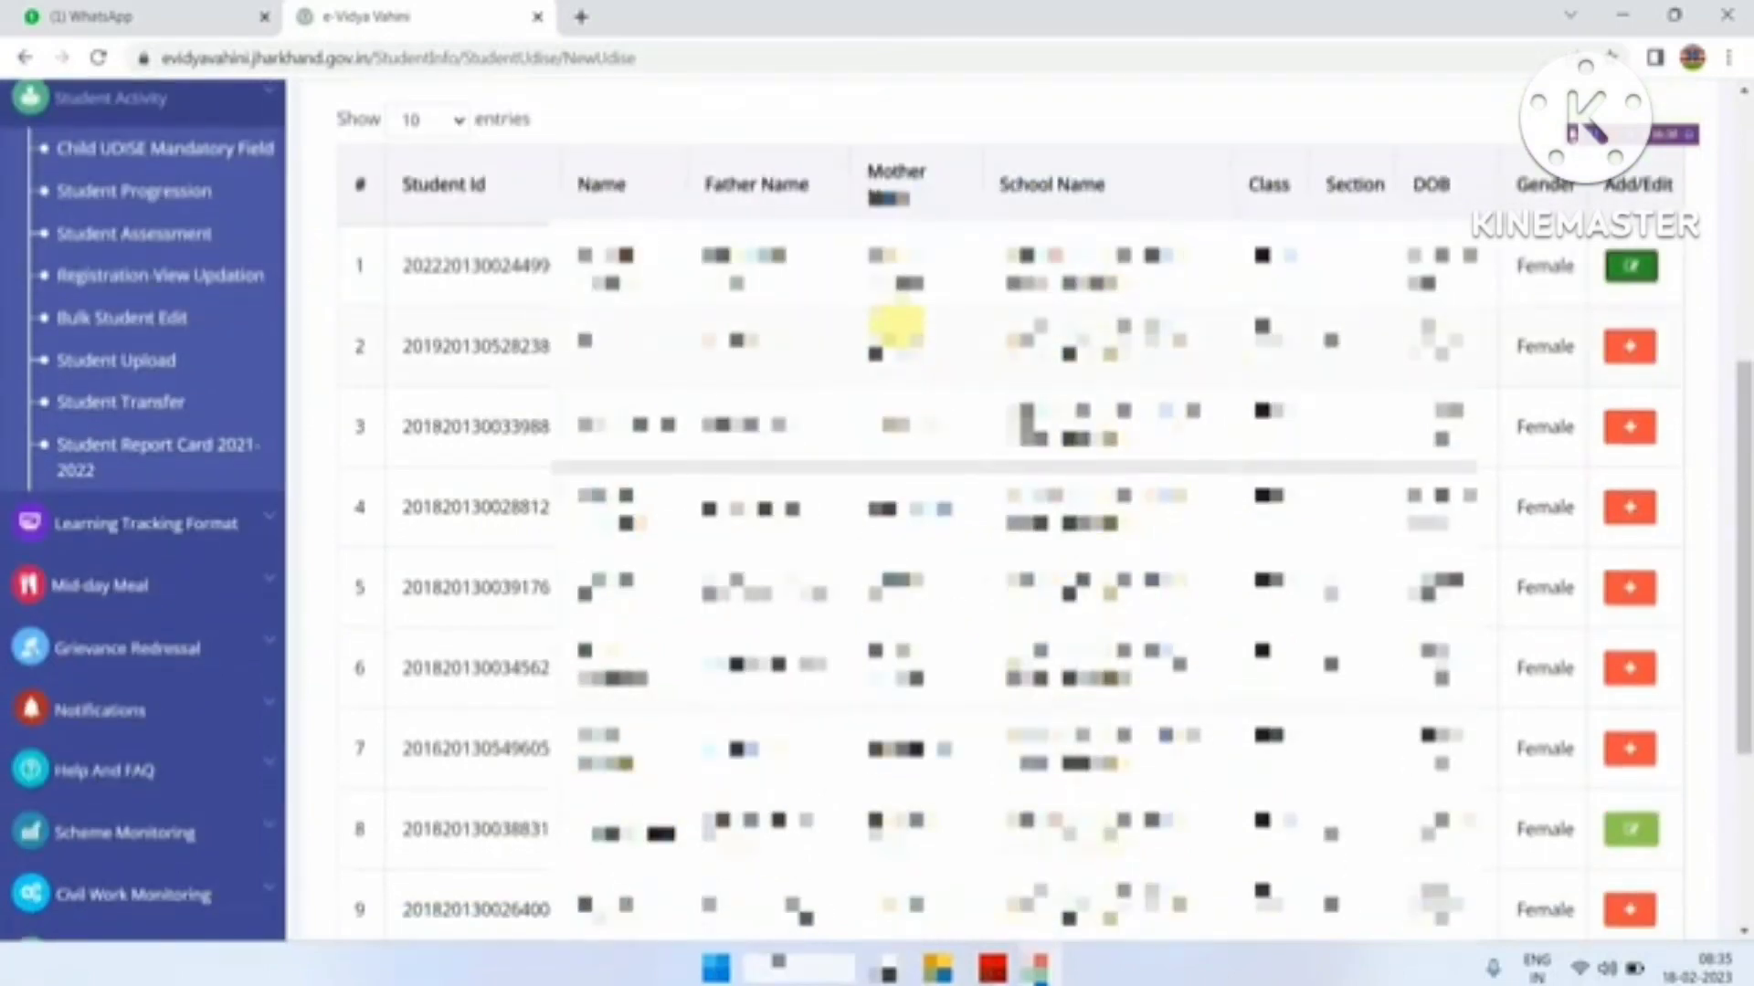